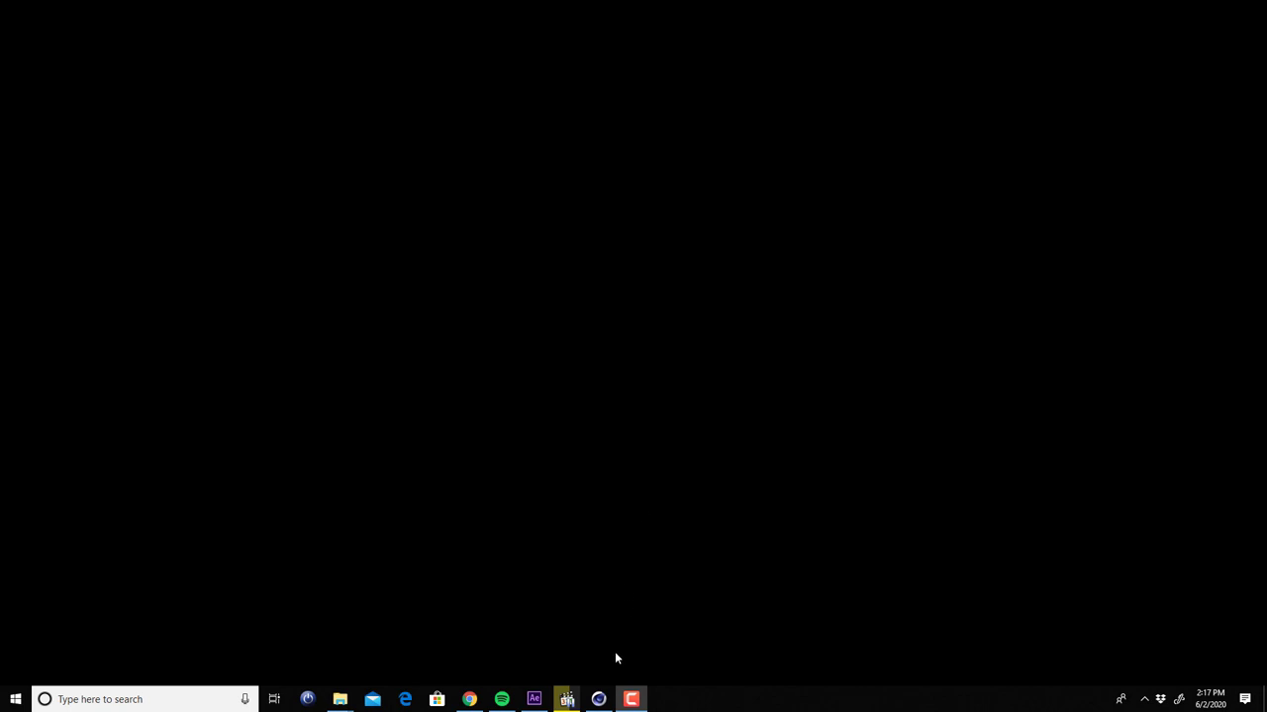
Bring Cinema 4D back and close Render Settings and the Redshift Shader Graph
left_click(599, 700)
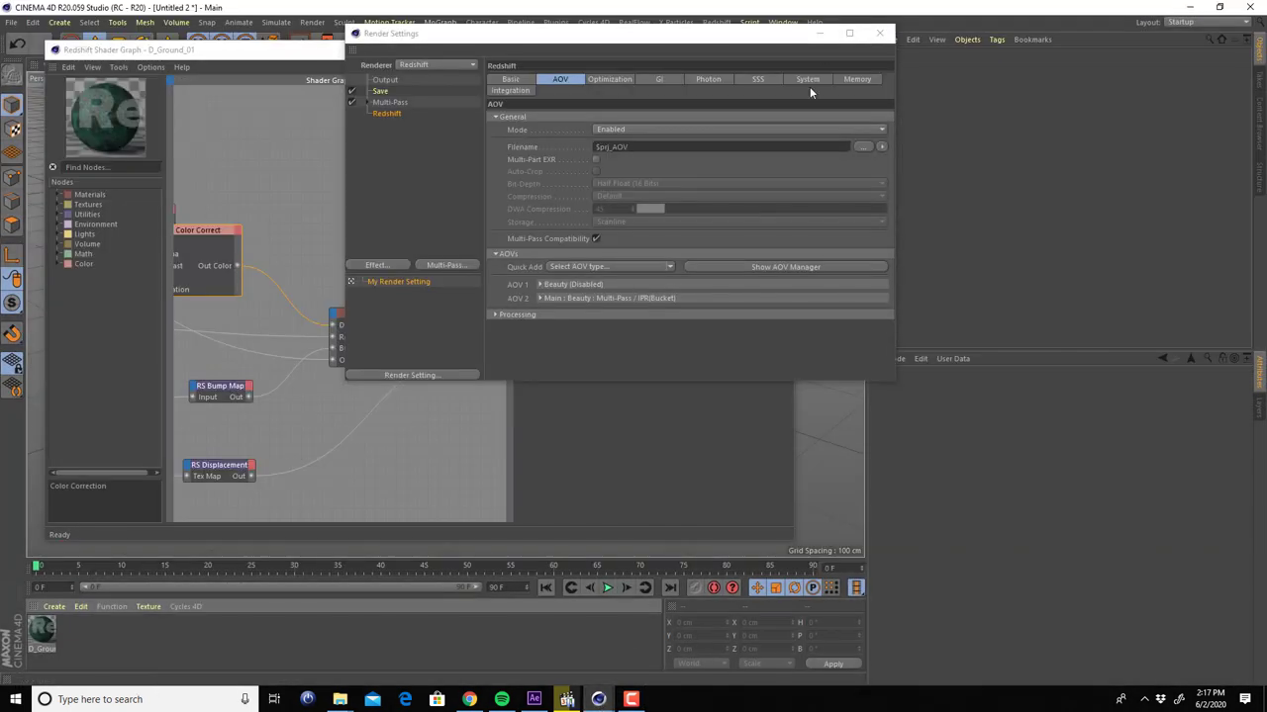
left_click(879, 33)
left_click(791, 50)
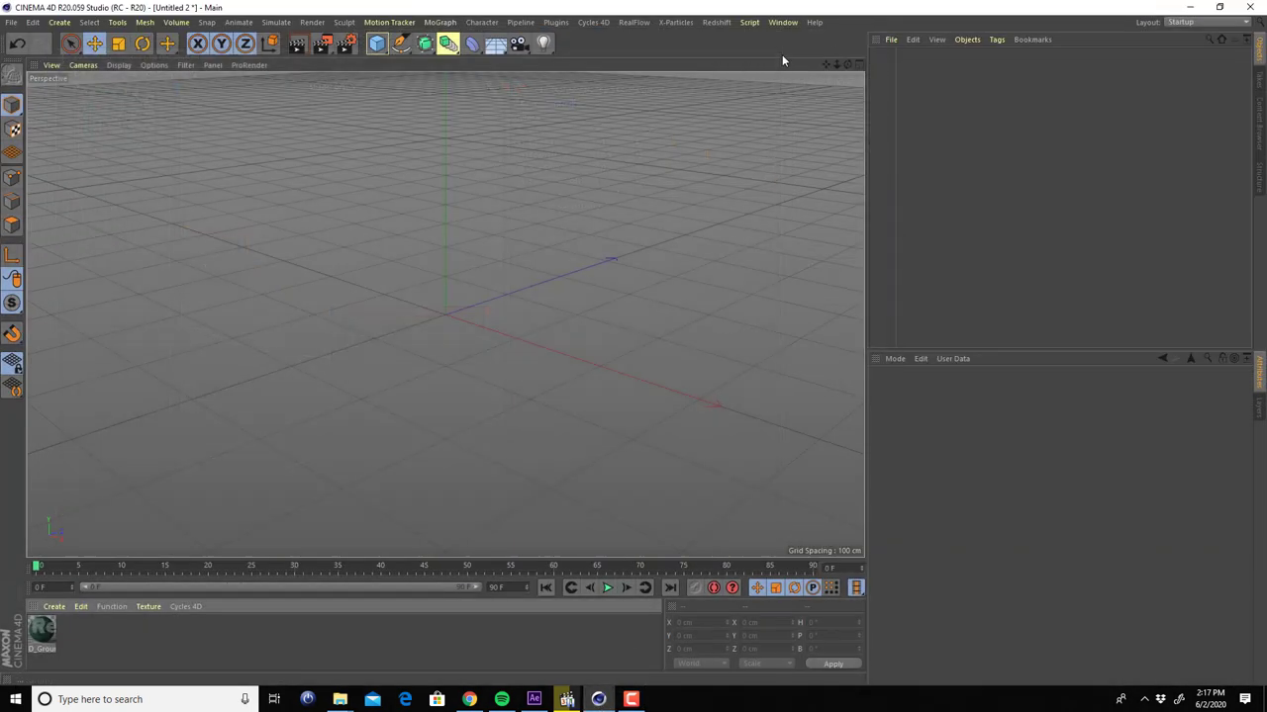
Play the ane_new.mov anemone preview in QuickTime, stop it and minimize the player
left_click(567, 700)
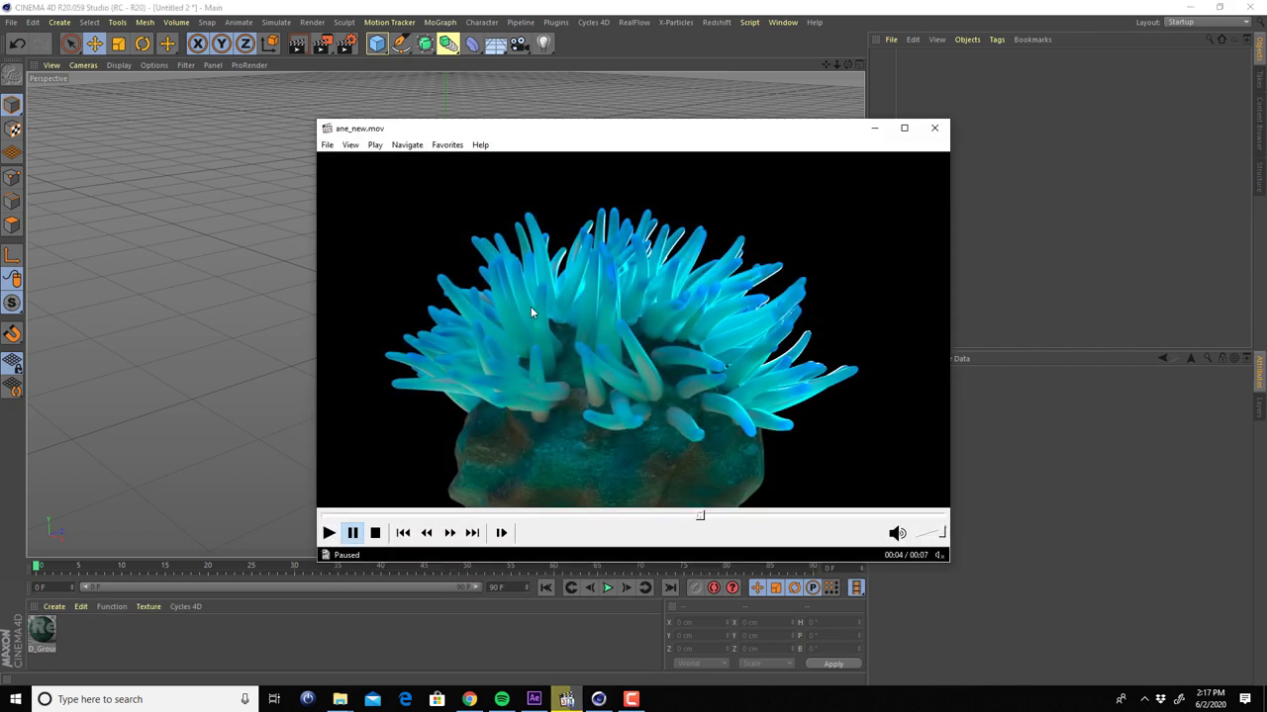
left_click_drag(548, 129, 433, 97)
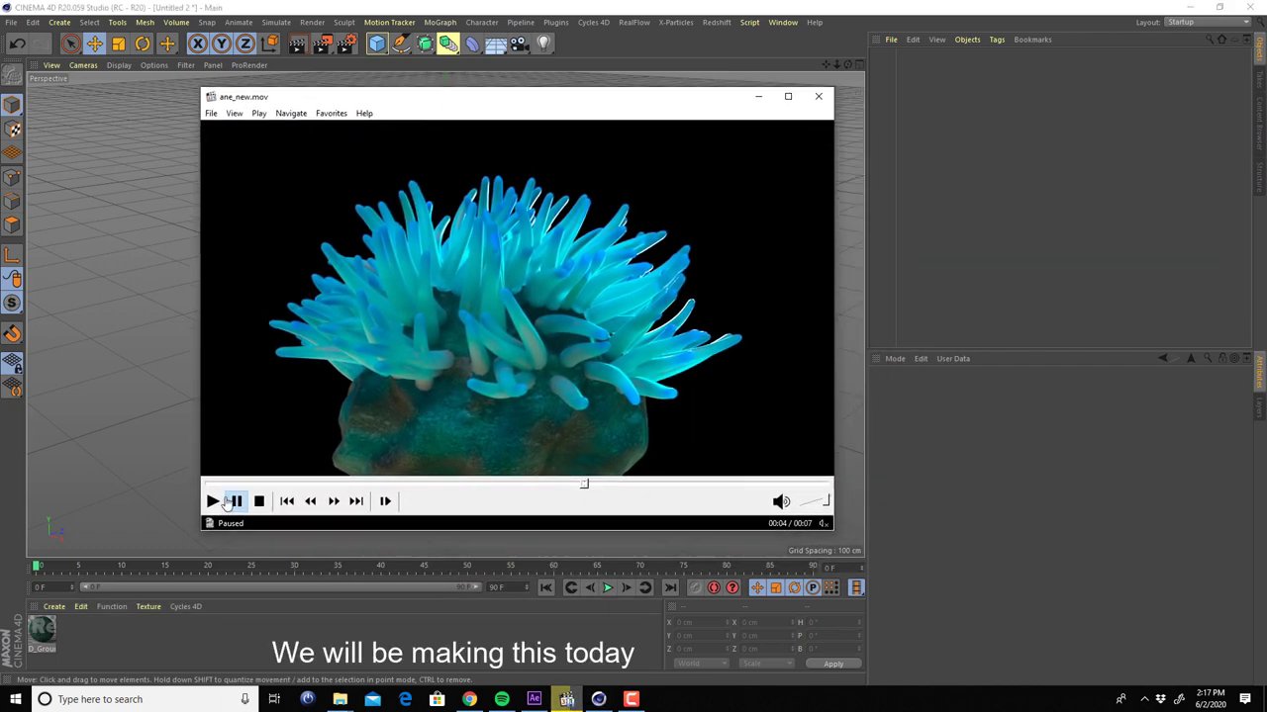
left_click(226, 502)
left_click(217, 485)
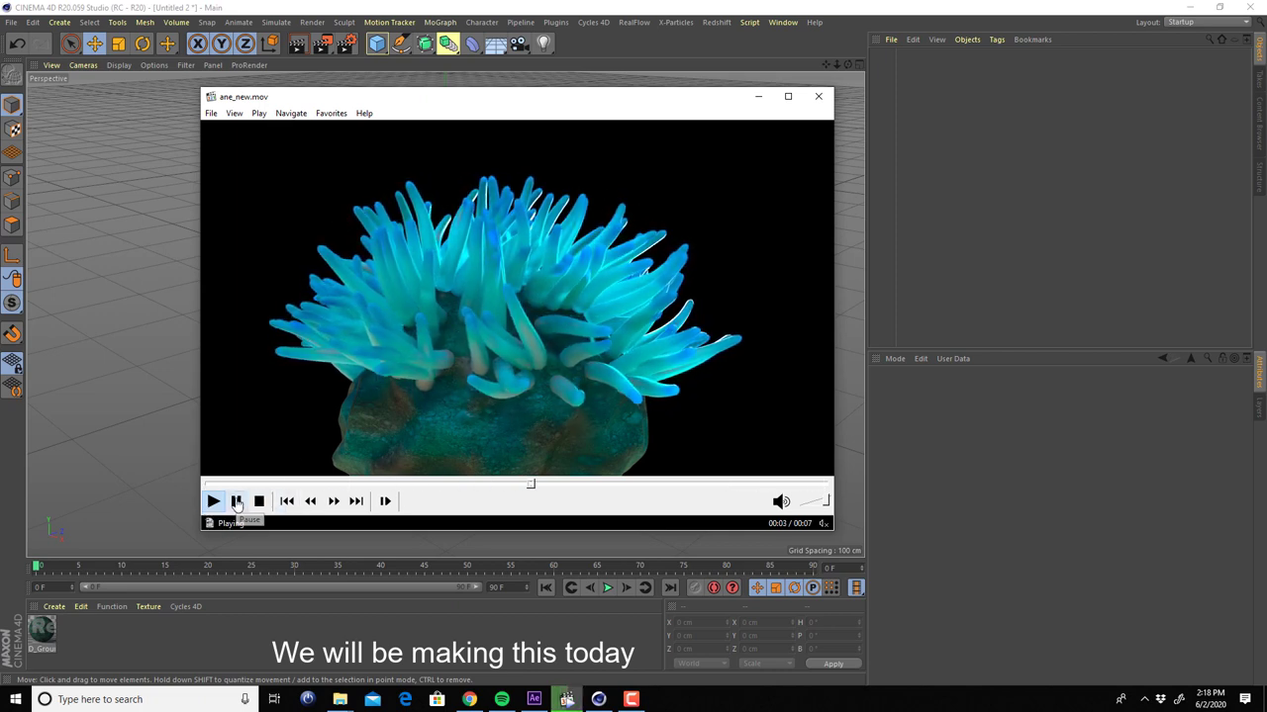
left_click(259, 501)
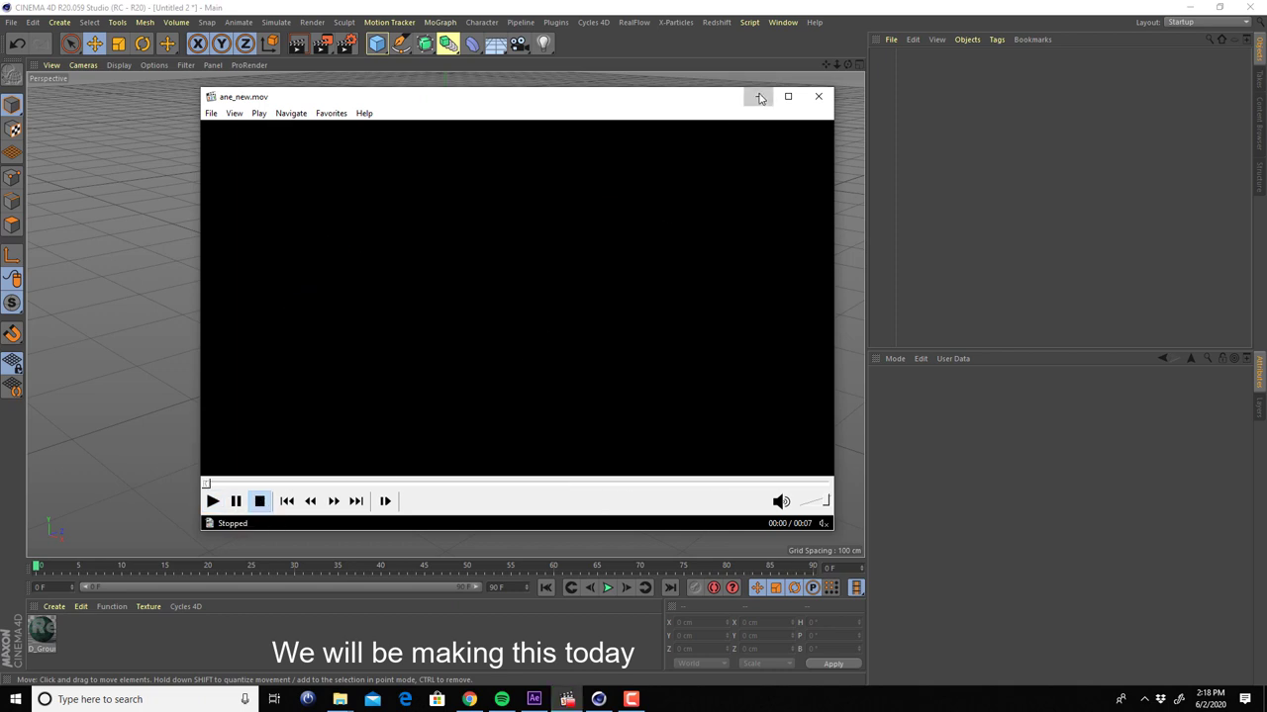
left_click(759, 97)
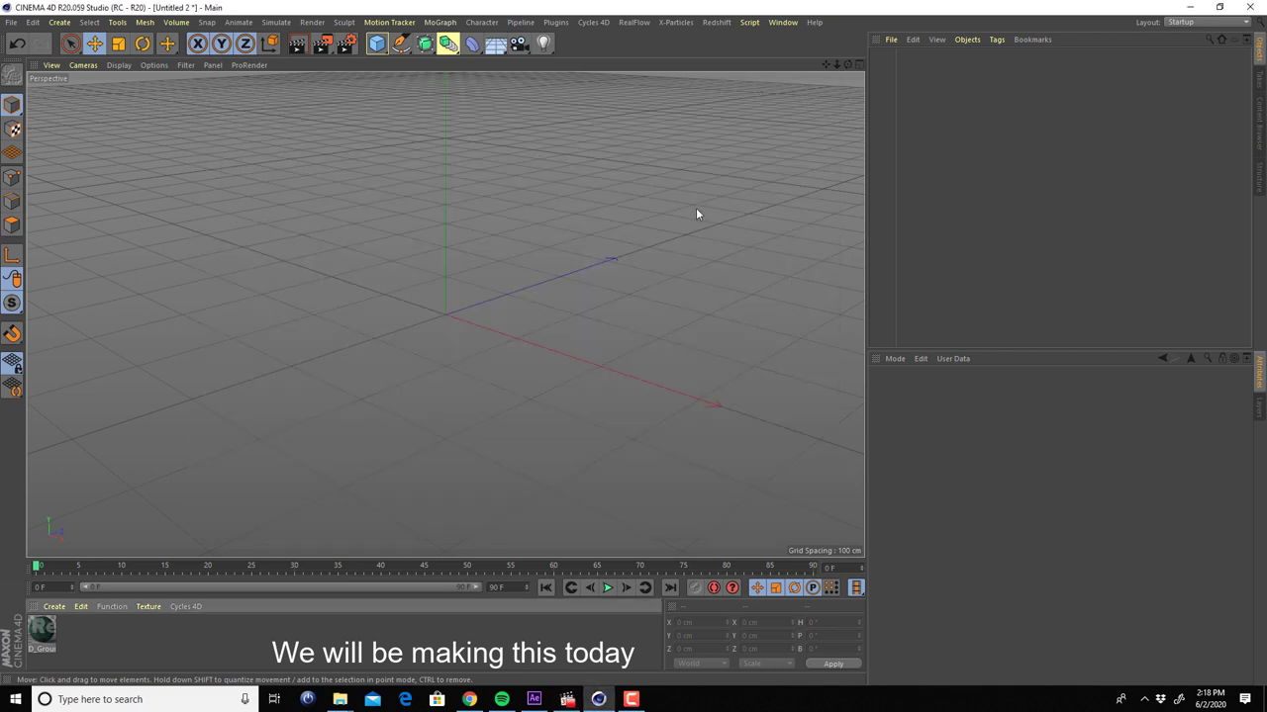
Add a Landscape primitive to the scene from the Cube palette
left_click(377, 43)
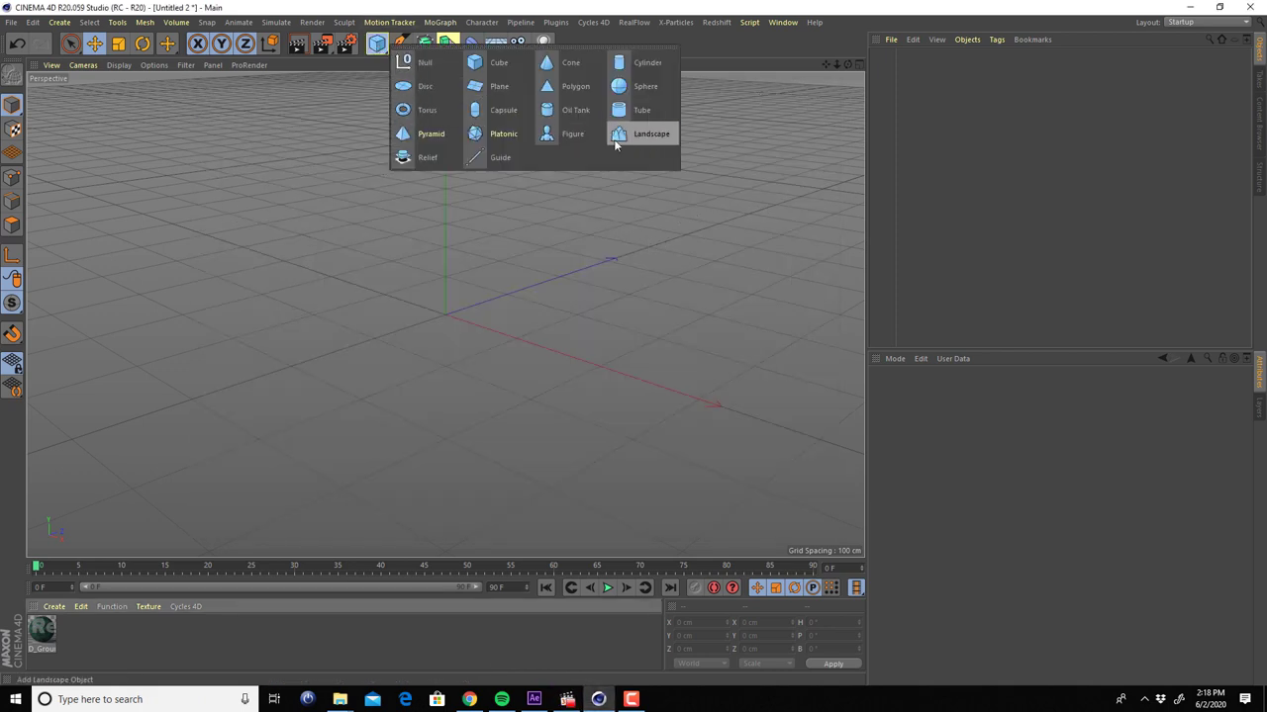
left_click(631, 140)
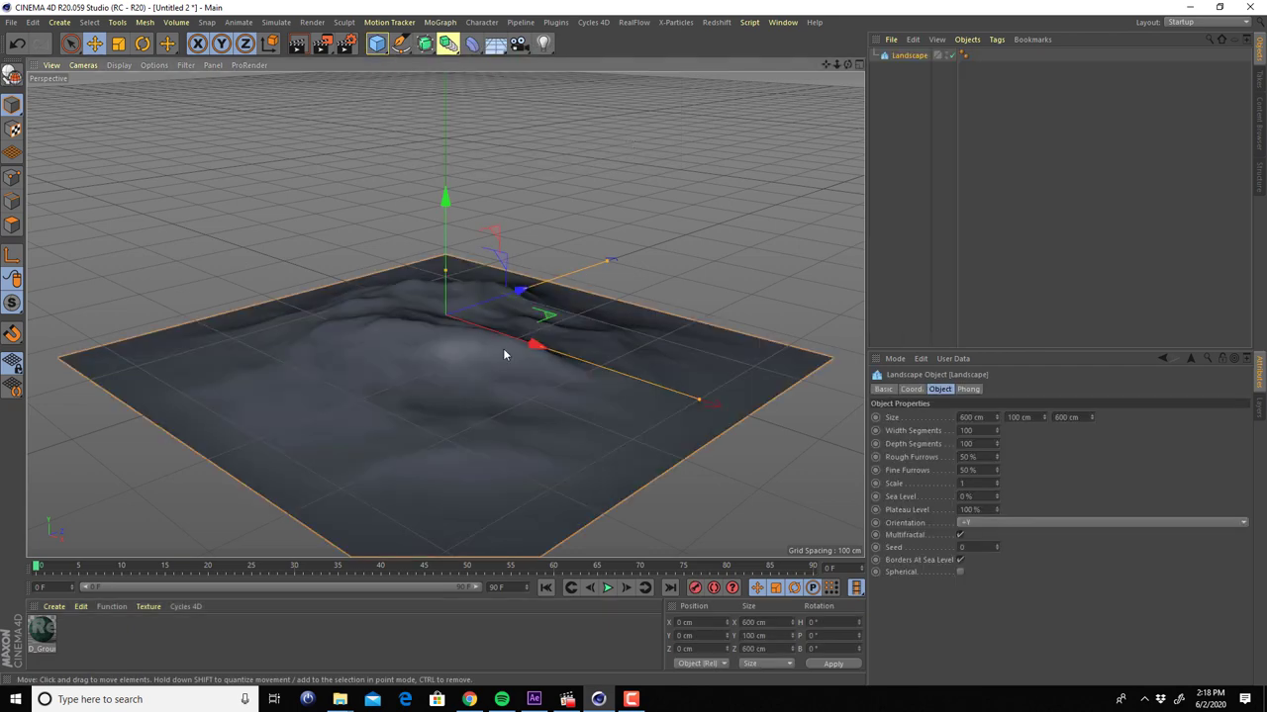
mouse_move(502, 348)
left_mouse_down("alt")
mouse_move(370, 263)
mouse_move(362, 275)
mouse_move(466, 345)
mouse_move(455, 348)
left_mouse_up("alt")
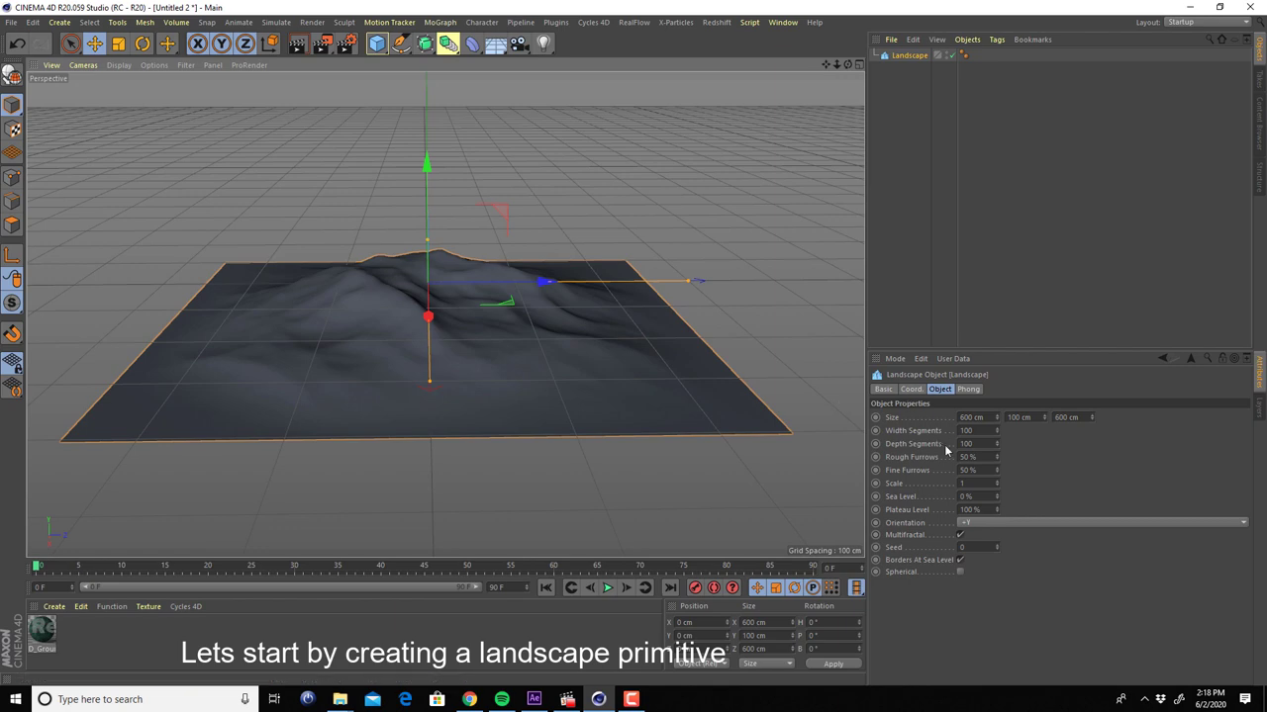
Turn off Borders At Sea Level, enable Spherical, and make the Landscape editable
left_click(958, 560)
mouse_move(591, 294)
left_mouse_down("alt")
mouse_move(506, 359)
mouse_move(505, 298)
left_mouse_up("alt")
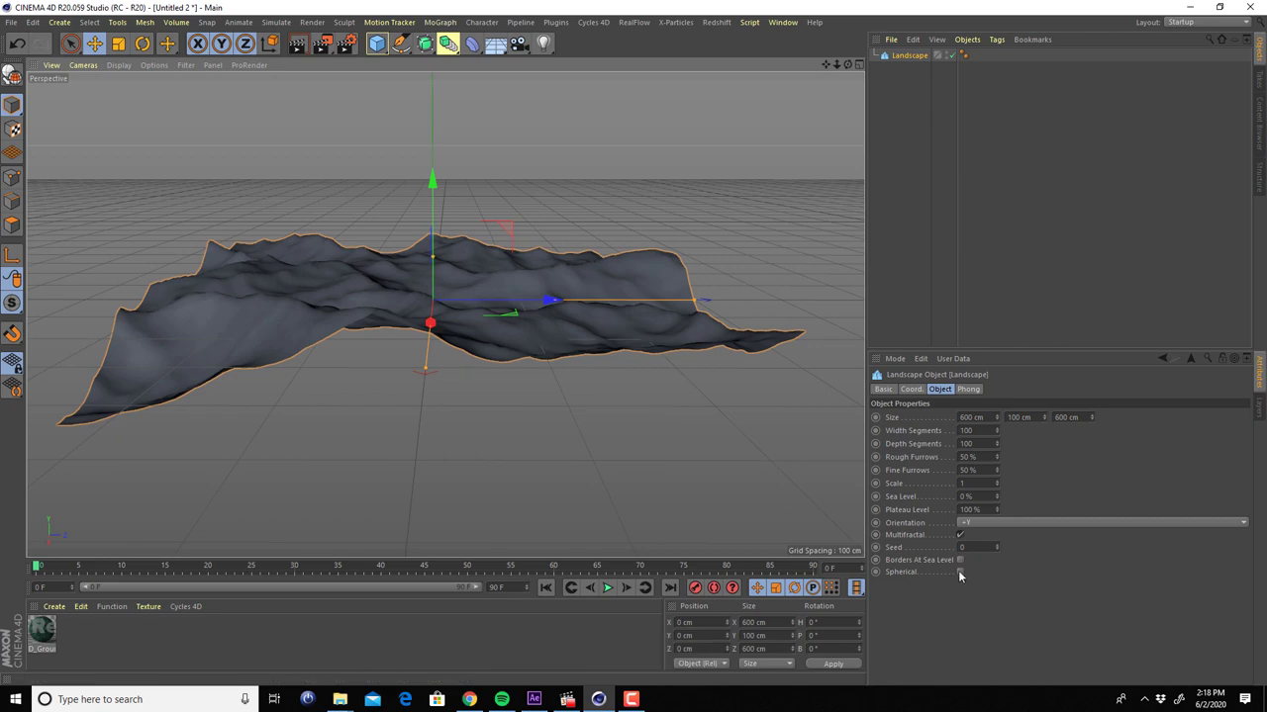
left_click(959, 573)
scroll(424, 303, "down", 5)
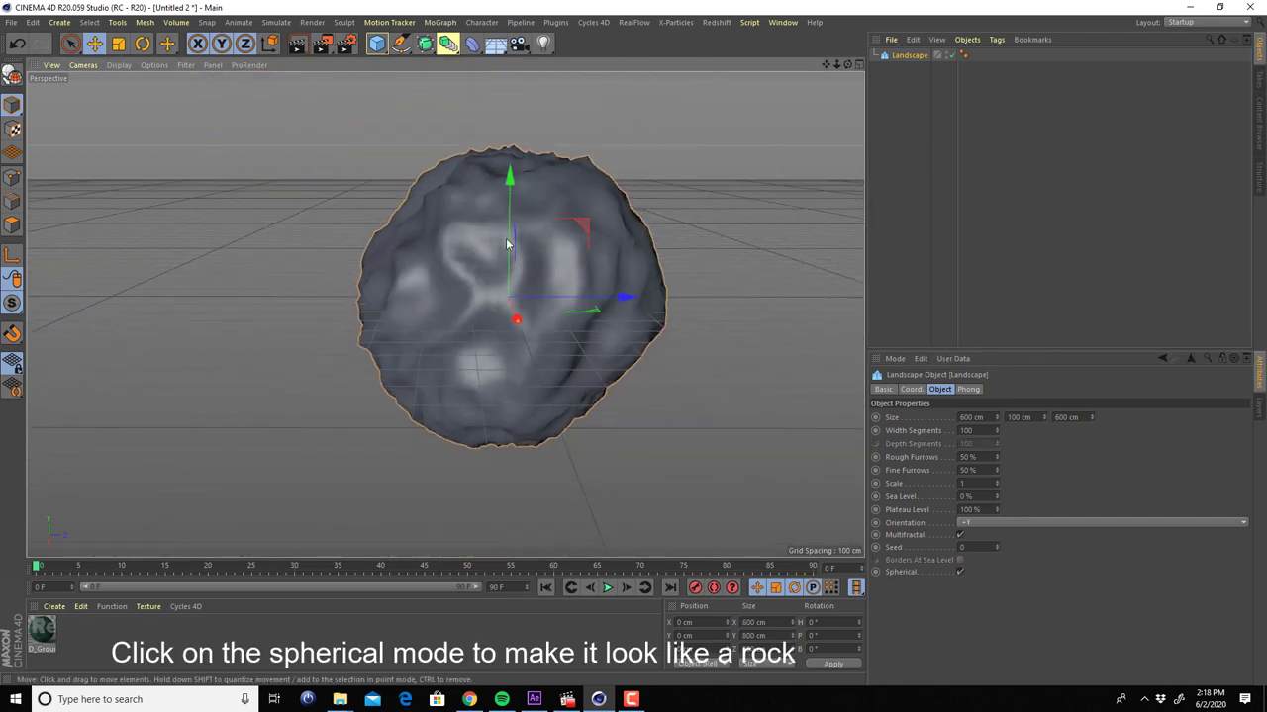
mouse_move(506, 244)
left_mouse_down("alt")
mouse_move(531, 305)
mouse_move(509, 268)
mouse_move(486, 334)
mouse_move(477, 299)
mouse_move(410, 257)
mouse_move(446, 260)
left_mouse_up("alt")
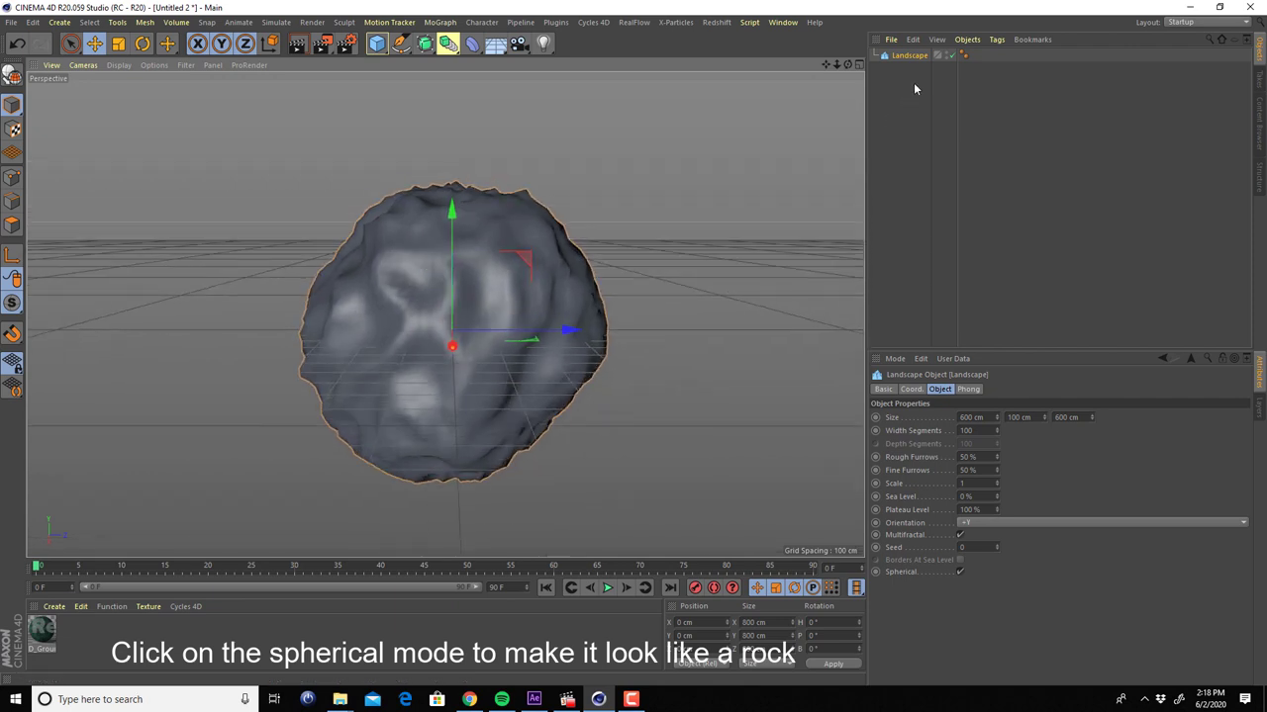
key("c")
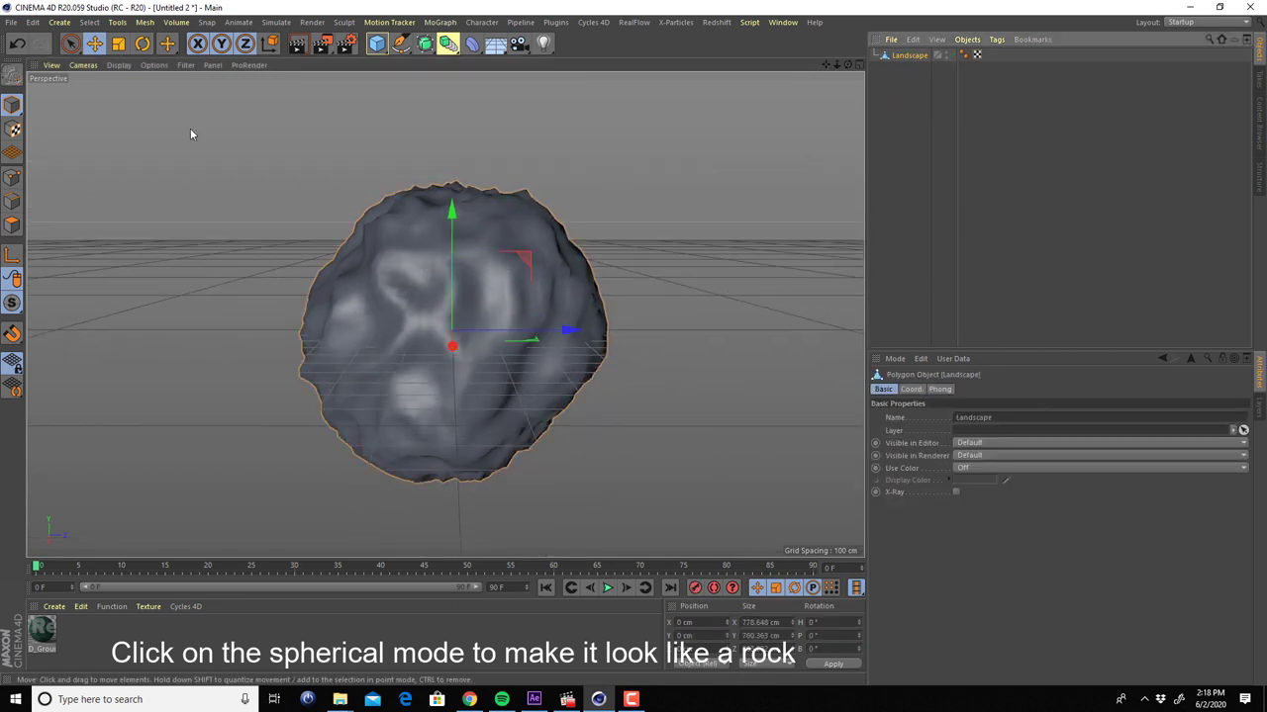
Choose Rectangle Selection and set the viewport display to Quick Shading (Lines)
left_click(70, 43)
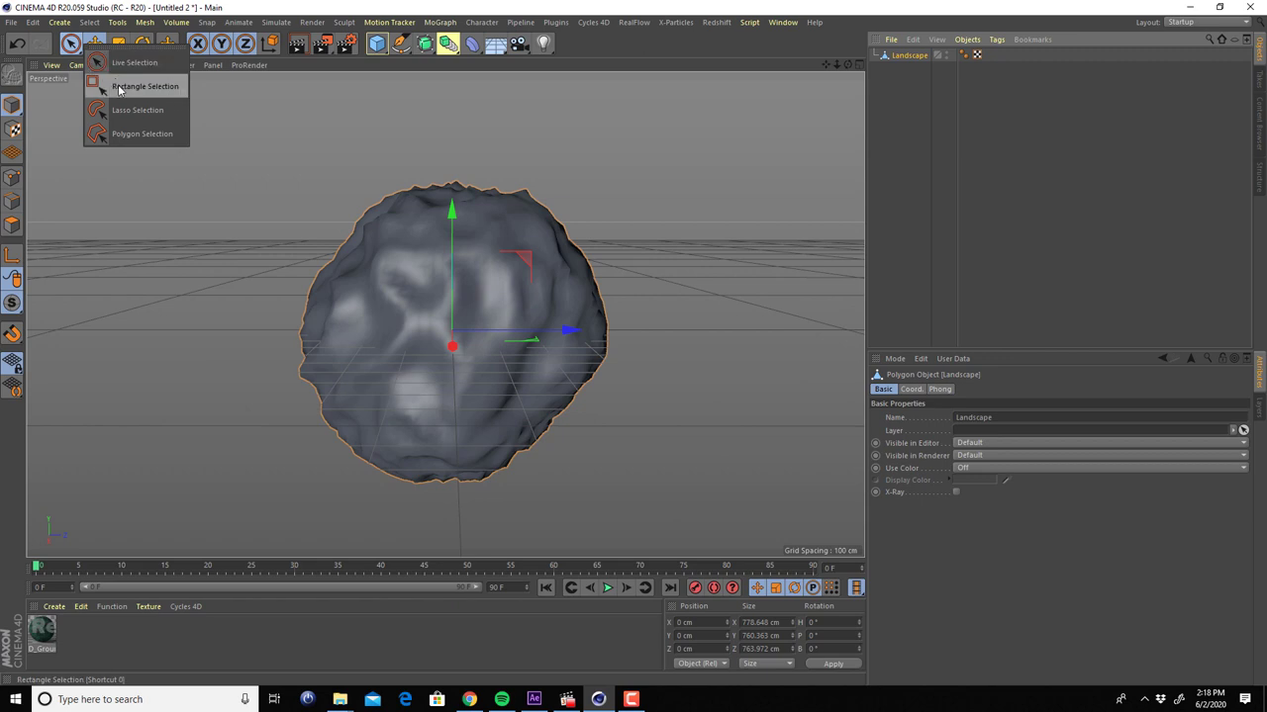
left_click(119, 87)
left_click_drag(245, 132, 667, 297)
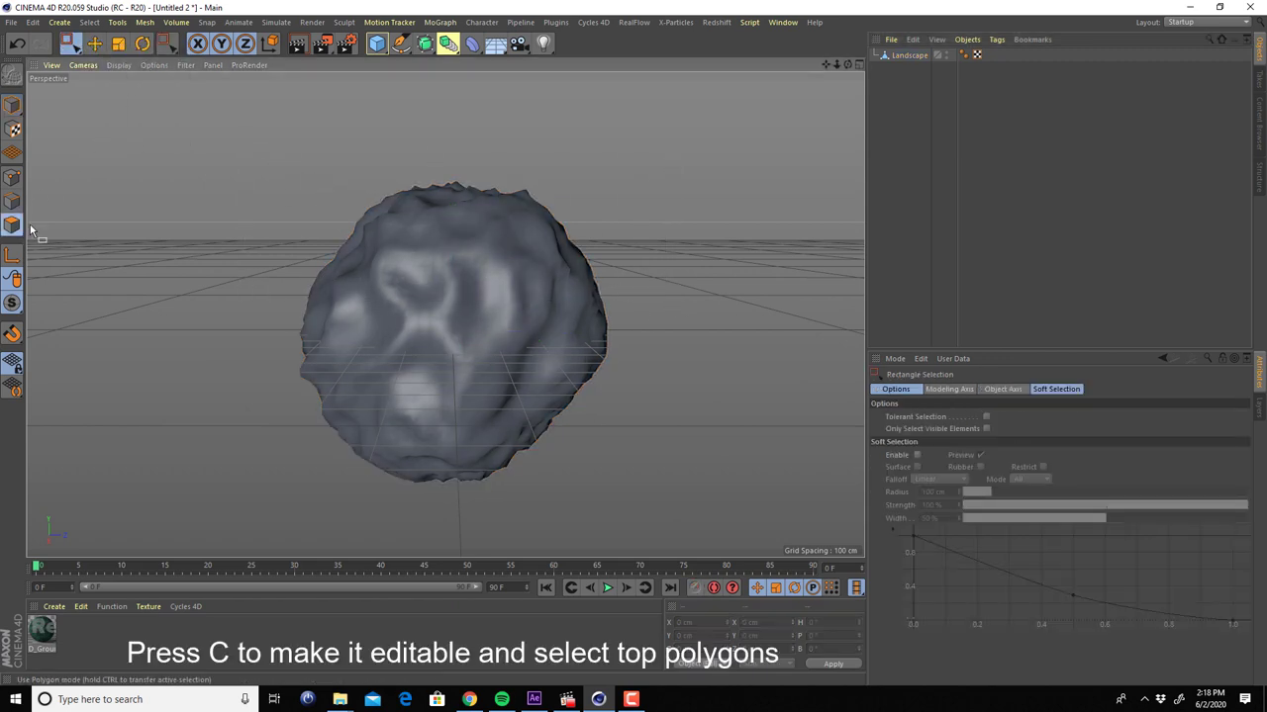
left_click(119, 62)
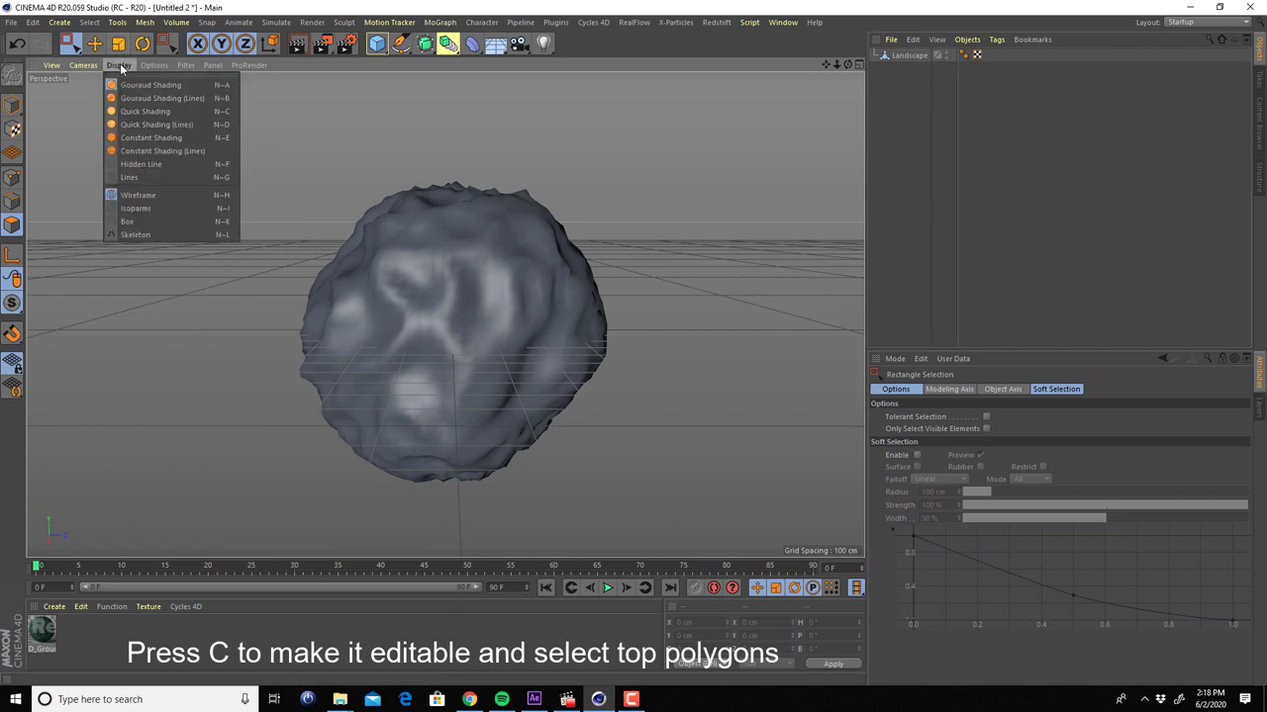
left_click(152, 125)
In polygon mode, marquee-select the polygons across the top of the rock
left_click_drag(255, 132, 661, 313)
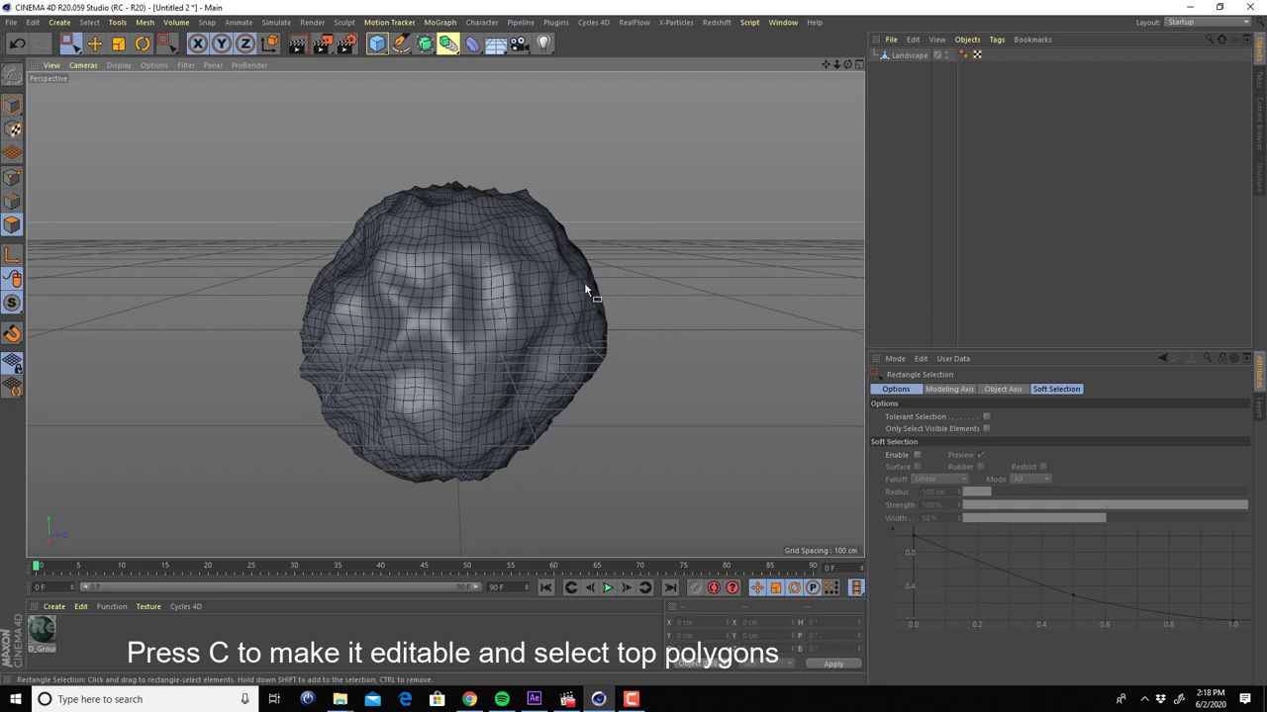
mouse_move(439, 267)
left_mouse_down("alt")
mouse_move(564, 276)
mouse_move(464, 307)
left_mouse_up("alt")
left_click(906, 55)
key("c")
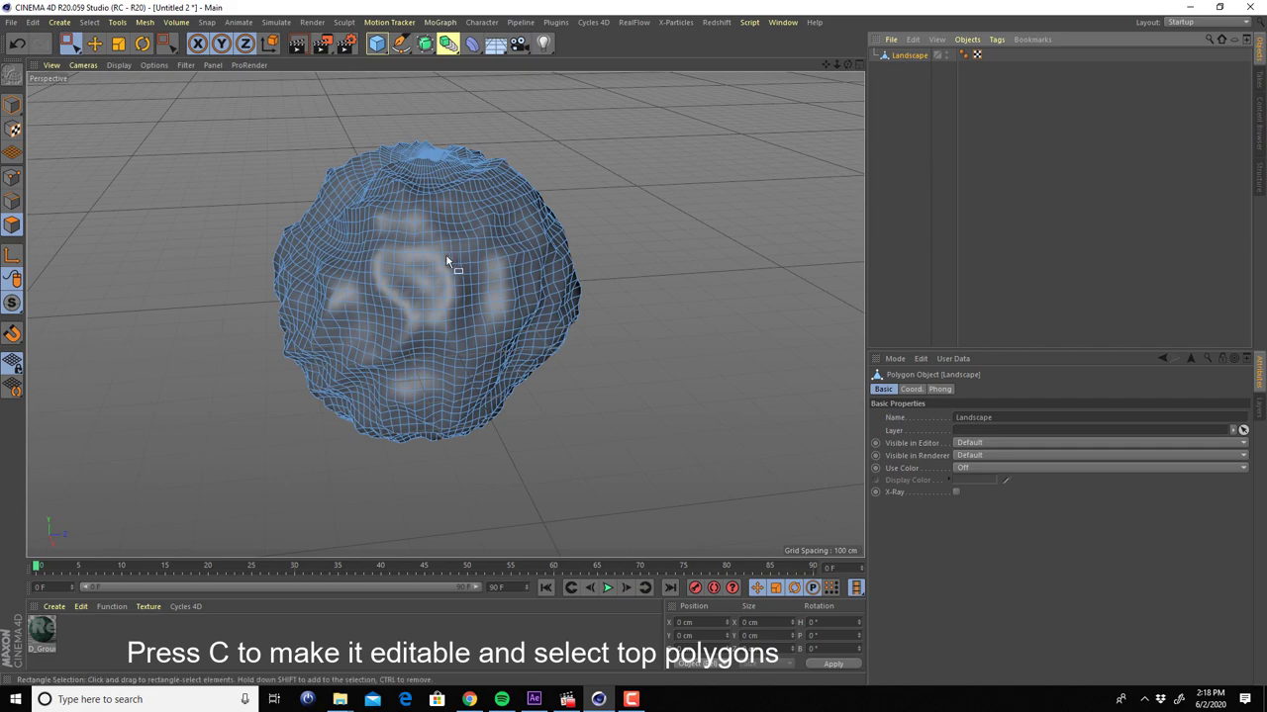
left_click_drag(445, 253, 422, 224, "alt")
left_click_drag(237, 121, 668, 293)
mouse_move(655, 339)
left_mouse_down("alt")
mouse_move(723, 339)
mouse_move(503, 281)
left_mouse_up("alt")
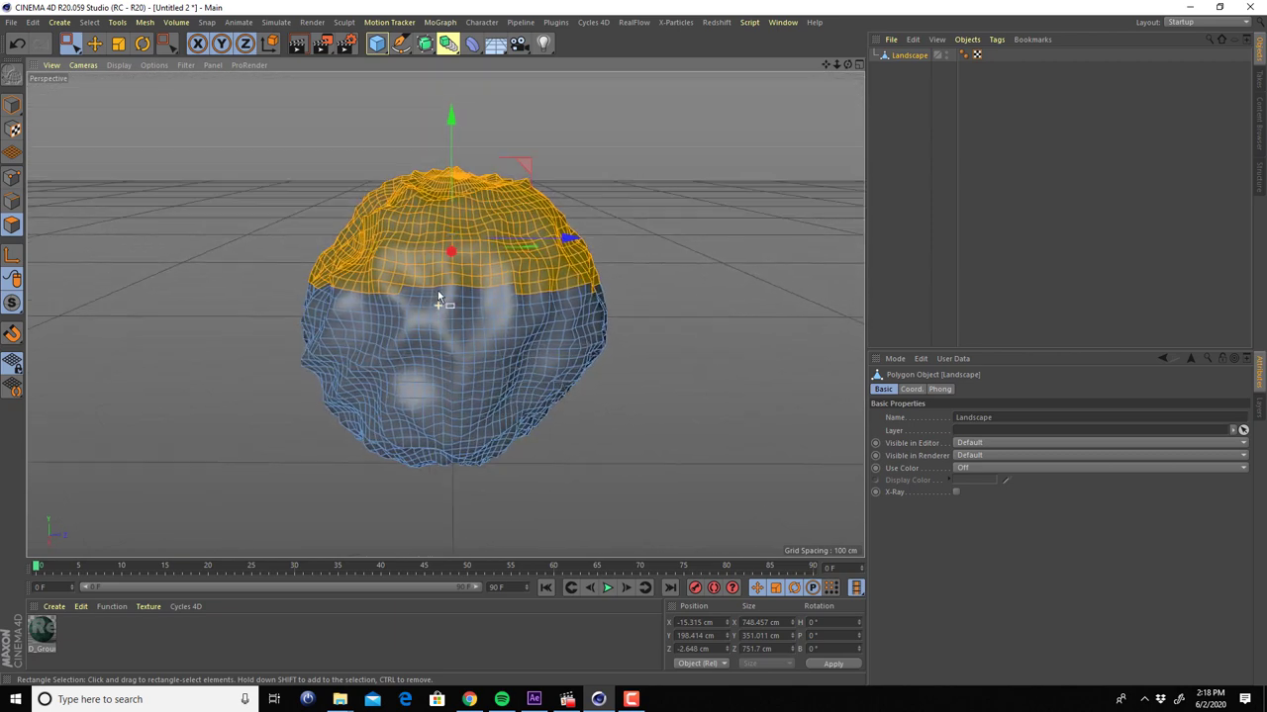
left_click(276, 22)
mouse_move(278, 73)
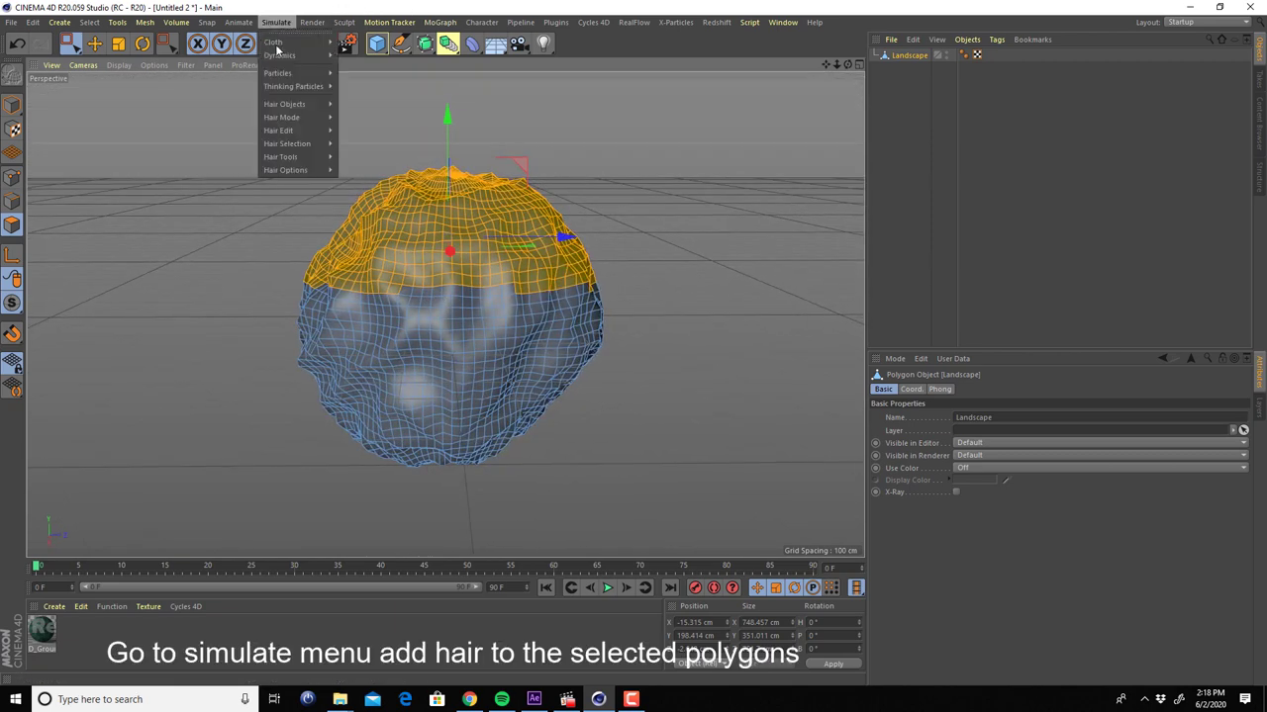
mouse_move(285, 104)
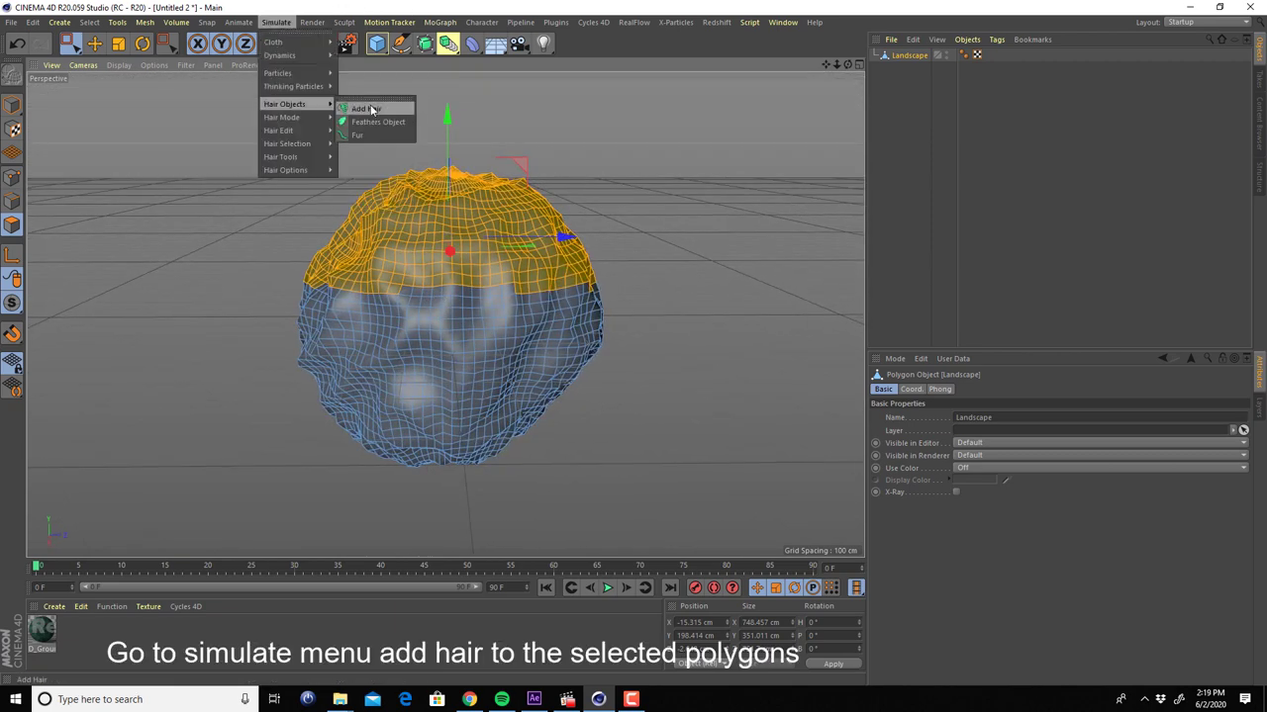
Add Hair to the selected top polygons and place it below Landscape in the object list
left_click(366, 109)
left_click_drag(594, 247, 618, 272, "alt")
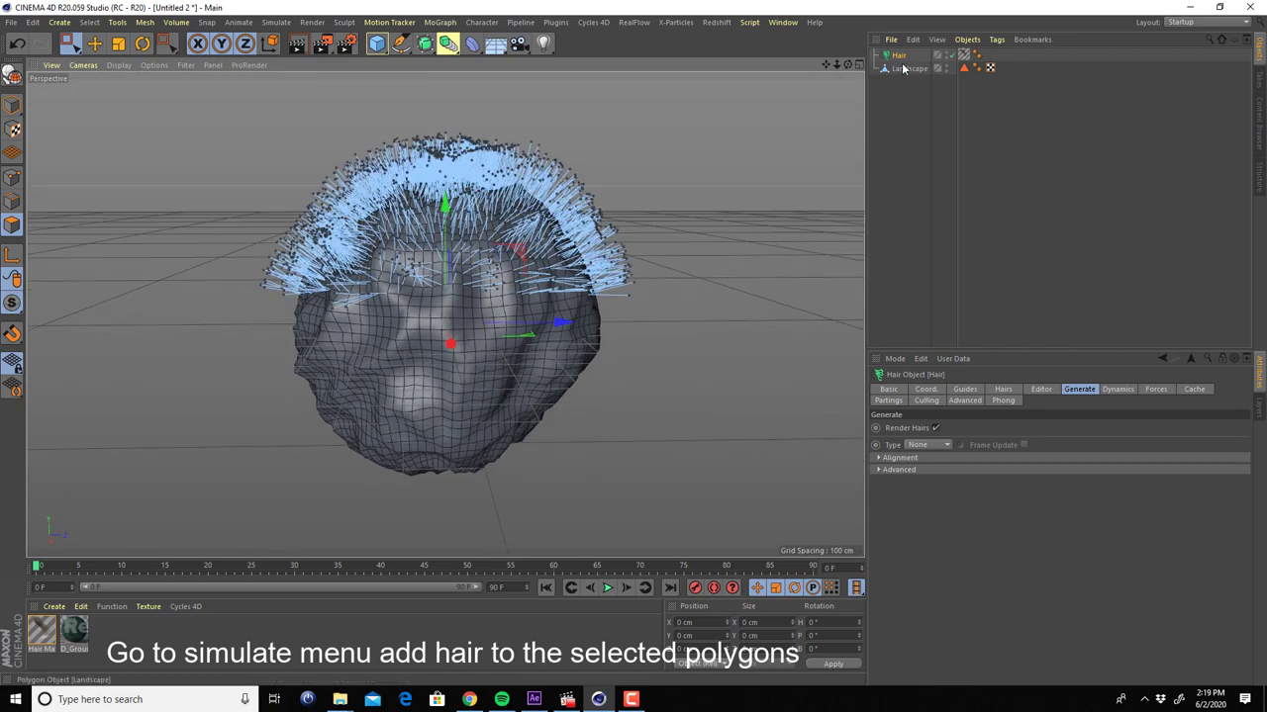
left_click_drag(897, 55, 899, 77)
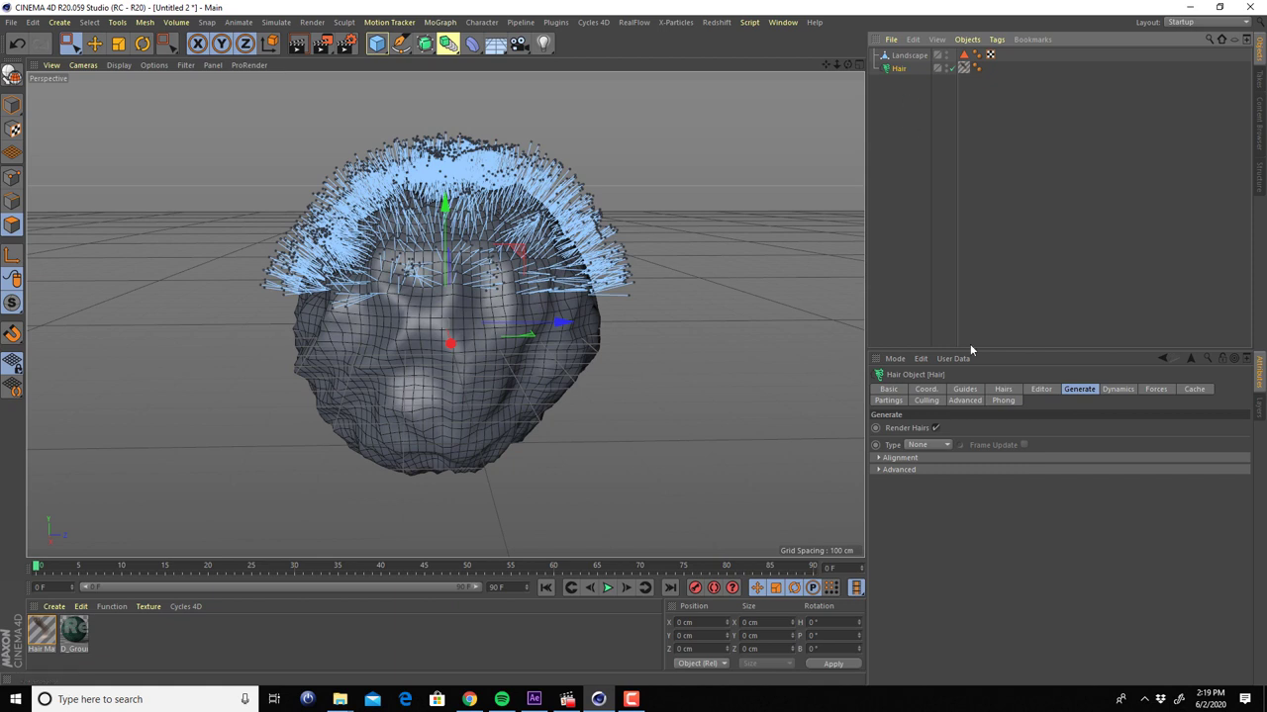
Set the hair guides to Count 250, Length 200 cm, with Root set to Polygon Area
left_click(965, 390)
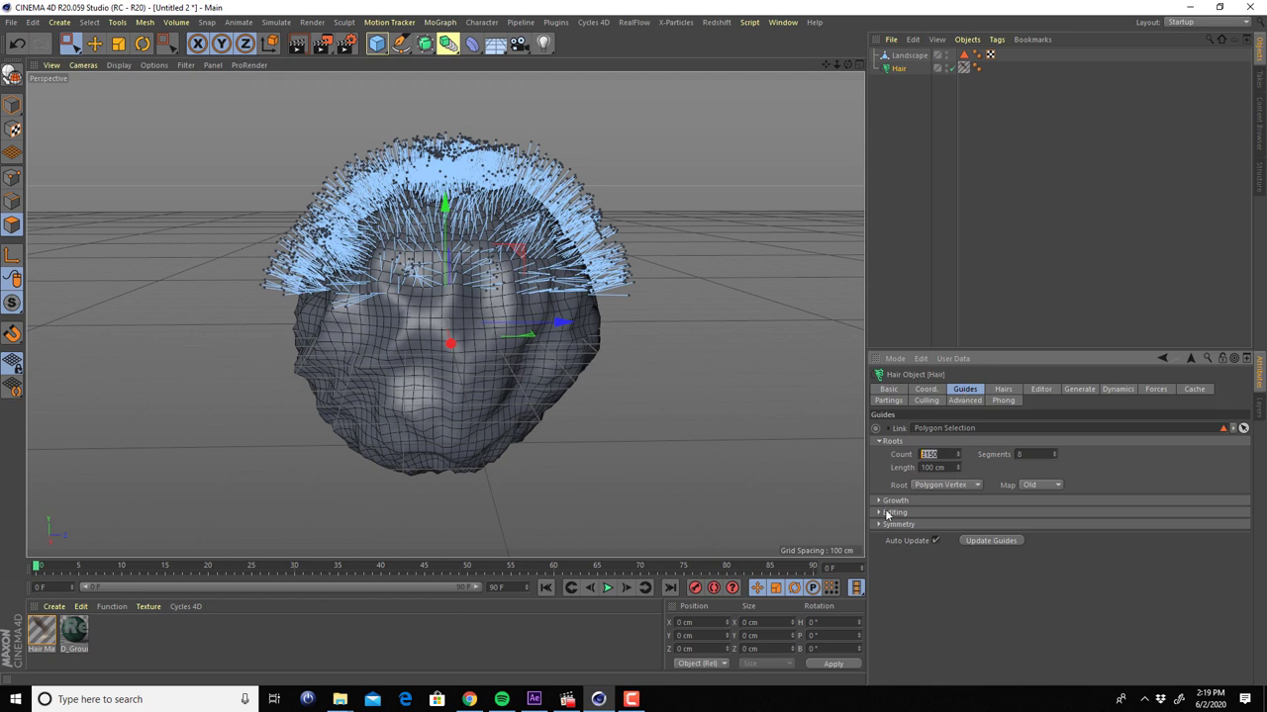
type("25")
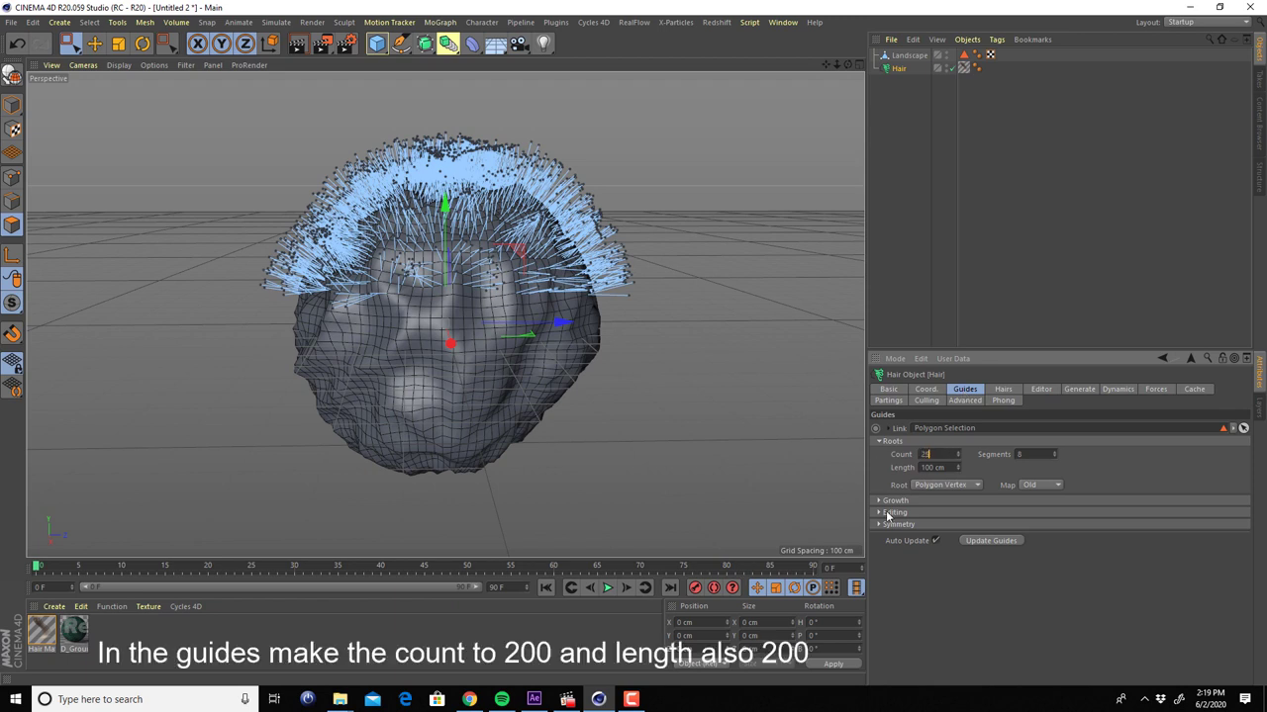
type("0")
key("Return")
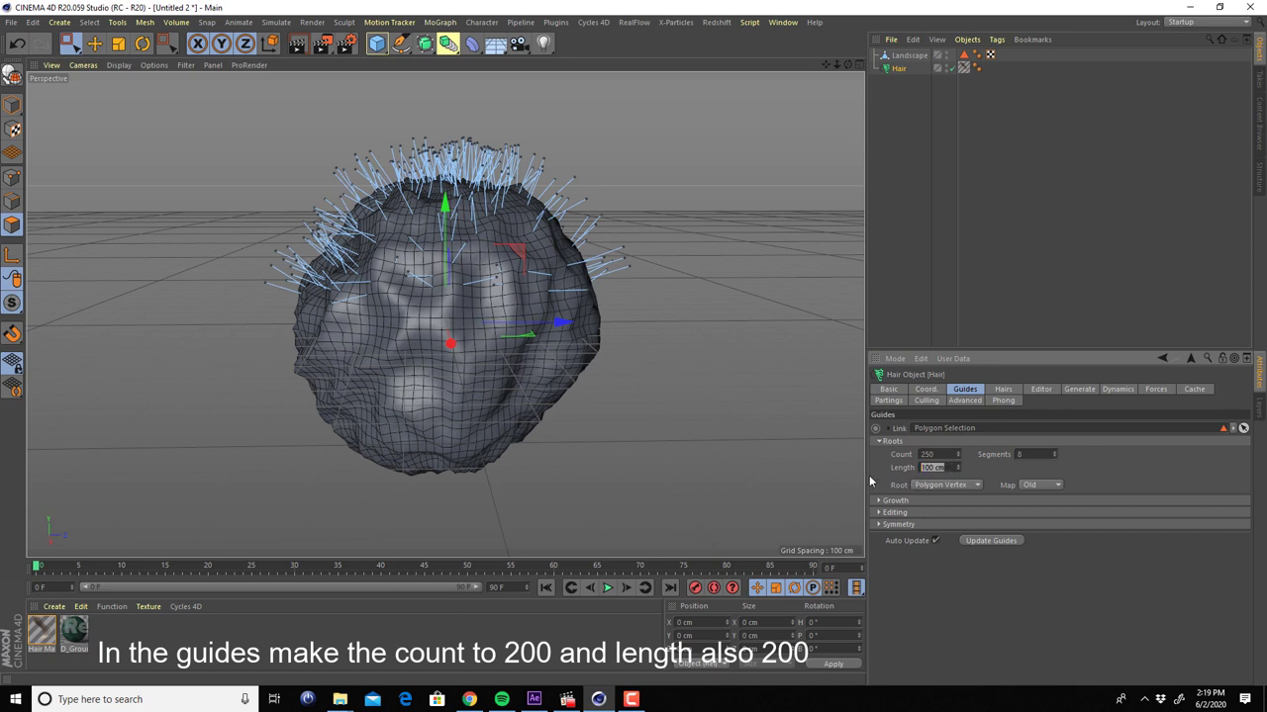
type("200")
key("Return")
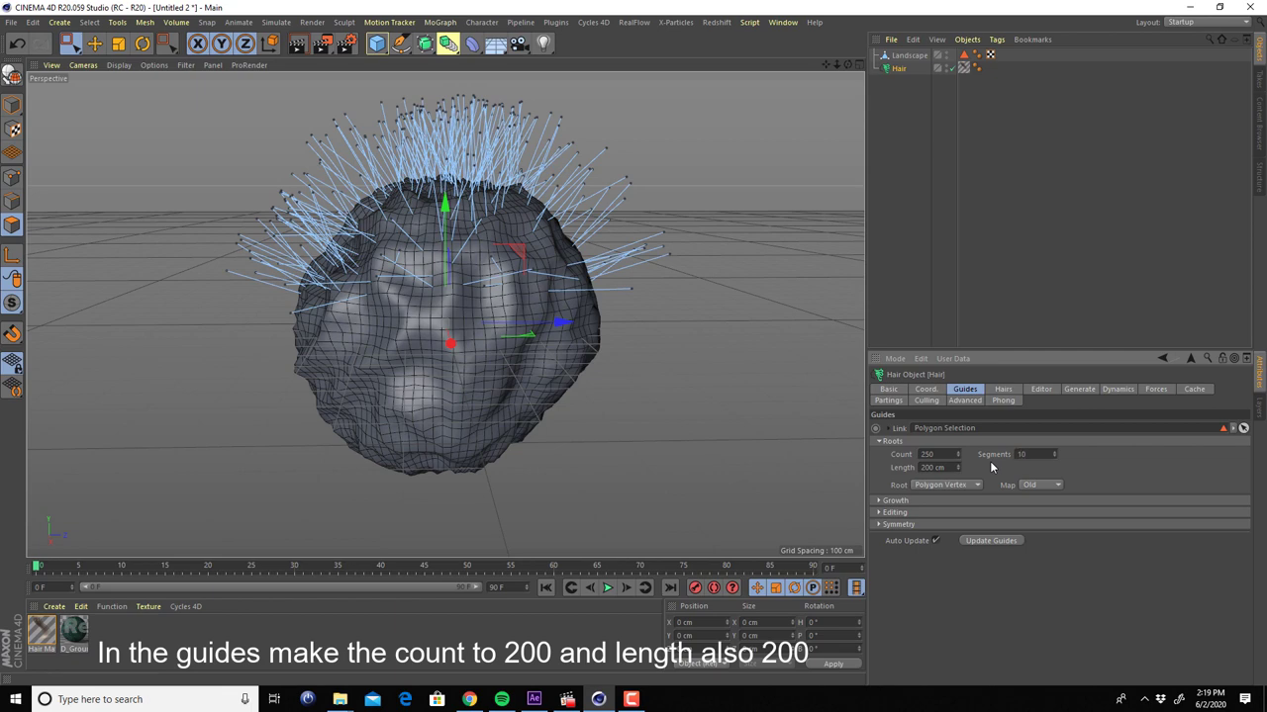
left_click(938, 485)
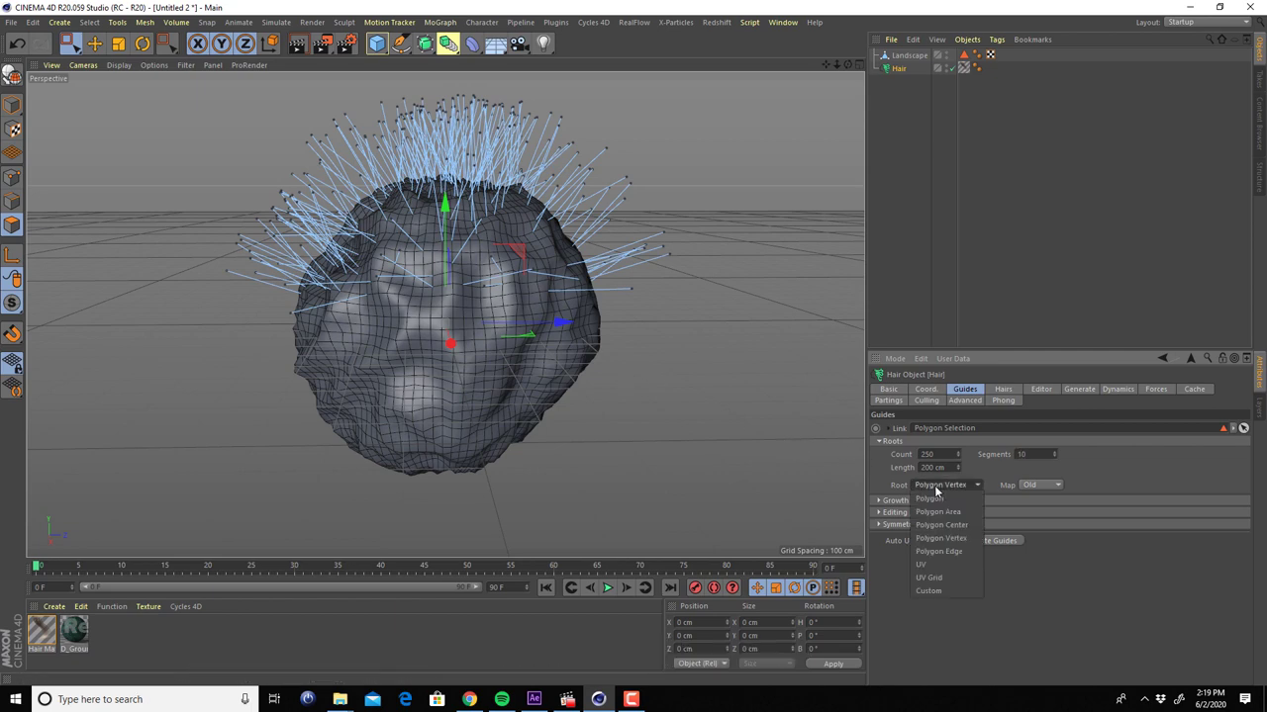
left_click(957, 513)
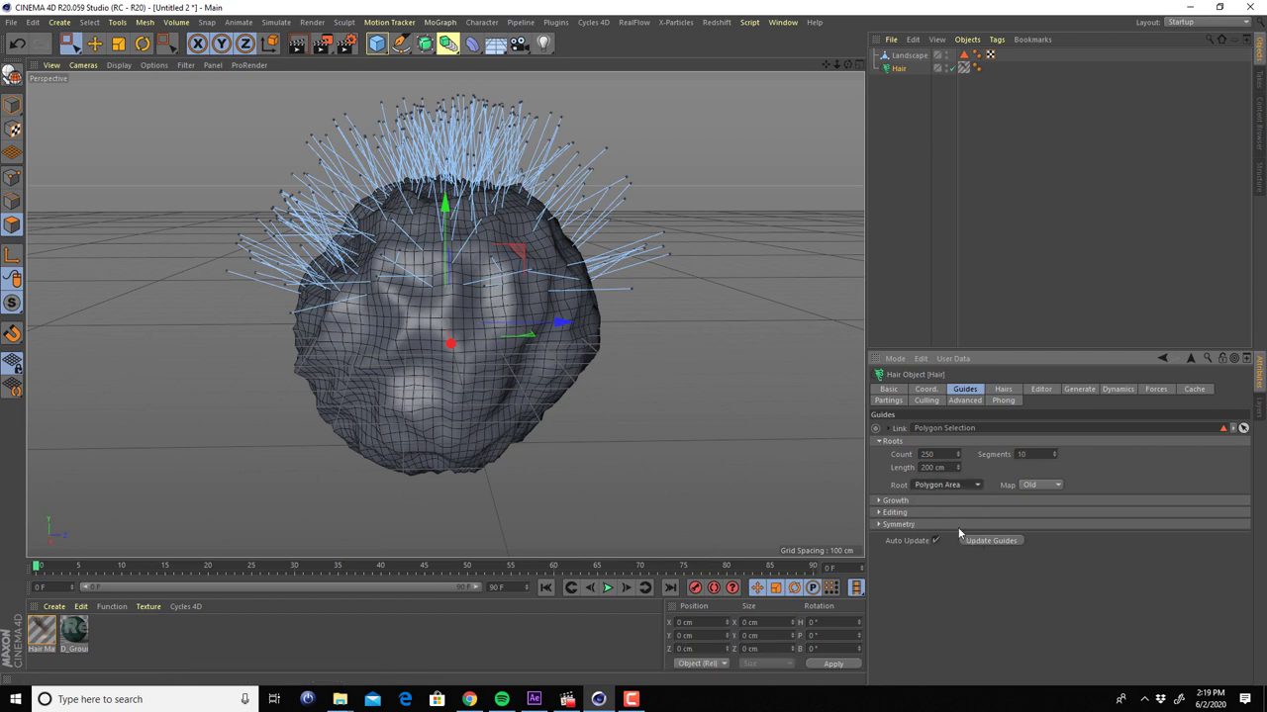
mouse_move(445, 297)
left_mouse_down("alt")
mouse_move(458, 284)
mouse_move(475, 293)
left_mouse_up("alt")
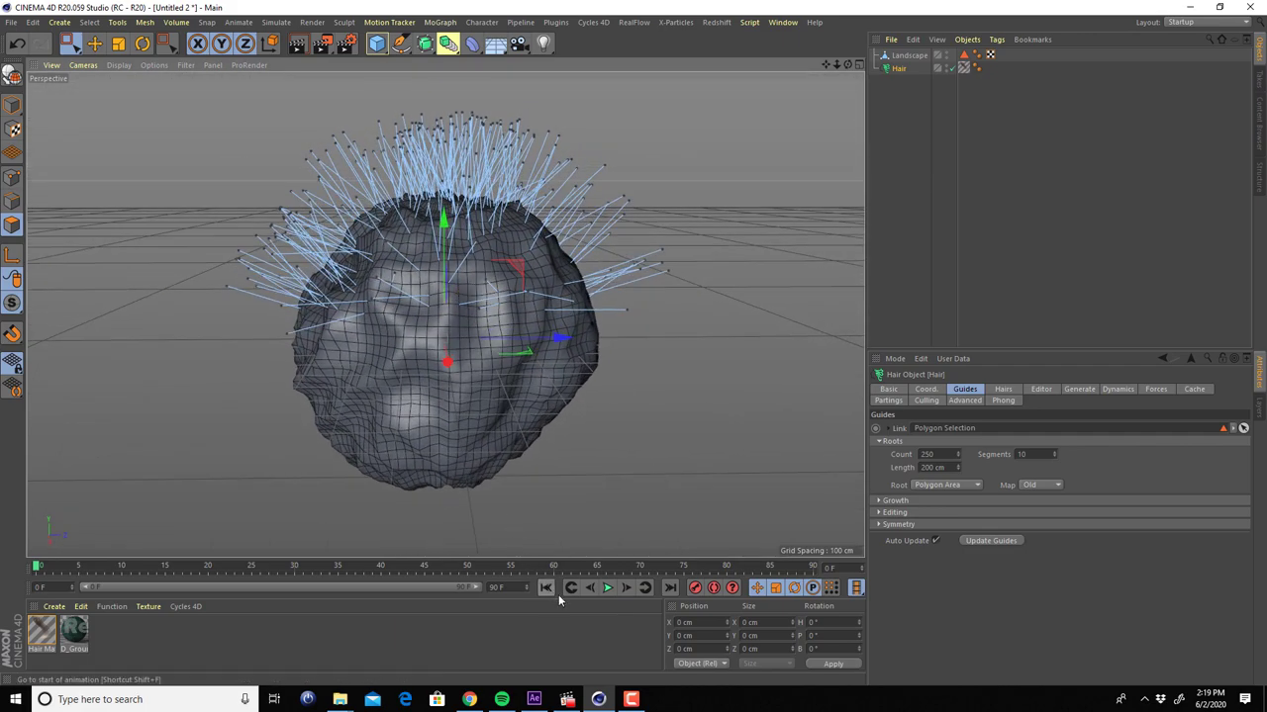
Extend the animation end frame to 300 F and stretch the timeline to show all frames
left_click(608, 588)
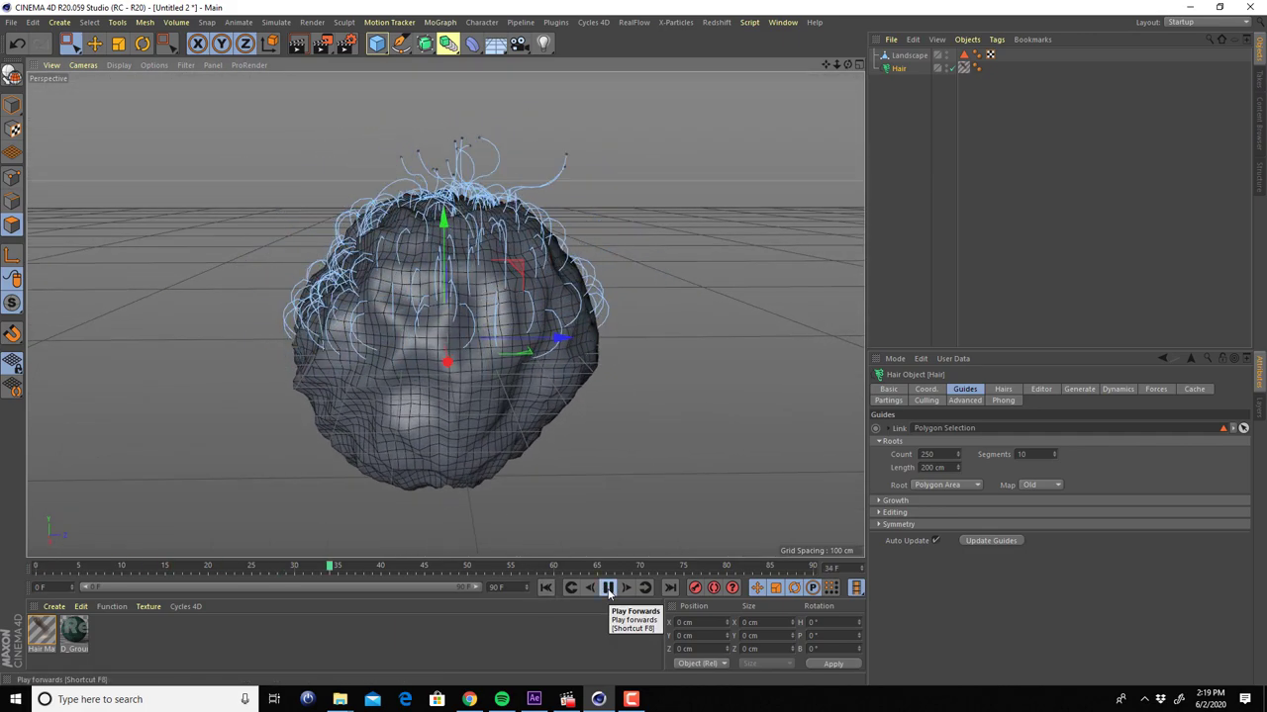
left_click(608, 588)
left_click(546, 588)
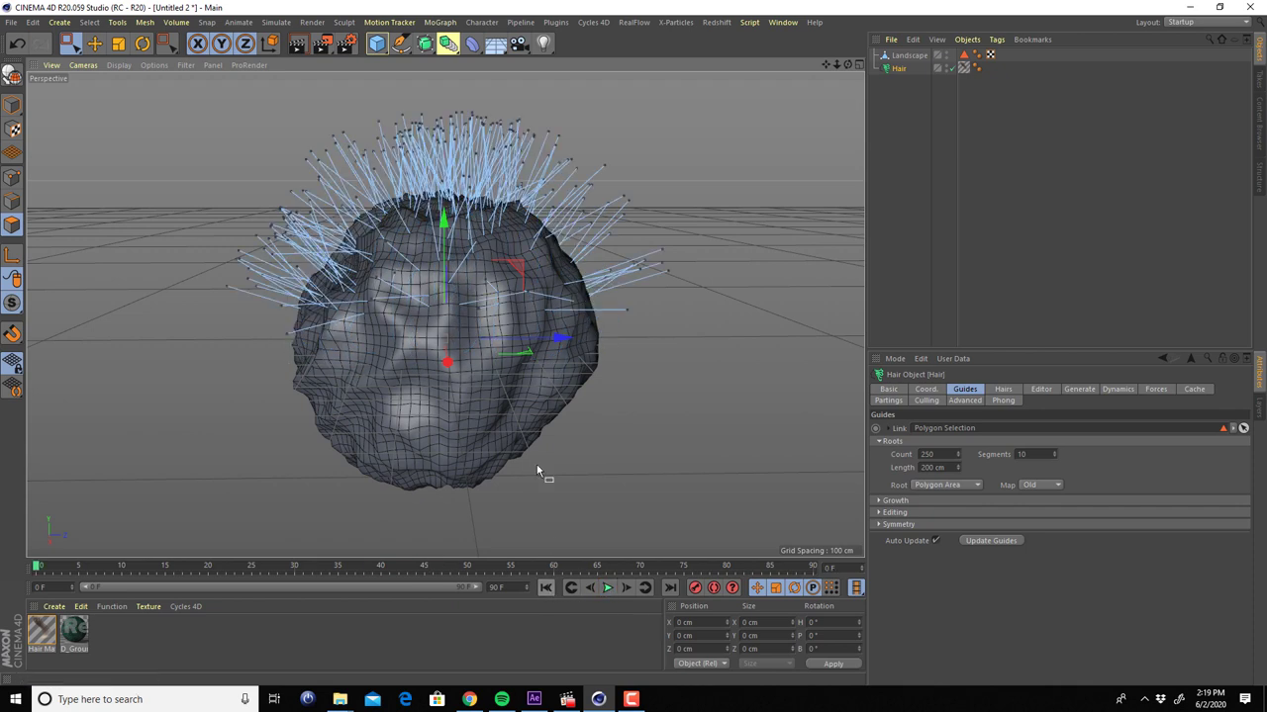
left_click(501, 587)
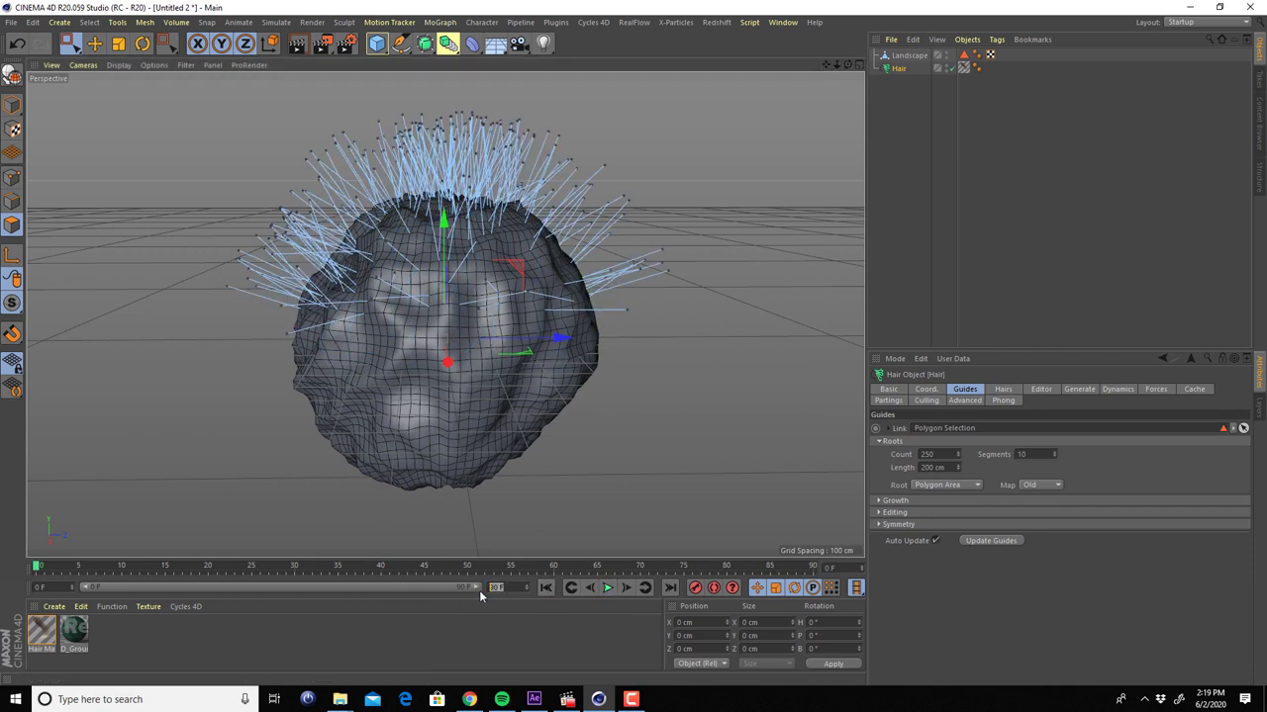
type("300")
key("Return")
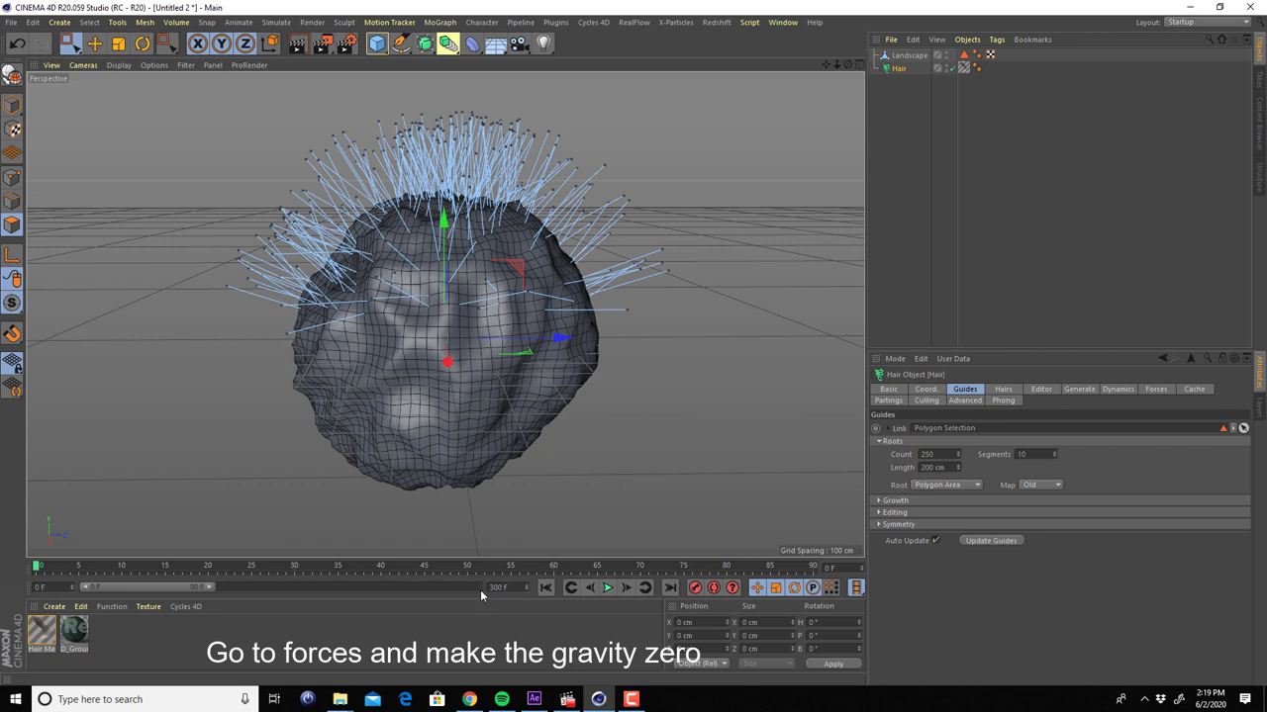
double_click(163, 590)
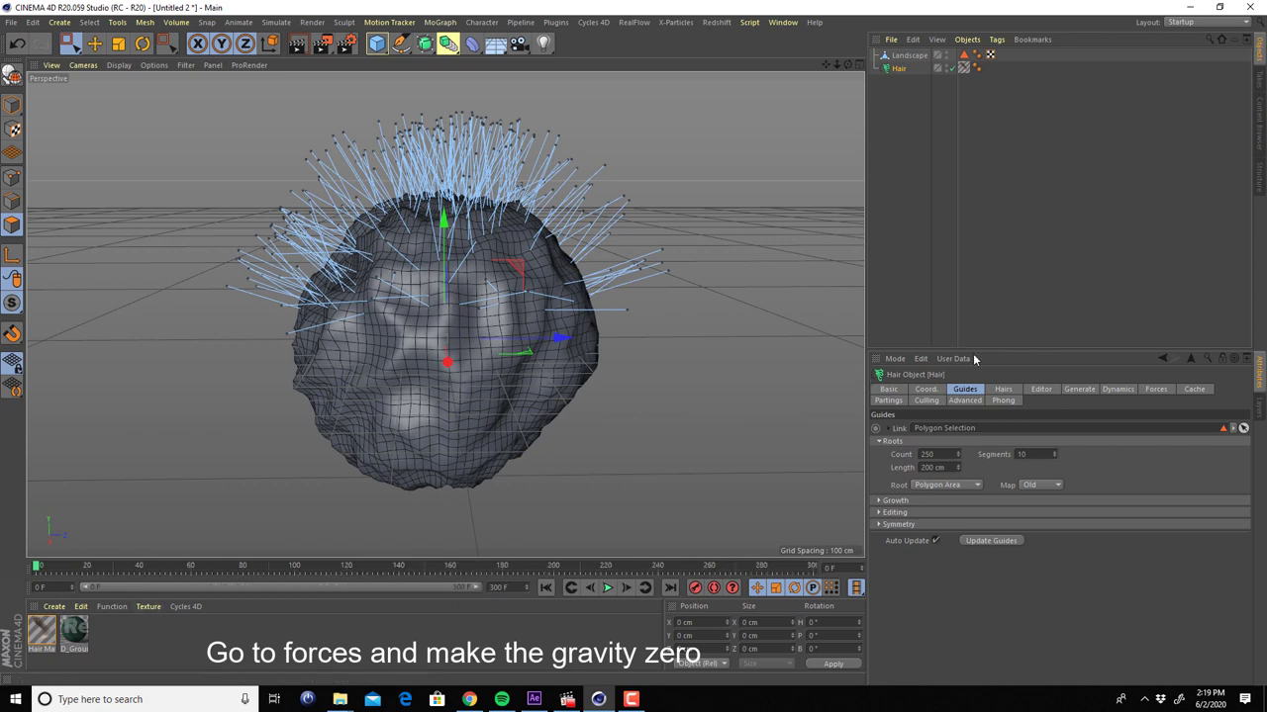
Set the Hair's Gravity to 0 in Forces and play back to check the guides stay upright
left_click(1154, 390)
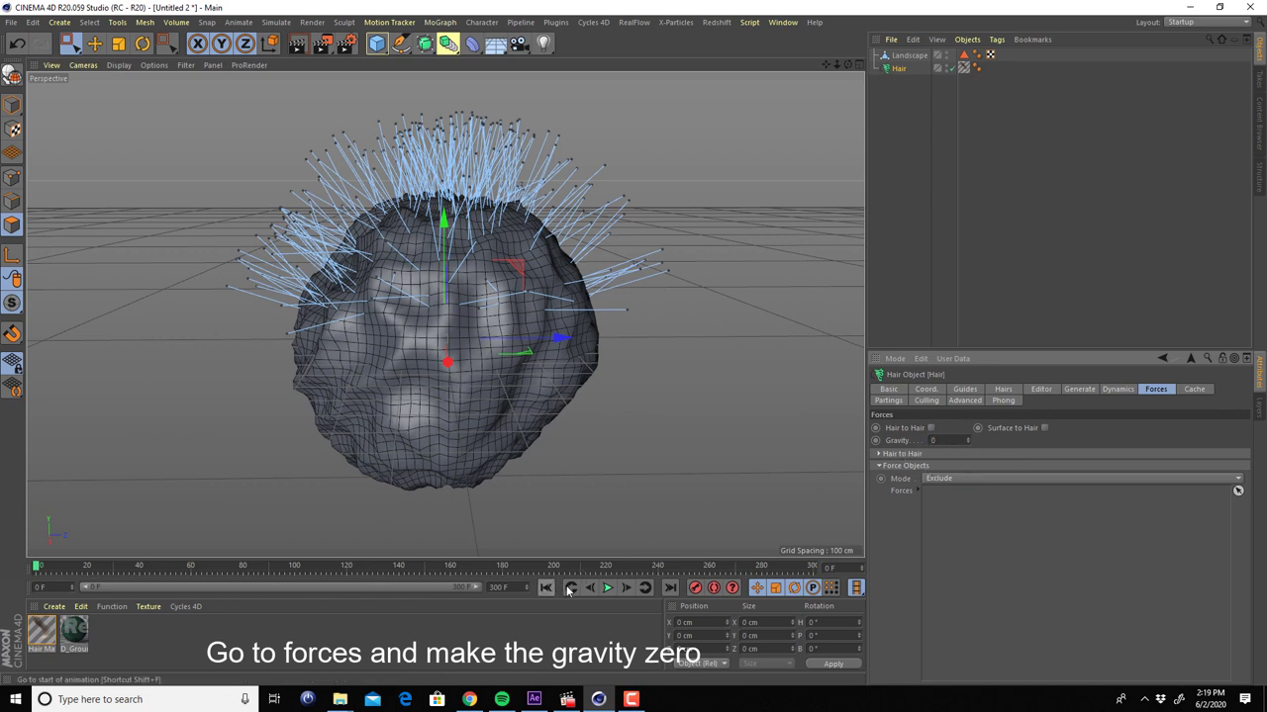
left_click(607, 589)
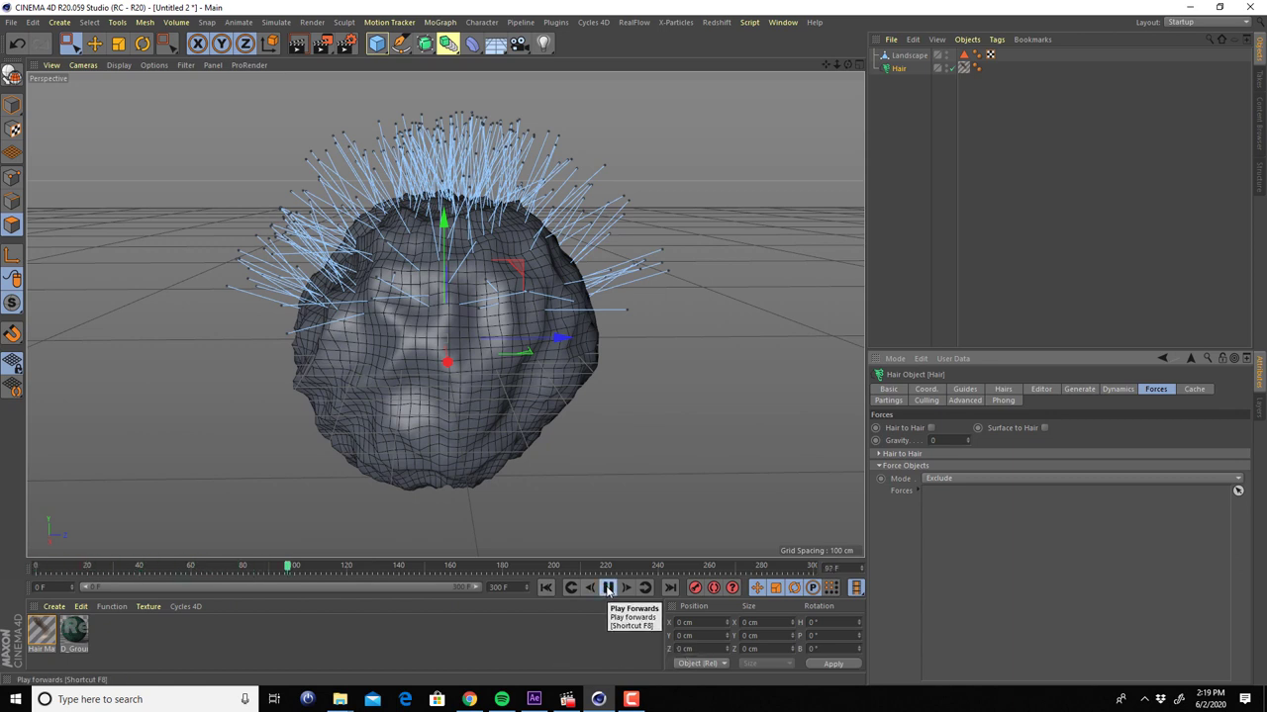
left_click(608, 589)
mouse_move(441, 212)
left_mouse_down("alt")
mouse_move(433, 263)
mouse_move(466, 241)
left_mouse_up("alt")
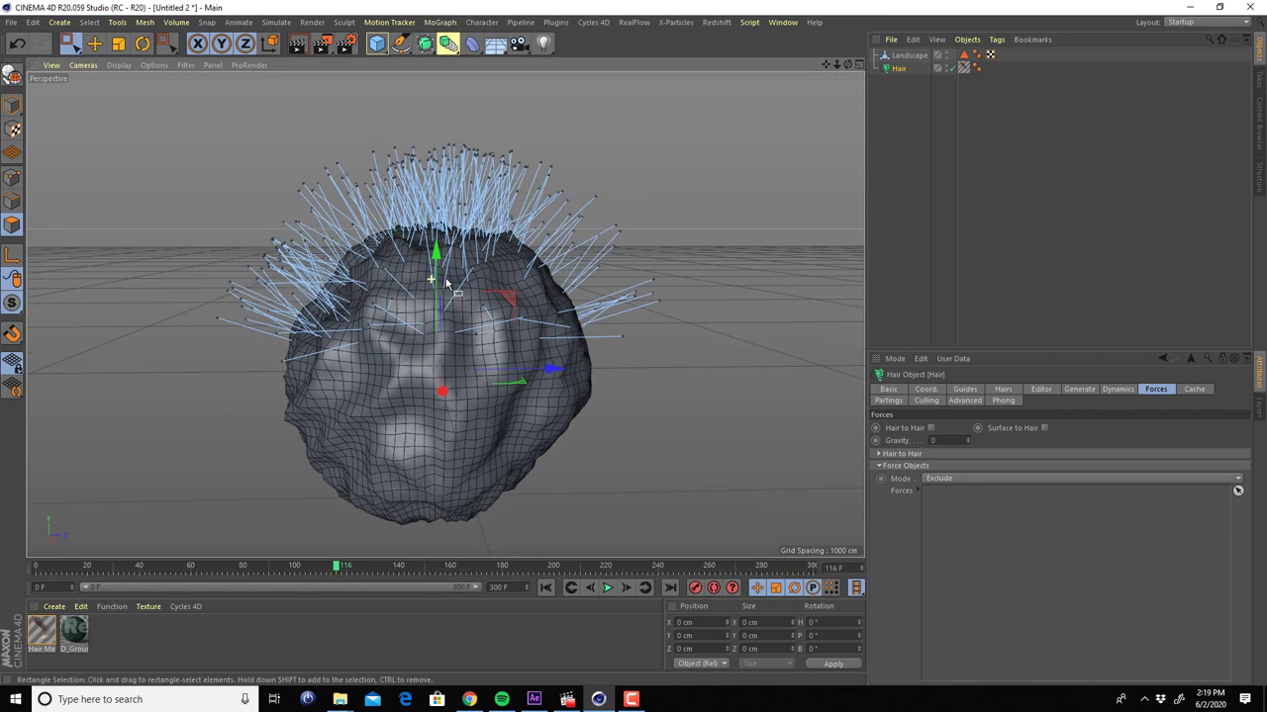
double_click(43, 637)
In Hair Mat, turn off Specular and set root and tip thickness to 20 cm
left_click_drag(437, 101, 900, 106)
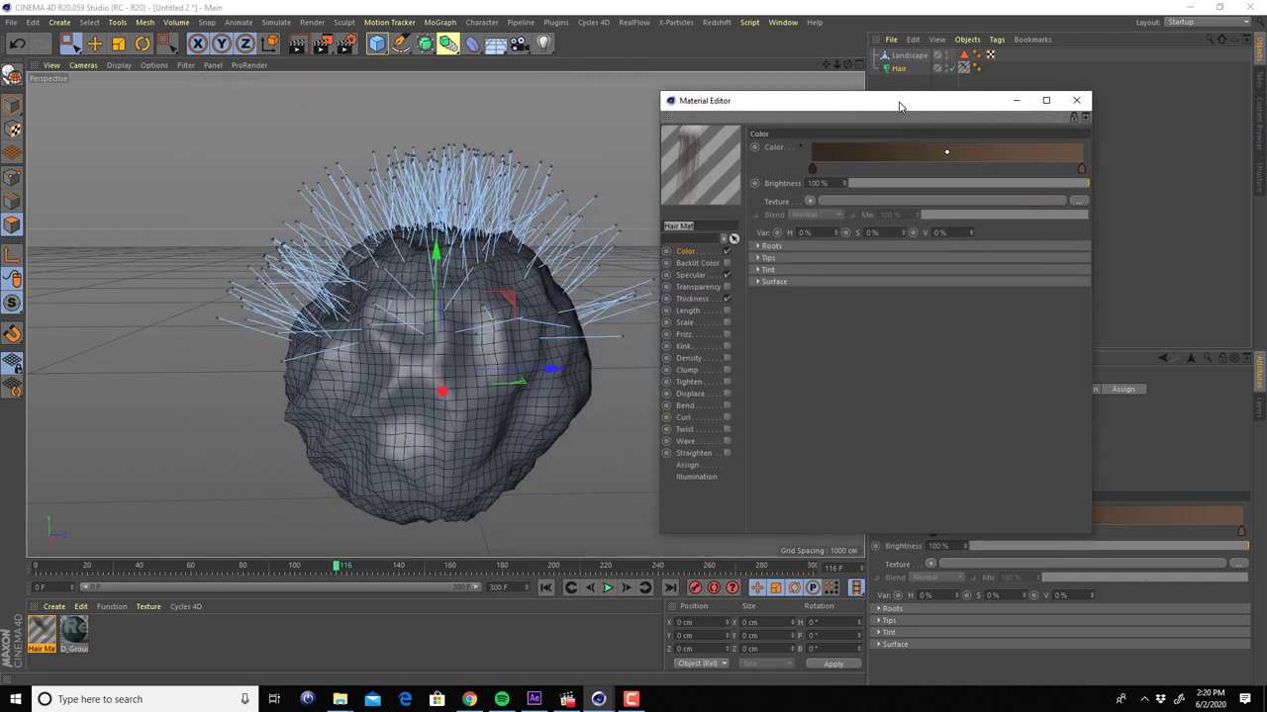
left_click(728, 277)
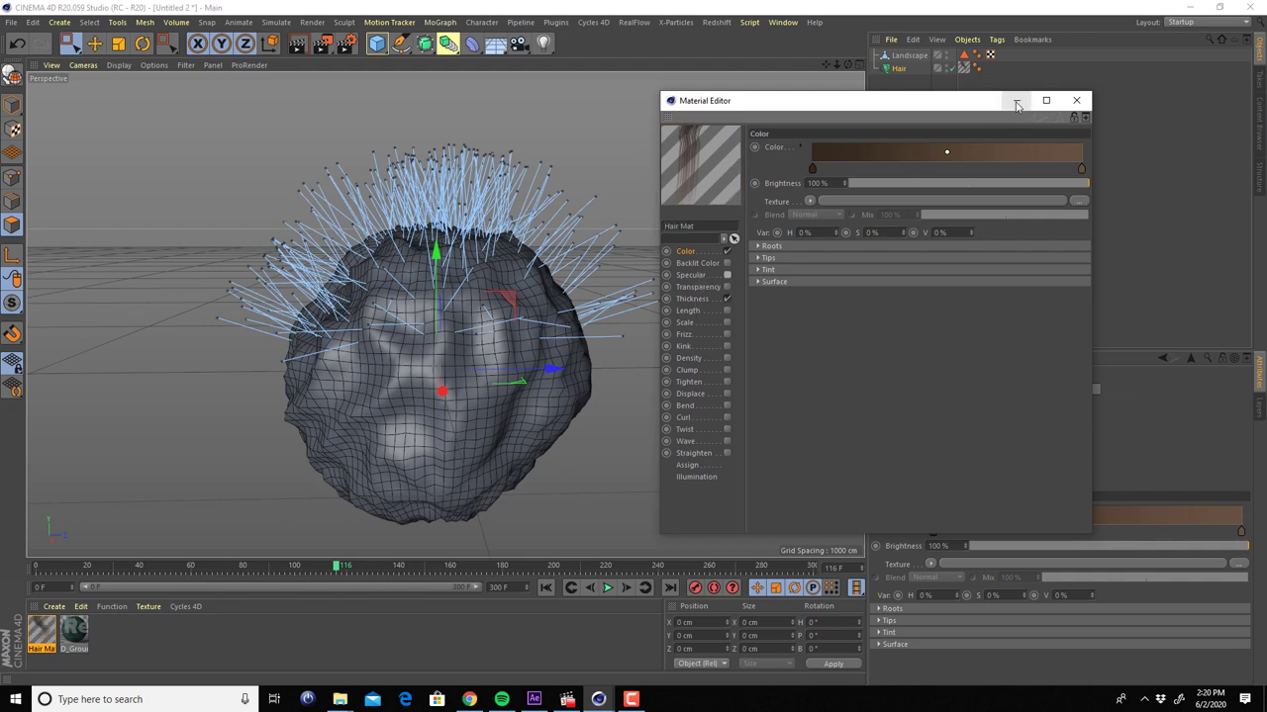
left_click(692, 300)
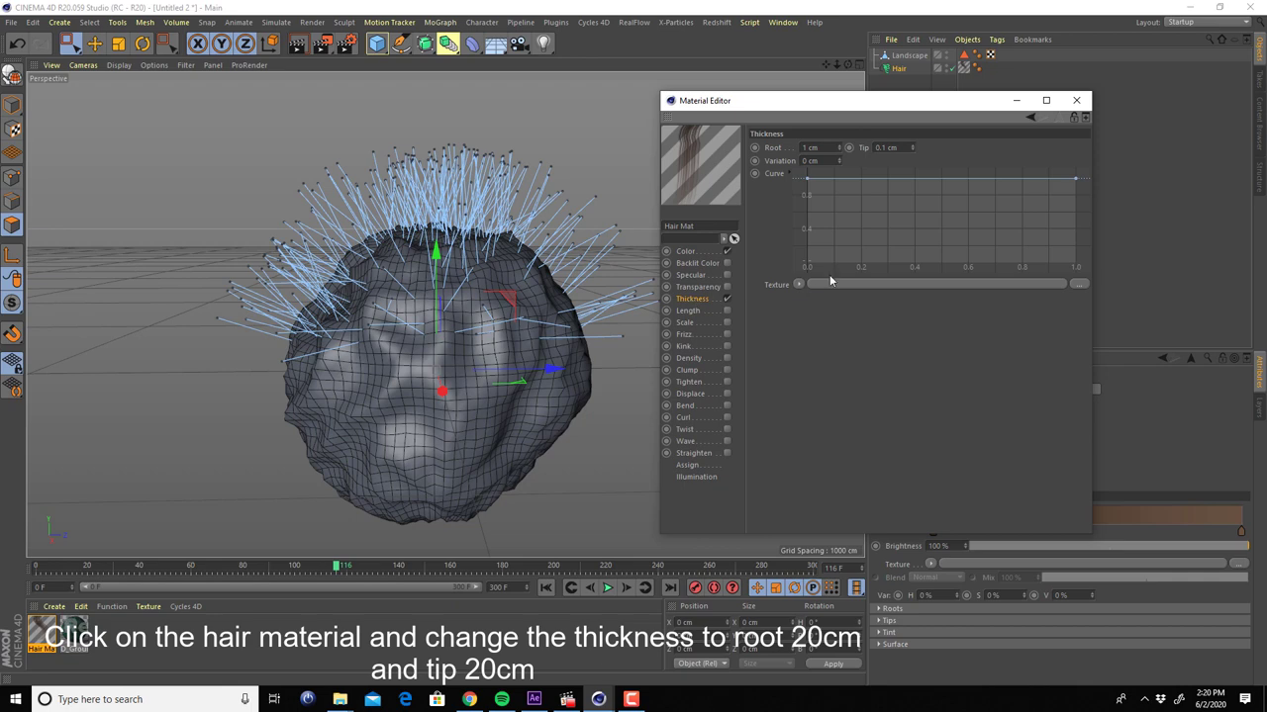
double_click(819, 147)
key("Tab")
type("2")
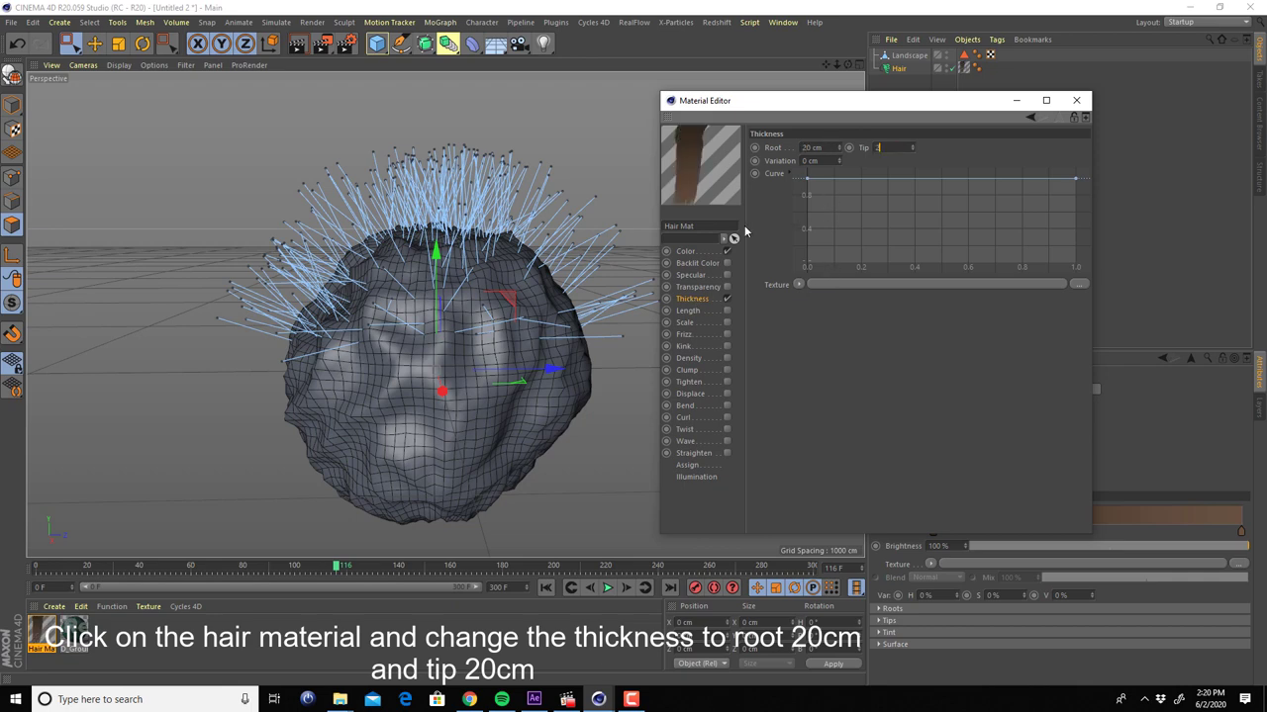
key("Return")
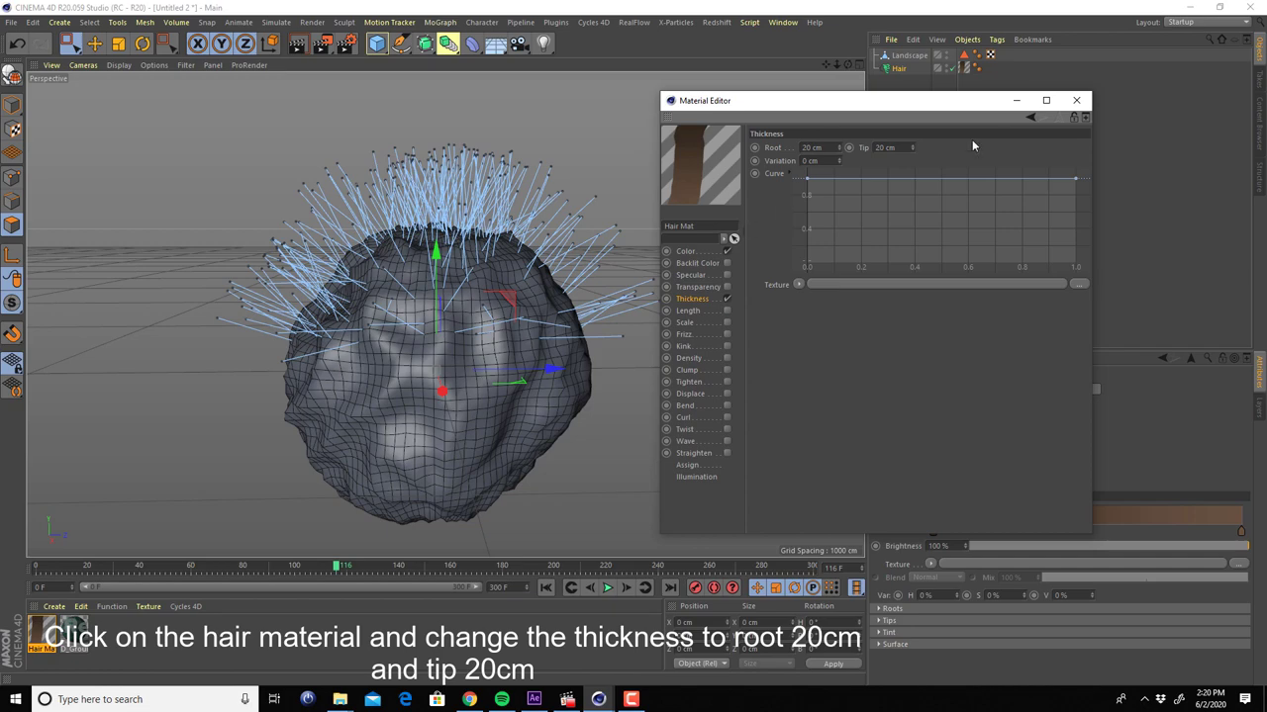
left_click(1016, 100)
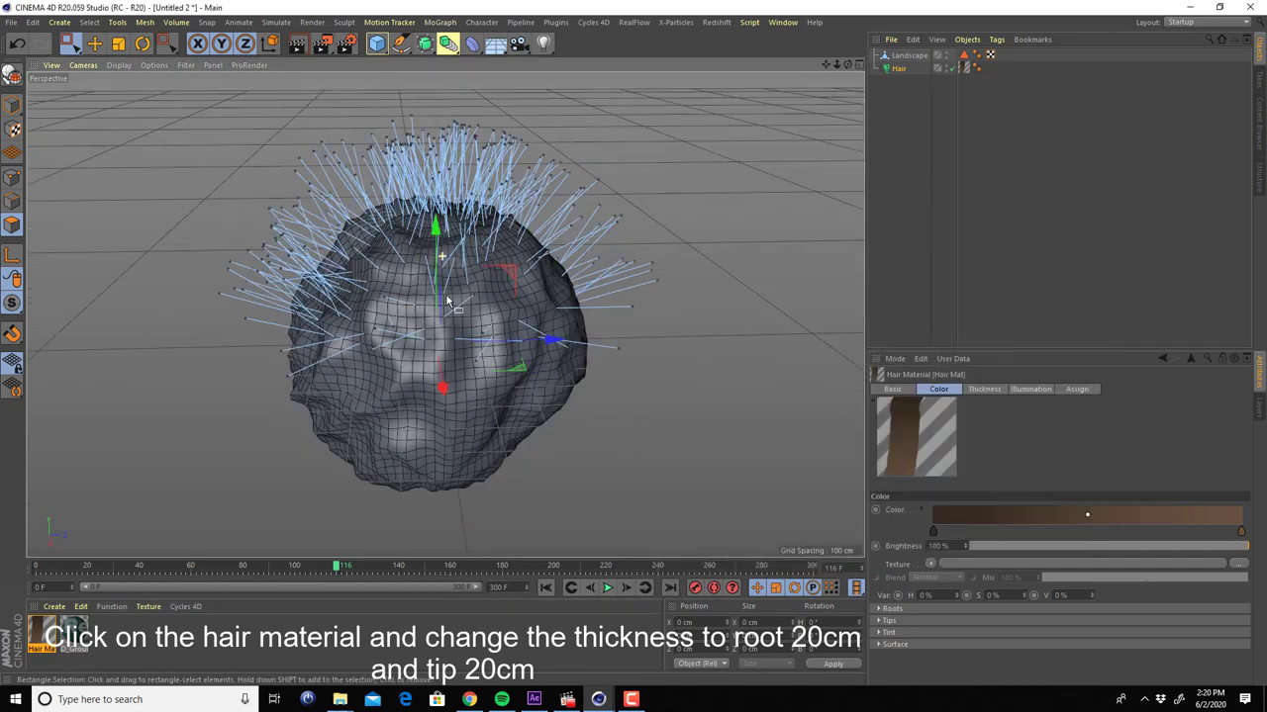
Play the animation to preview the thicker hair, then rewind to frame 0
left_click_drag(447, 300, 464, 403, "alt")
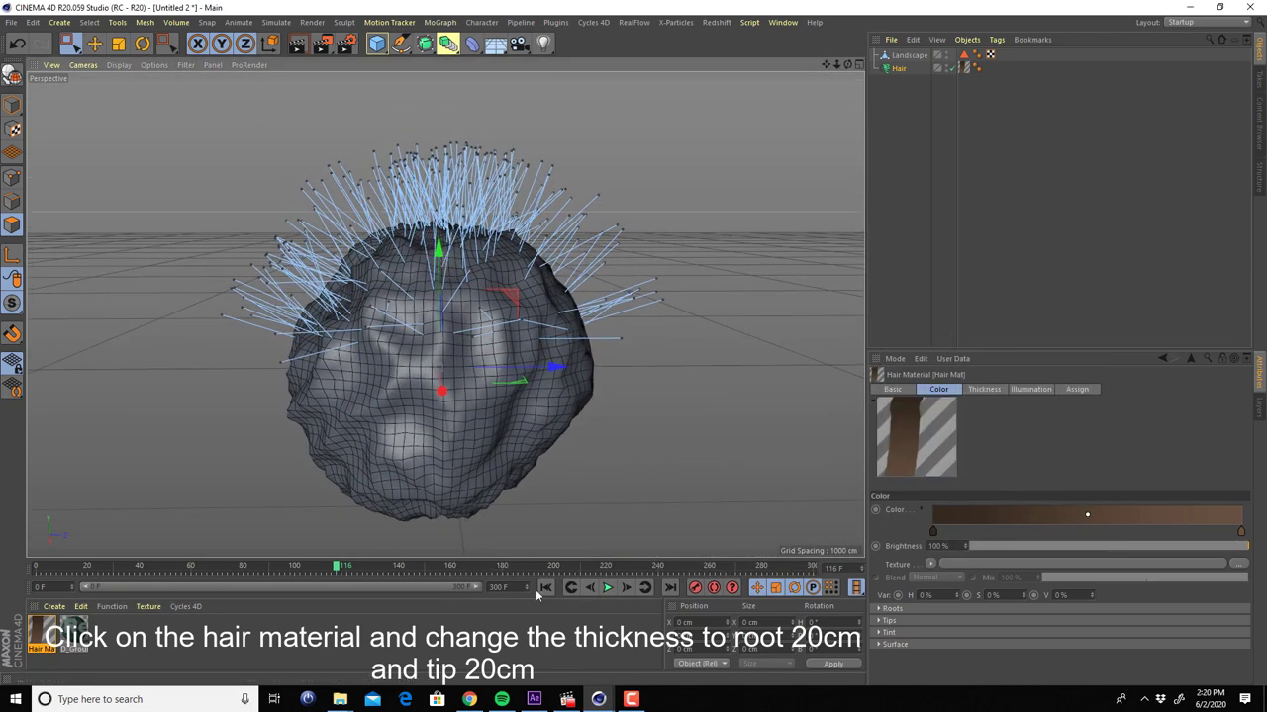
left_click(608, 588)
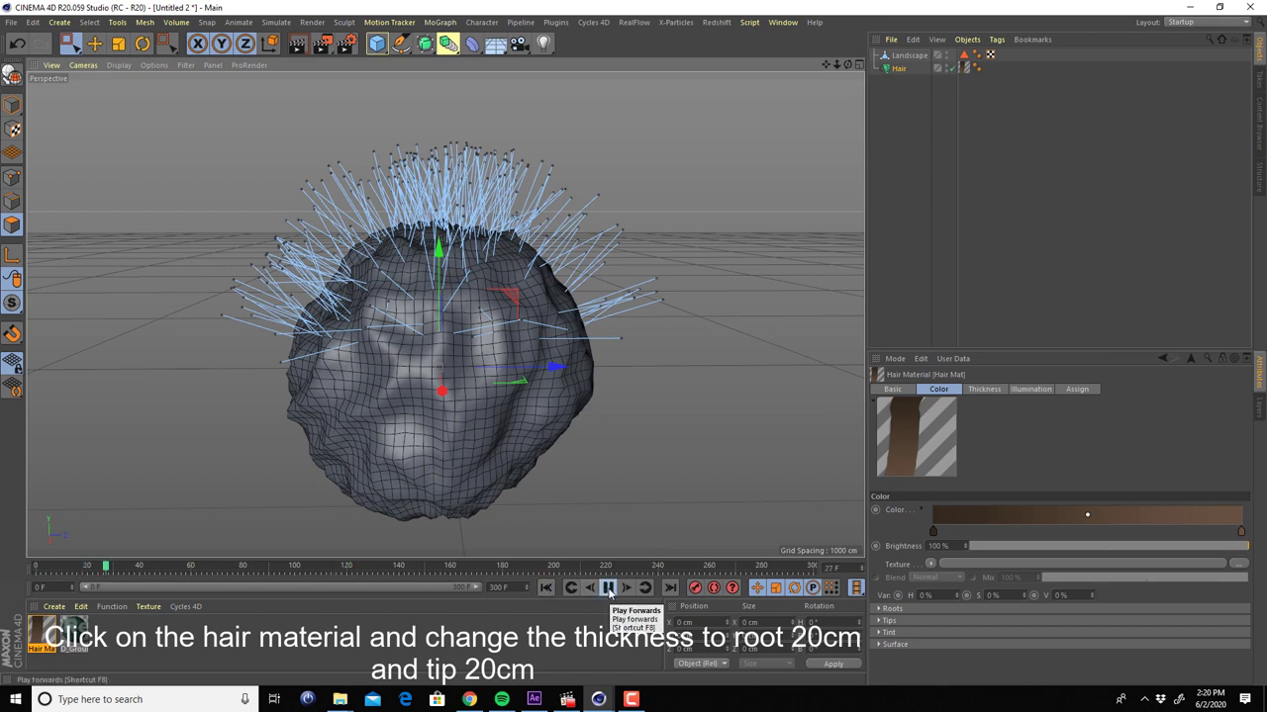
left_click(607, 588)
left_click(545, 588)
mouse_move(505, 396)
left_mouse_down("alt")
mouse_move(460, 393)
mouse_move(452, 368)
mouse_move(339, 346)
left_mouse_up("alt")
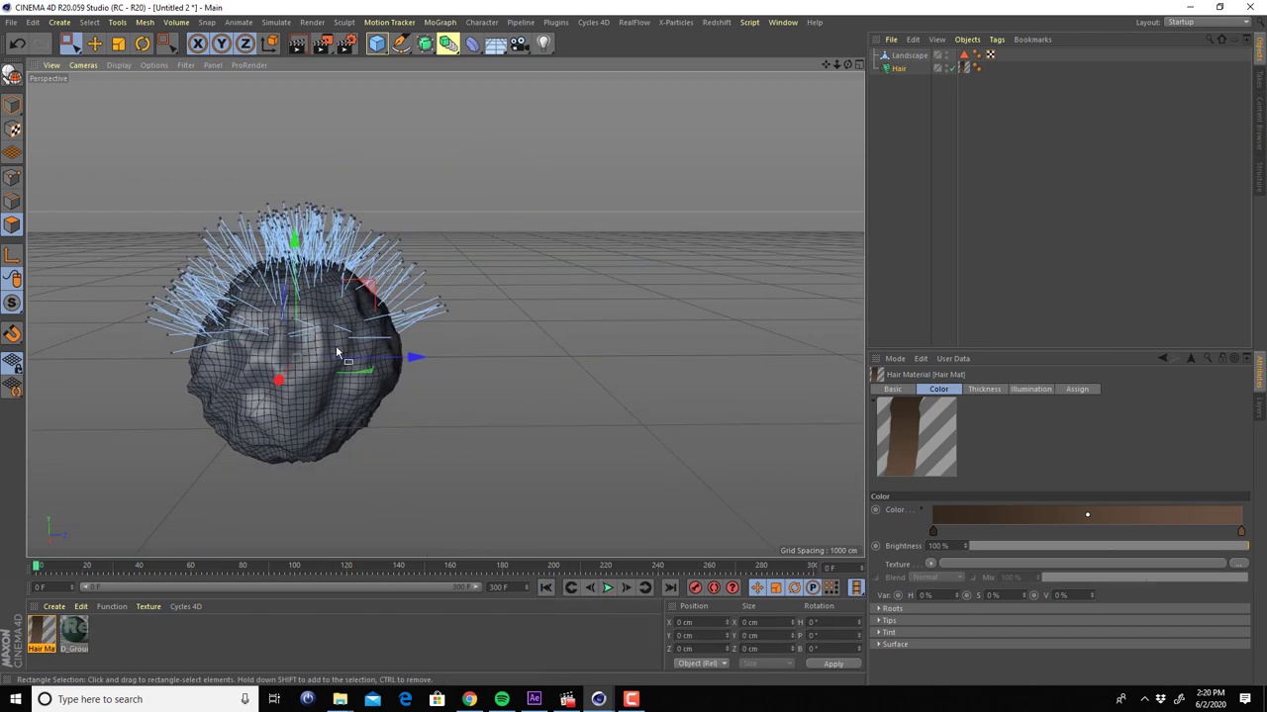
Add a Capsule beside the rock and set its height to 336 cm
left_click(377, 42)
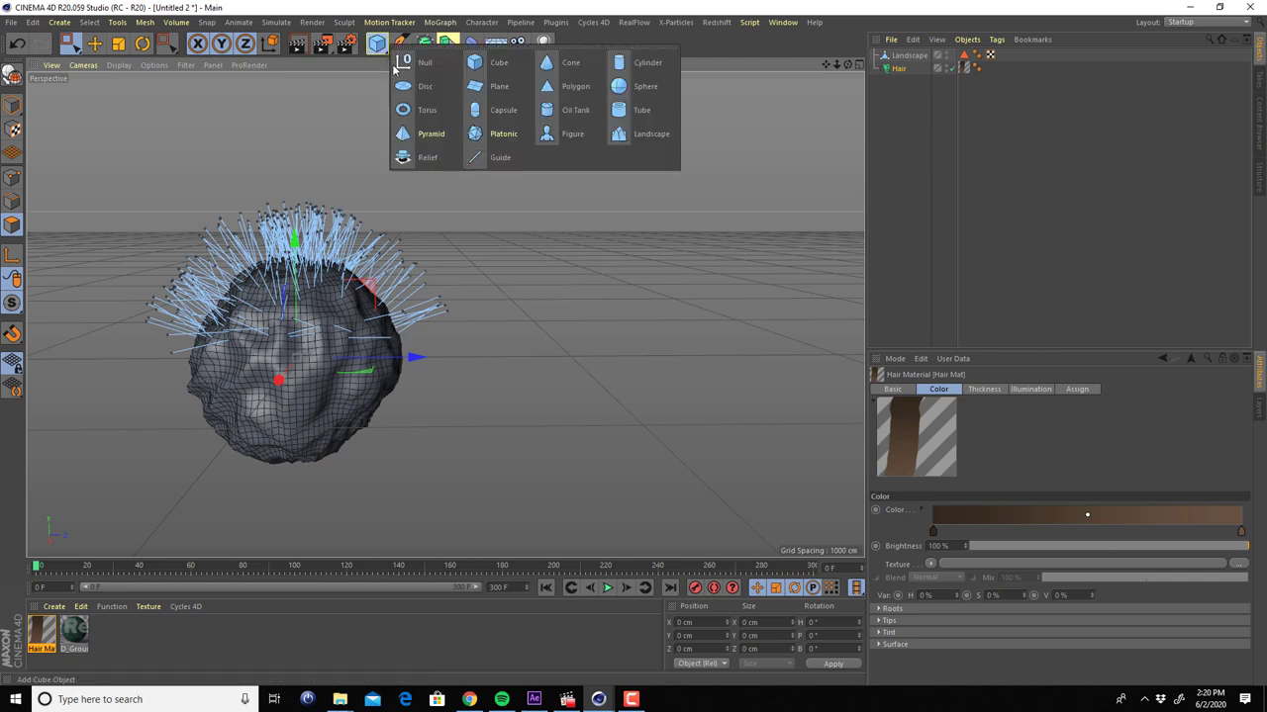
left_click(508, 111)
mouse_move(414, 357)
left_mouse_down()
mouse_move(700, 363)
mouse_move(445, 313)
left_mouse_up()
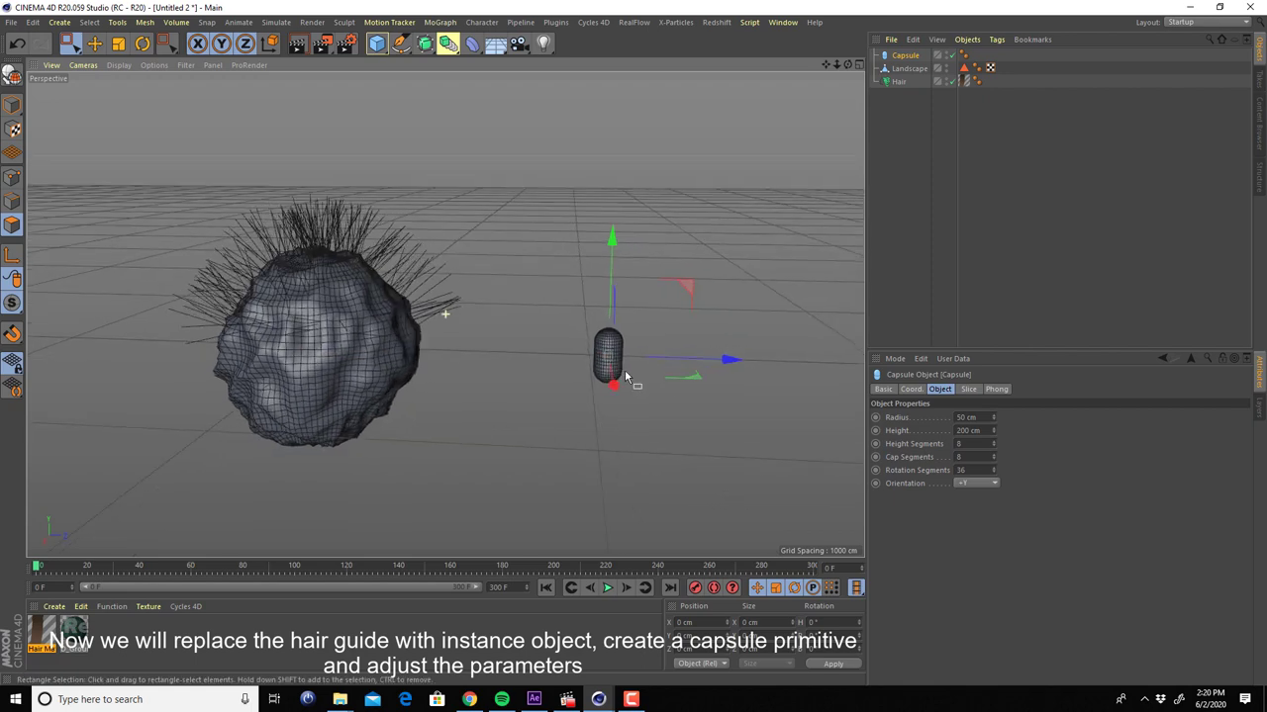
scroll(754, 358, "up", 5)
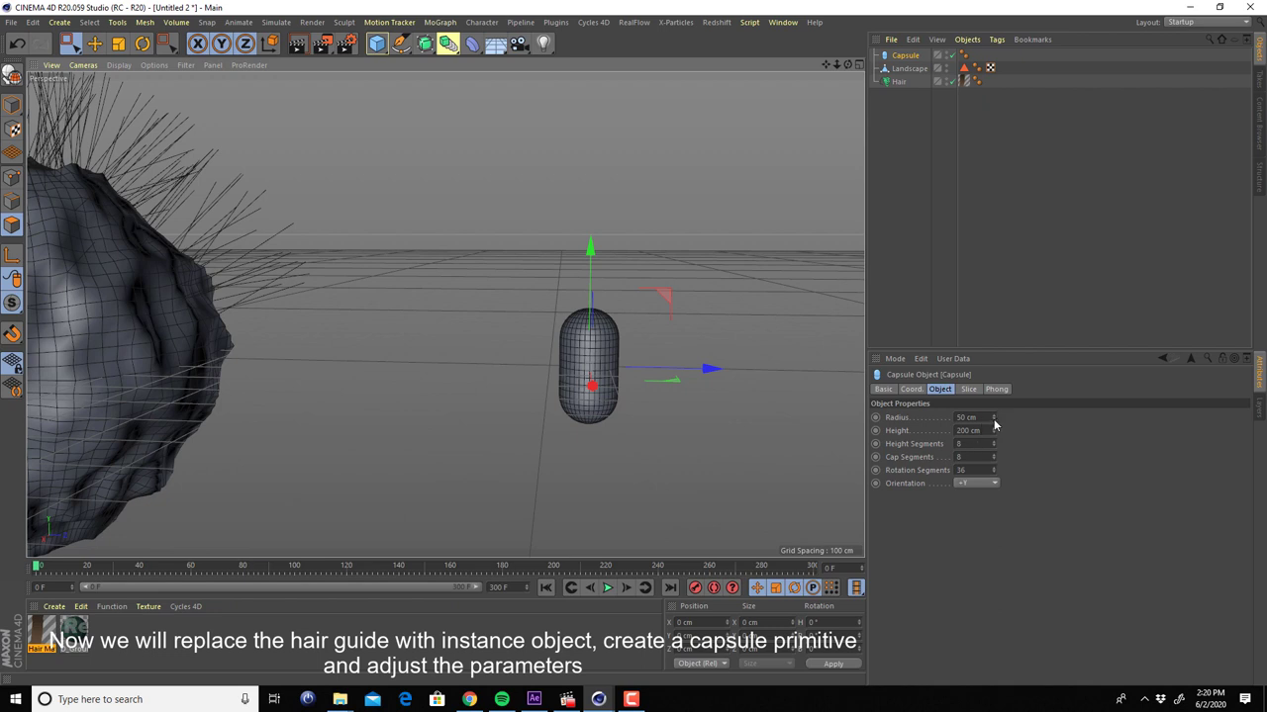
mouse_move(993, 432)
left_mouse_down()
mouse_move(993, 396)
mouse_move(995, 459)
left_mouse_up()
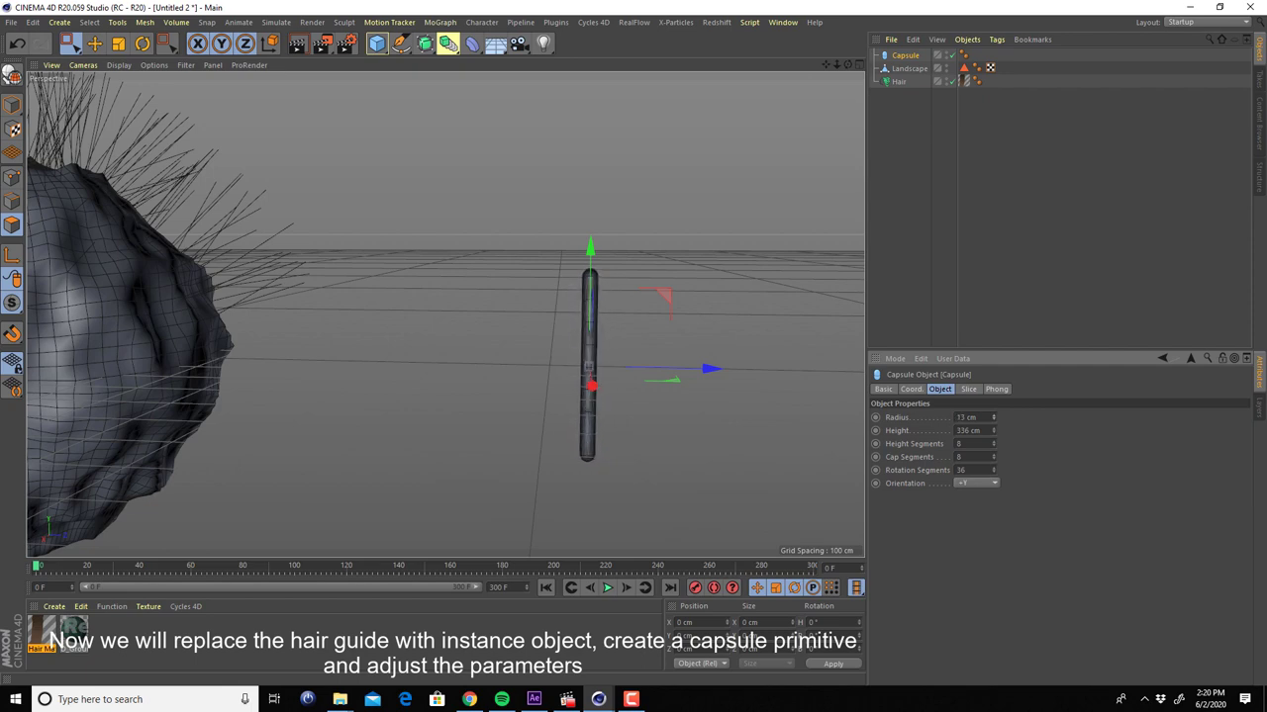
Set the capsule's rotation segments to 12
scroll(645, 422, "up", 2)
scroll(645, 422, "up", 2)
scroll(645, 423, "up", 1)
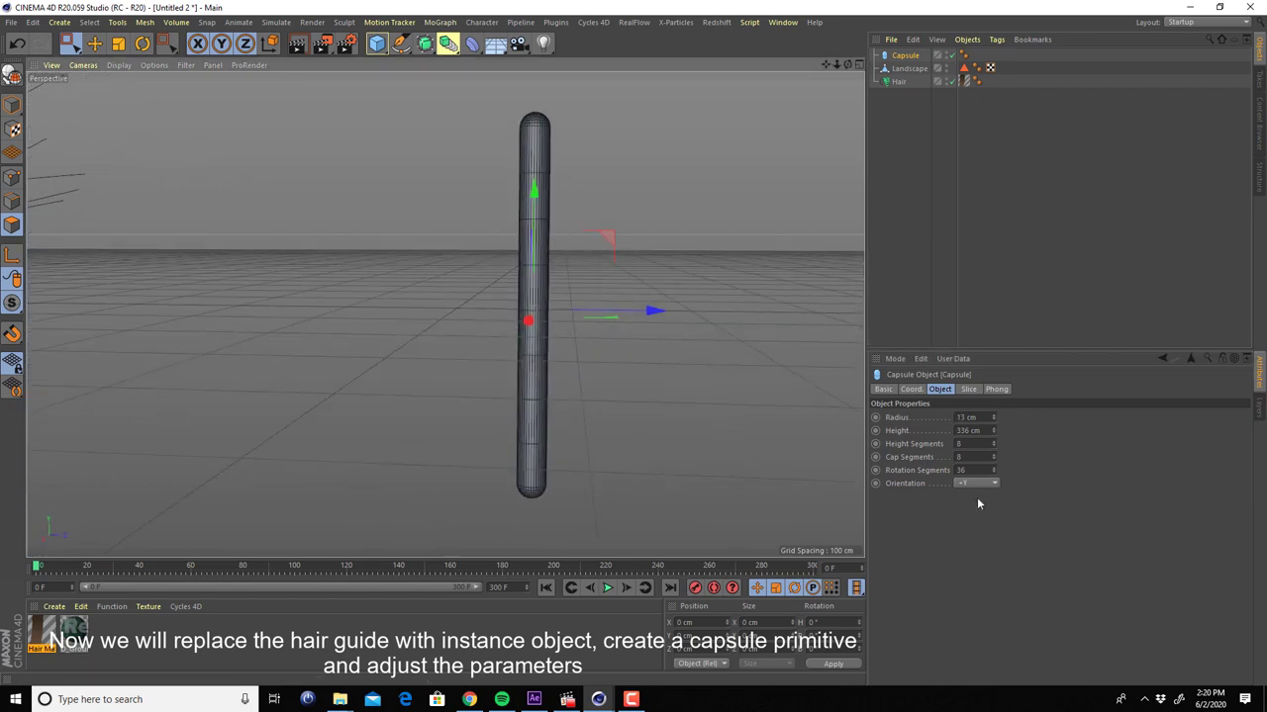
type("12")
key("Return")
type("5")
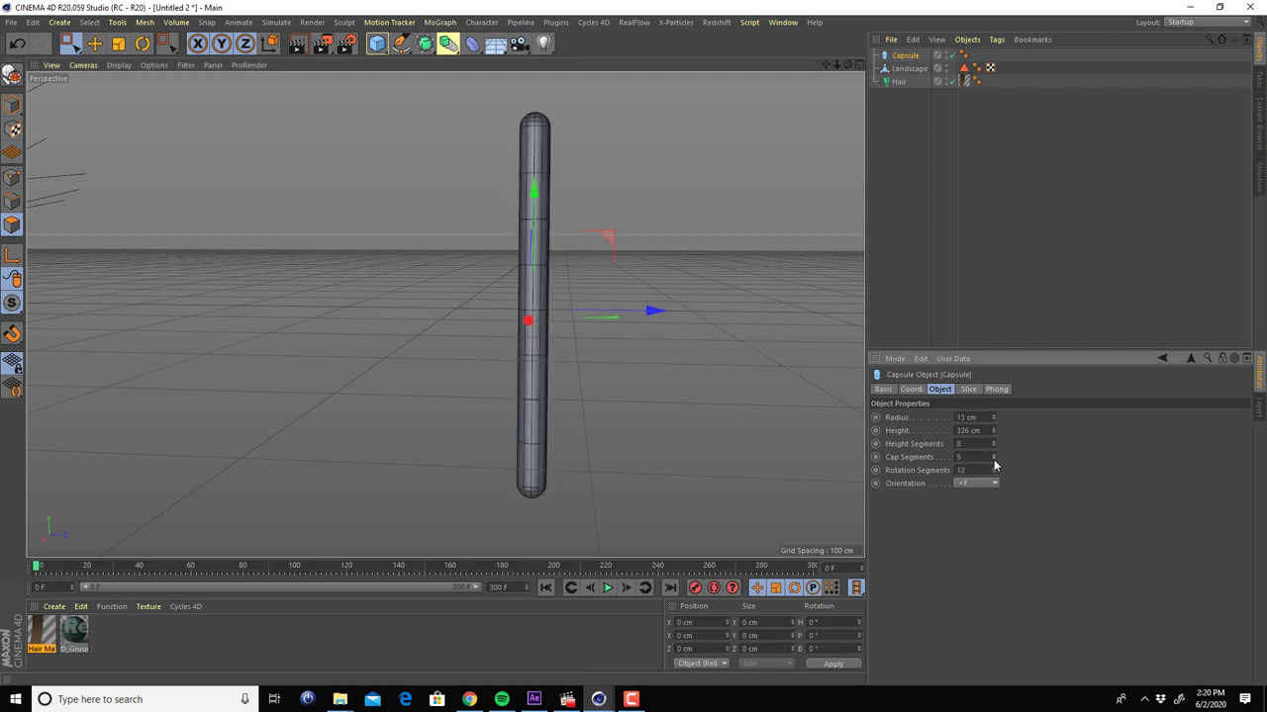
Adjust the capsule to 15 height segments and a 17 cm radius
left_click_drag(994, 452, 994, 447)
left_click(993, 441)
left_click(994, 441)
left_click(994, 441)
left_click(994, 451)
left_click(993, 441)
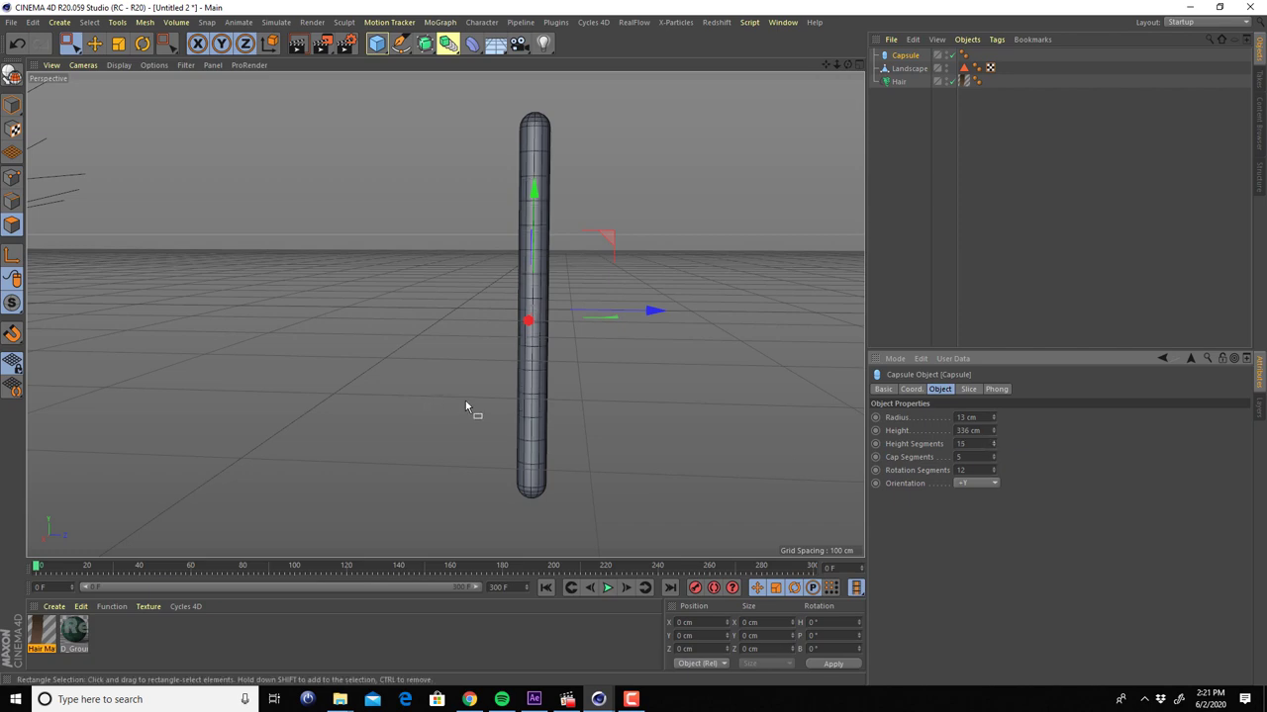
left_click_drag(531, 398, 544, 394, "alt")
mouse_move(544, 394)
right_mouse_down("alt")
mouse_move(367, 376)
mouse_move(404, 387)
right_mouse_up("alt")
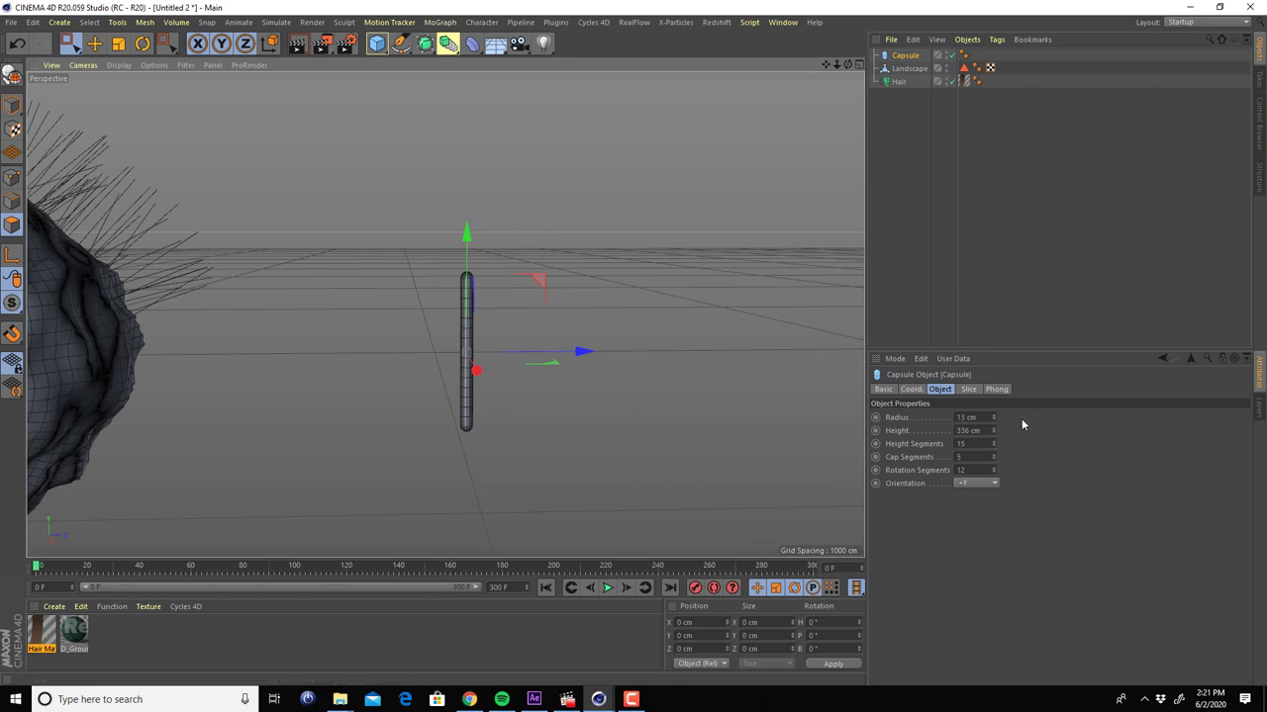
left_click_drag(994, 415, 993, 410)
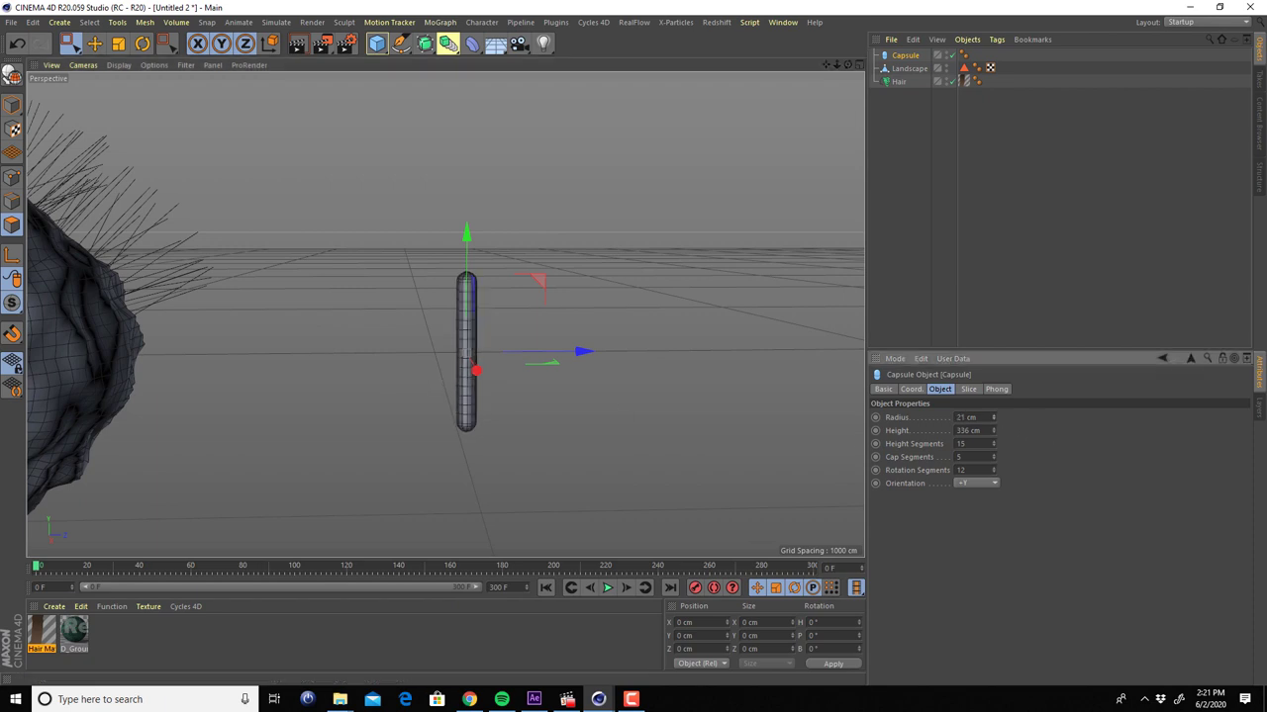
left_click_drag(993, 417, 993, 425)
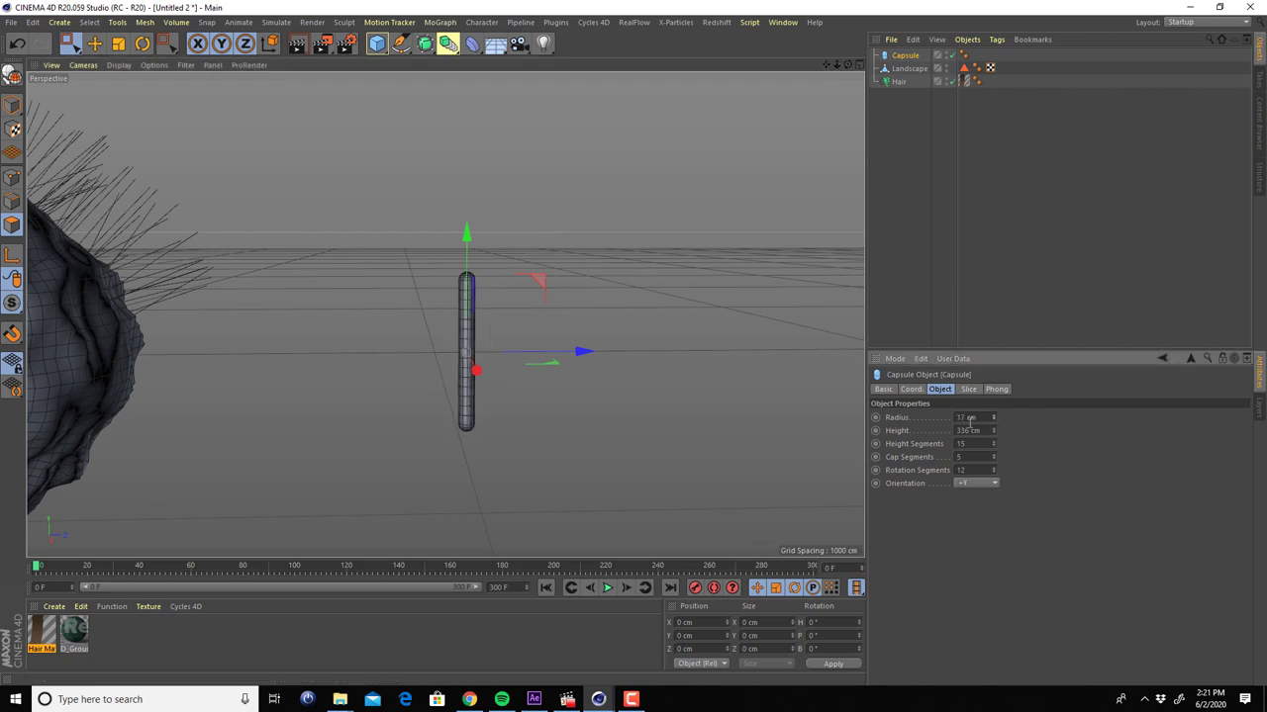
scroll(540, 366, "up", 3)
scroll(510, 375, "up", 2)
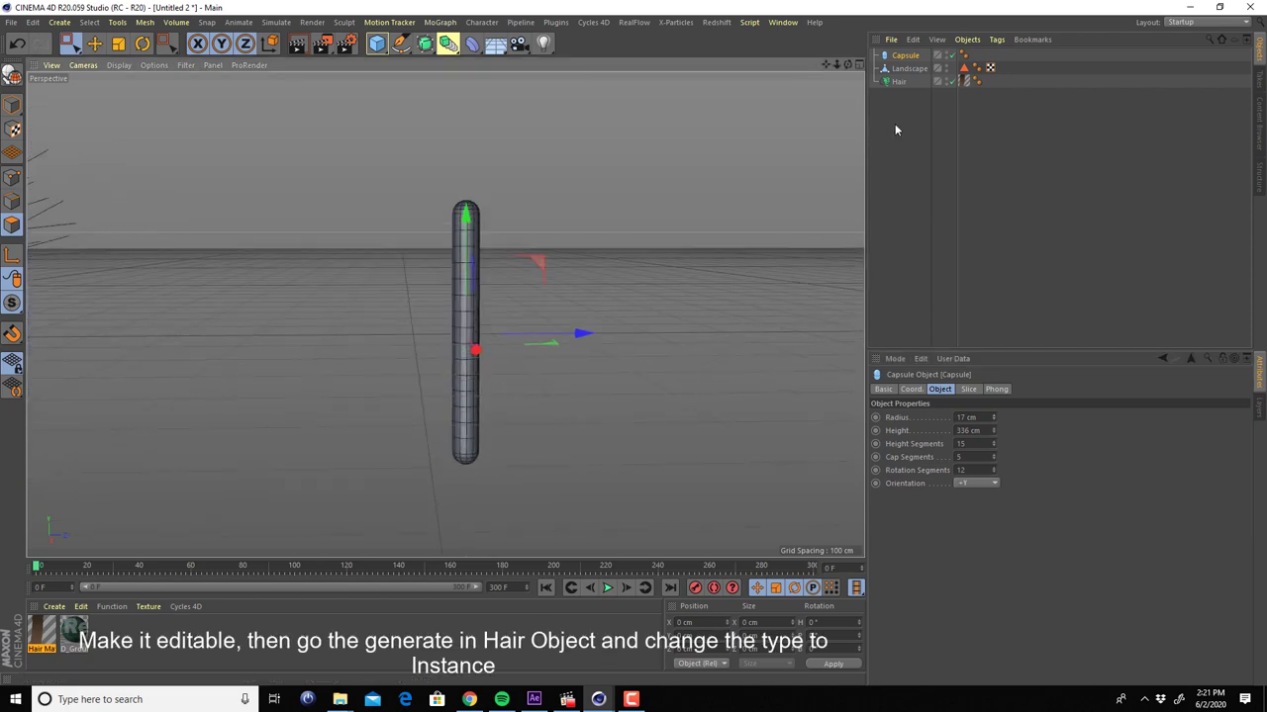
Make the capsule editable and select the Hair object
key("c")
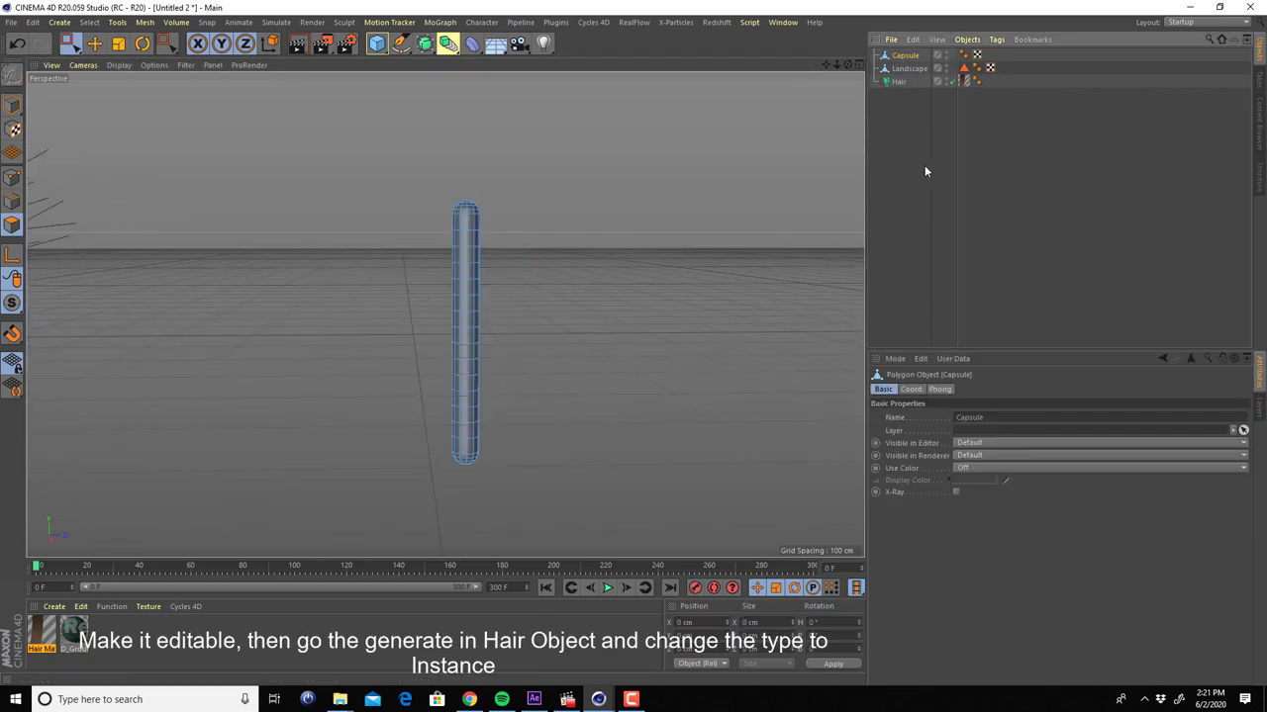
scroll(500, 317, "down", 5)
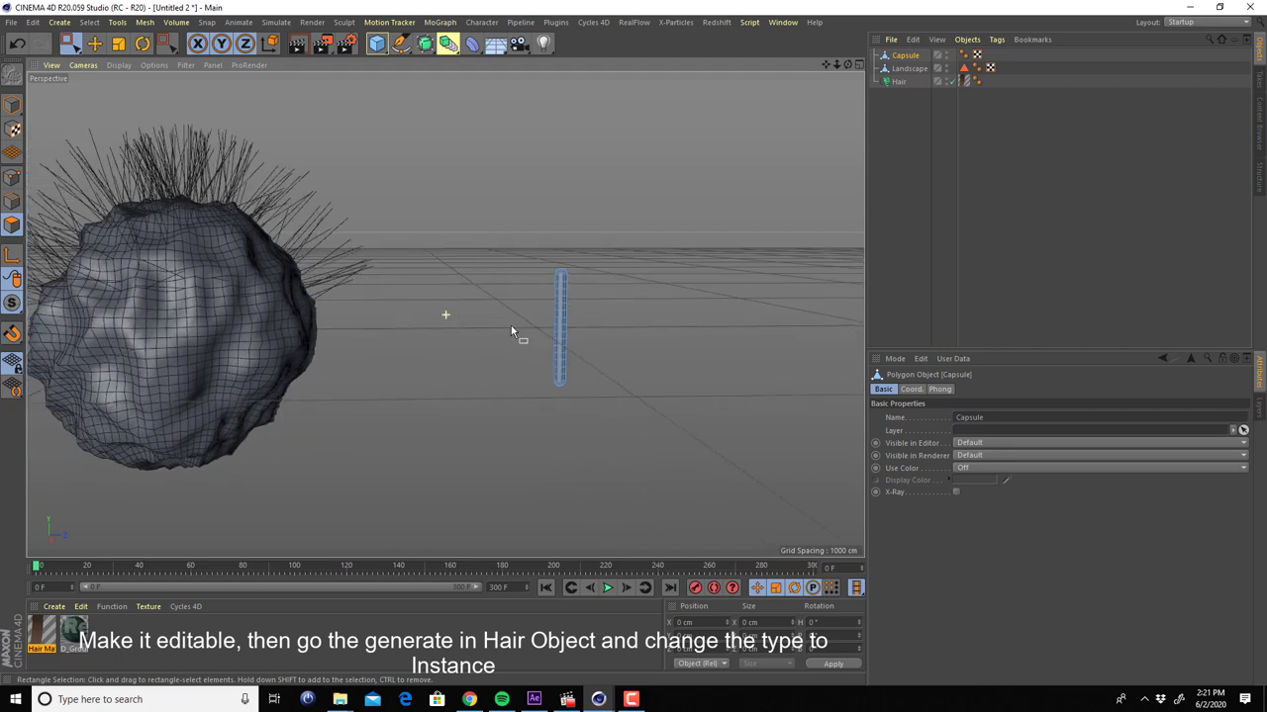
mouse_move(317, 333)
middle_mouse_down("alt")
mouse_move(587, 318)
mouse_move(445, 317)
middle_mouse_up("alt")
mouse_move(379, 343)
middle_mouse_down("alt")
mouse_move(365, 345)
mouse_move(483, 354)
mouse_move(461, 354)
mouse_move(475, 332)
middle_mouse_up("alt")
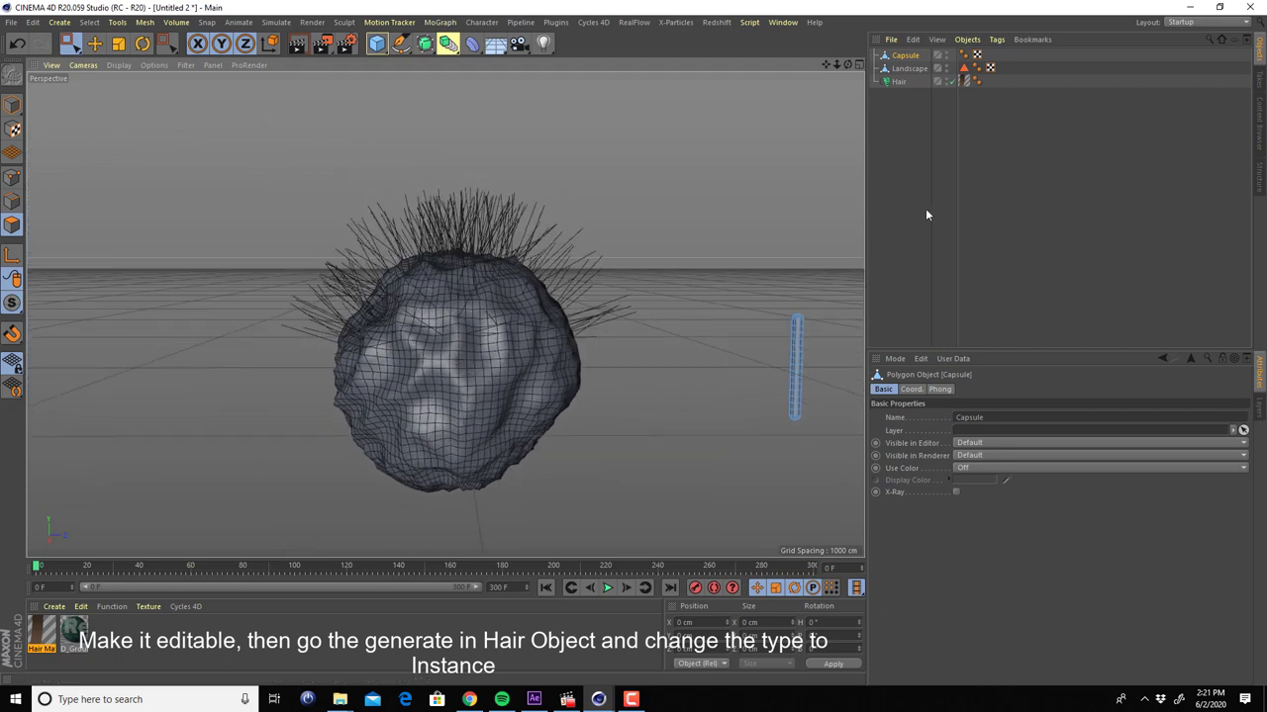
left_click(900, 183)
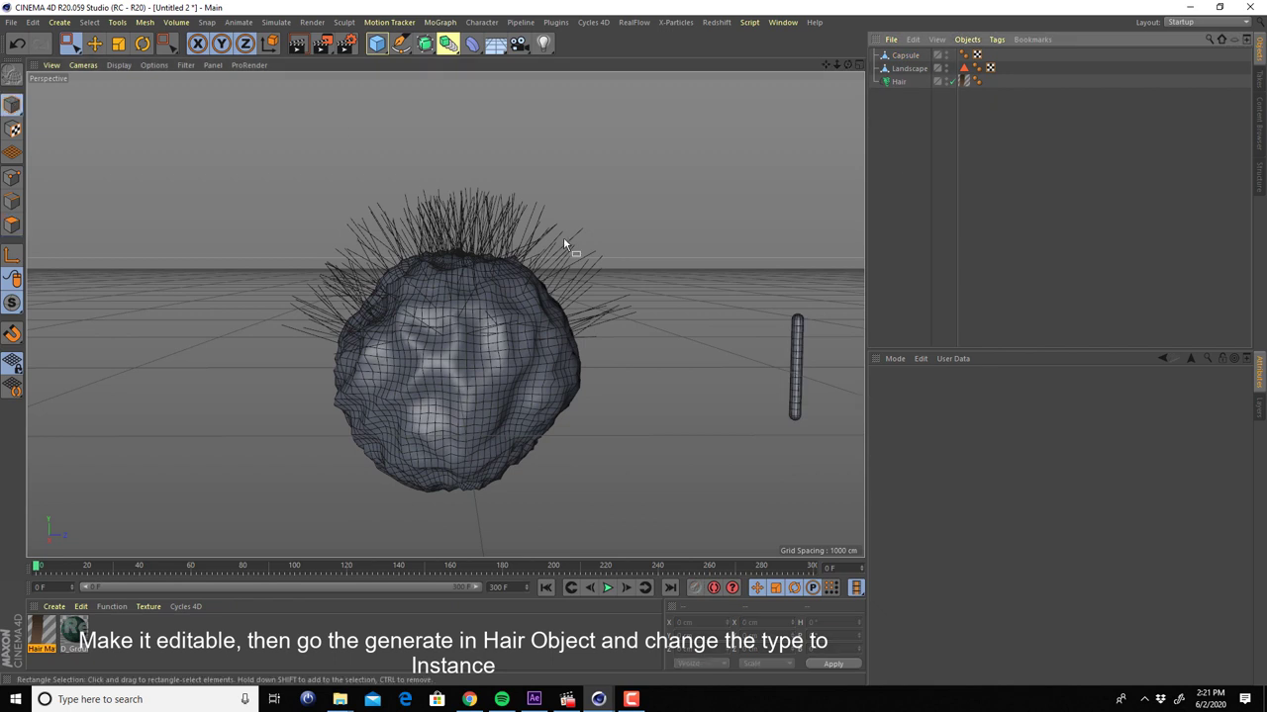
left_click(898, 82)
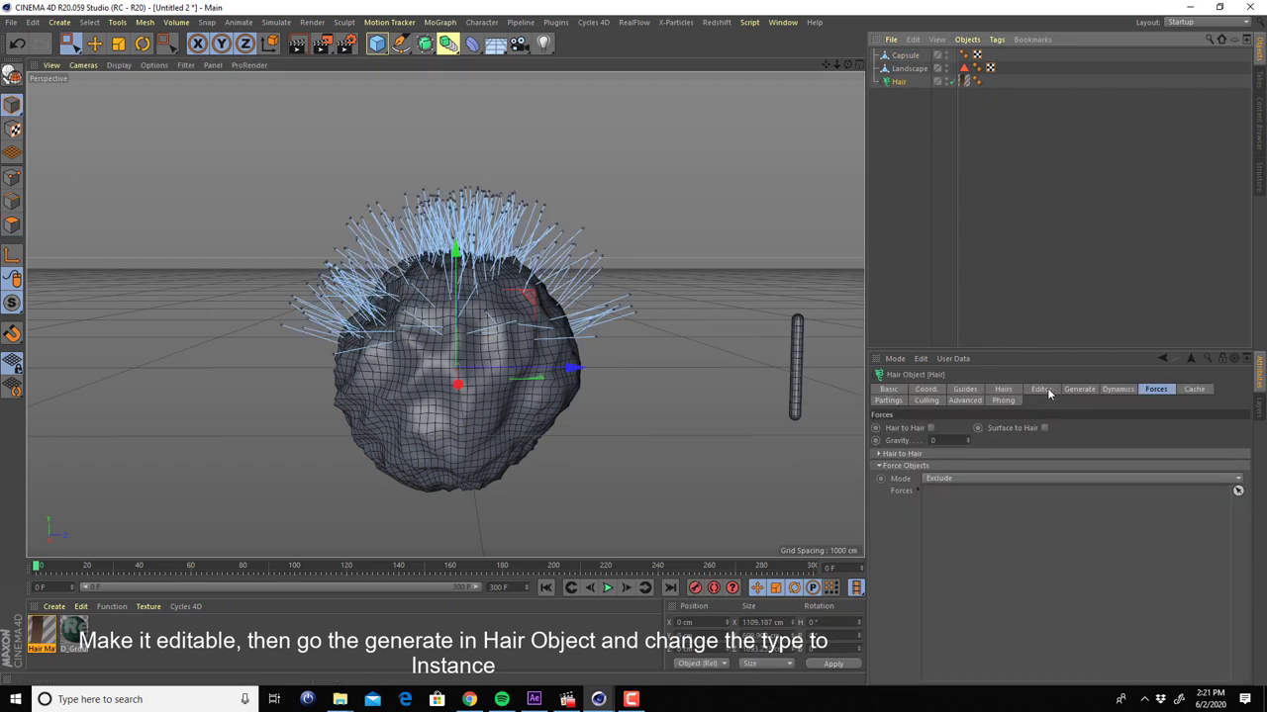
Set the Hair's Generate type to Instance with the Capsule as the instance object
left_click(1079, 389)
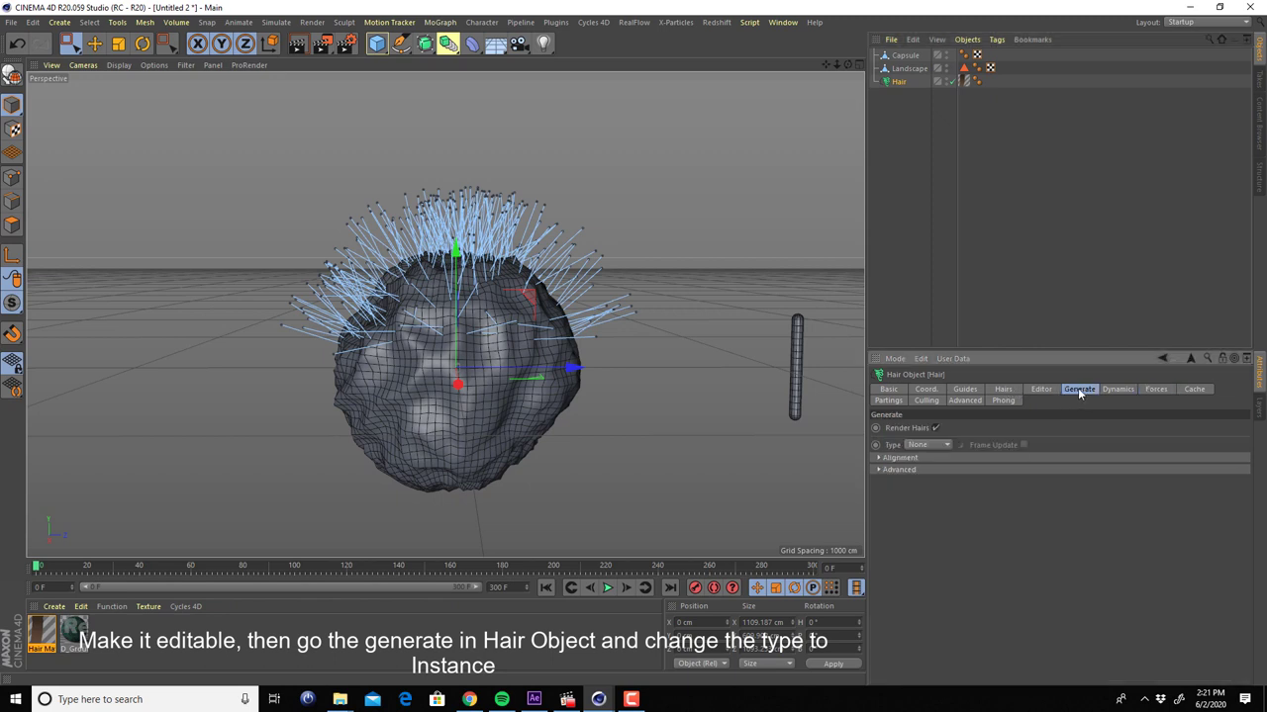
left_click(931, 446)
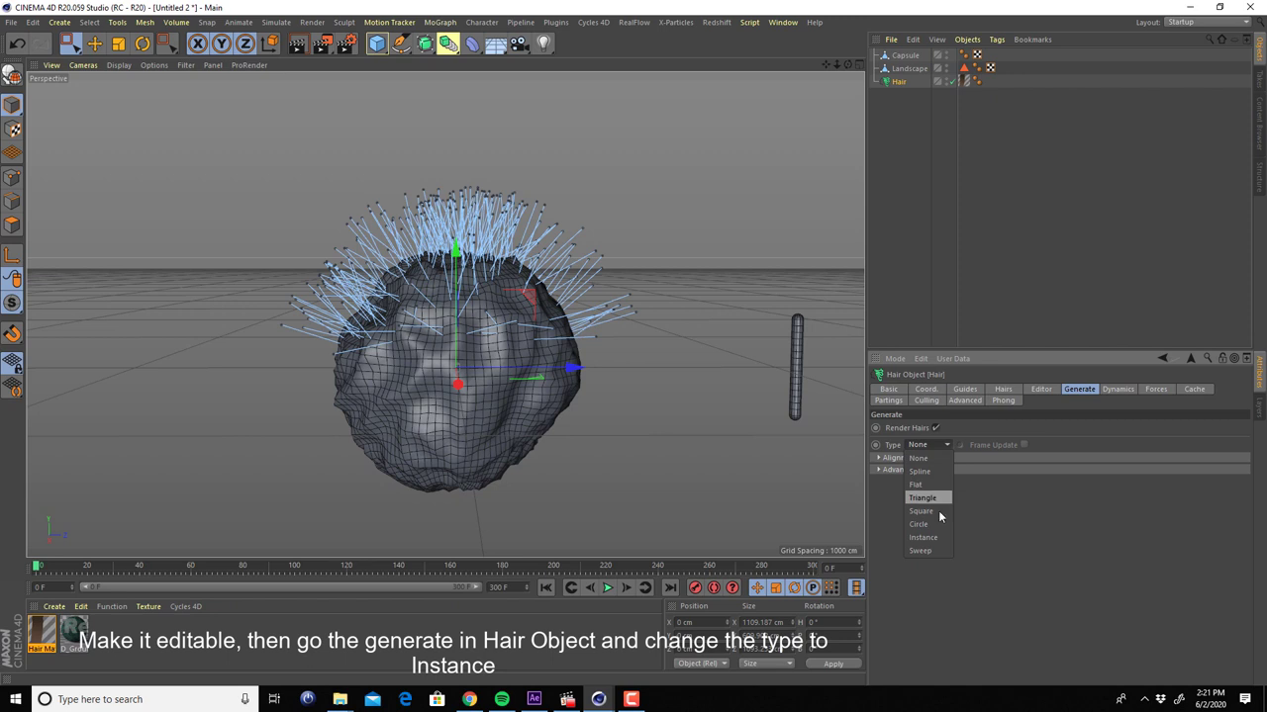
left_click(925, 537)
left_click(878, 458)
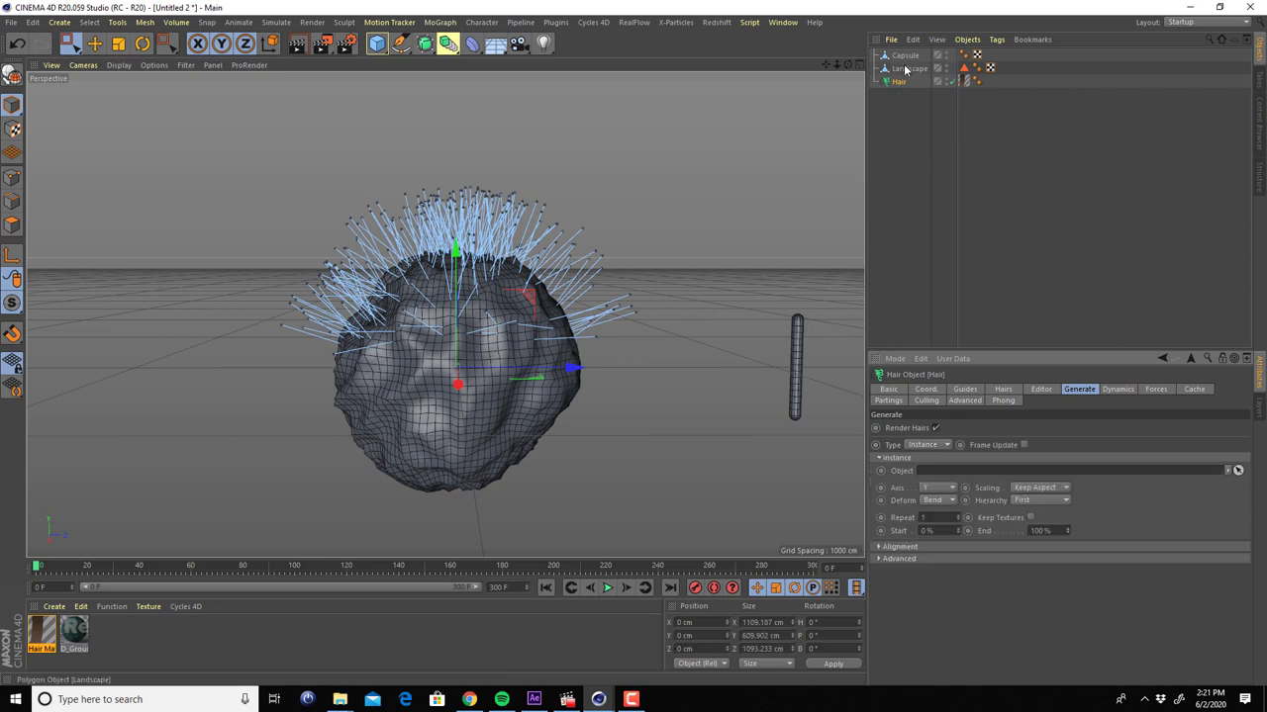
left_click_drag(908, 57, 943, 352)
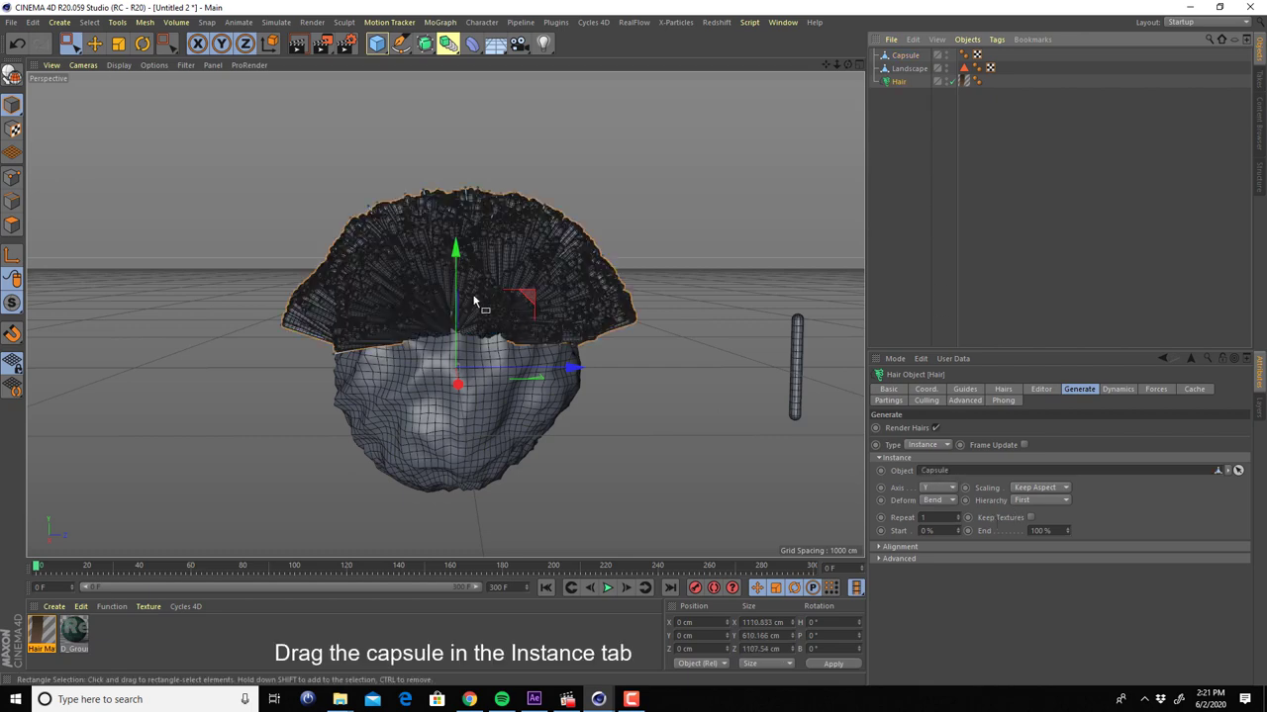
mouse_move(481, 296)
left_mouse_down("alt")
mouse_move(475, 422)
mouse_move(475, 277)
left_mouse_up("alt")
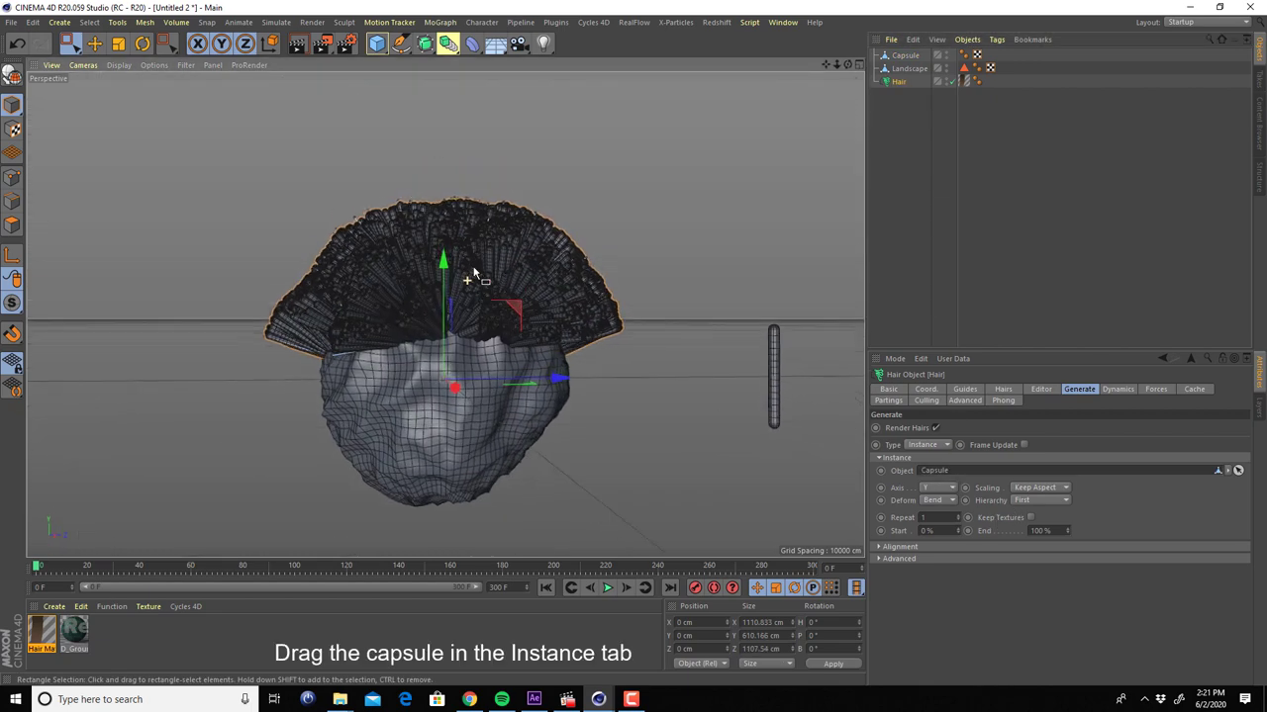
Turn off hair rendering and move on to the Hairs settings
left_click(936, 428)
left_click(1041, 389)
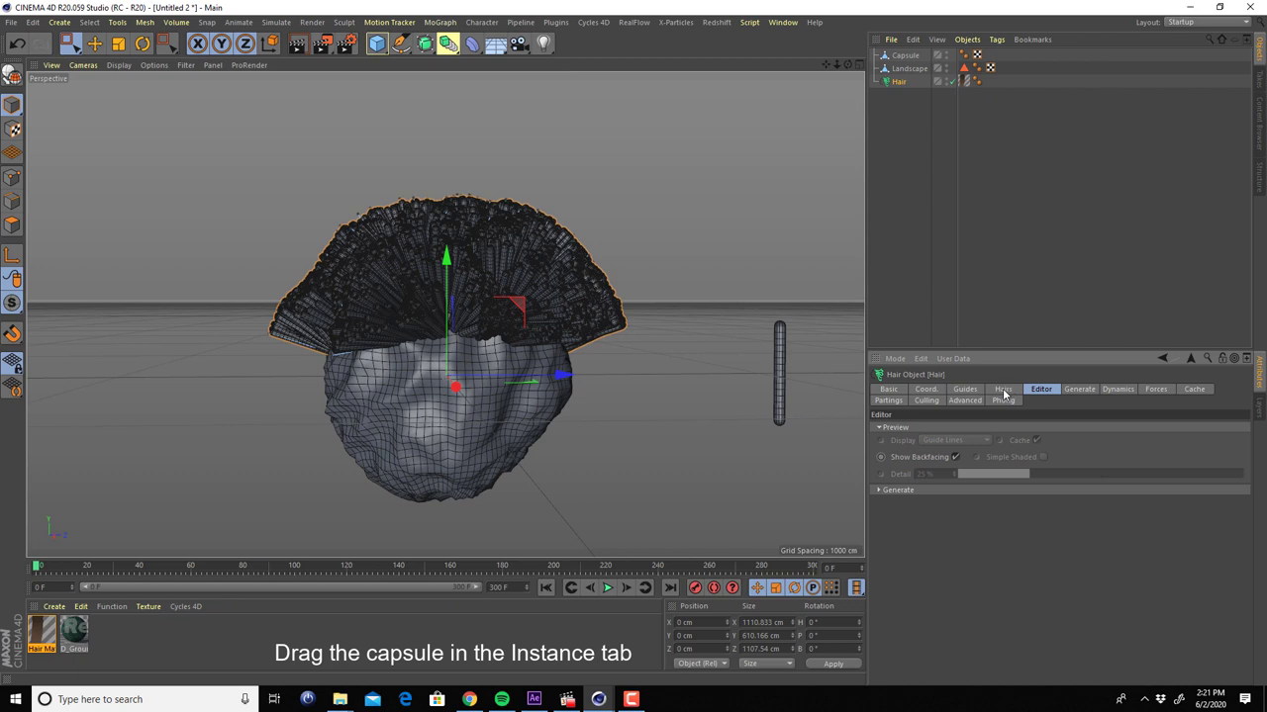
left_click(1004, 391)
Change the hair Root placement from Auto to As Guides
left_click(878, 444)
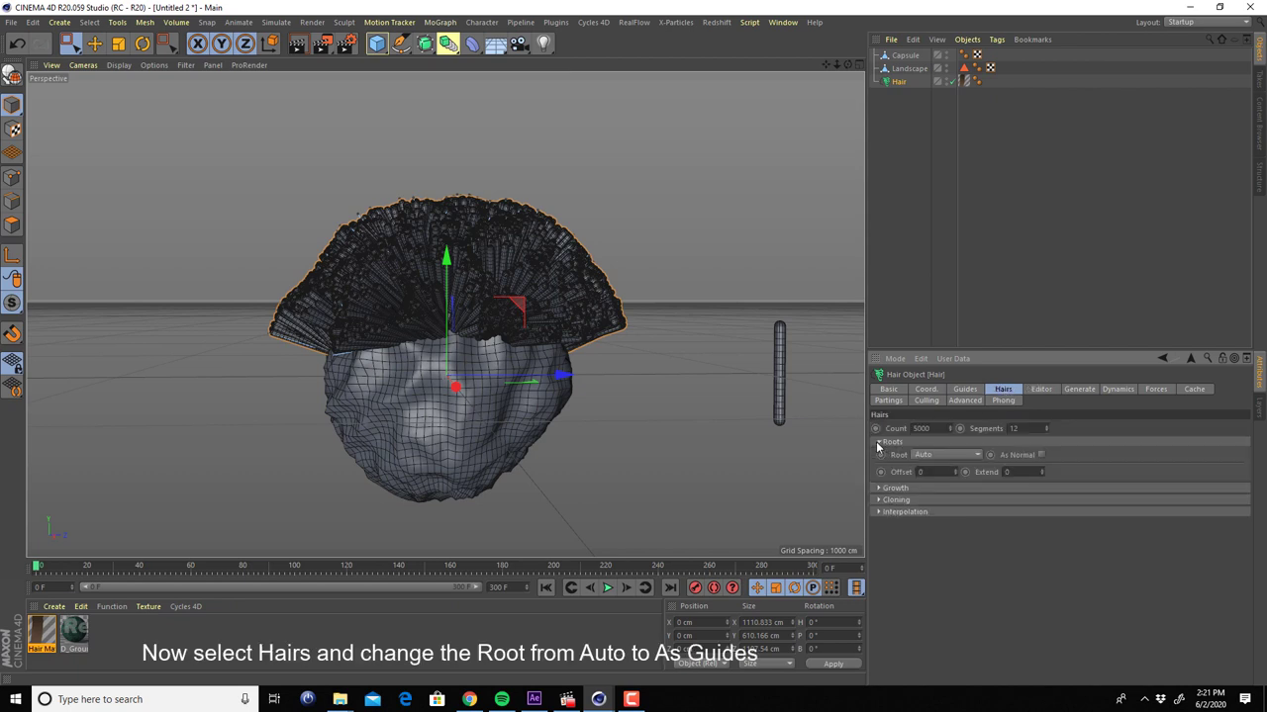
left_click(936, 455)
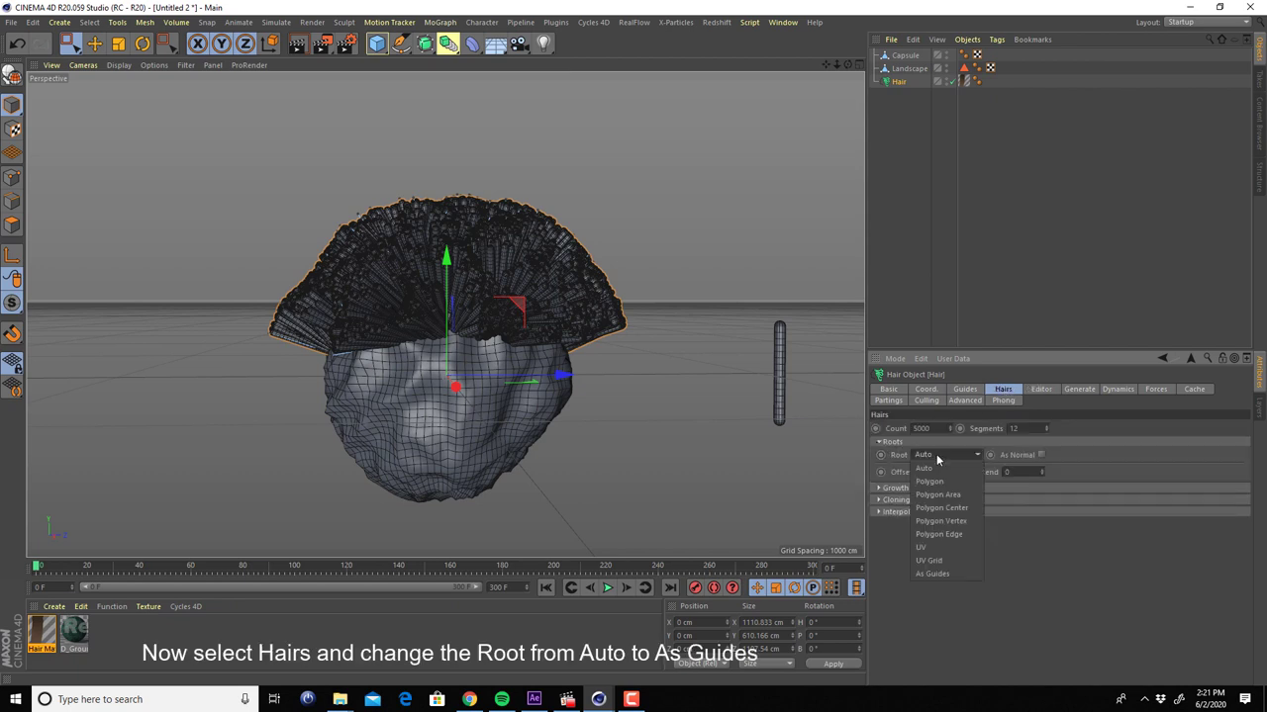
left_click(938, 574)
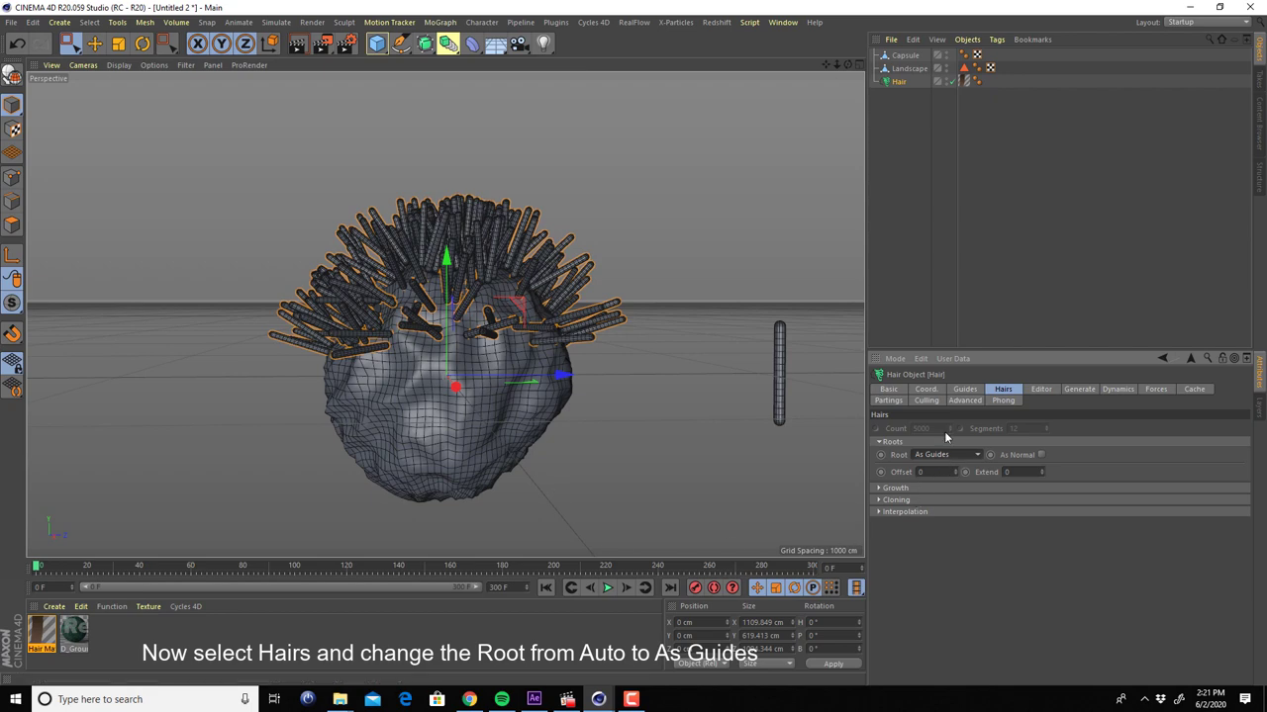
left_click_drag(366, 297, 378, 292, "alt")
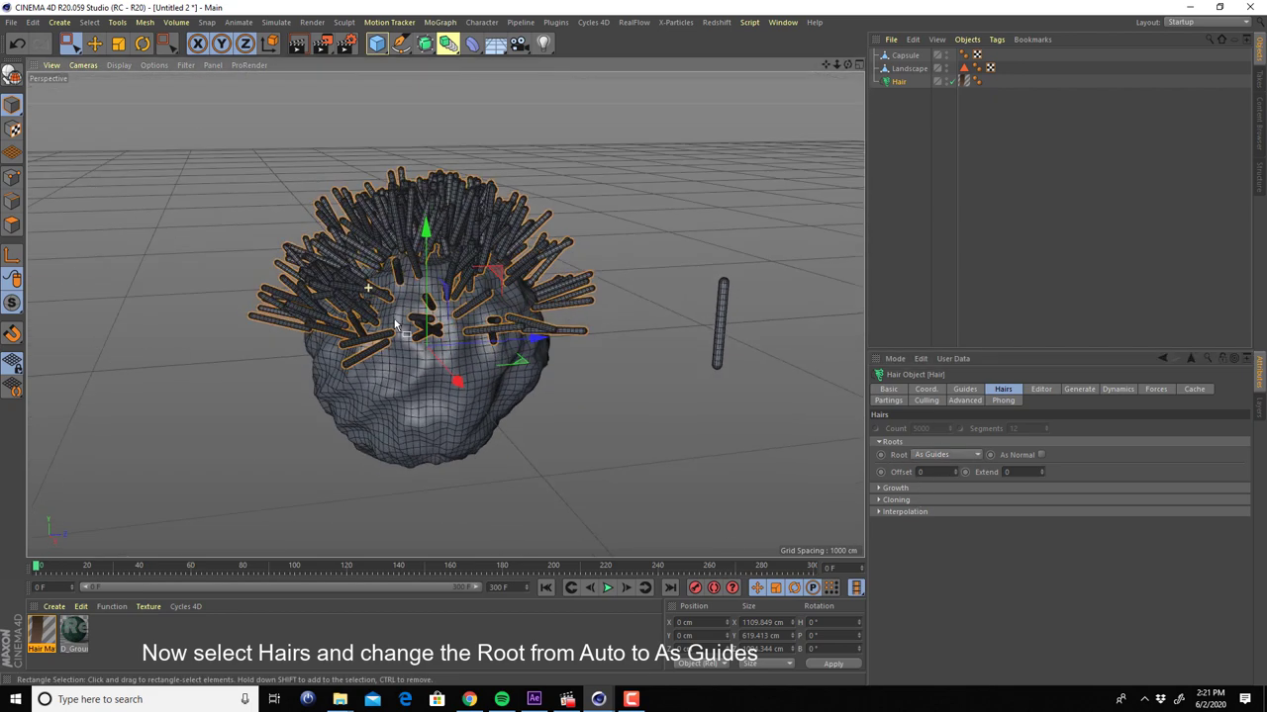
scroll(529, 312, "up", 2)
left_click_drag(529, 313, 582, 573, "alt")
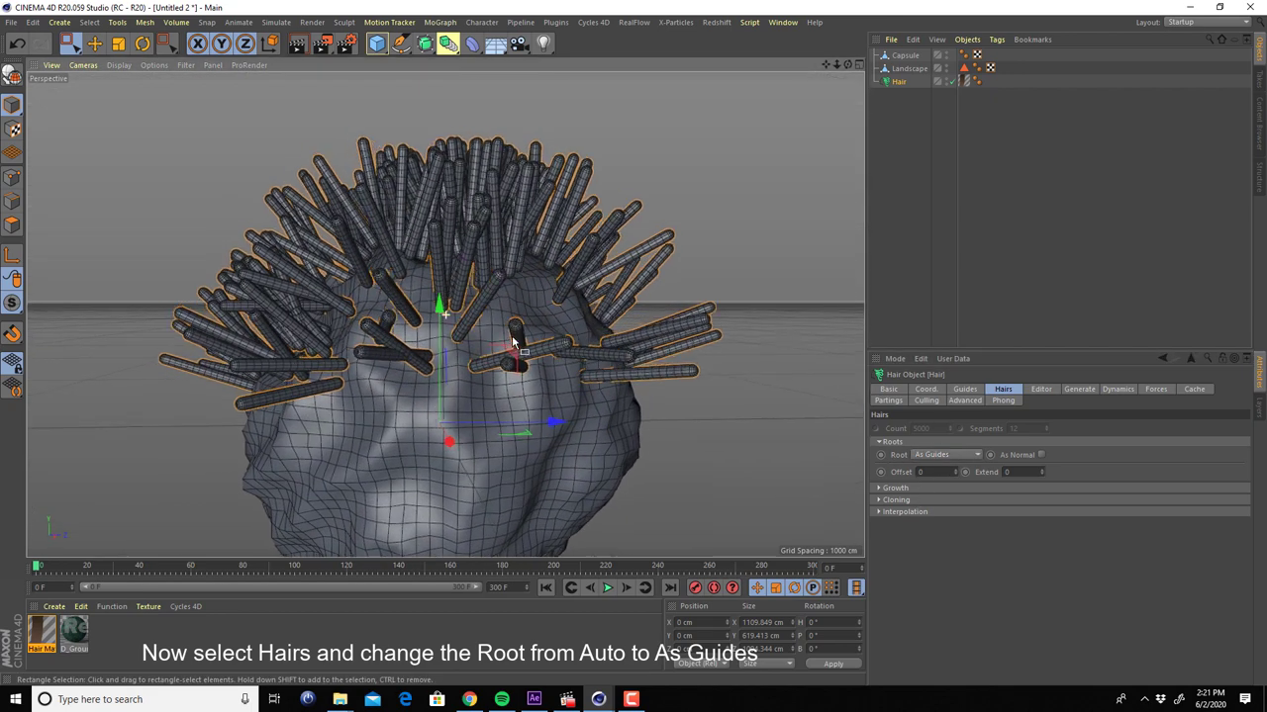
Play the timeline to preview the capsule tentacles, then rewind to frame 0
left_click(607, 588)
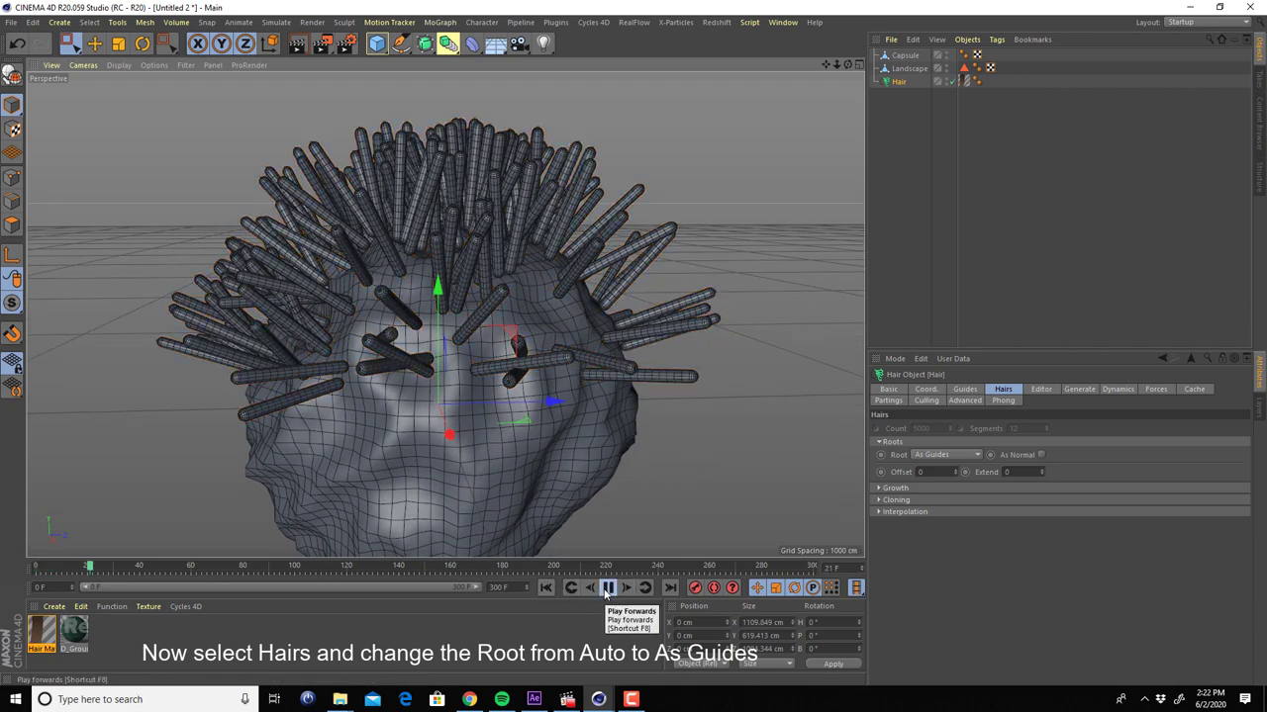
left_click(607, 588)
mouse_move(515, 326)
left_mouse_down("alt")
mouse_move(428, 241)
mouse_move(444, 229)
left_mouse_up("alt")
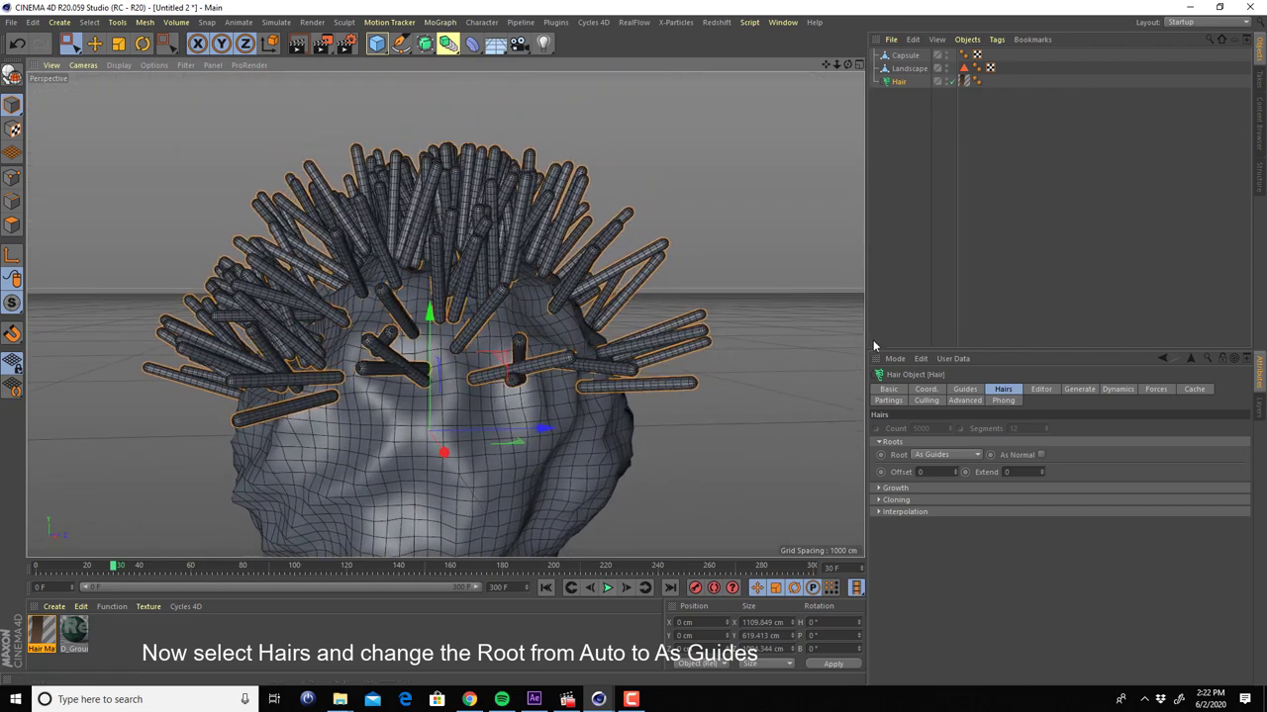
left_click(906, 106)
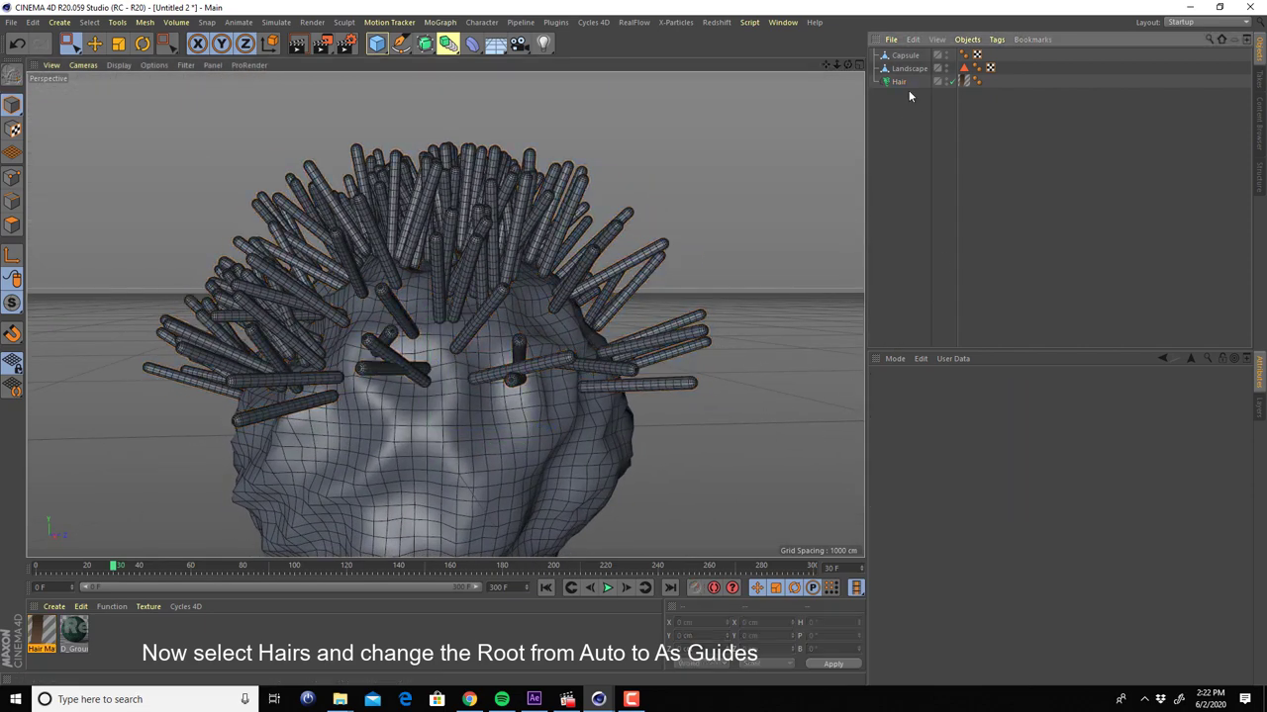
left_click(899, 81)
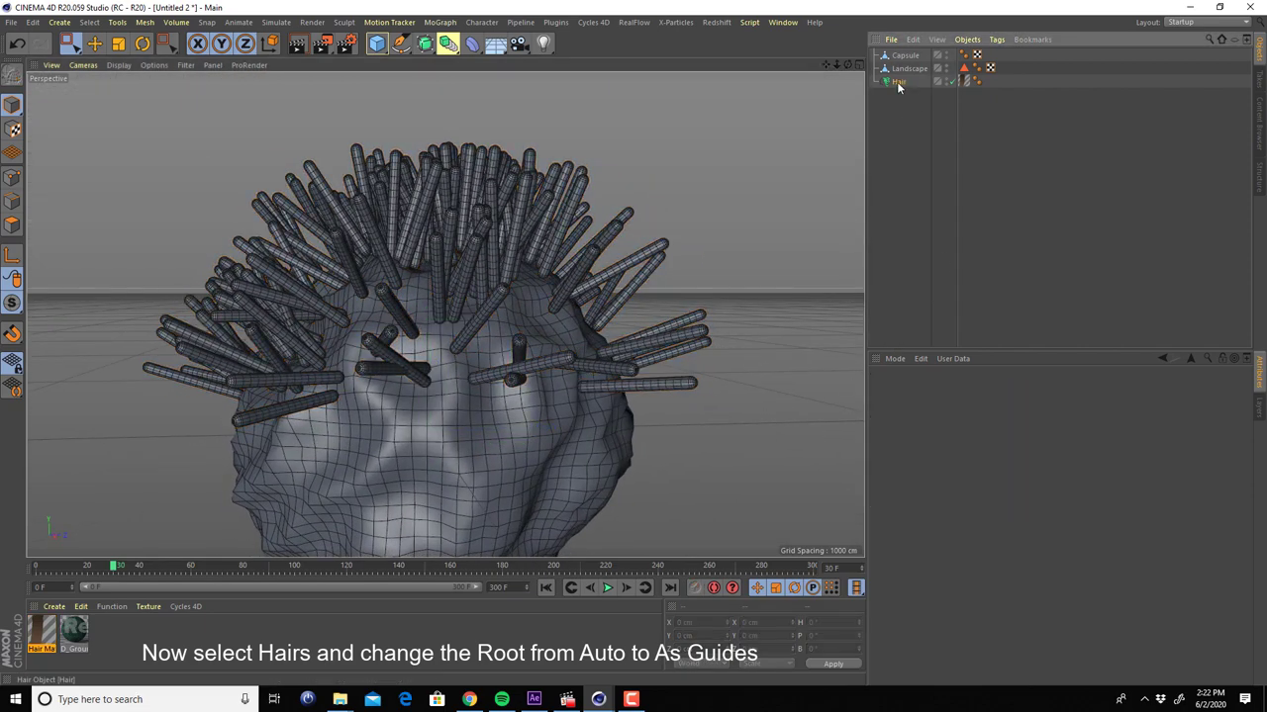
left_click(607, 588)
left_click(607, 587)
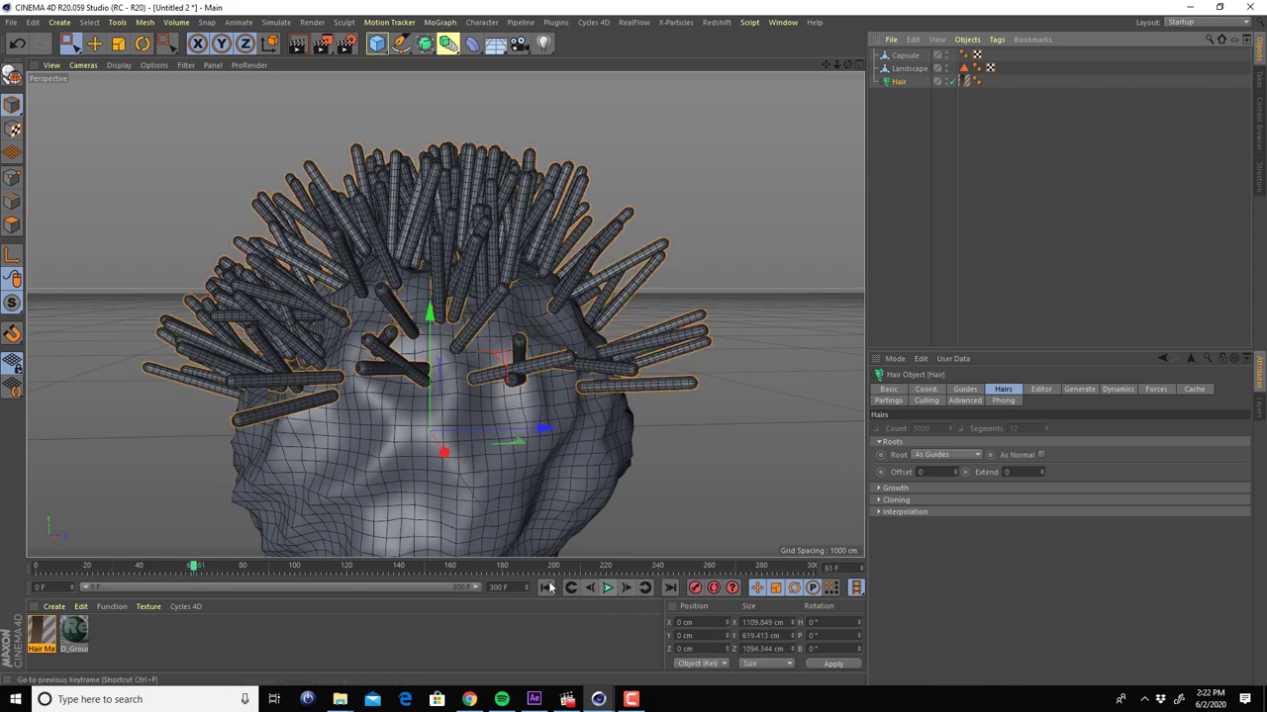
left_click(545, 588)
scroll(460, 351, "up", 2)
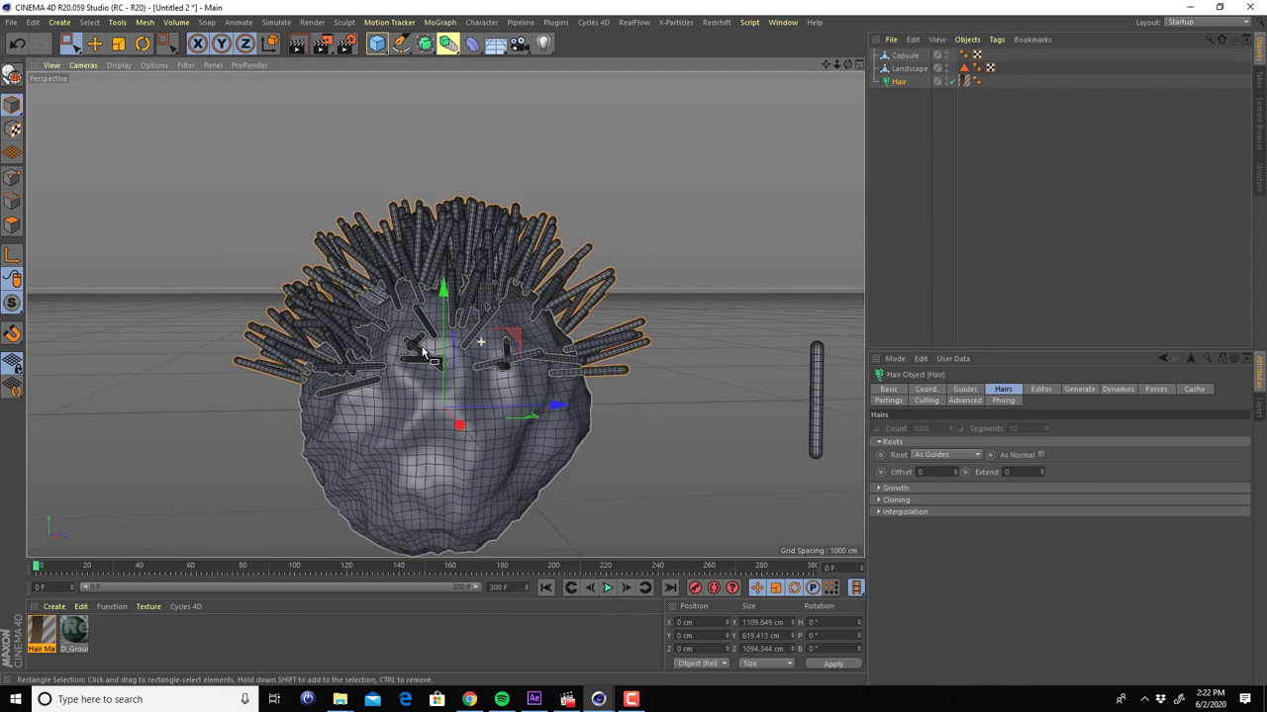
scroll(470, 353, "up", 2)
scroll(480, 354, "up", 2)
scroll(490, 356, "up", 1)
middle_click_drag(495, 356, 509, 367, "alt")
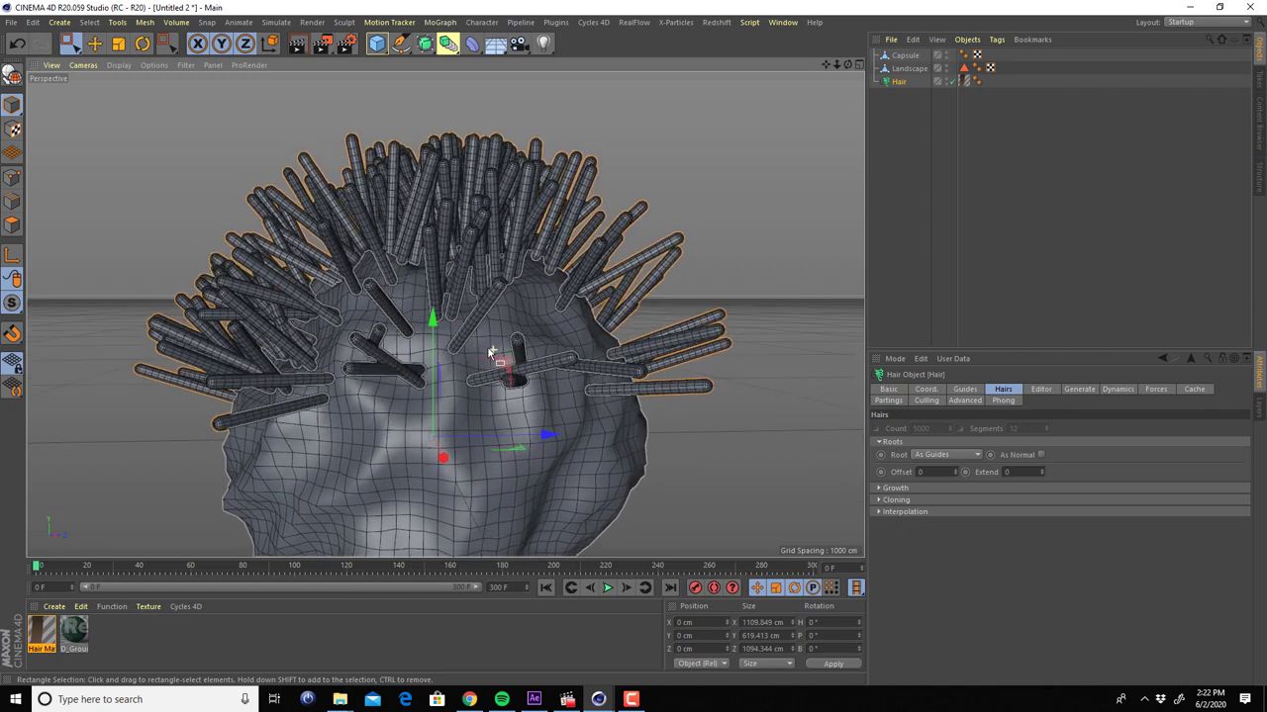
Add a Turbulence force with about 54% frequency and 383% scale
left_click(276, 22)
mouse_move(287, 74)
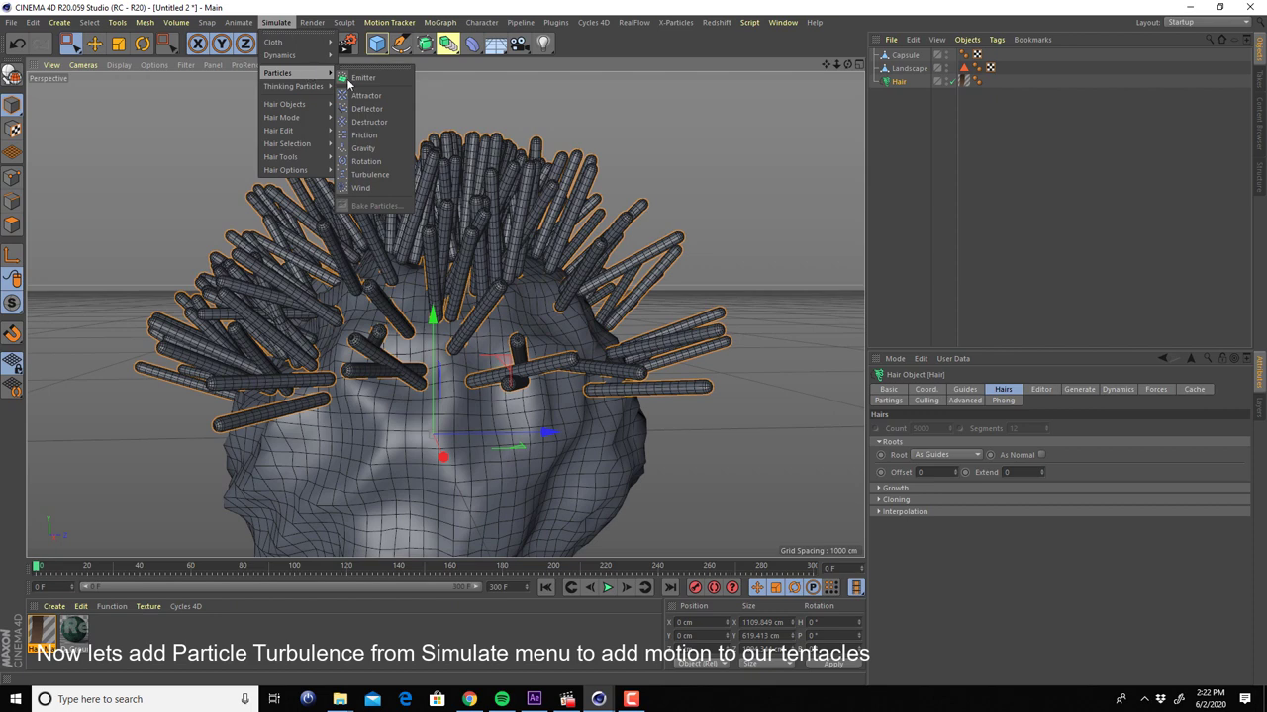
left_click(370, 174)
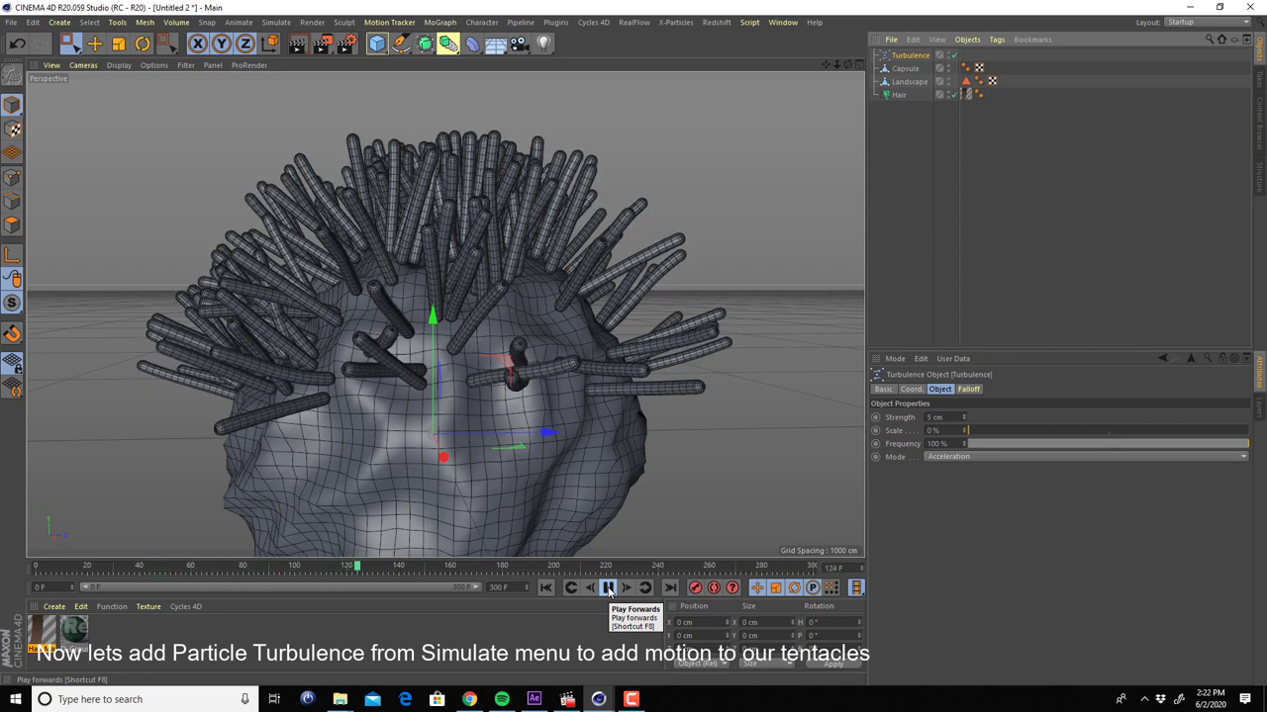
left_click(608, 588)
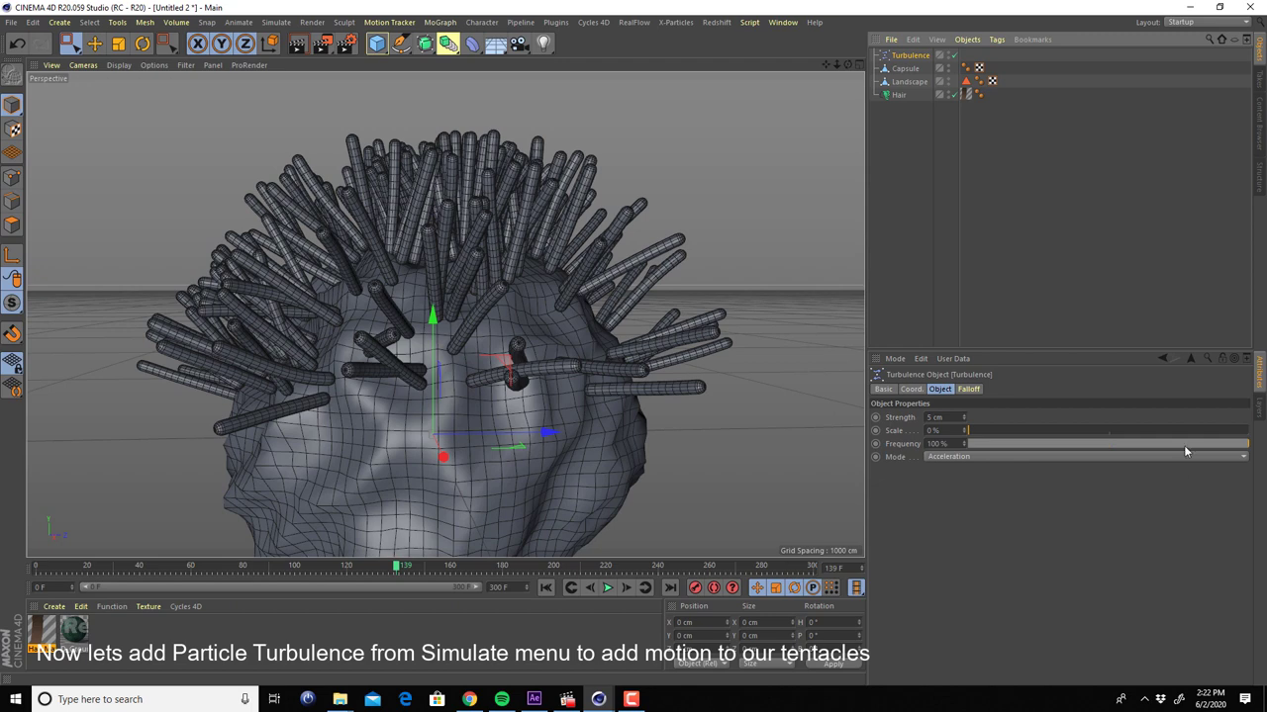
left_click_drag(1174, 444, 1120, 445)
left_click_drag(1034, 435, 1053, 433)
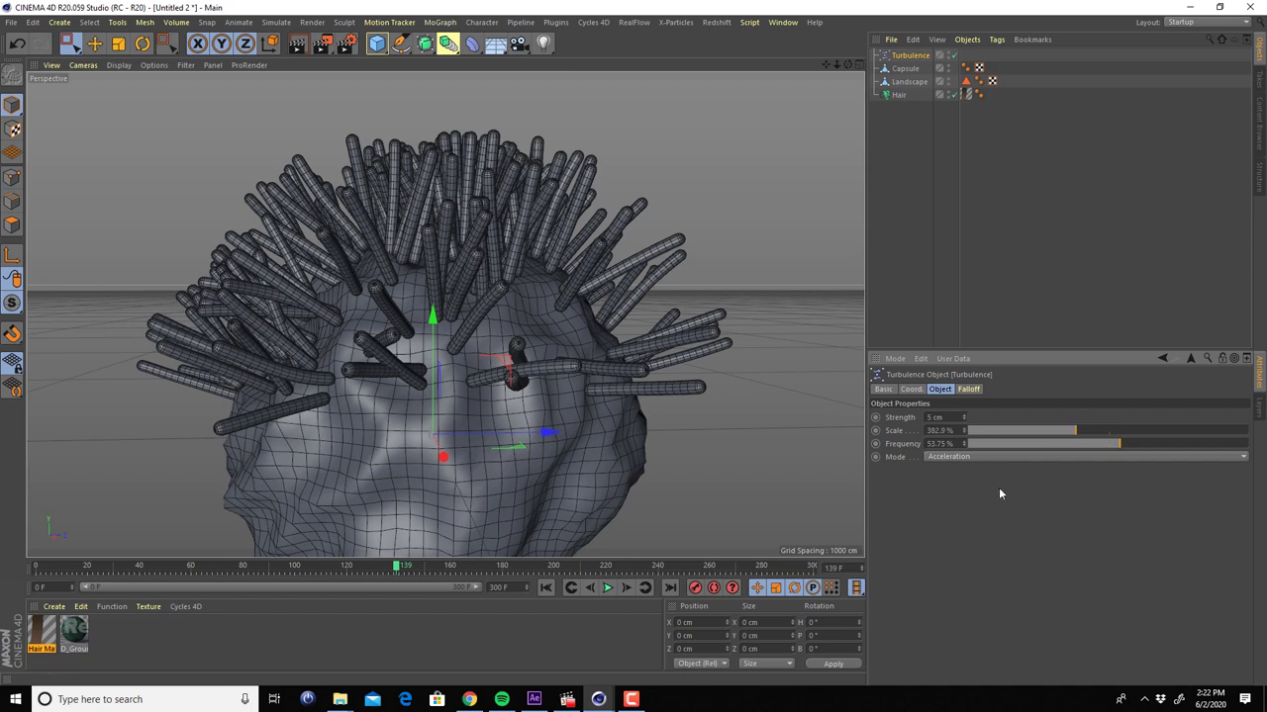
Play the animation from frame 0 to watch the tentacles sway
left_click(606, 588)
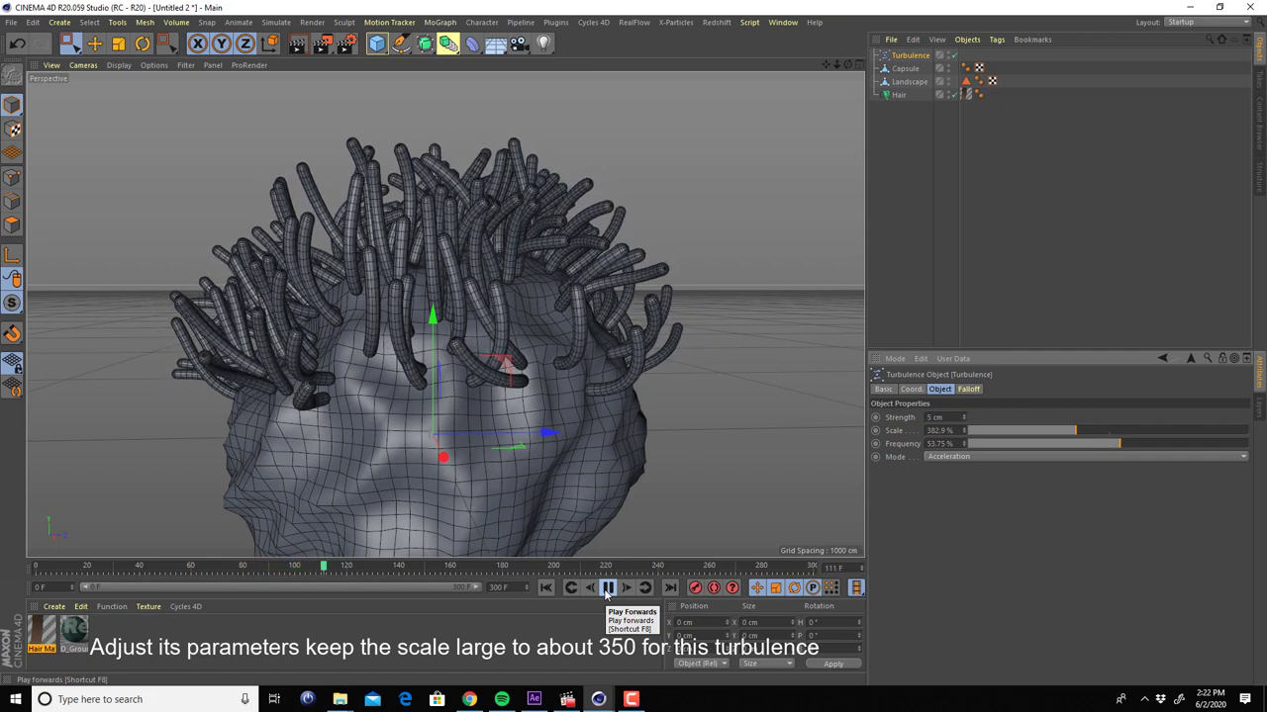
left_click(608, 589)
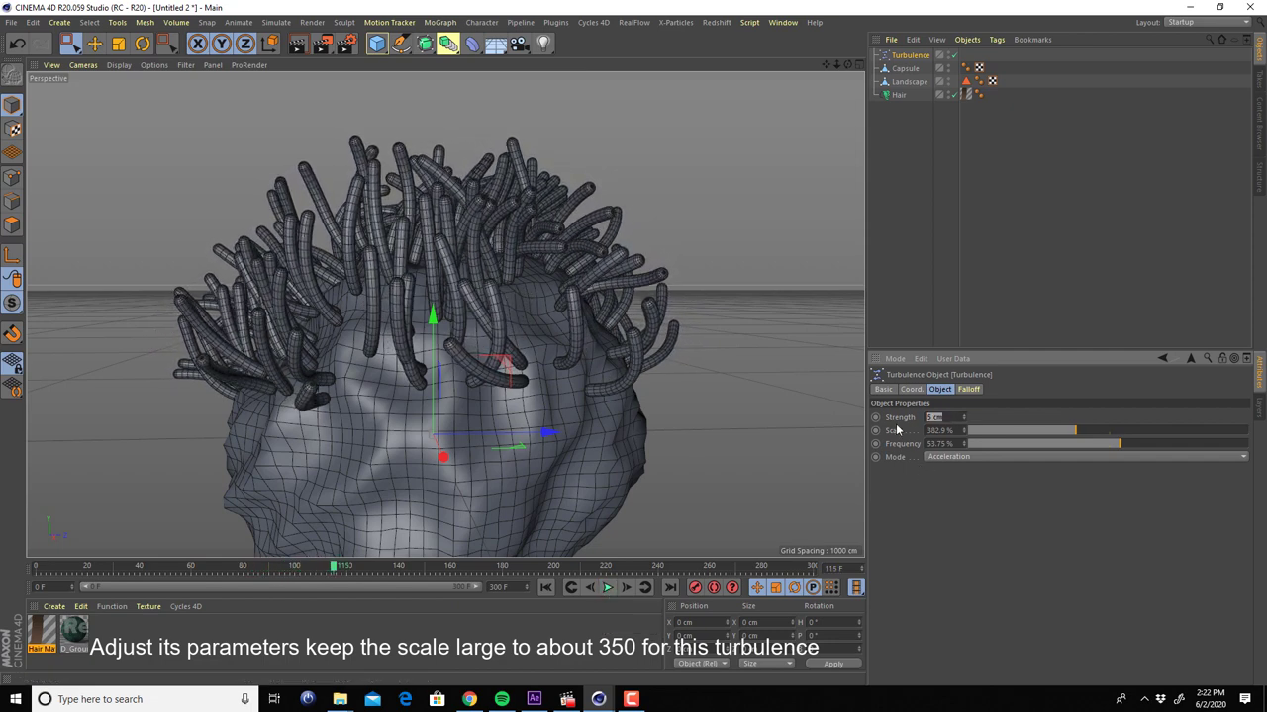
left_click(545, 588)
left_click(607, 588)
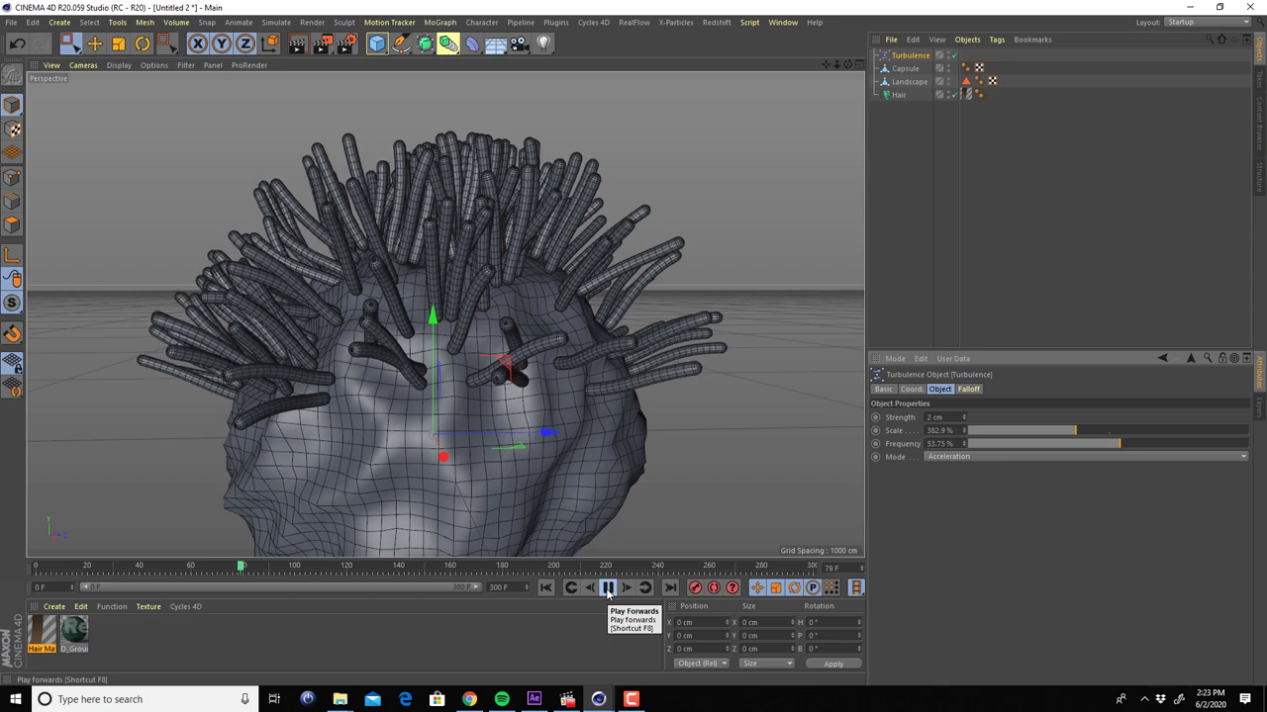
Rename the Turbulence modifier to Turbulence_big and move it below the Hair object
left_click(608, 589)
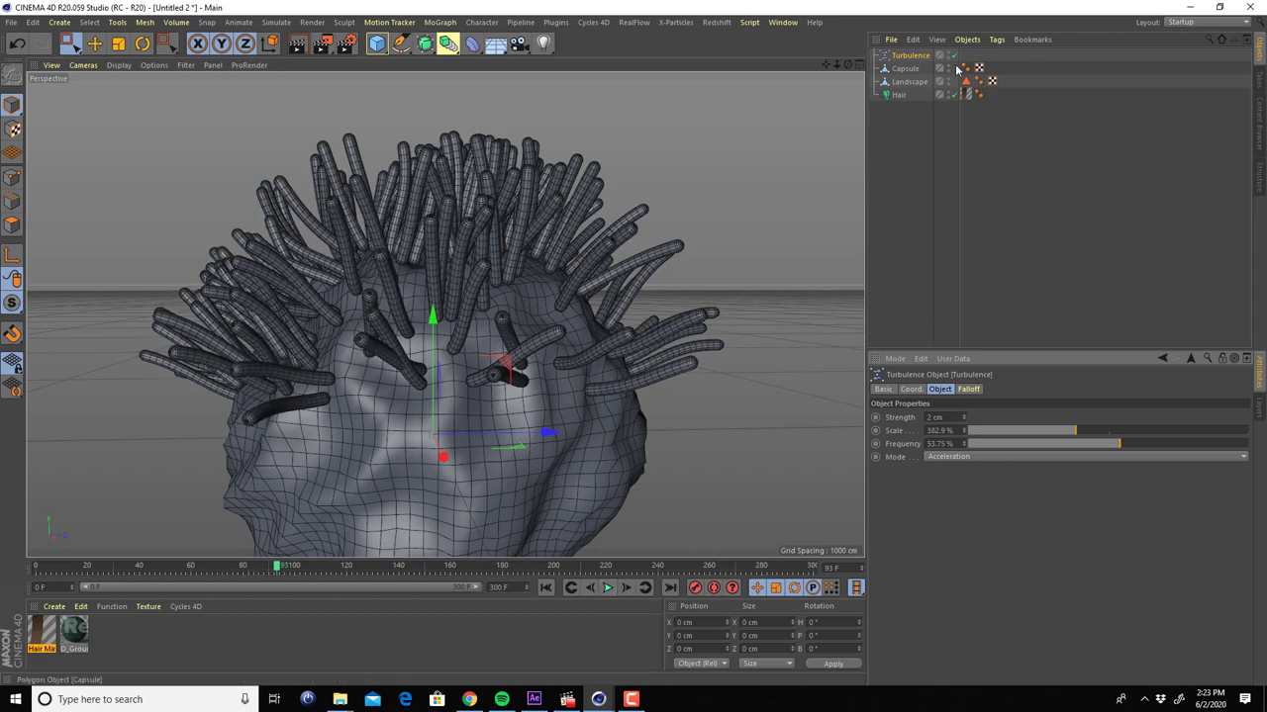
left_click(911, 140)
left_click(902, 56)
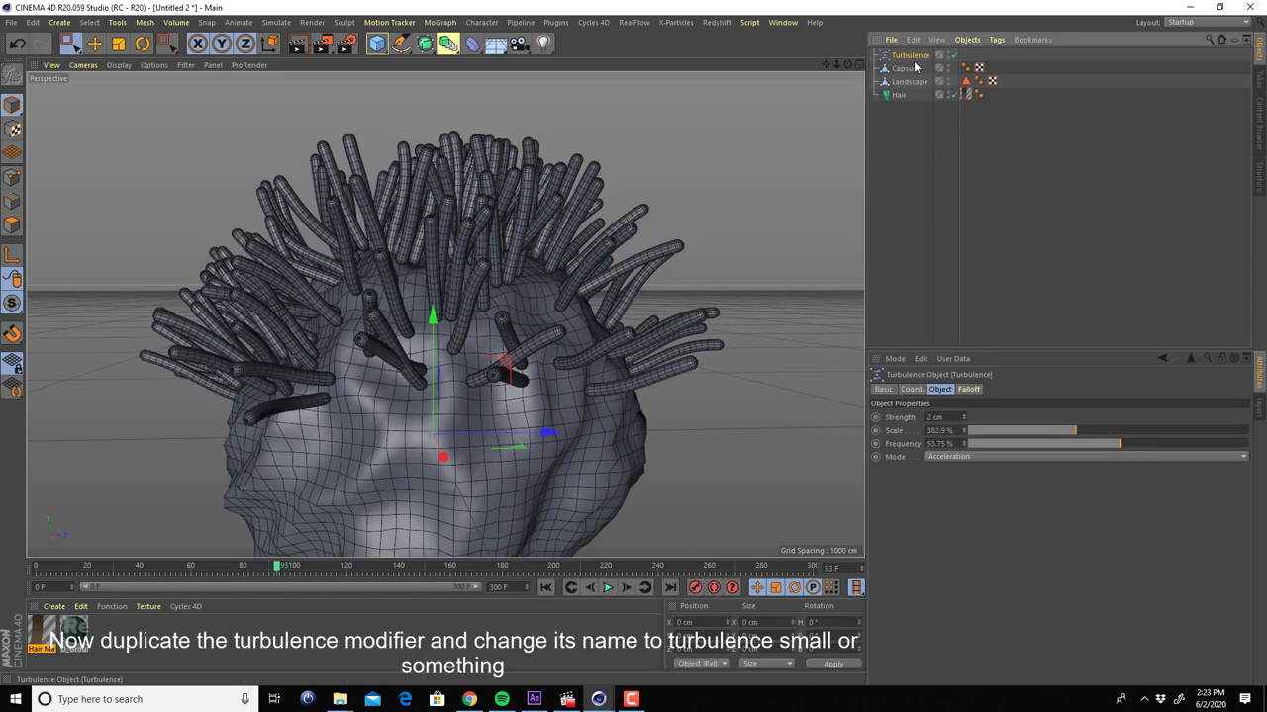
double_click(911, 57)
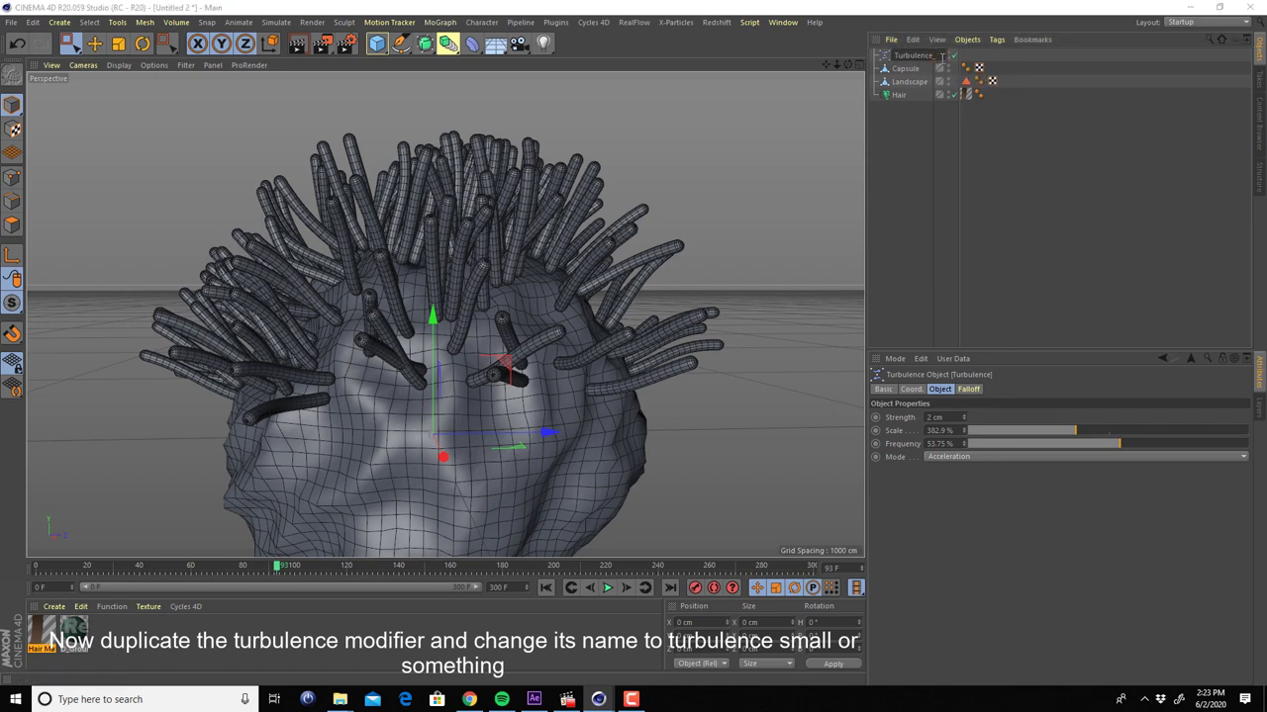
type("big")
key("Return")
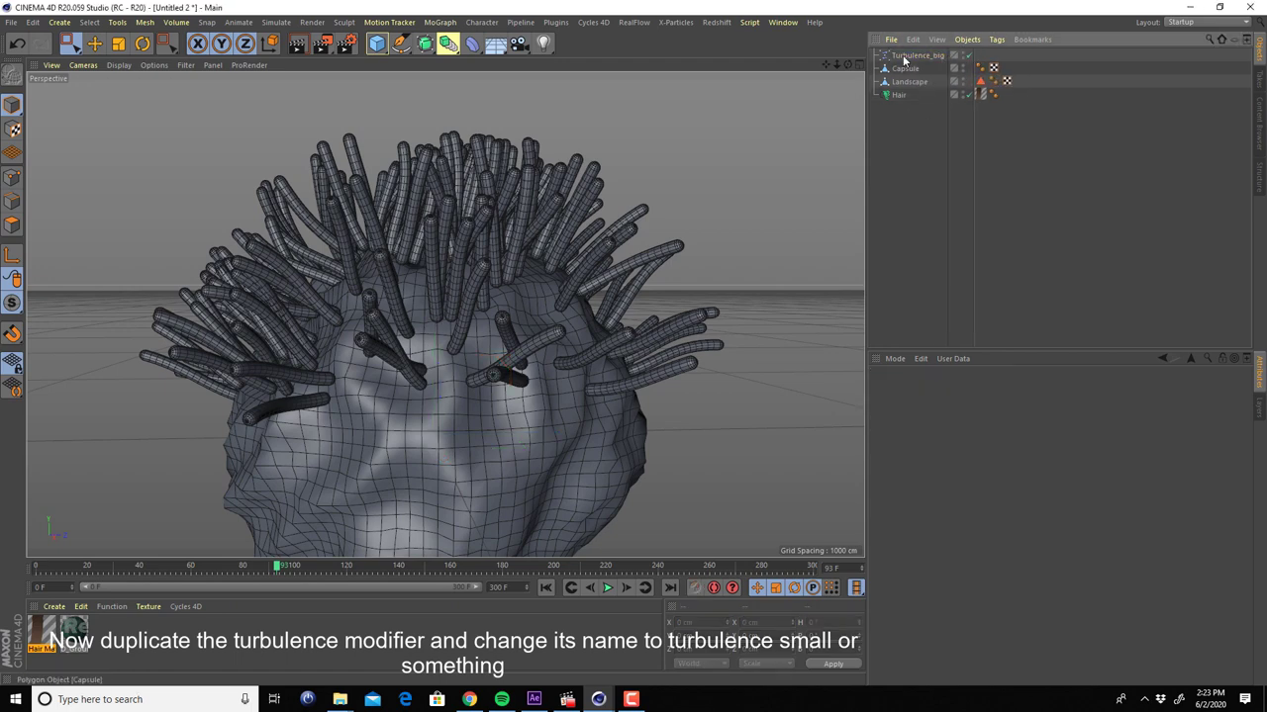
left_click_drag(903, 54, 908, 132)
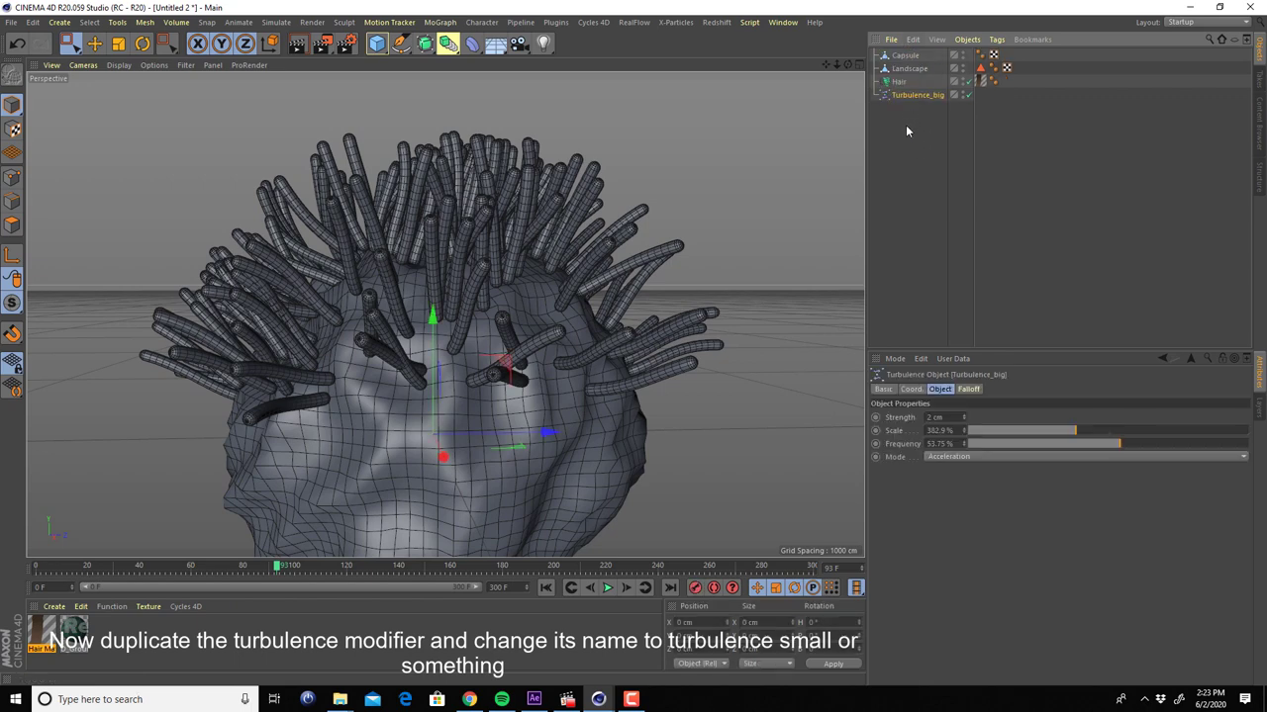
Duplicate Turbulence_big beneath itself and name the copy Turbulence_small
left_click(905, 124)
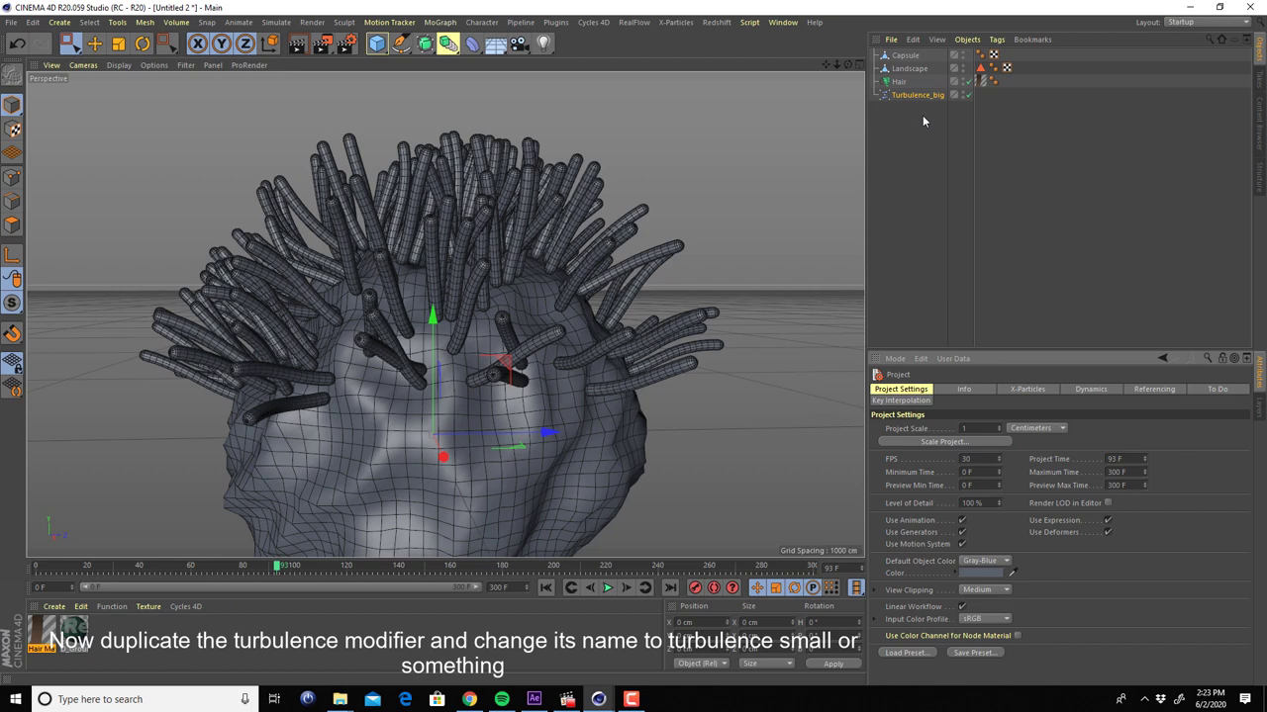
left_click_drag(918, 95, 921, 111, "ctrl")
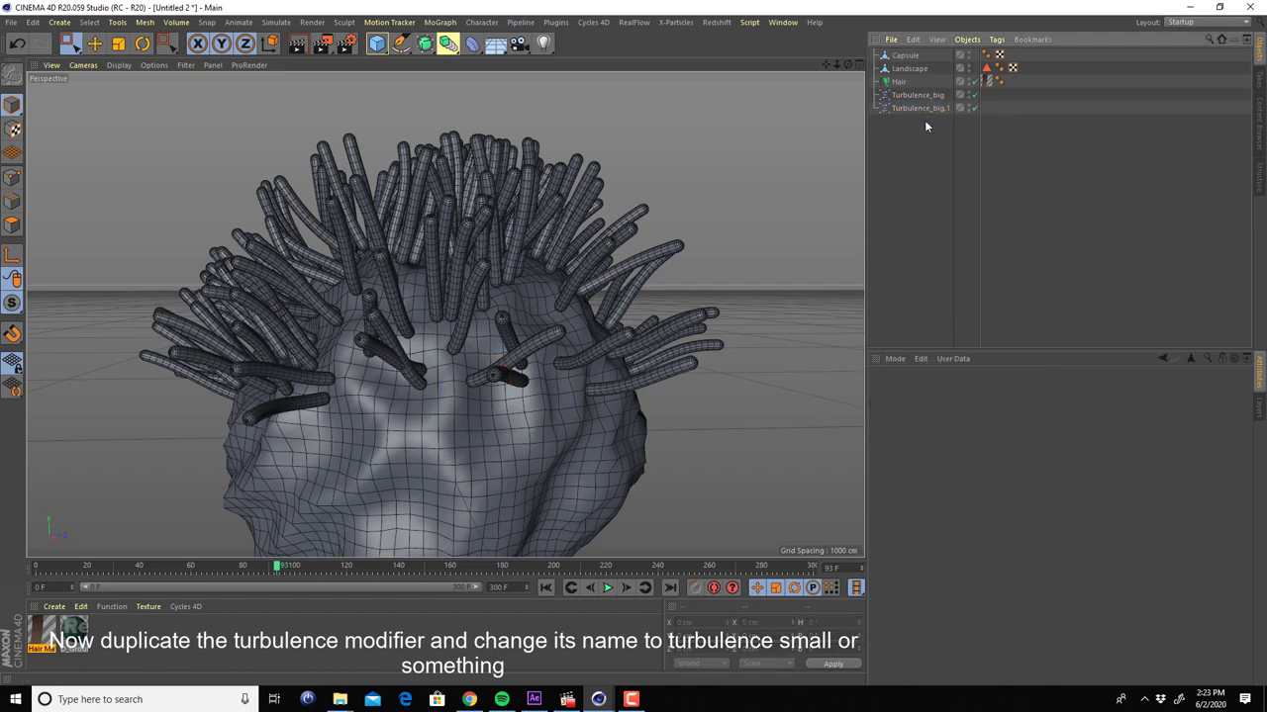
double_click(921, 108)
type("sma")
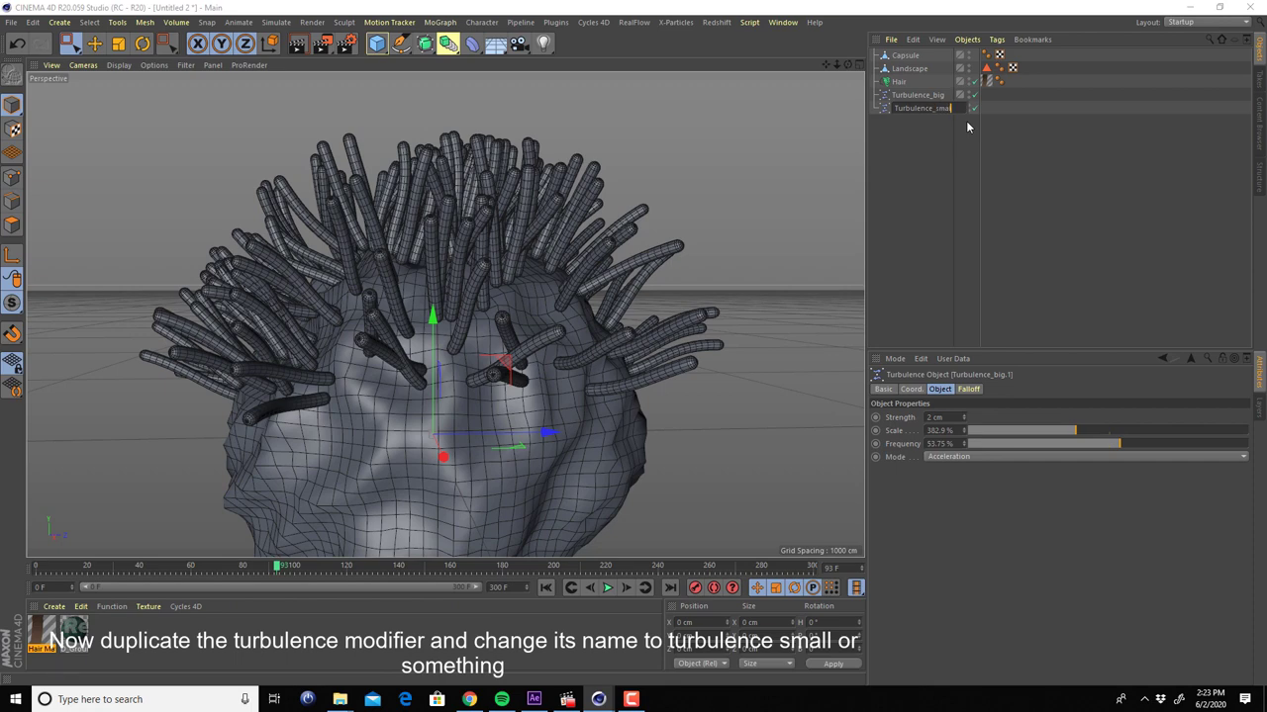
type("l")
key("Return")
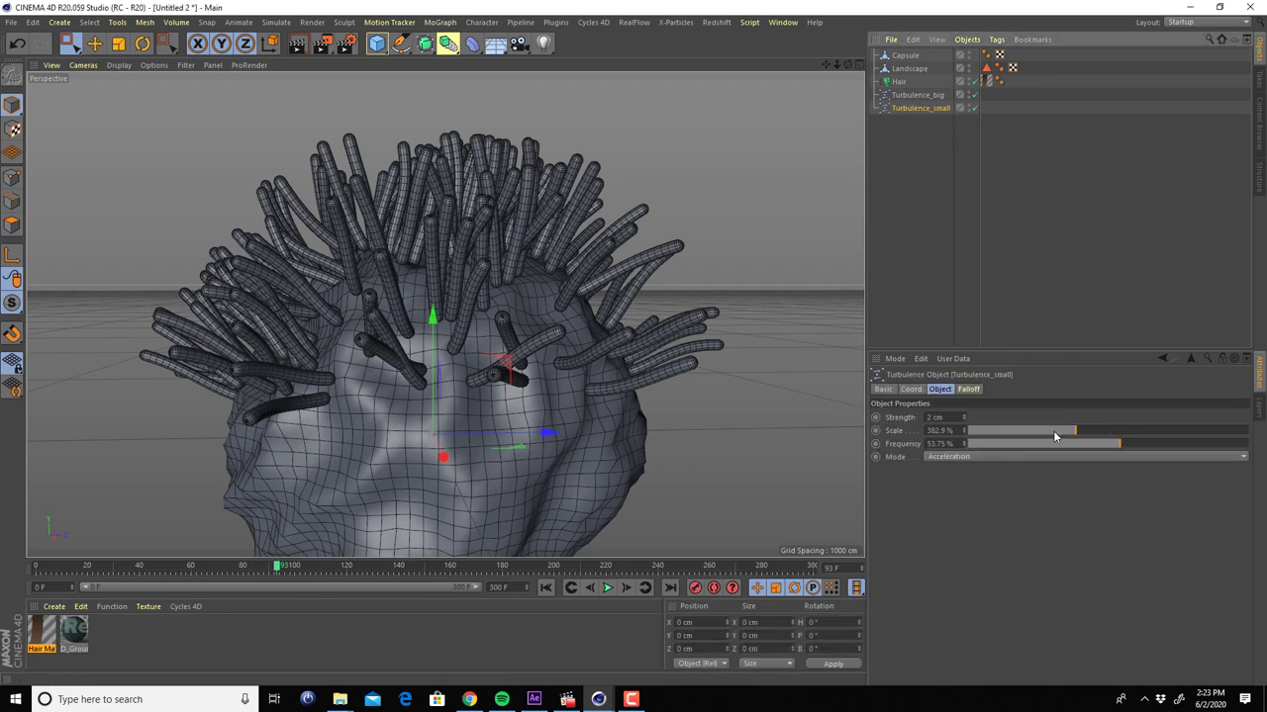
Lower Turbulence_small's scale to about 55% and preview the finer tentacle wiggle
left_click_drag(1054, 437, 984, 439)
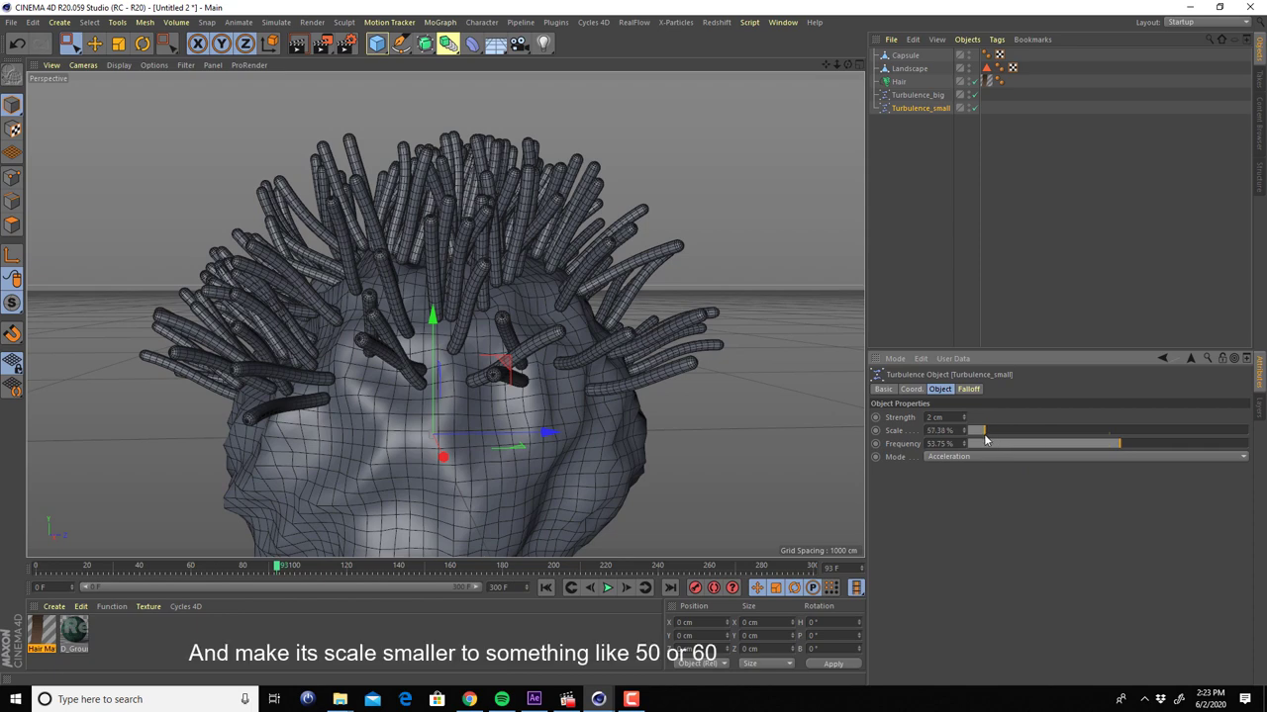
left_click(545, 588)
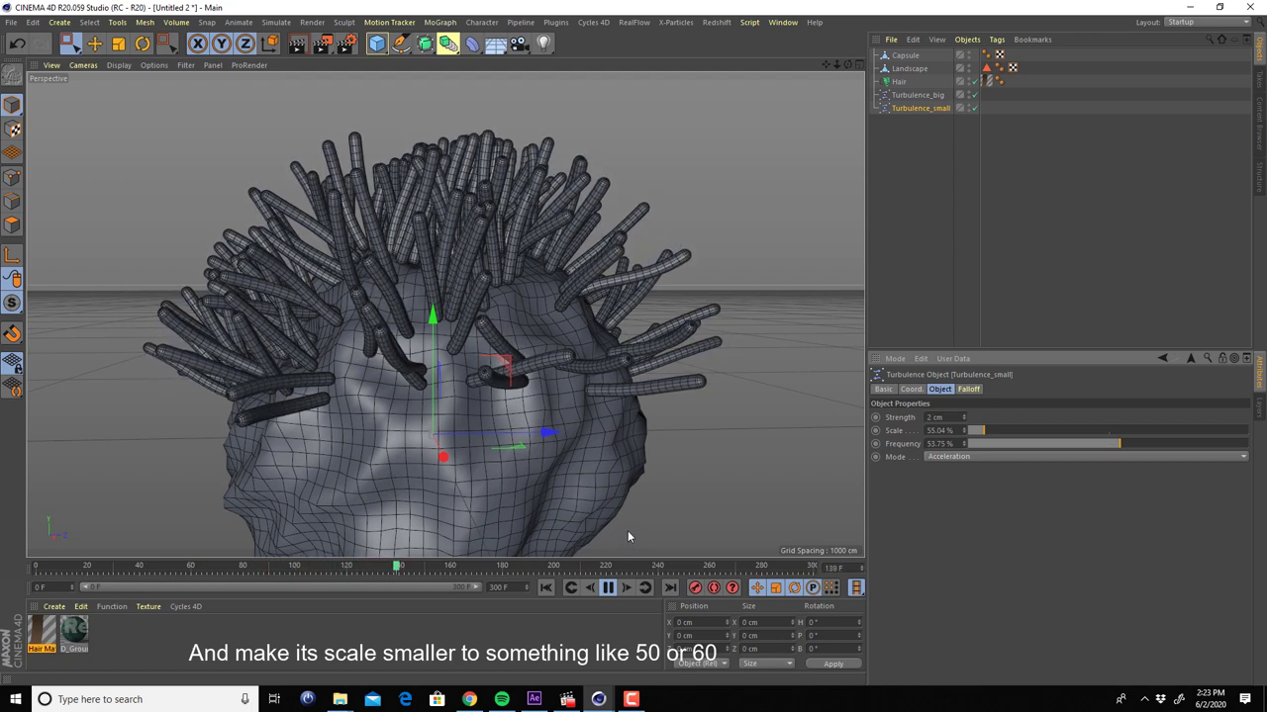
left_click(608, 587)
left_click(897, 82)
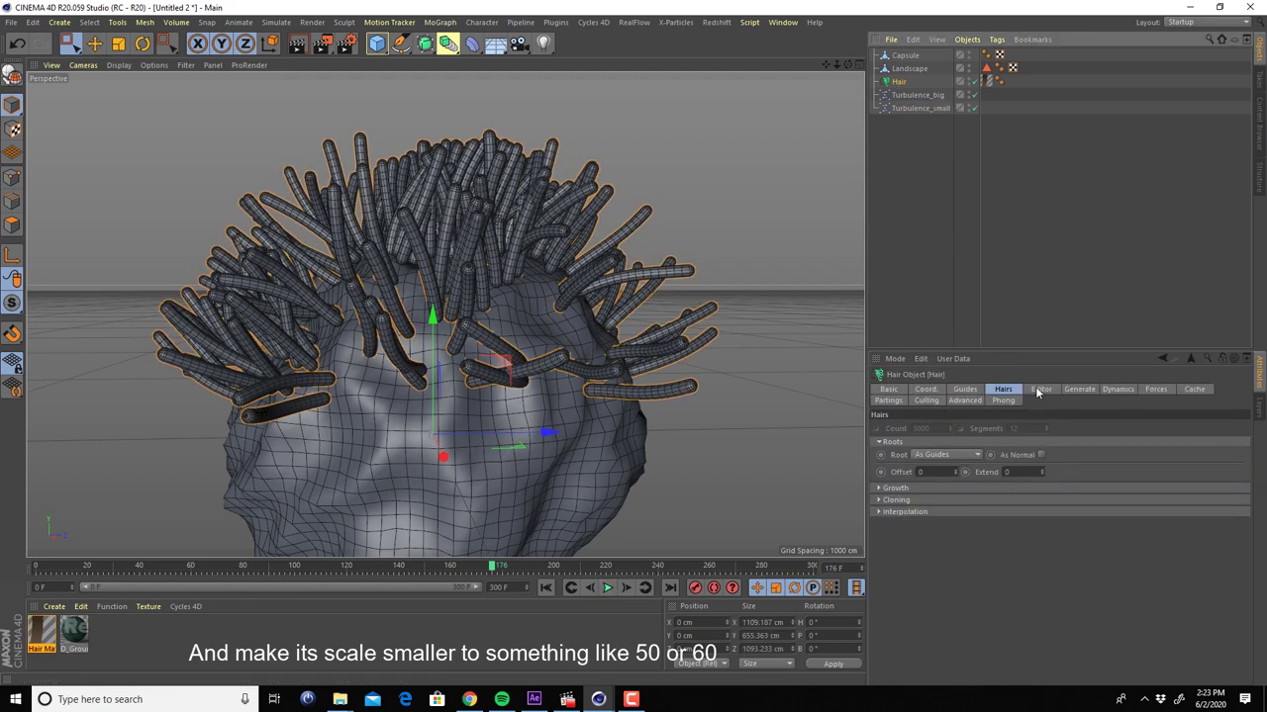
Set the Hair guide Roots Count to 200 and replay the animation from the start
left_click(1037, 391)
left_click(1080, 390)
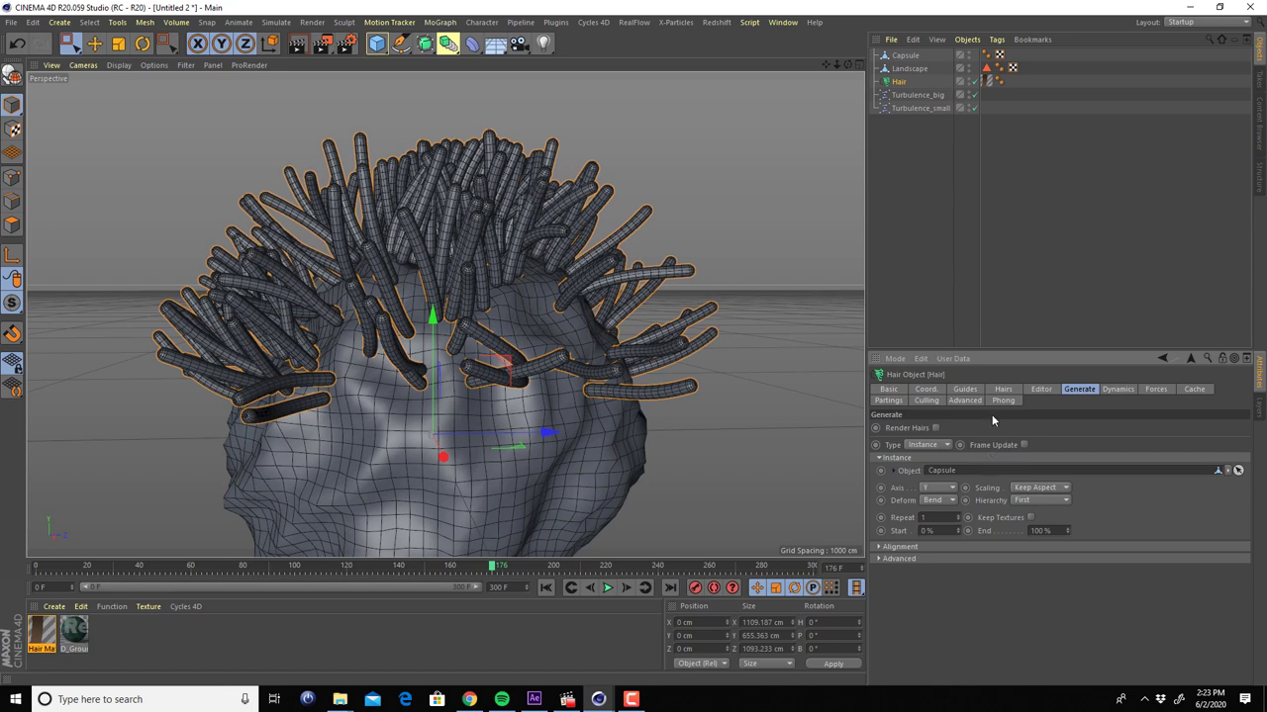
left_click(965, 390)
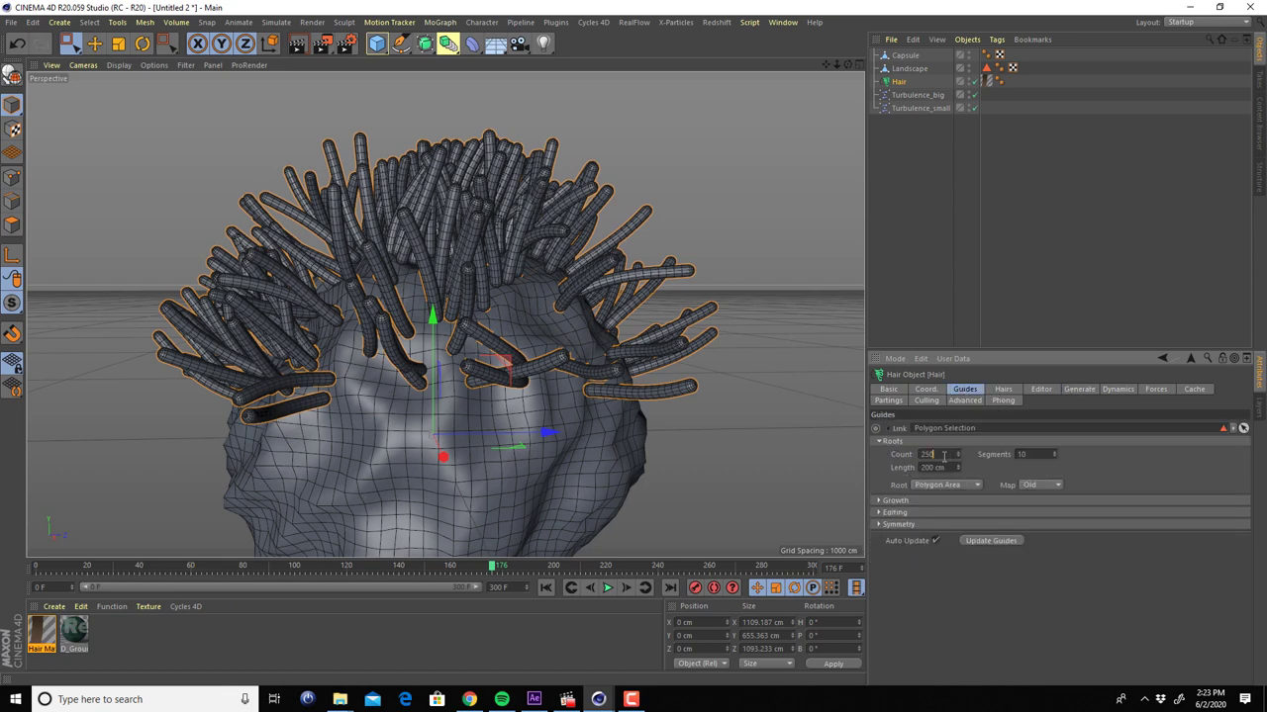
type("200")
key("Return")
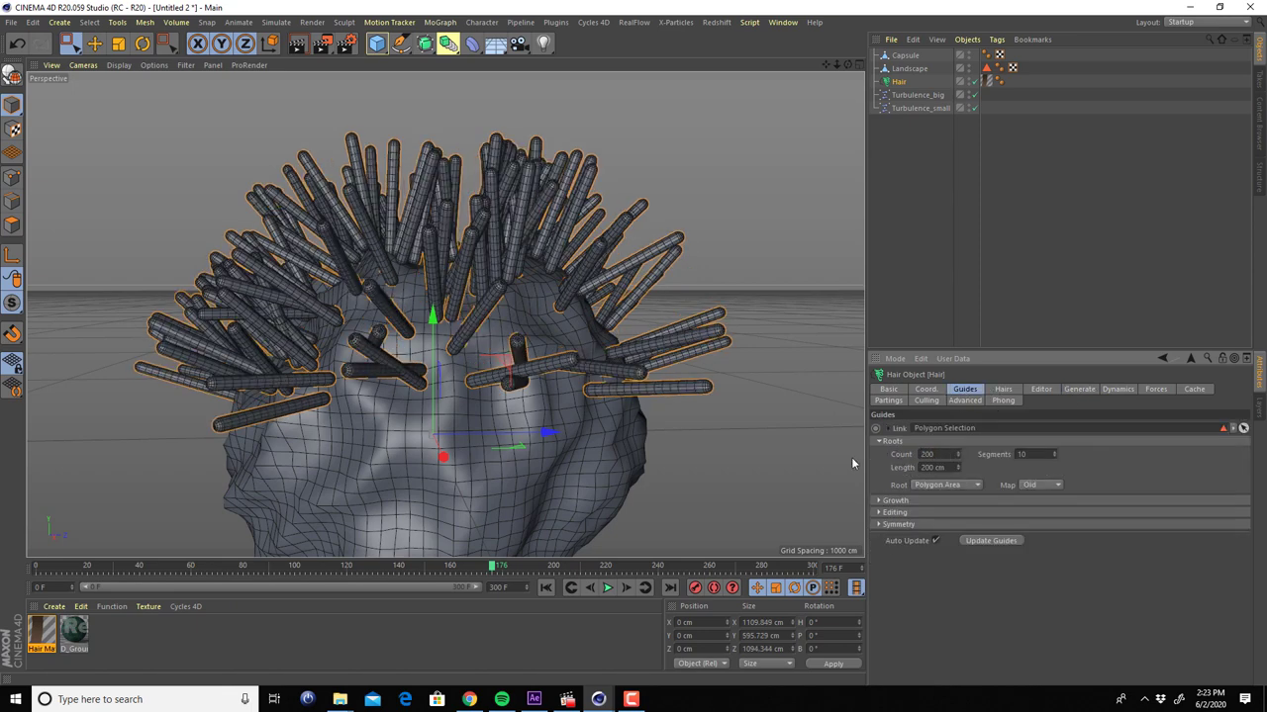
left_click(545, 587)
left_click(607, 588)
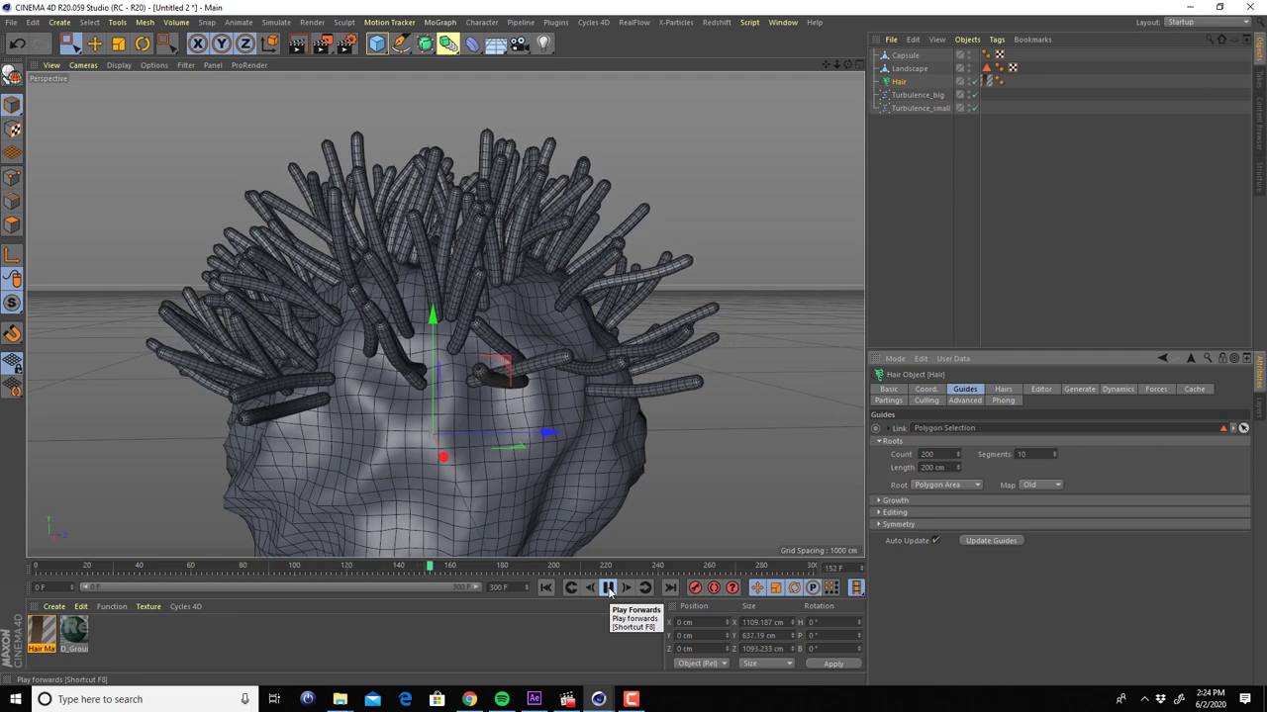
left_click(609, 587)
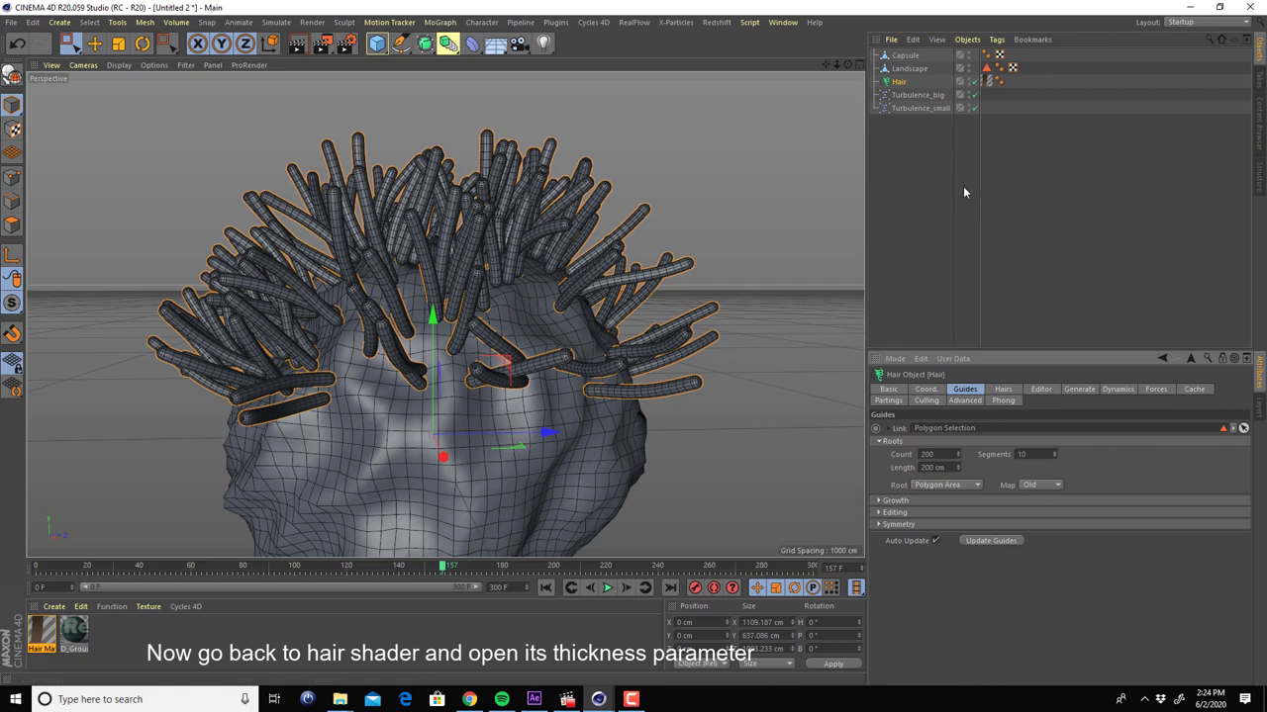
In Hair Mat's Thickness, taper the curve toward the tips and set root and tip to 30 cm
double_click(44, 633)
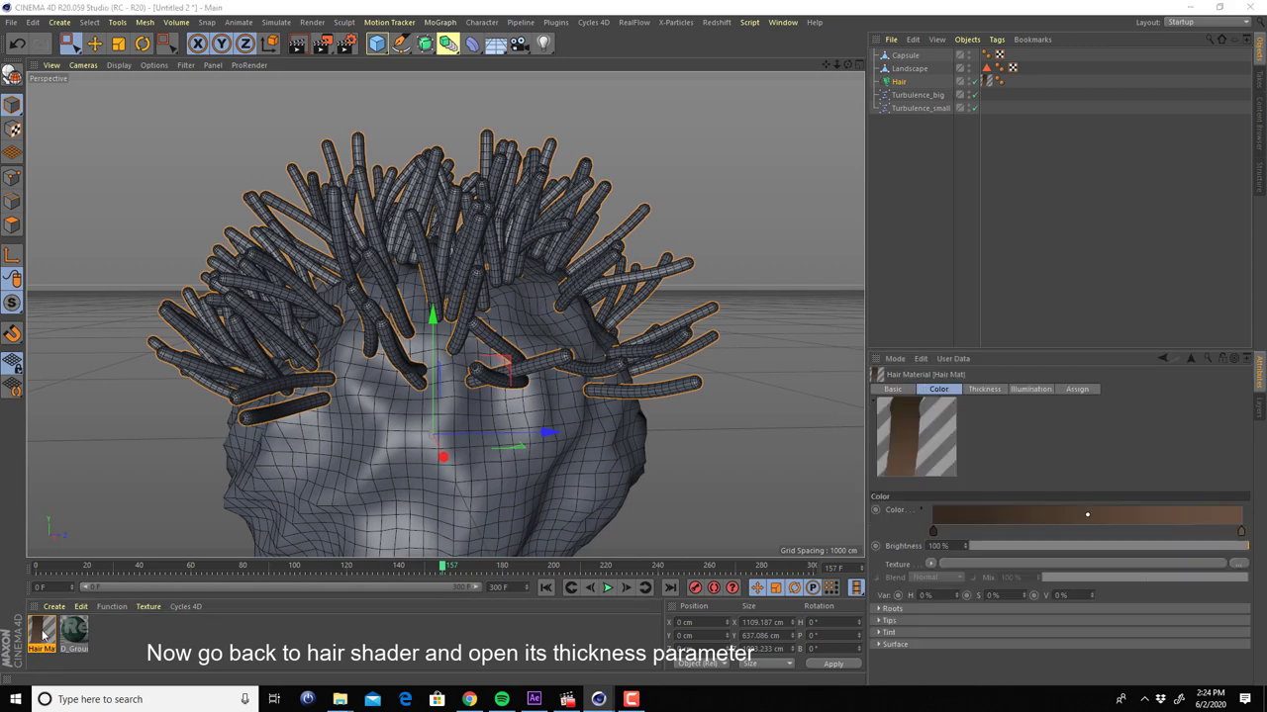
mouse_move(810, 109)
left_mouse_down()
mouse_move(826, 113)
mouse_move(802, 109)
left_mouse_up()
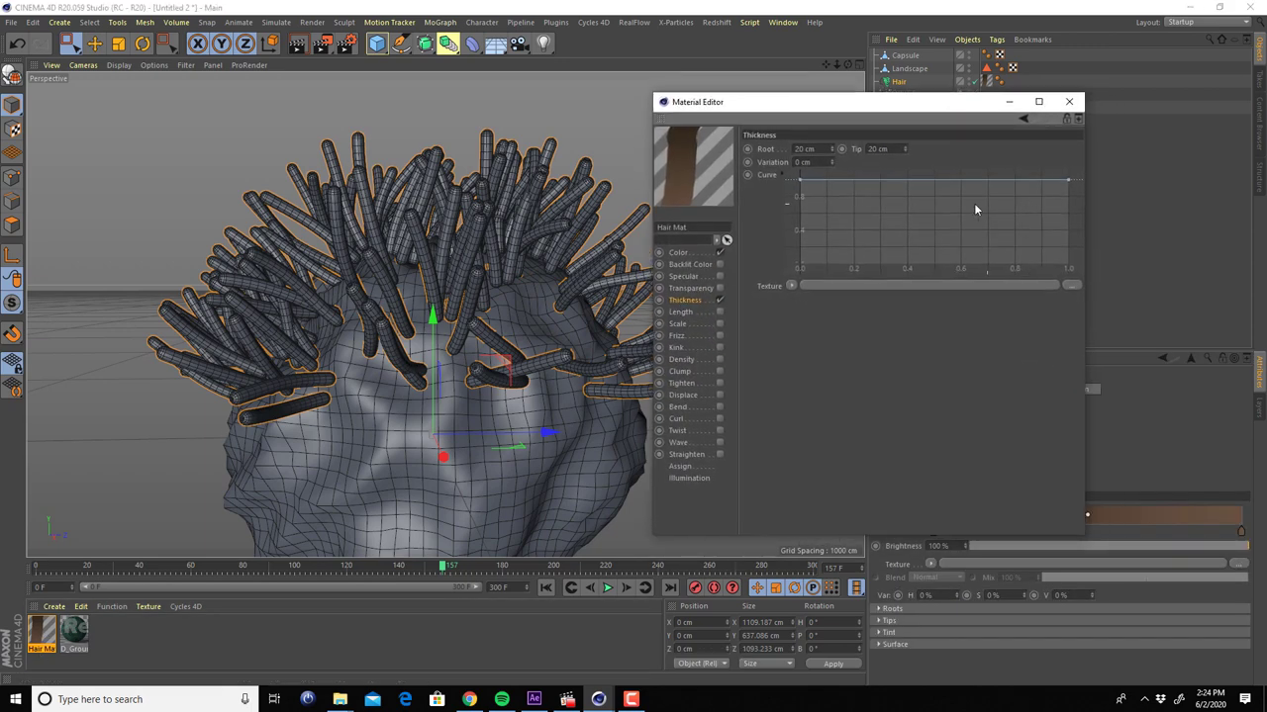
mouse_move(1069, 182)
left_mouse_down()
mouse_move(1068, 237)
mouse_move(1069, 225)
left_mouse_up()
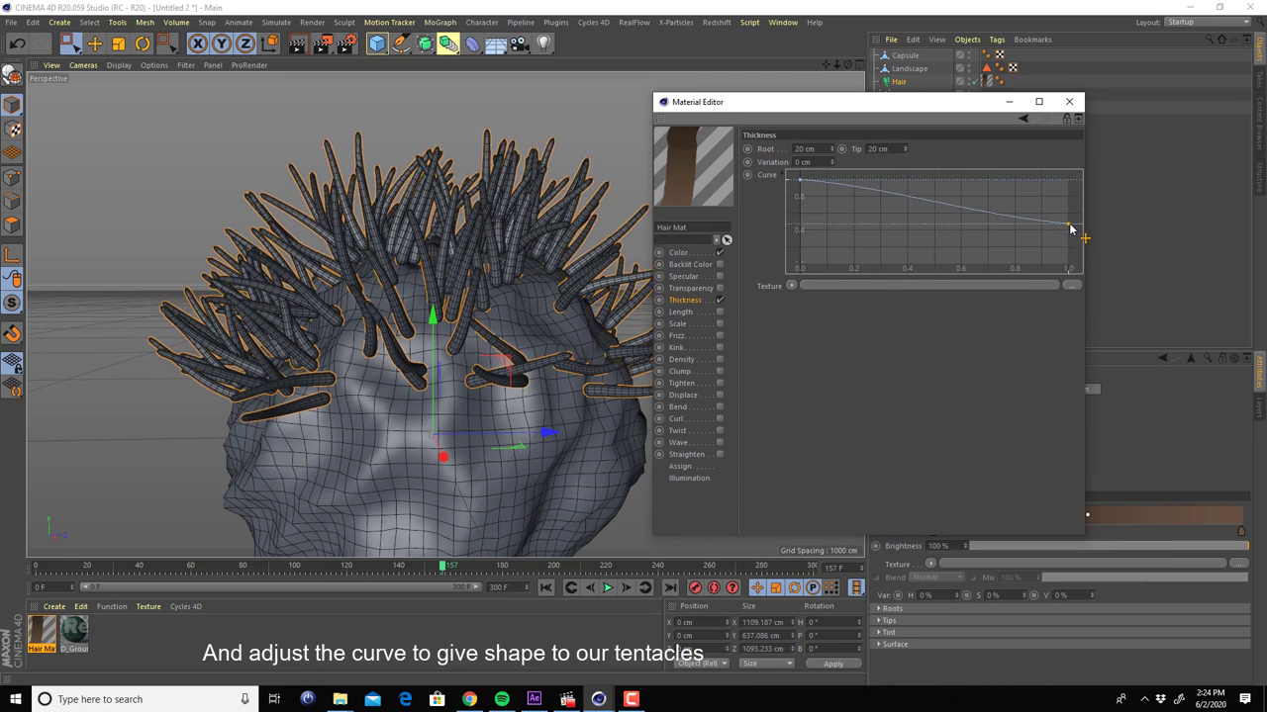
left_click_drag(800, 200, 800, 182)
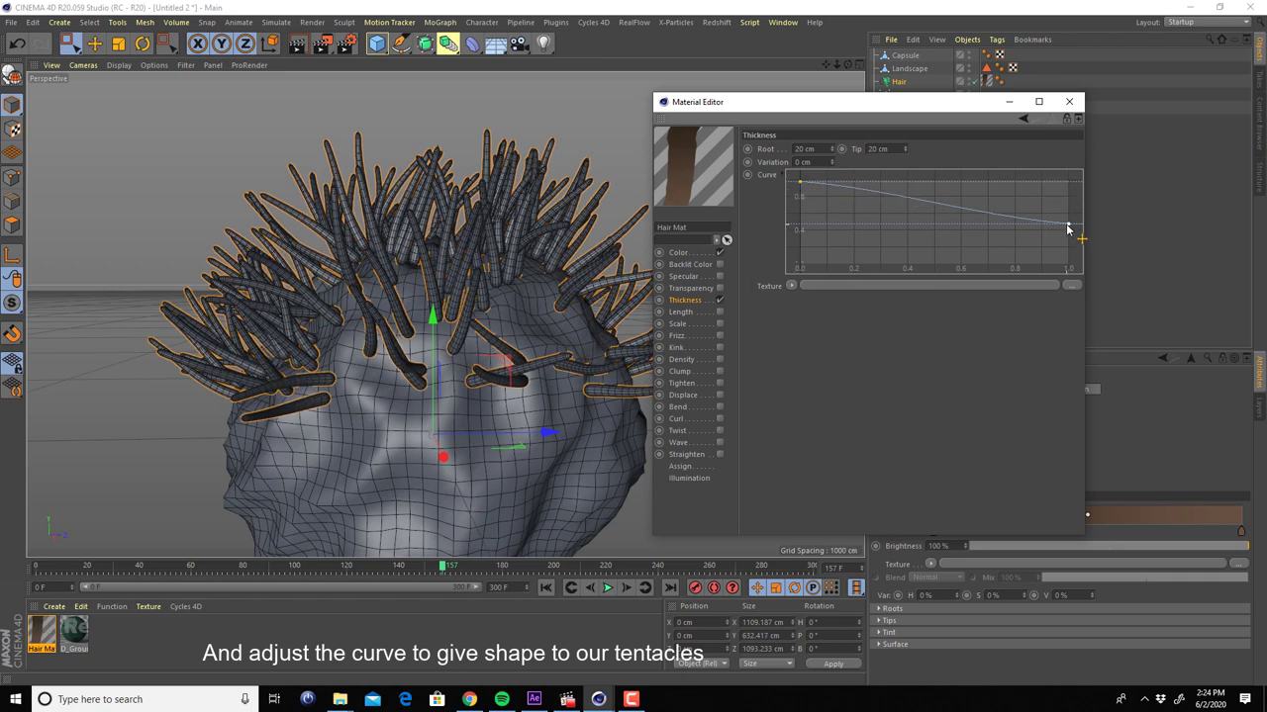
left_click_drag(1069, 228, 1069, 225)
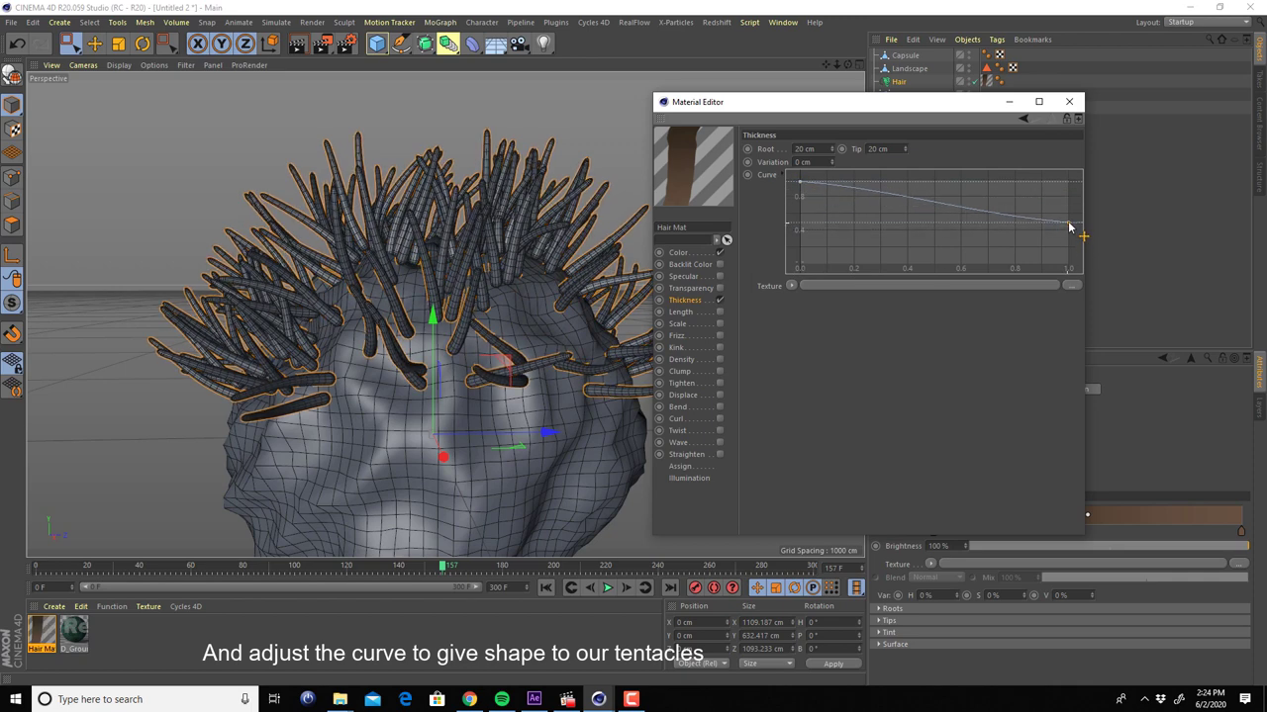
left_click(806, 148)
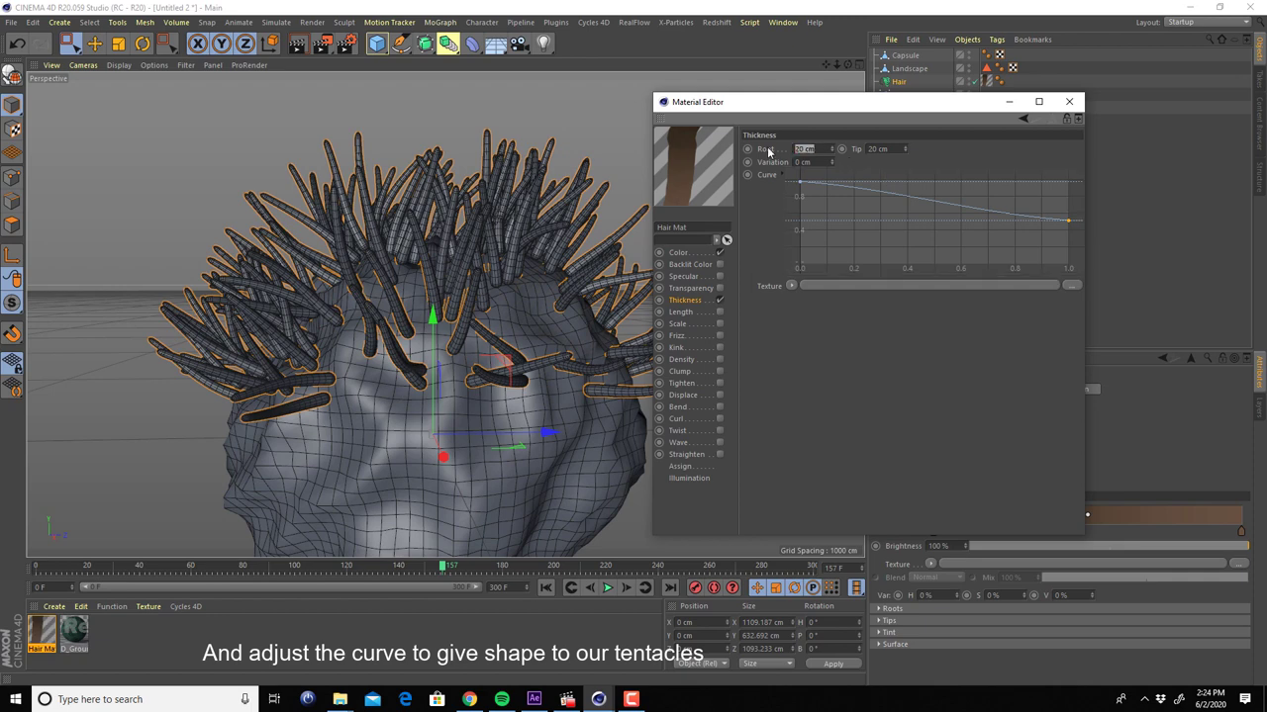
type("30")
key("Tab")
type("30")
key("Return")
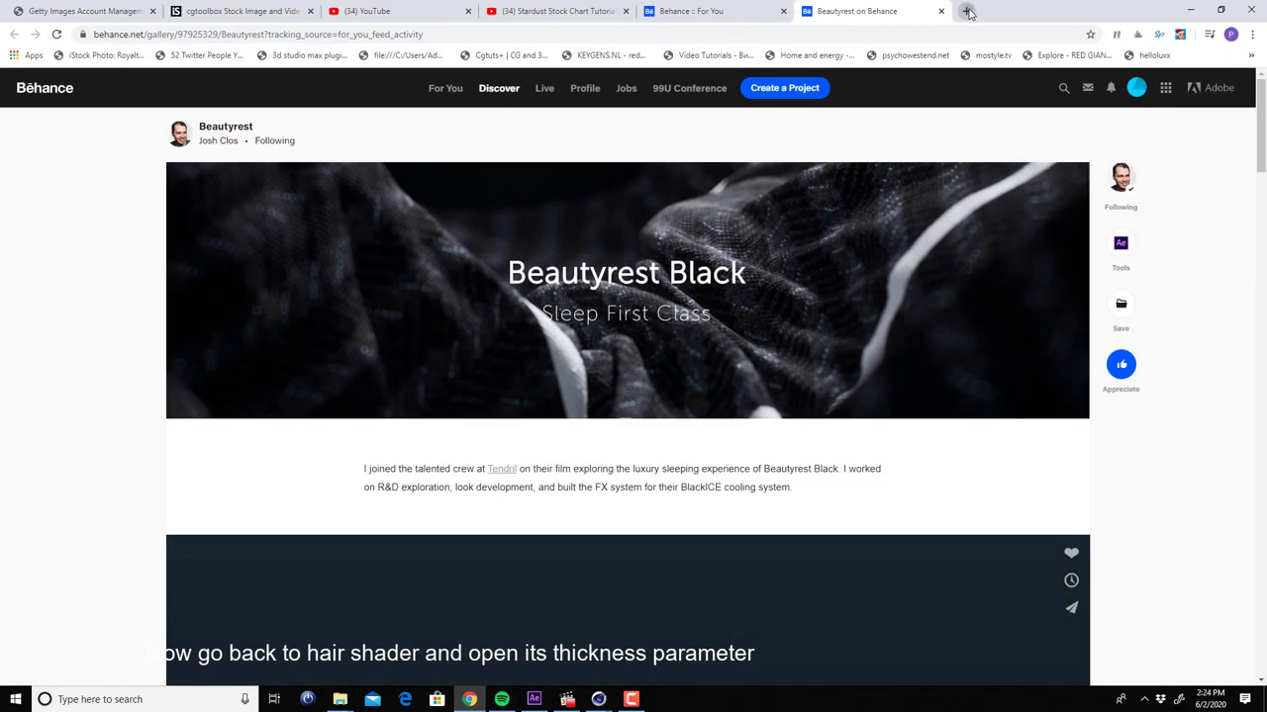
Search Google Images for 'anemone', preview a pink sea anemone photo, then return to Cinema 4D
left_click(967, 11)
type("a")
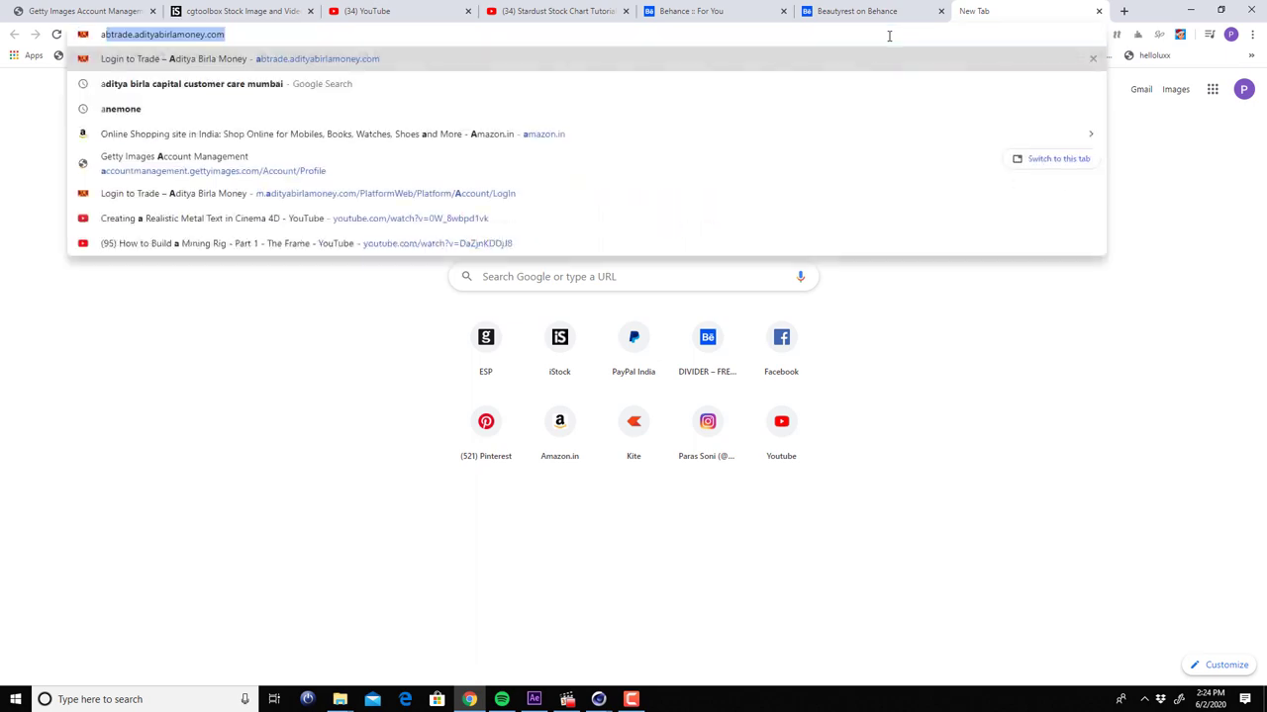
type("nemone")
key("Return")
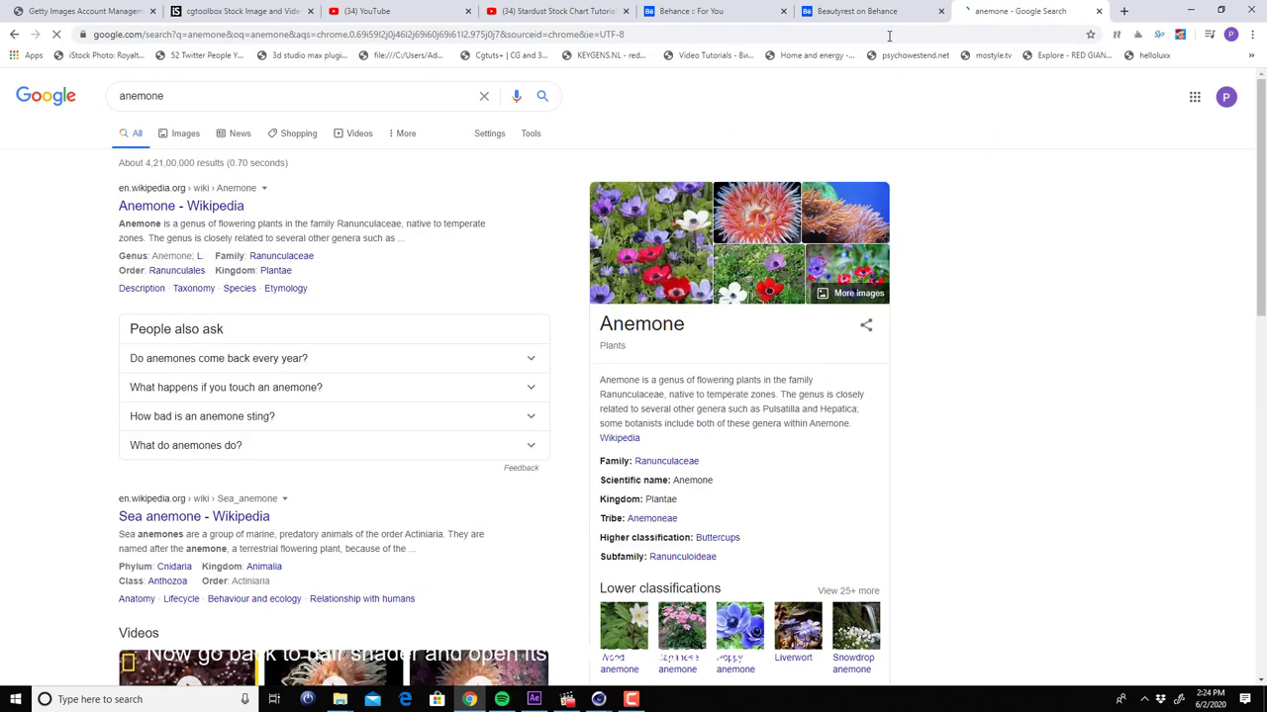
left_click(184, 133)
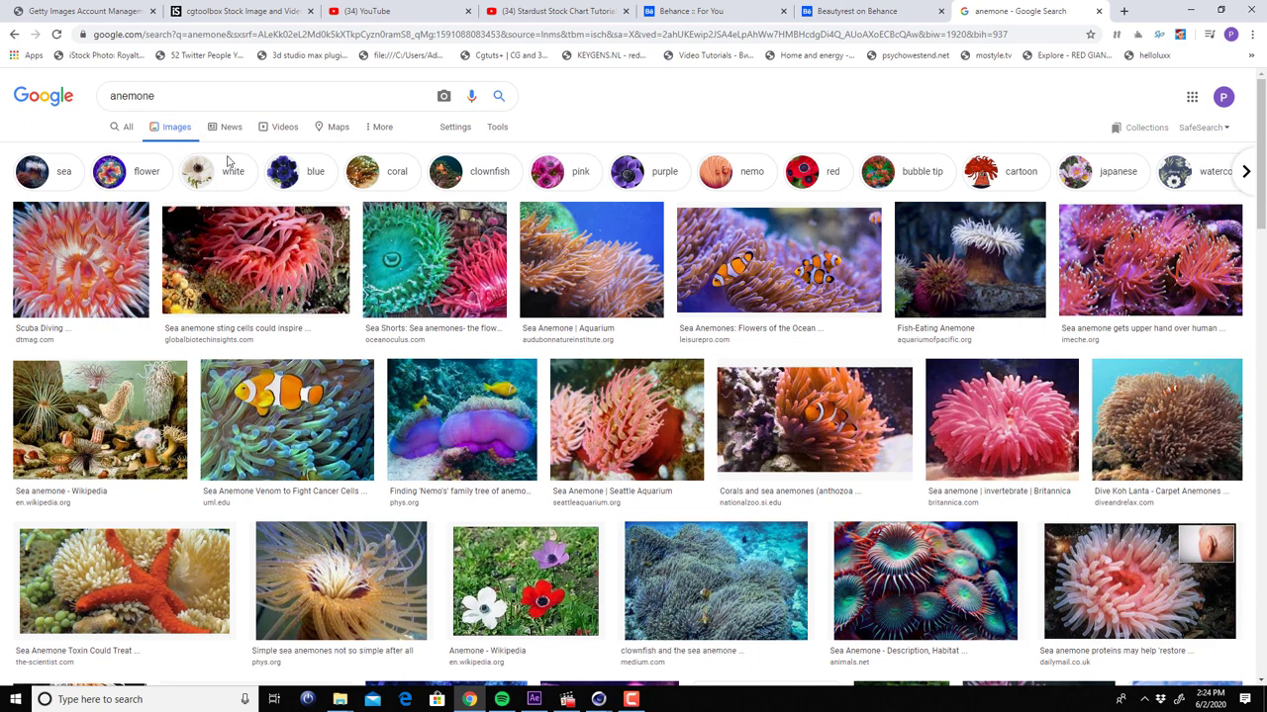
left_click(1093, 574)
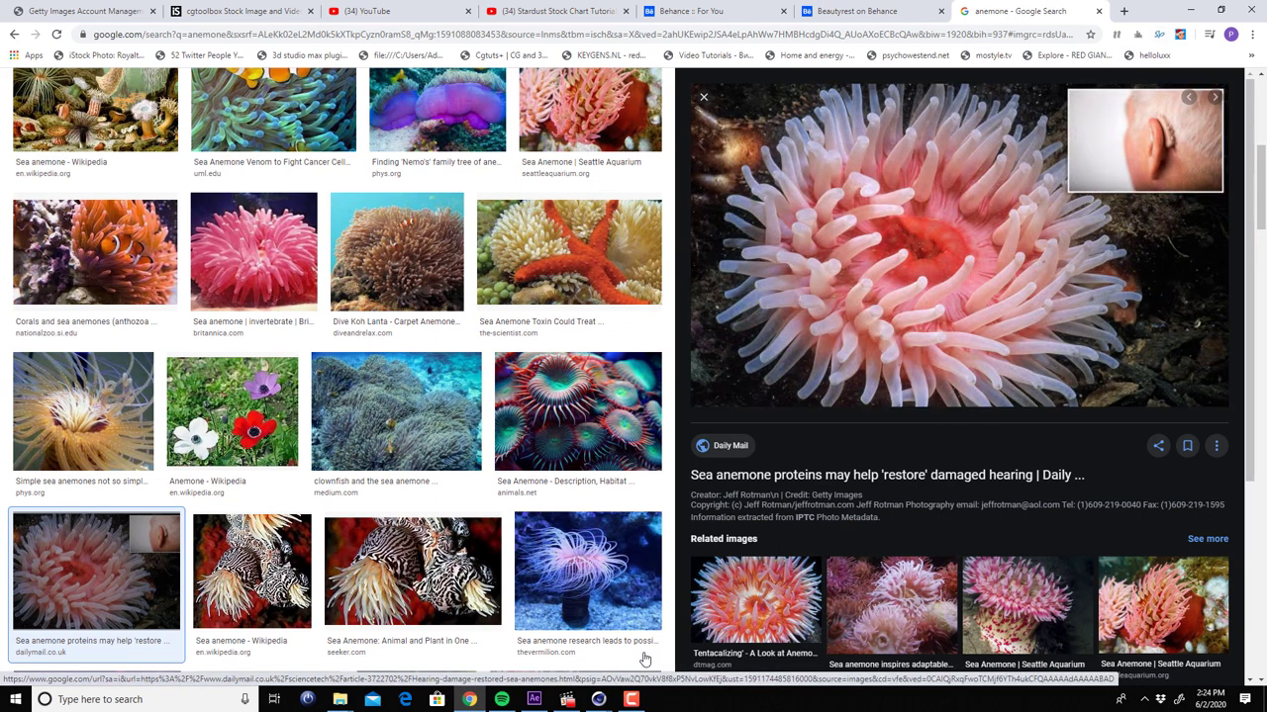
left_click(597, 700)
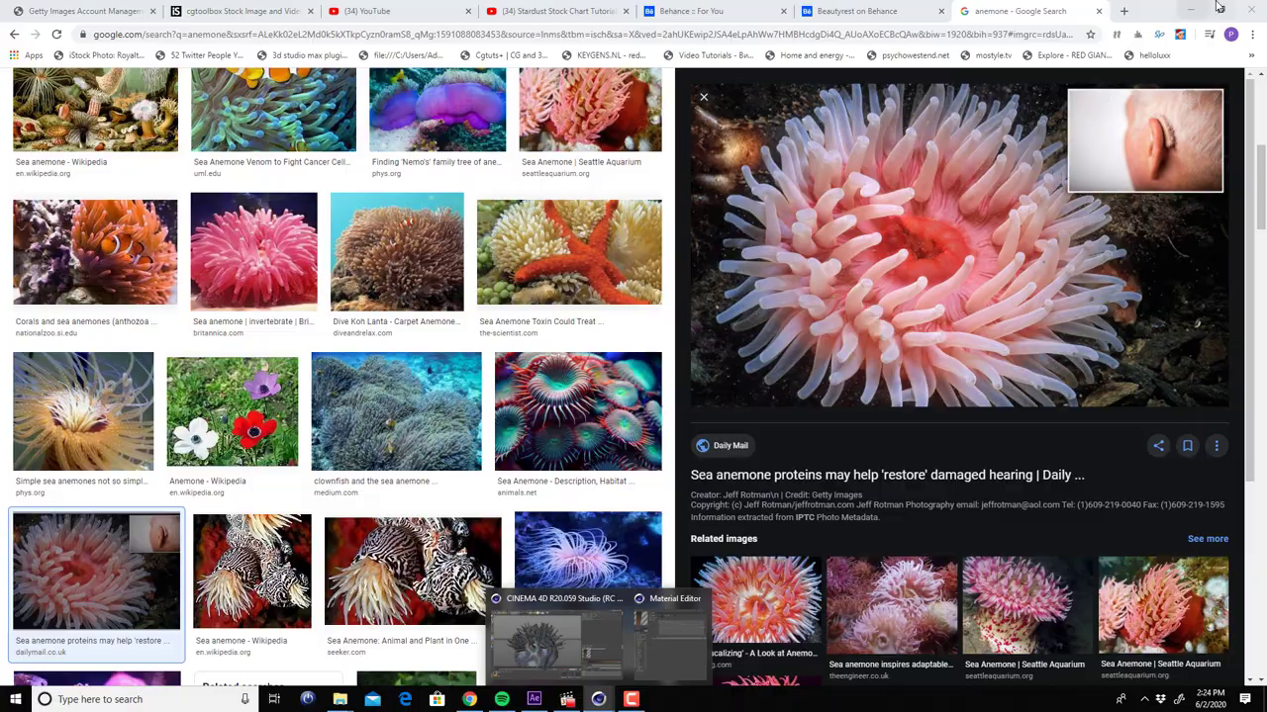
left_click(556, 643)
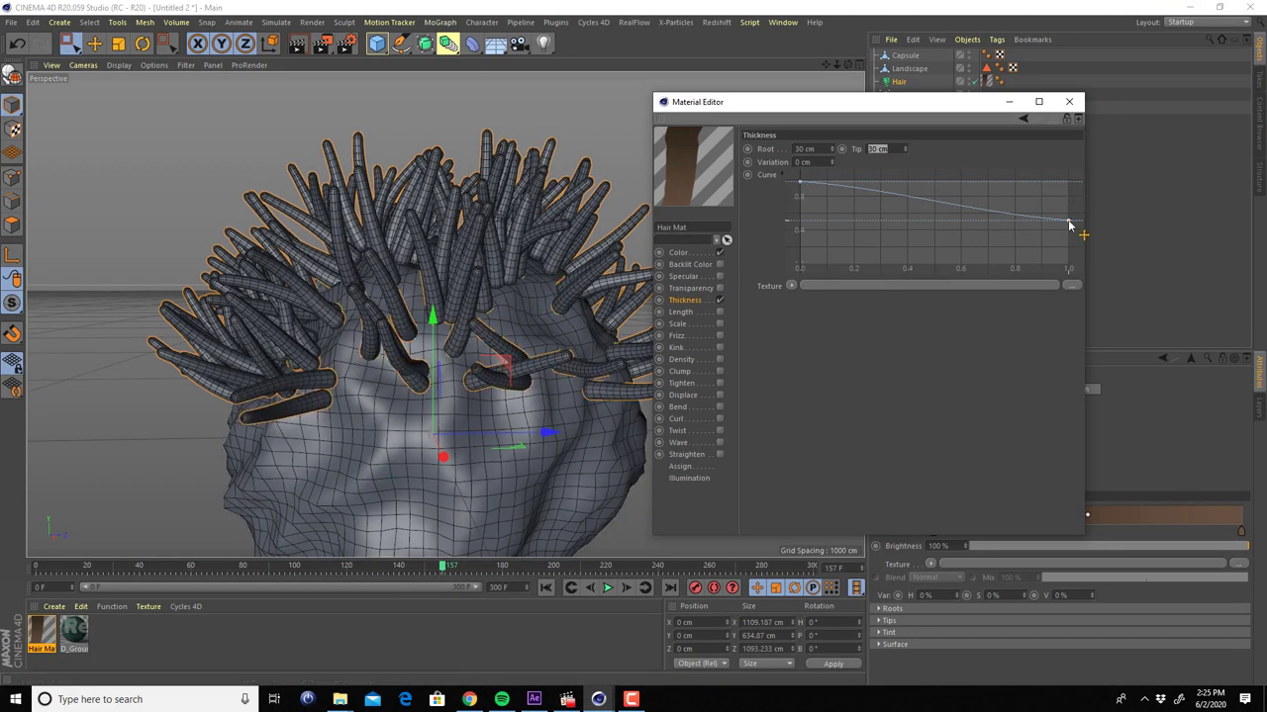
Adjust the thickness curve and set Hair Mat root and tip thickness to 35 cm
left_click_drag(1069, 226, 1066, 233)
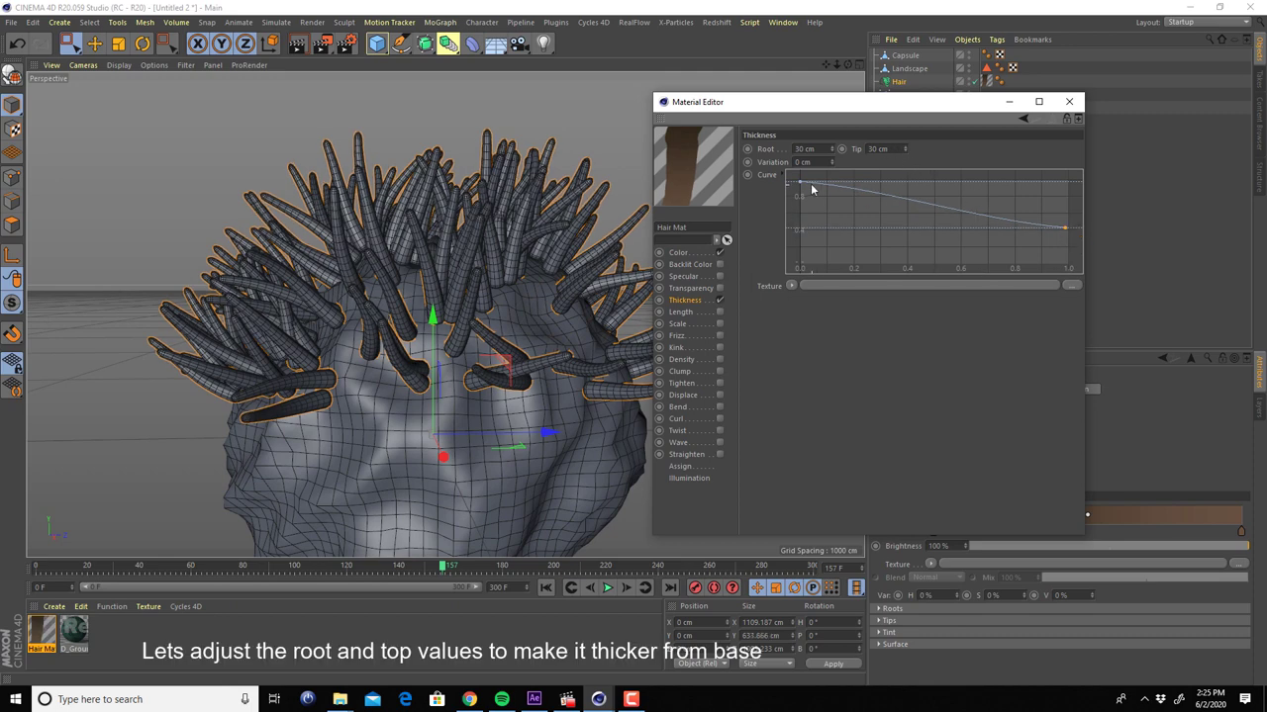
left_click_drag(802, 185, 799, 179)
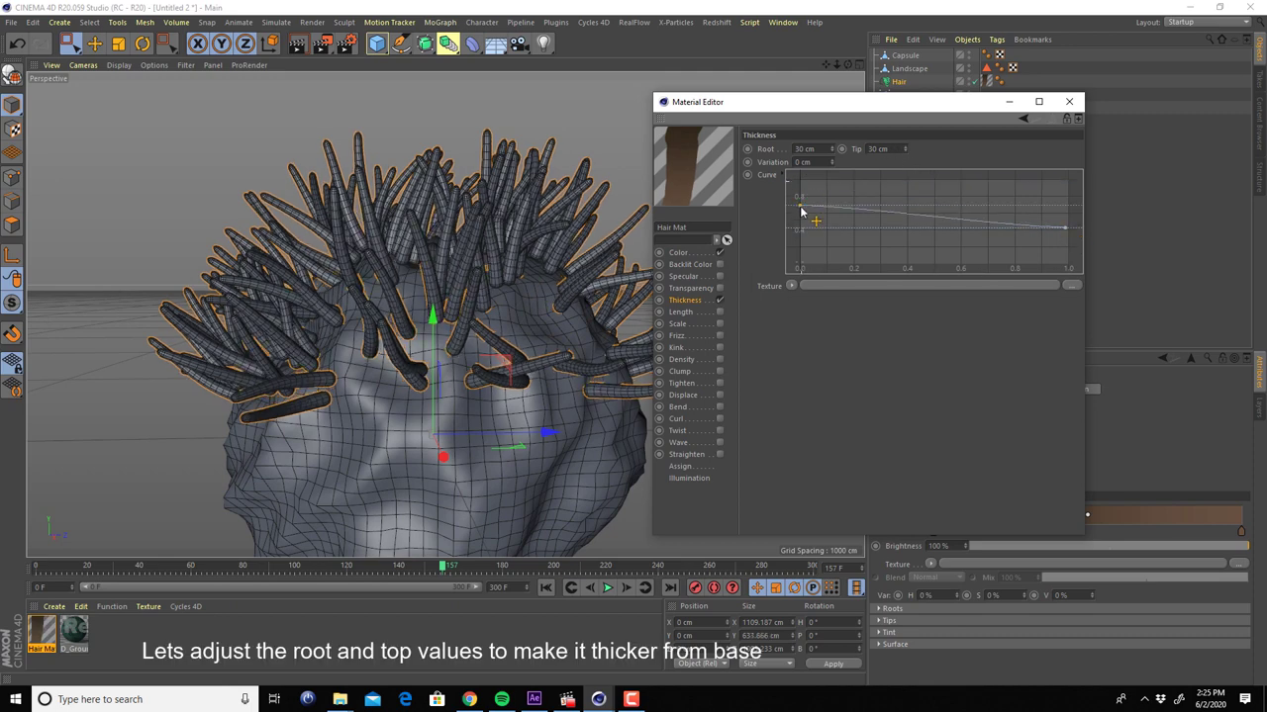
left_click(817, 149)
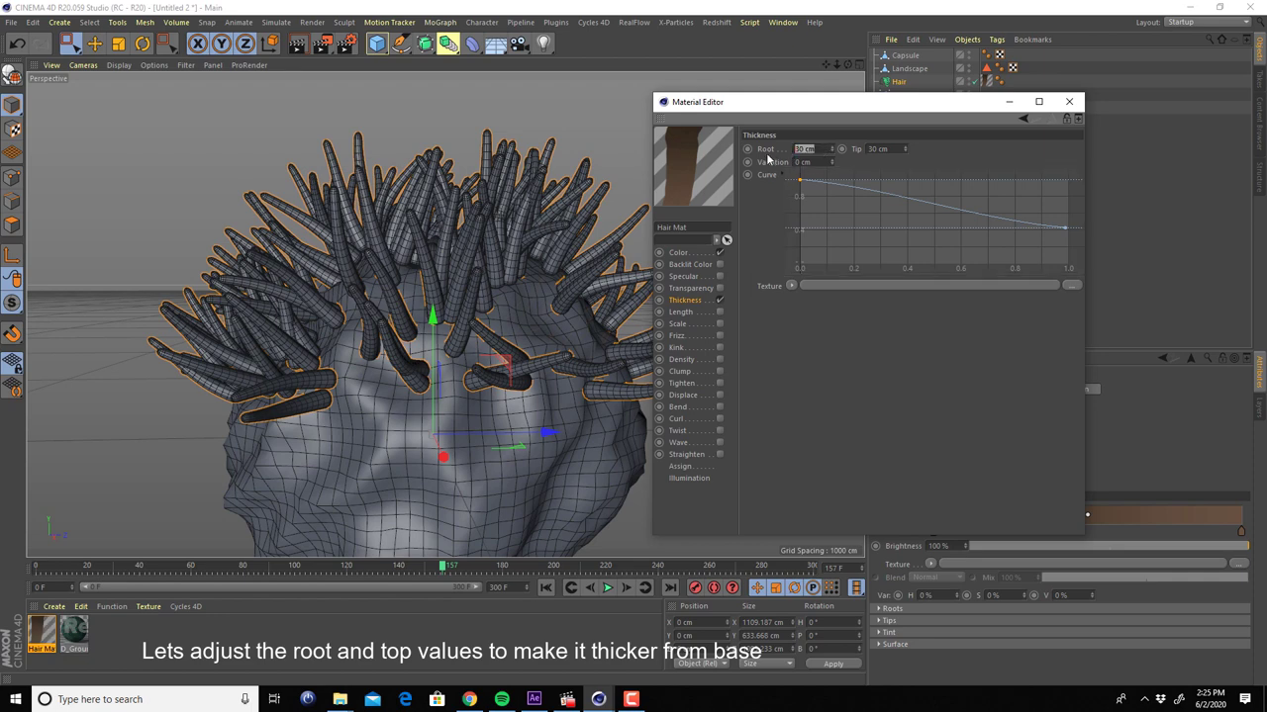
type("40")
key("Return")
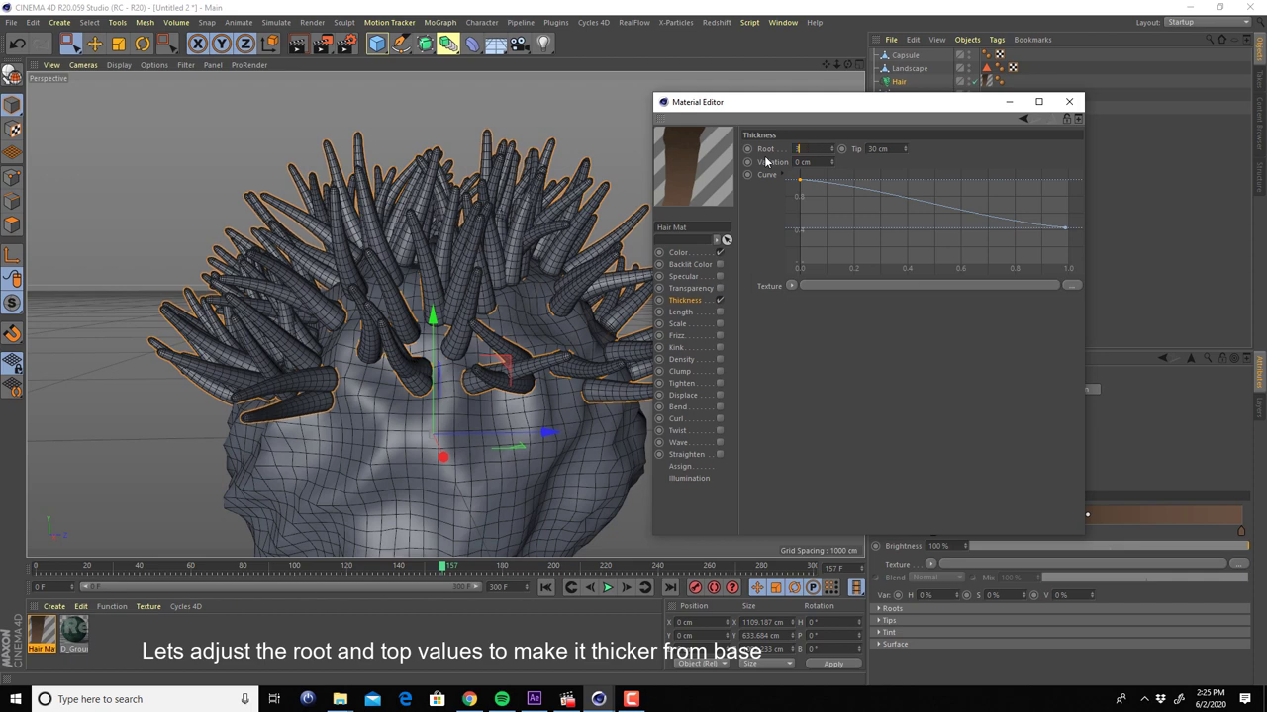
type("5")
key("Return")
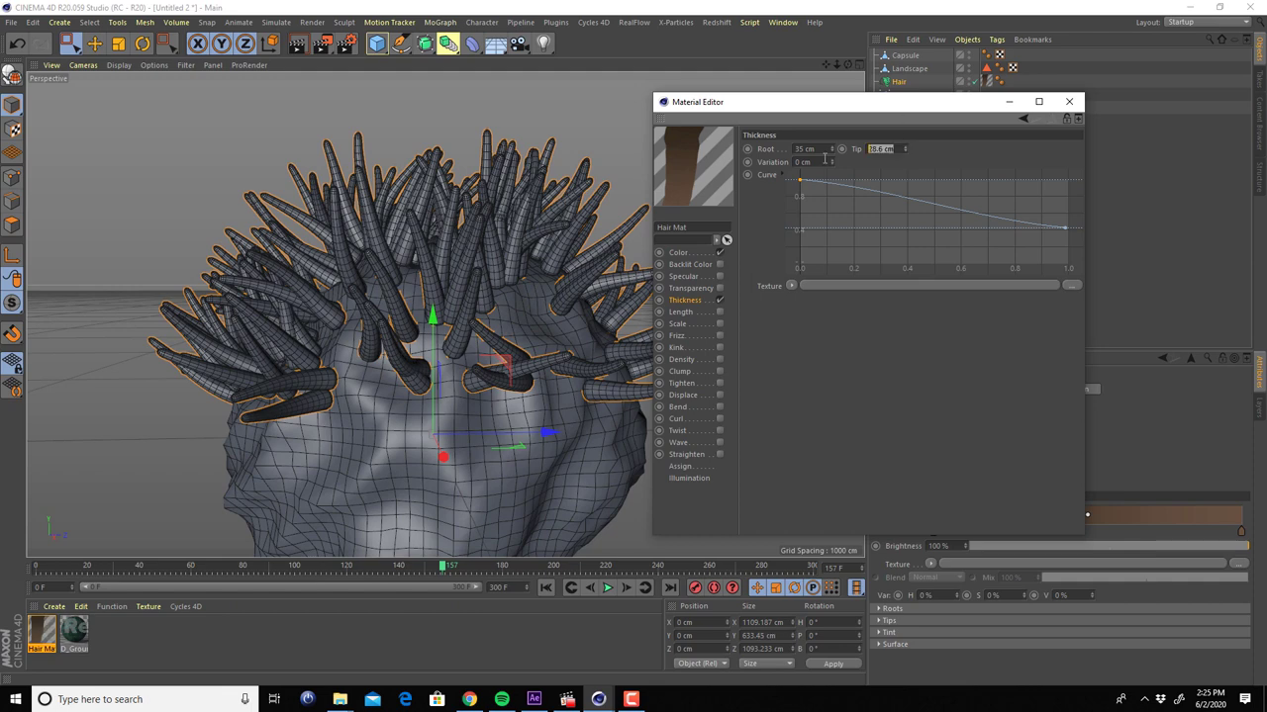
type("5")
key("Return")
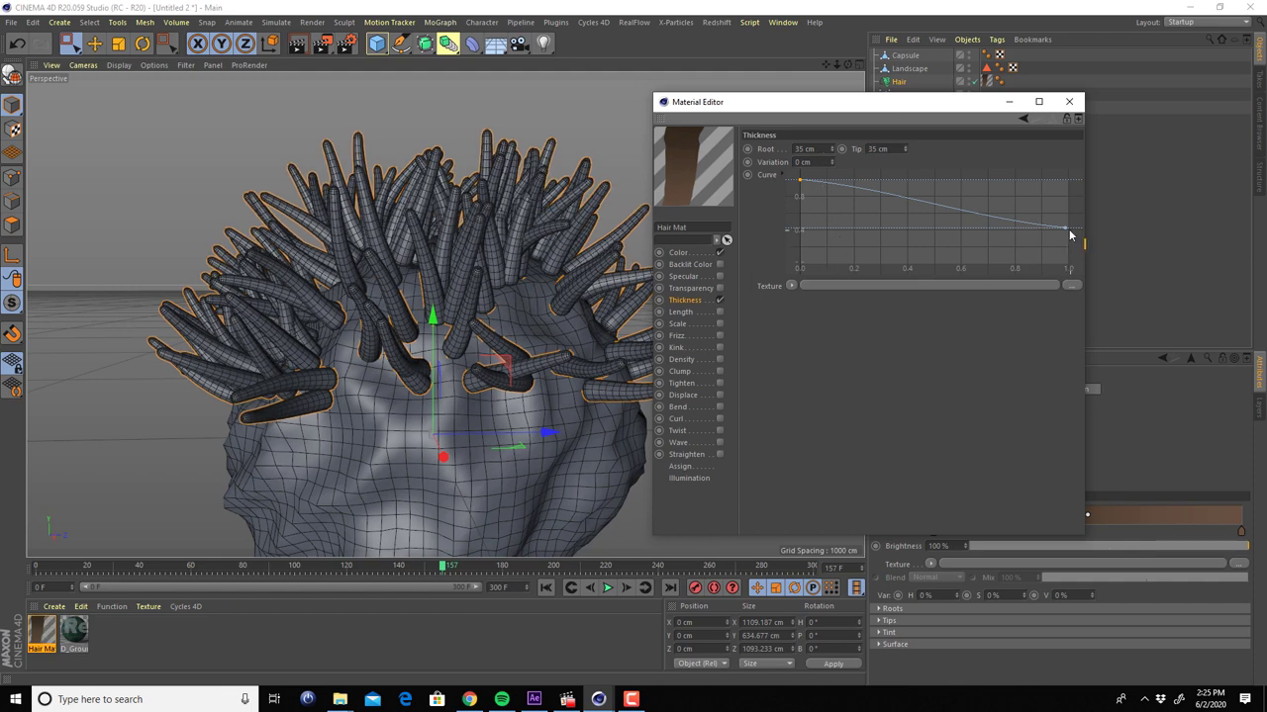
Raise the curve's end point, add 5.5 cm thickness variation, and close the material editor
mouse_move(1069, 235)
left_mouse_down()
mouse_move(1076, 201)
mouse_move(1079, 232)
left_mouse_up()
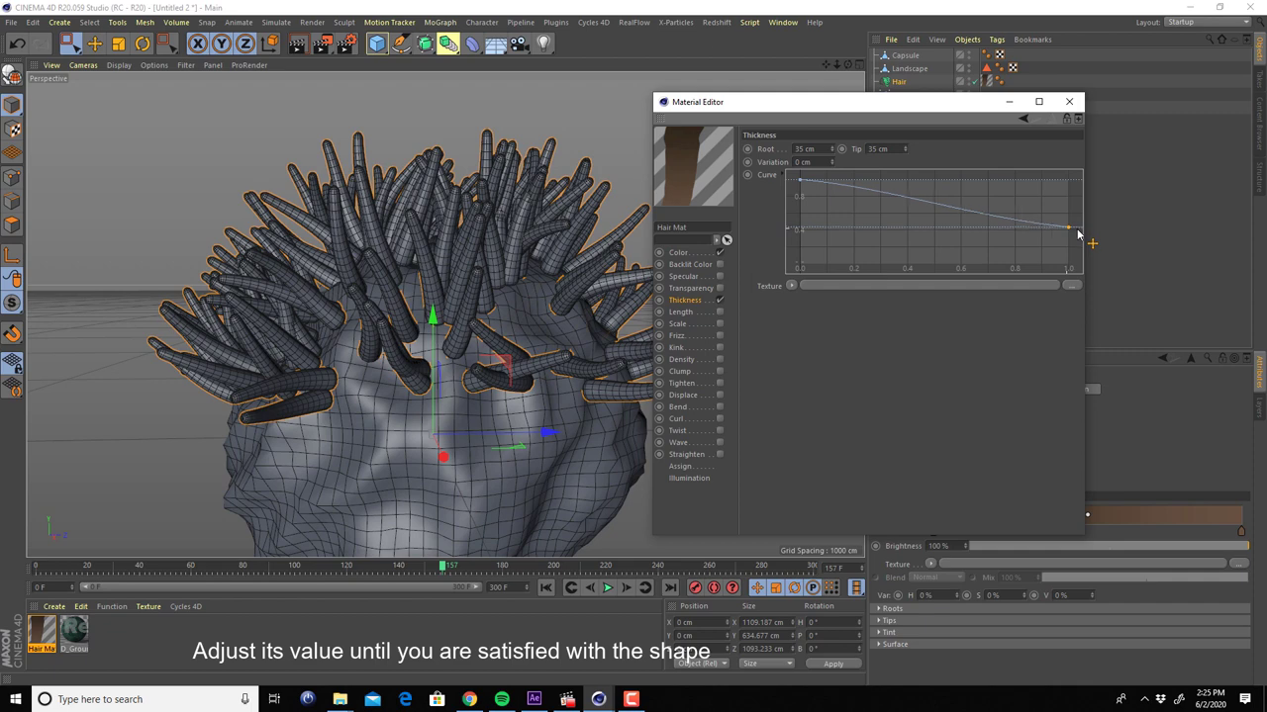
left_click_drag(1077, 233, 1078, 233)
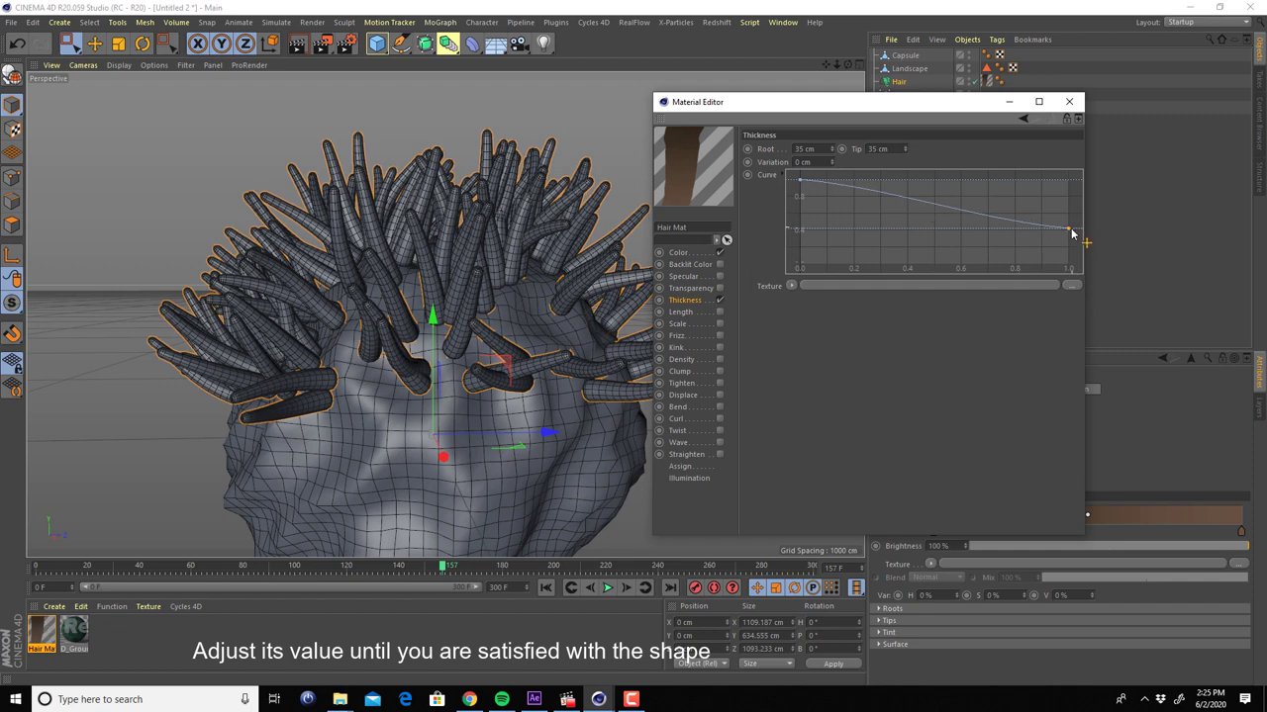
left_click_drag(1071, 232, 1077, 230)
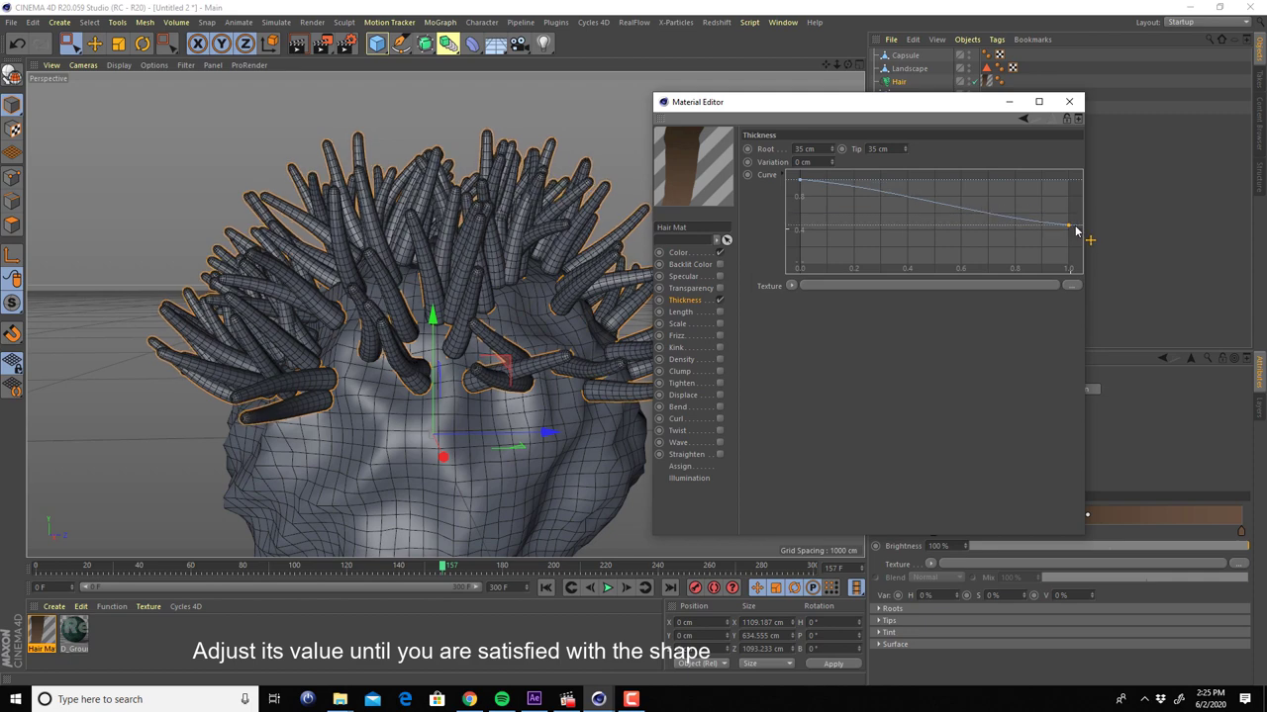
left_click_drag(831, 166, 831, 153)
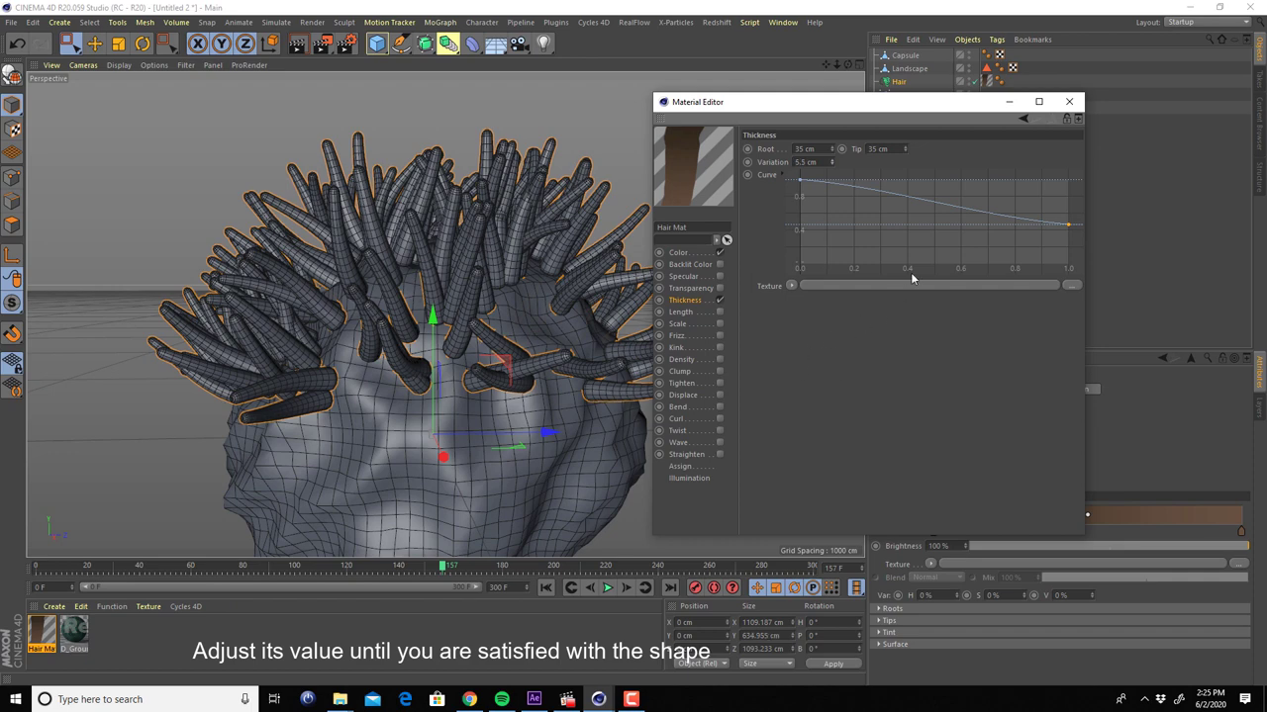
left_click(1008, 101)
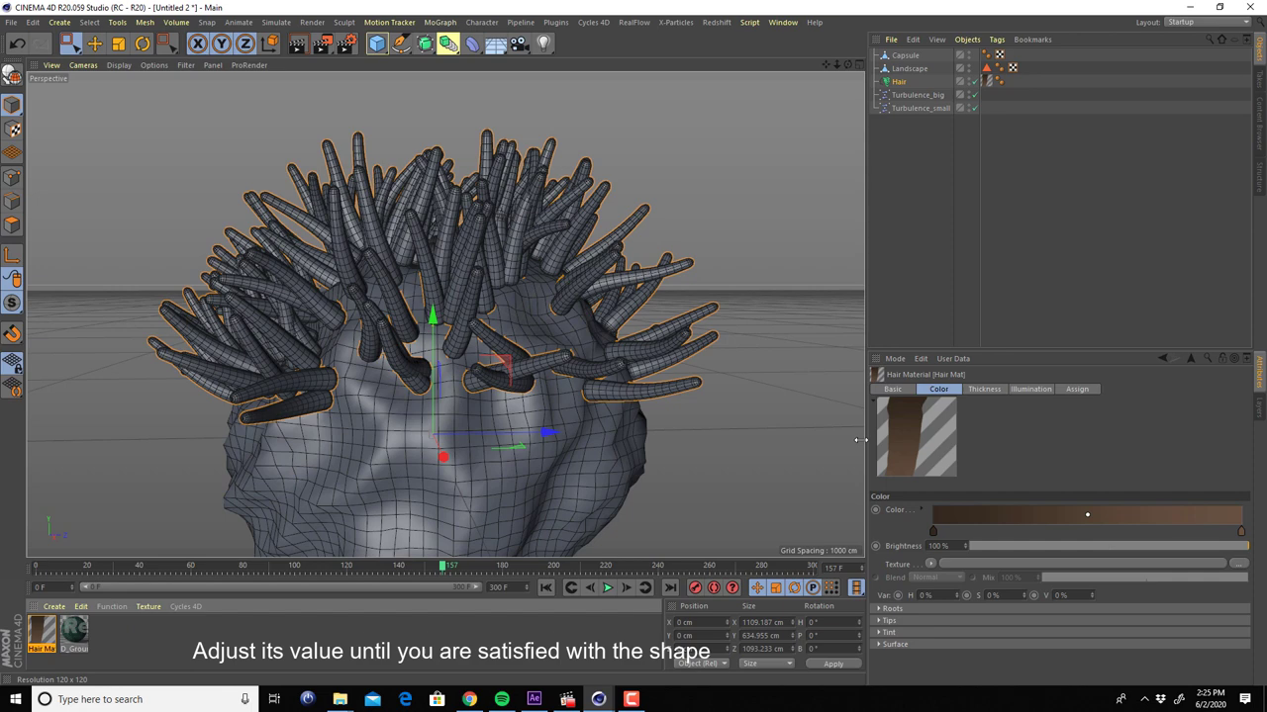
Play the hair simulation from the start, stop at frame 143, and reopen Hair Mat
left_click(546, 586)
left_click(608, 587)
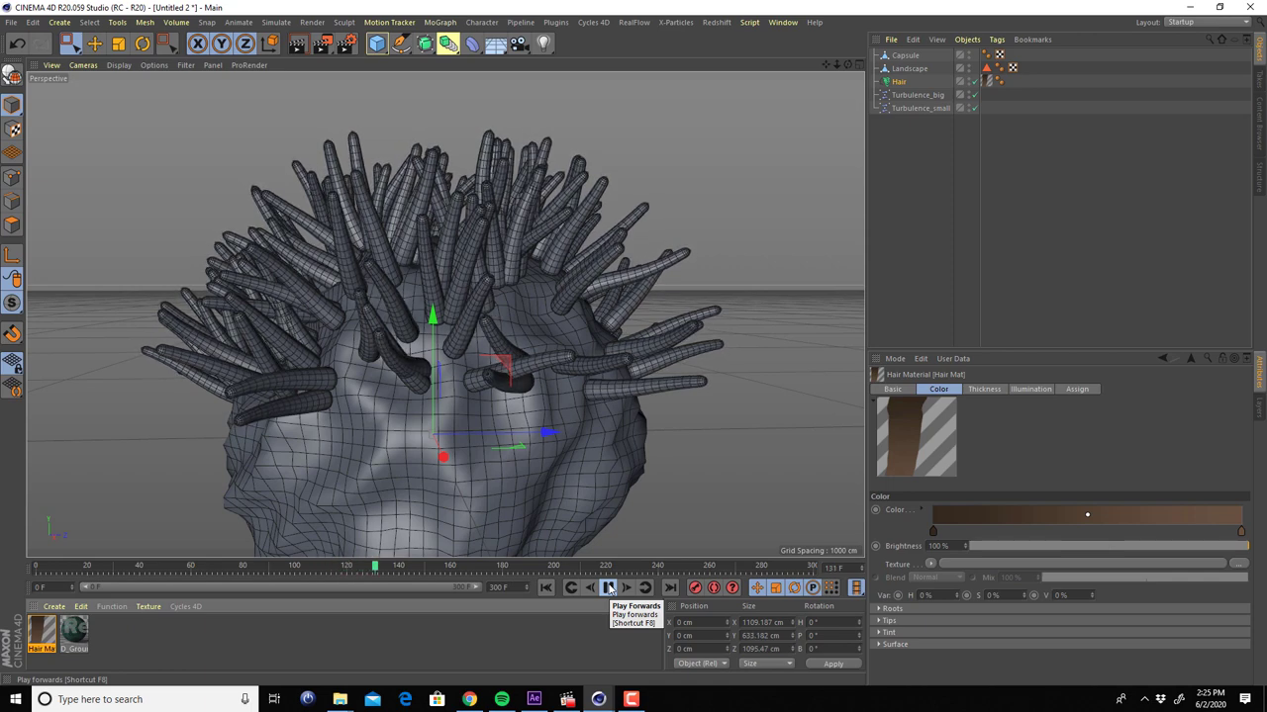
left_click(608, 587)
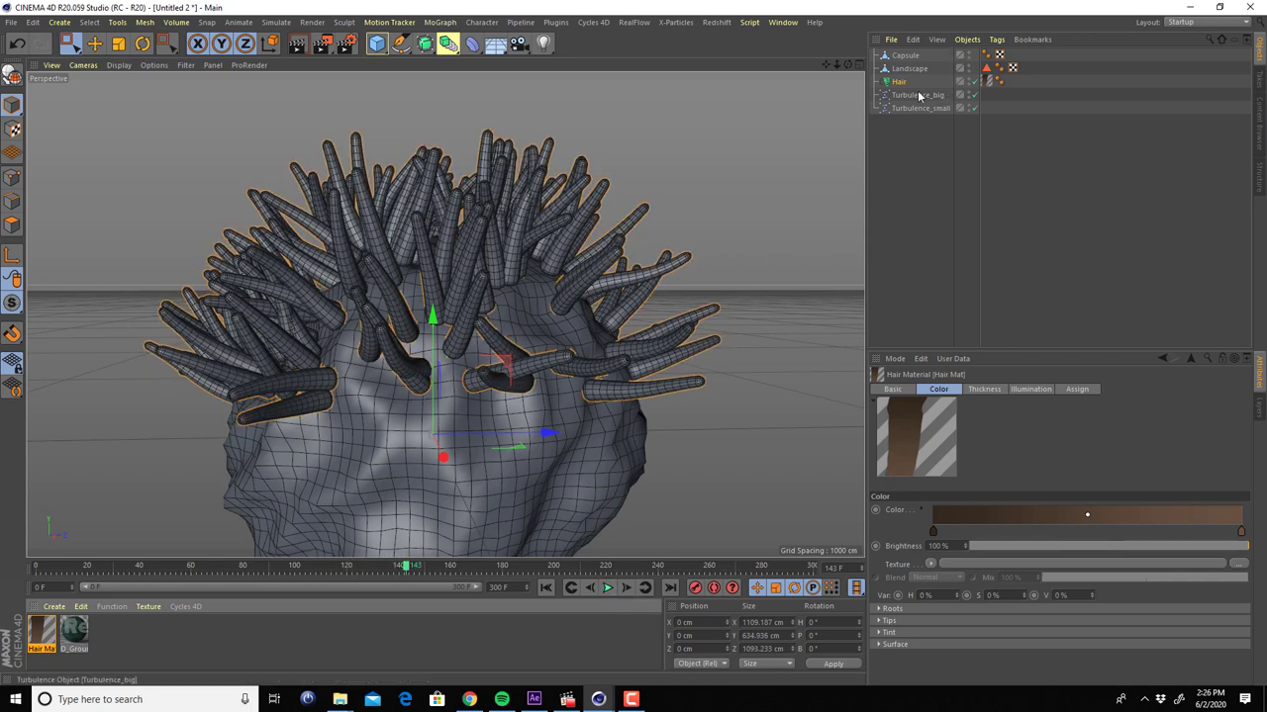
double_click(41, 637)
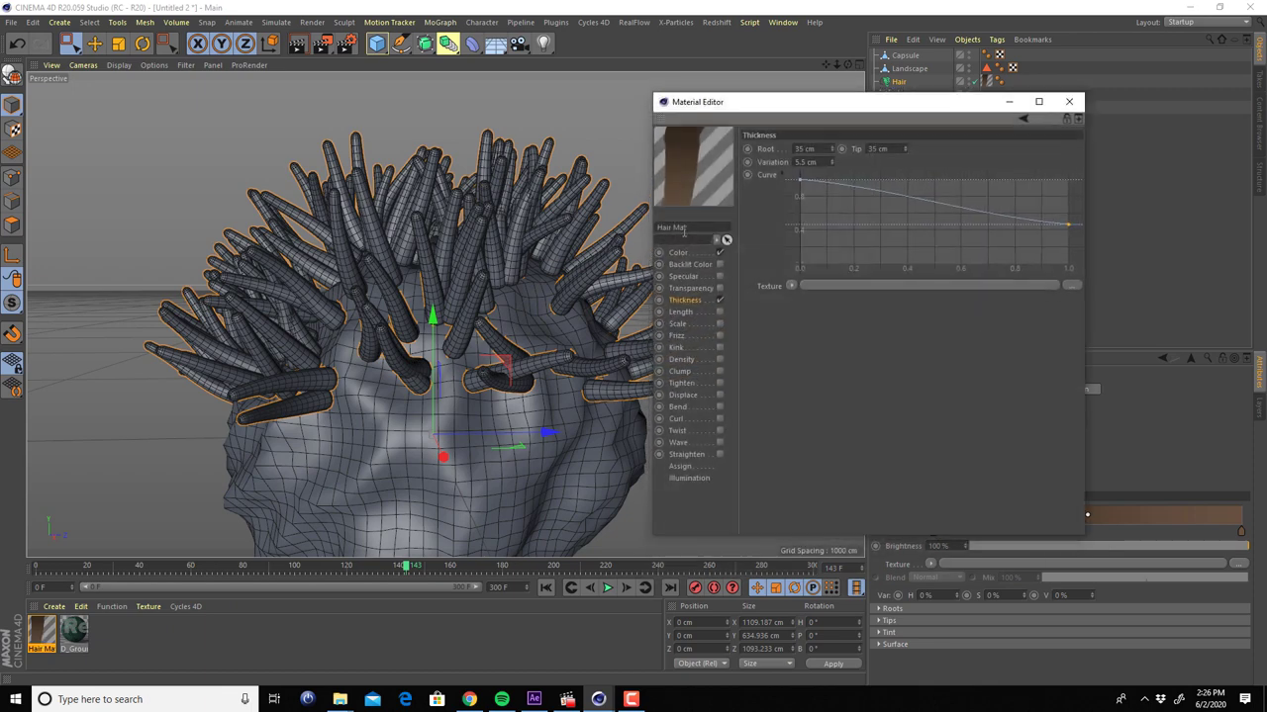
Enable Hair Mat's Length channel with 20% variation, then replay the animation back to frame 0
left_click(719, 312)
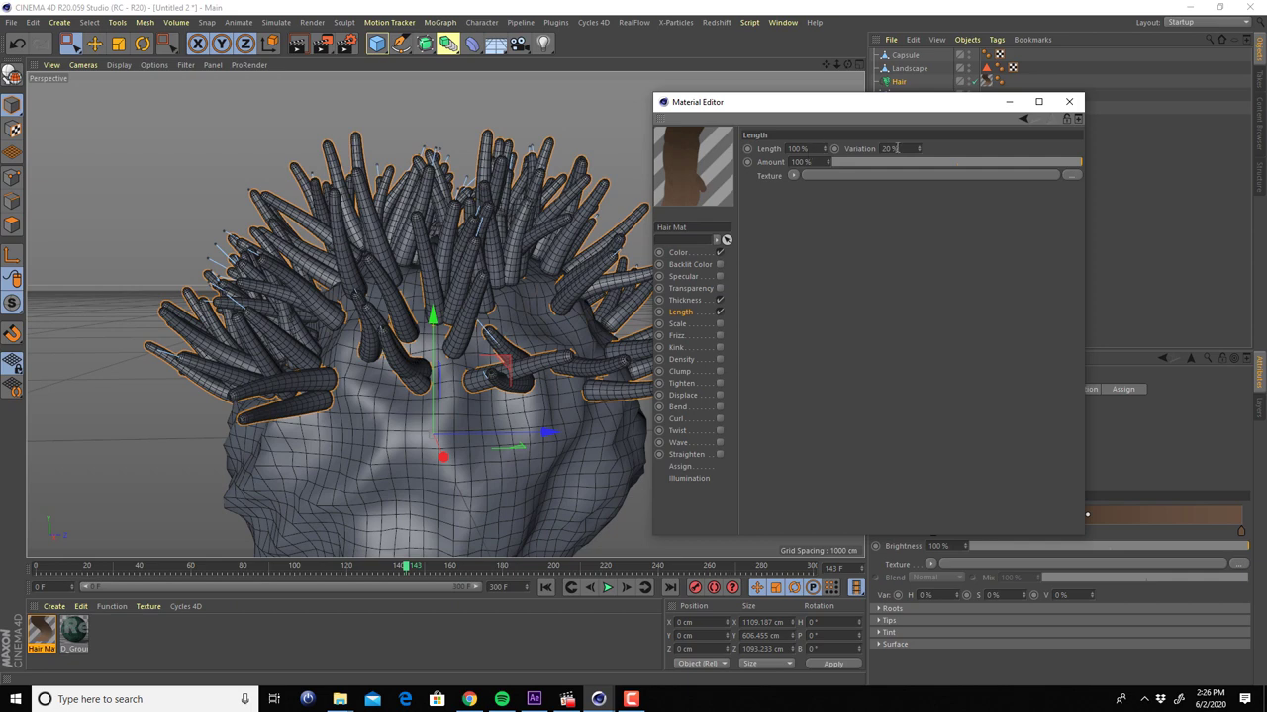
left_click(1008, 101)
left_click(547, 588)
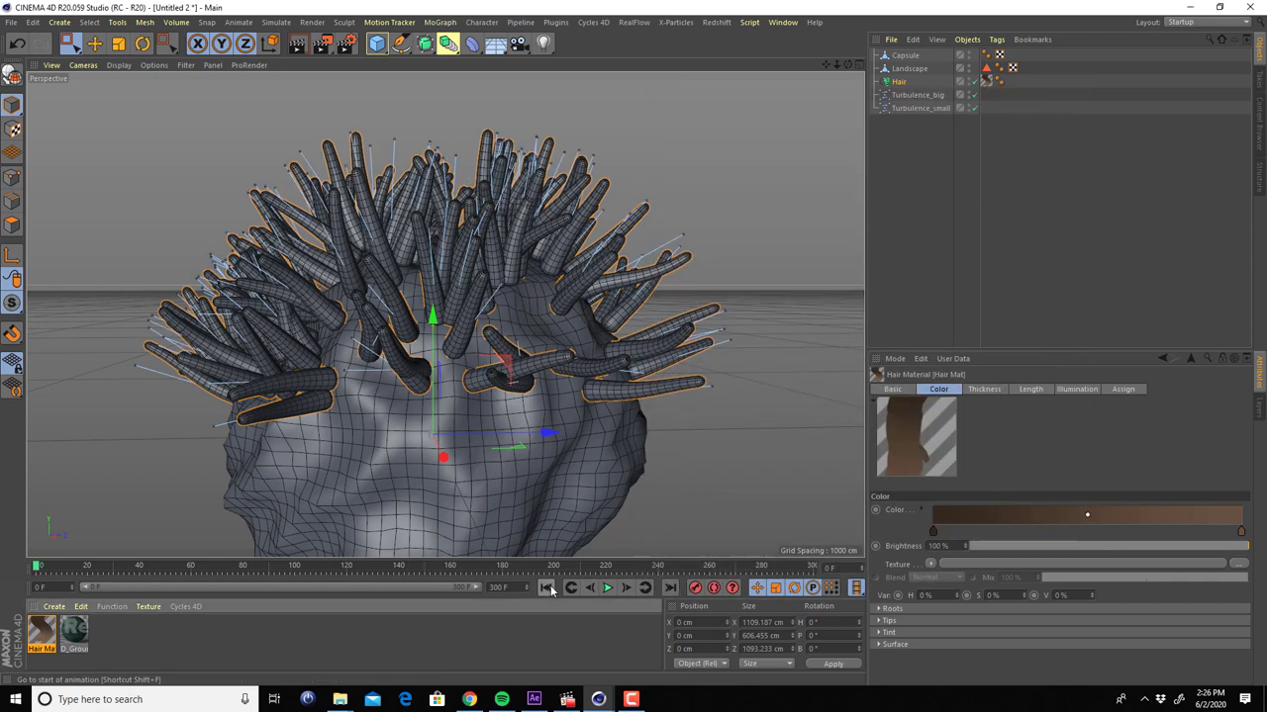
left_click(608, 588)
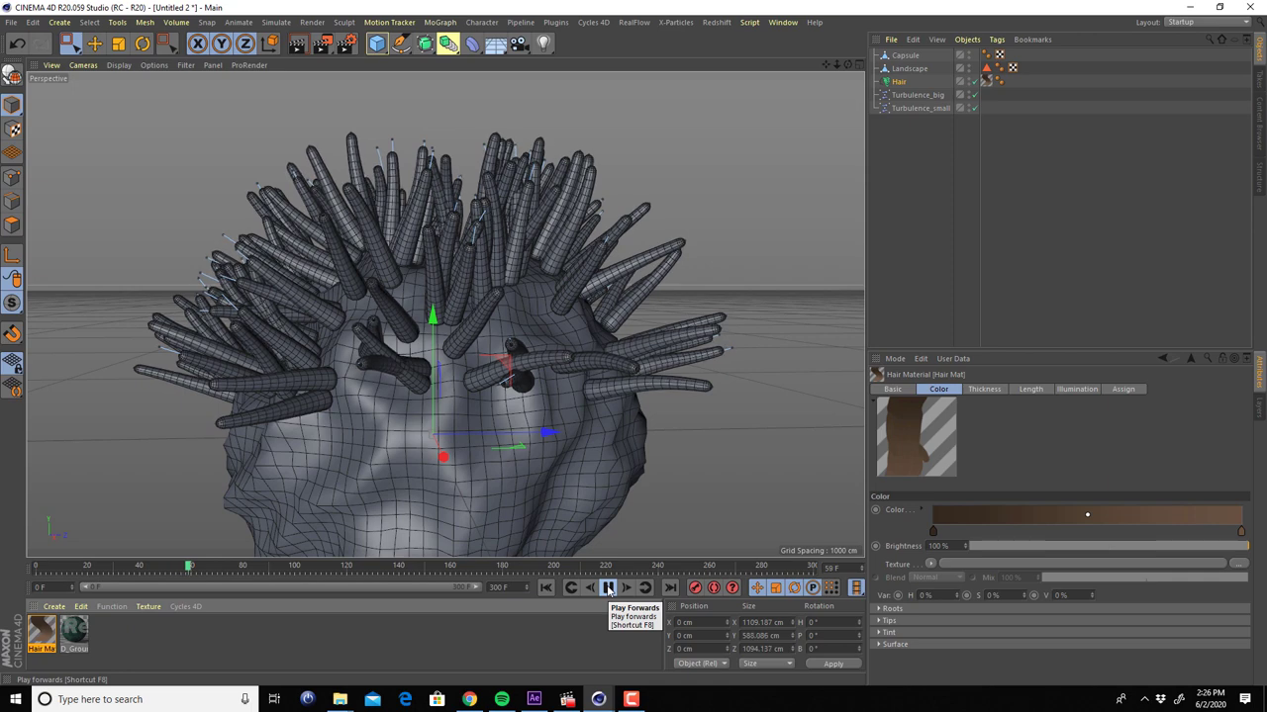
left_click(608, 588)
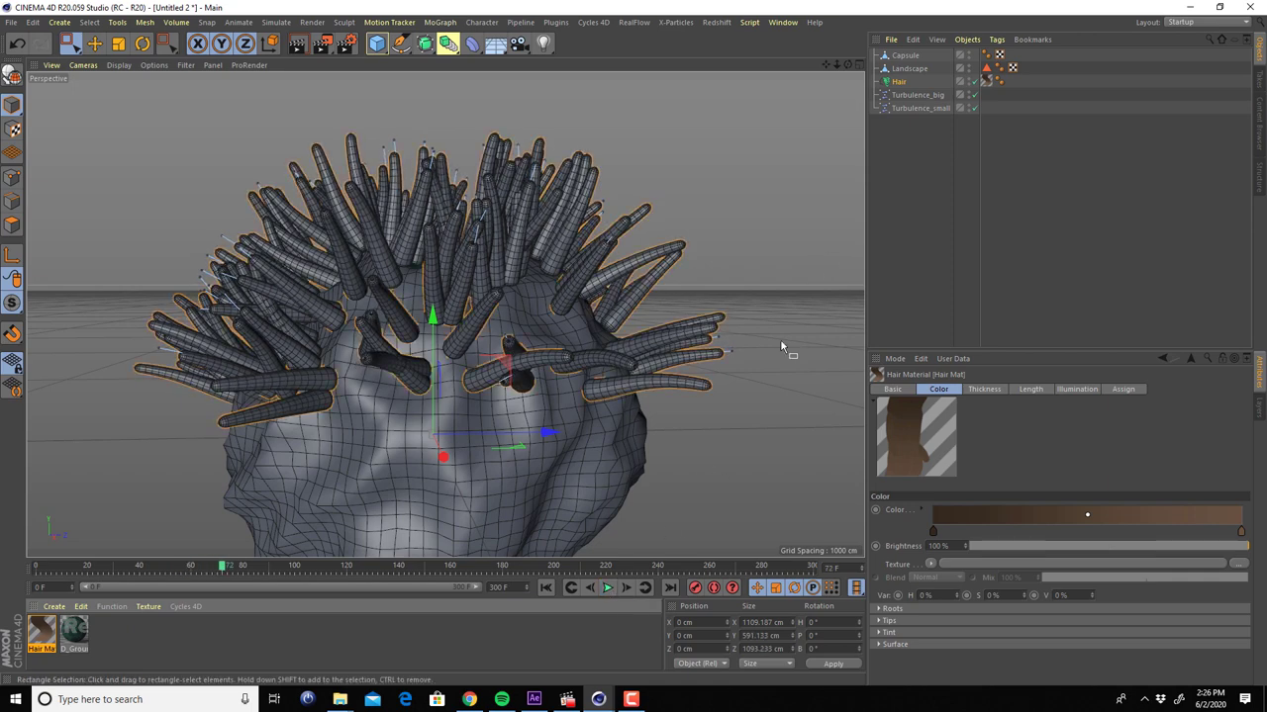
left_click(545, 587)
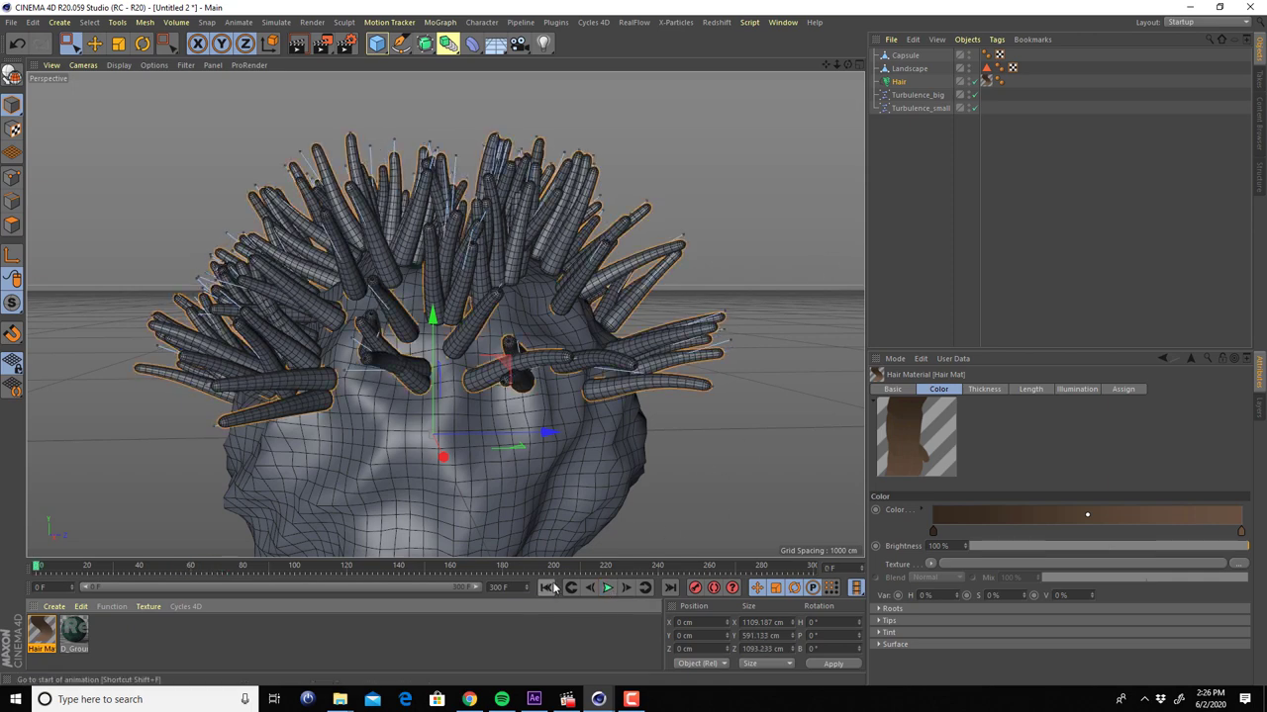
left_click(892, 140)
Set the scene end frame to 250 and calculate the Hair dynamics cache (12.64 MB)
left_click(898, 83)
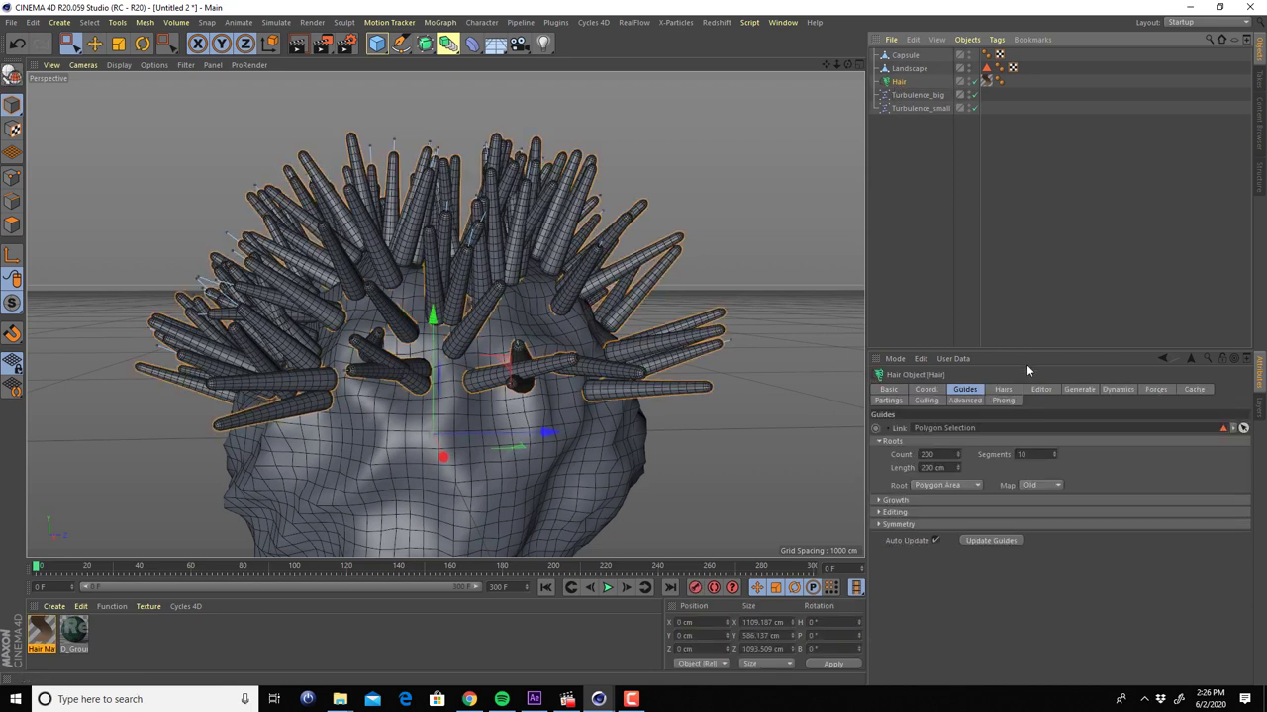
left_click(1194, 390)
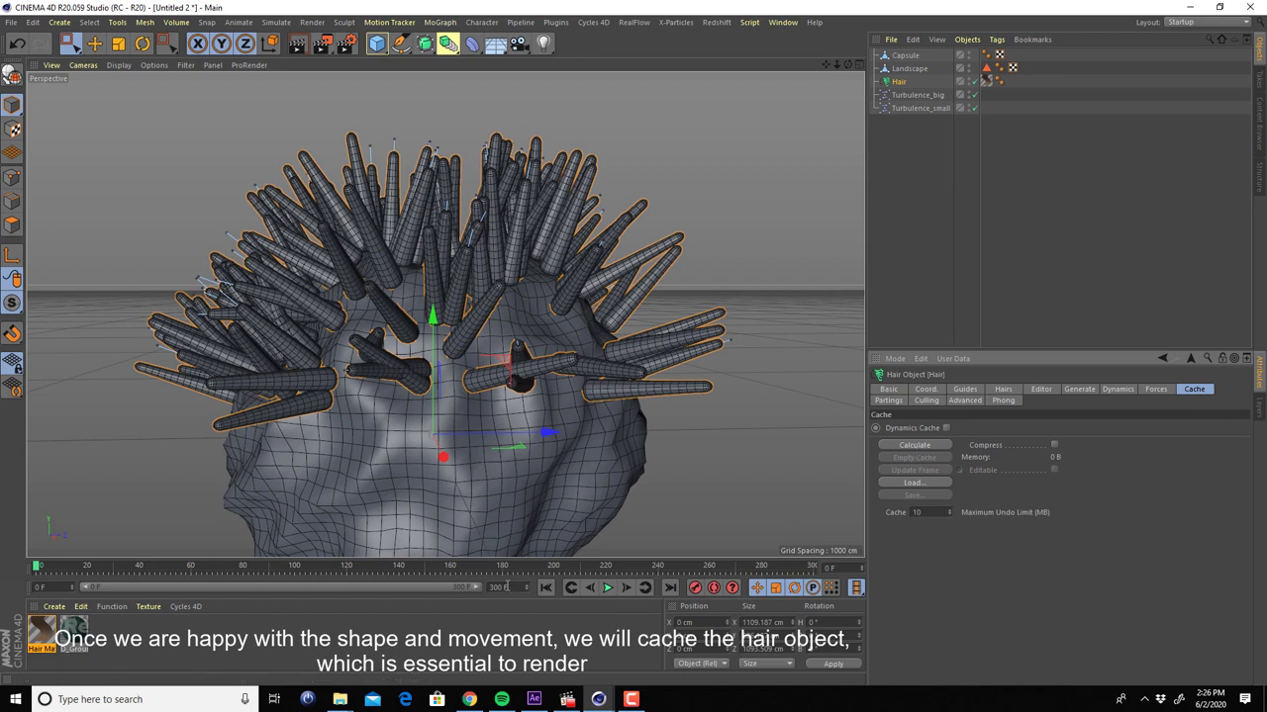
left_click(510, 587)
type("250")
key("Return")
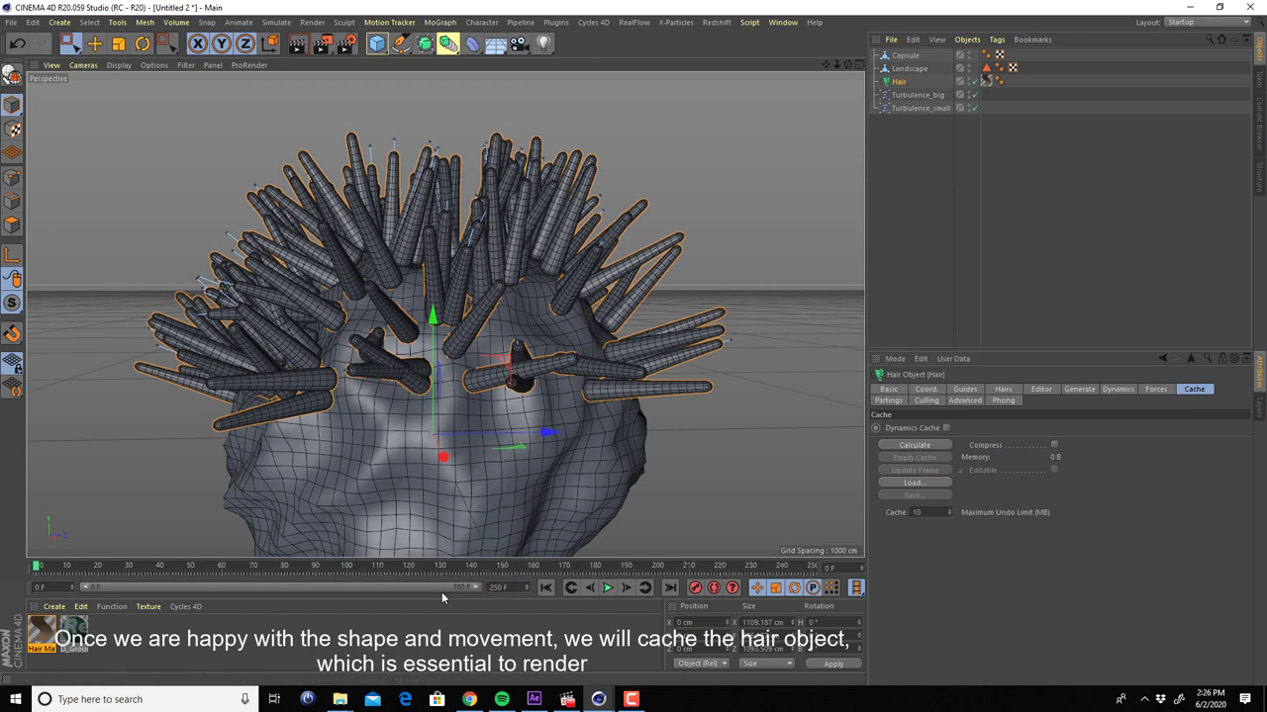
left_click(914, 445)
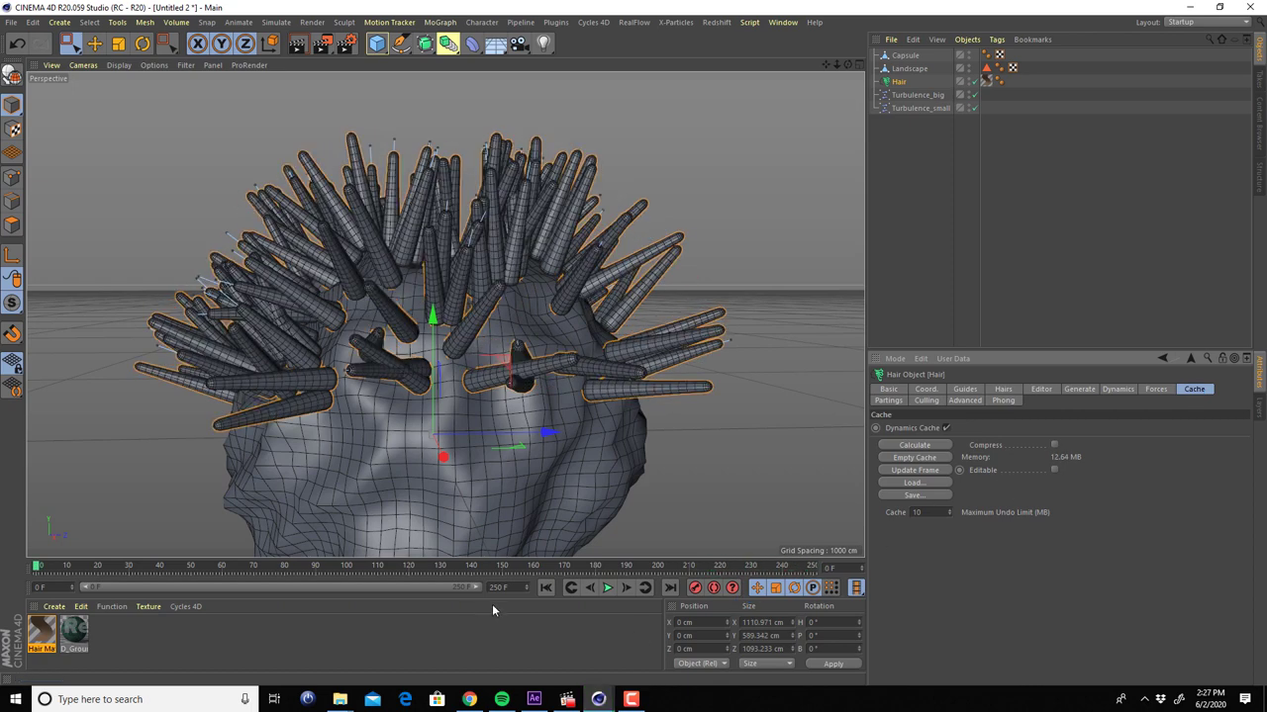
Scrub through the cached hair animation, checking the tentacles at frame 82
left_click(543, 589)
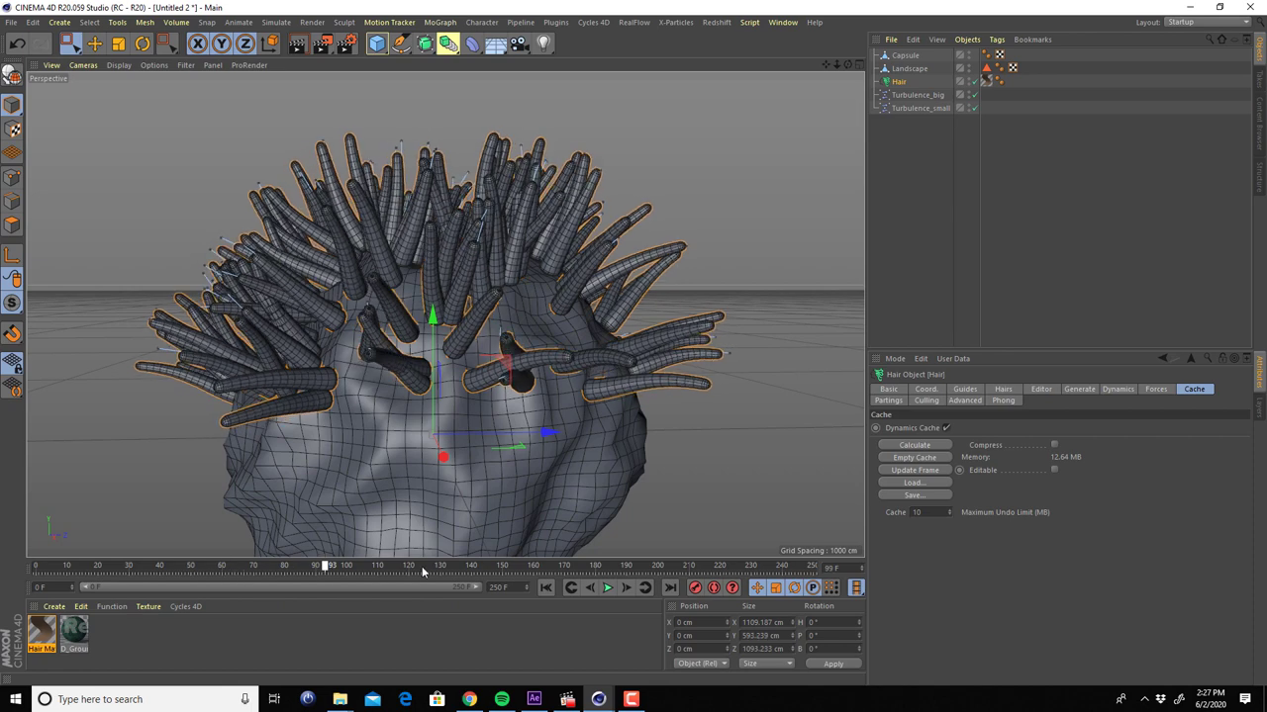
mouse_move(109, 574)
left_mouse_down()
mouse_move(803, 577)
mouse_move(302, 564)
left_mouse_up()
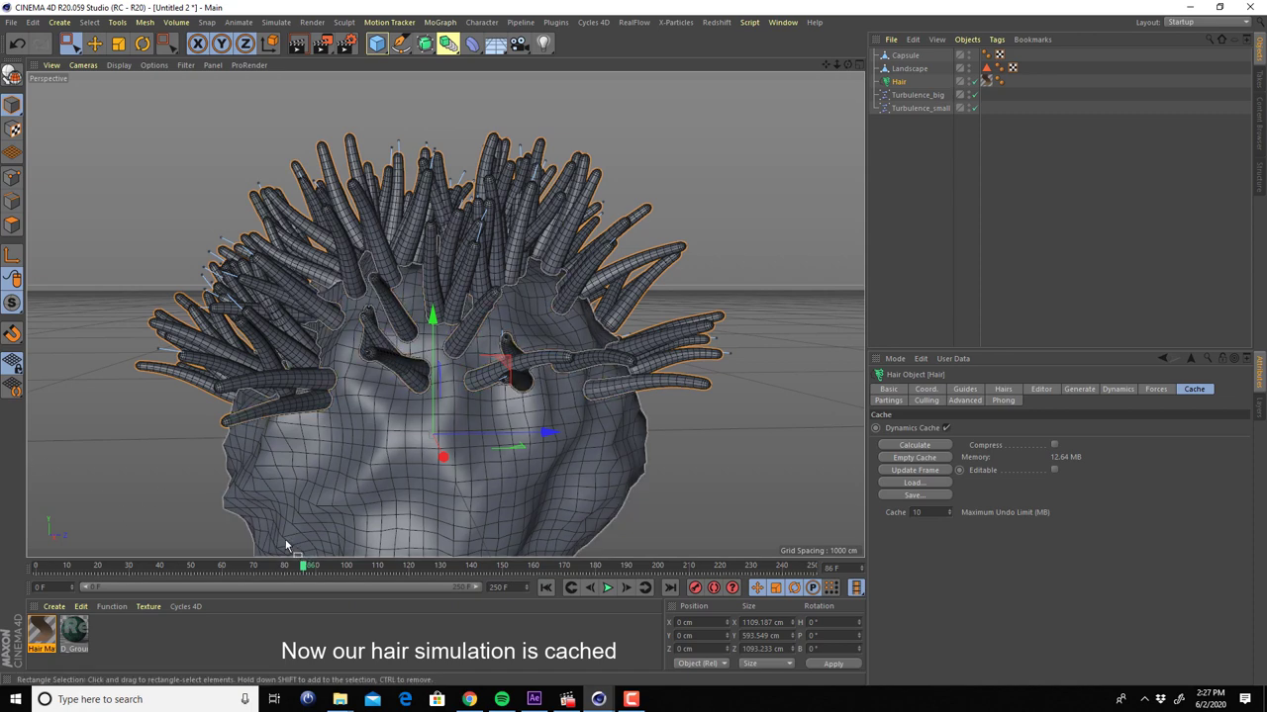
mouse_move(305, 569)
left_mouse_down()
mouse_move(529, 554)
mouse_move(54, 564)
mouse_move(158, 564)
left_mouse_up()
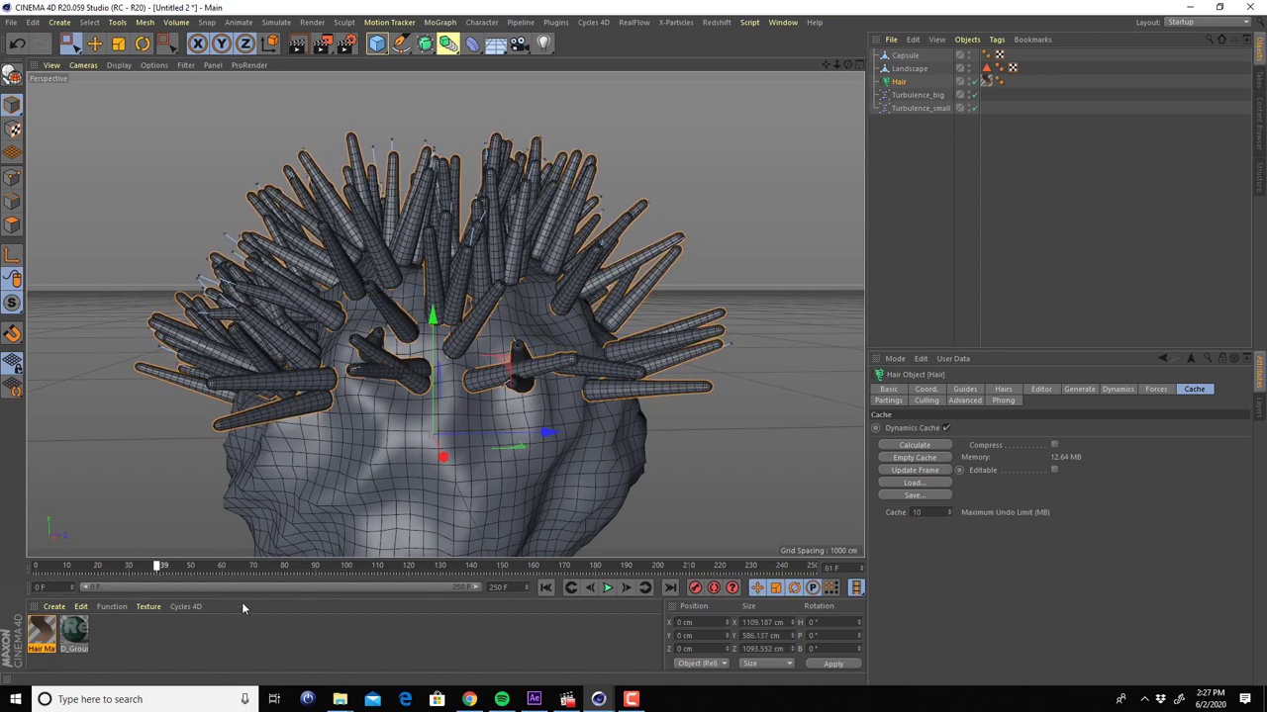
left_click(289, 565)
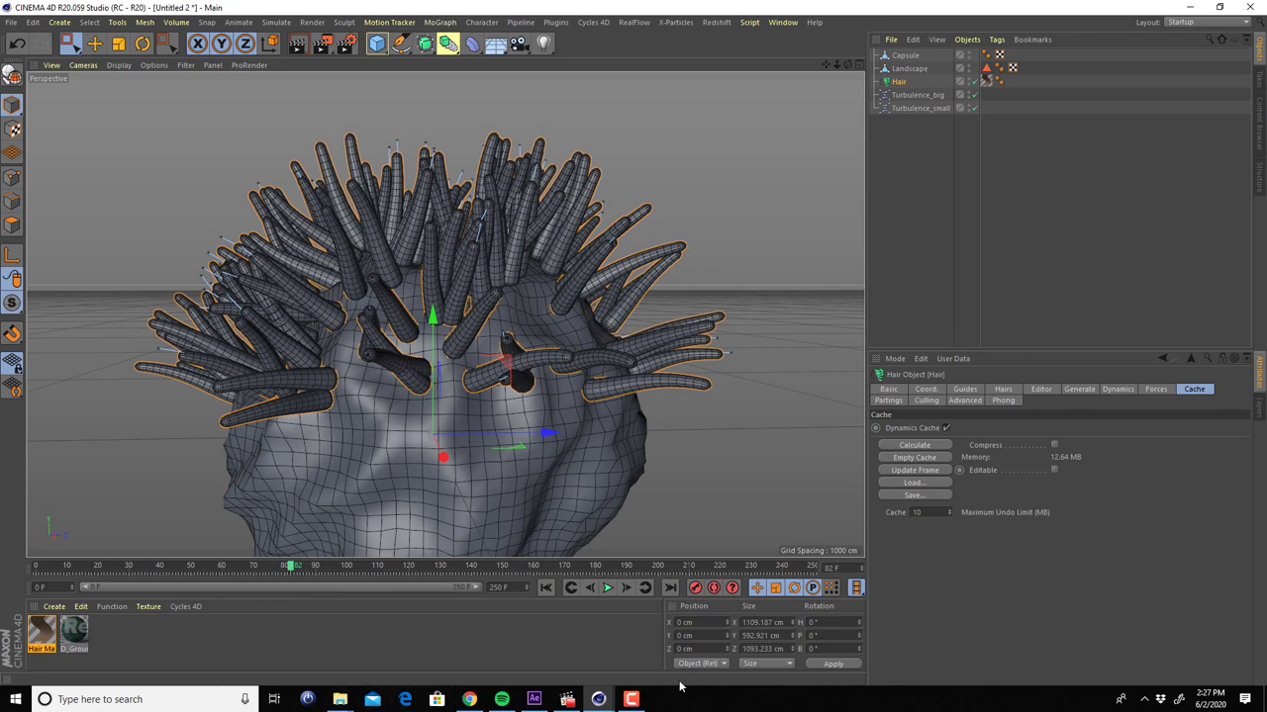
left_click(630, 699)
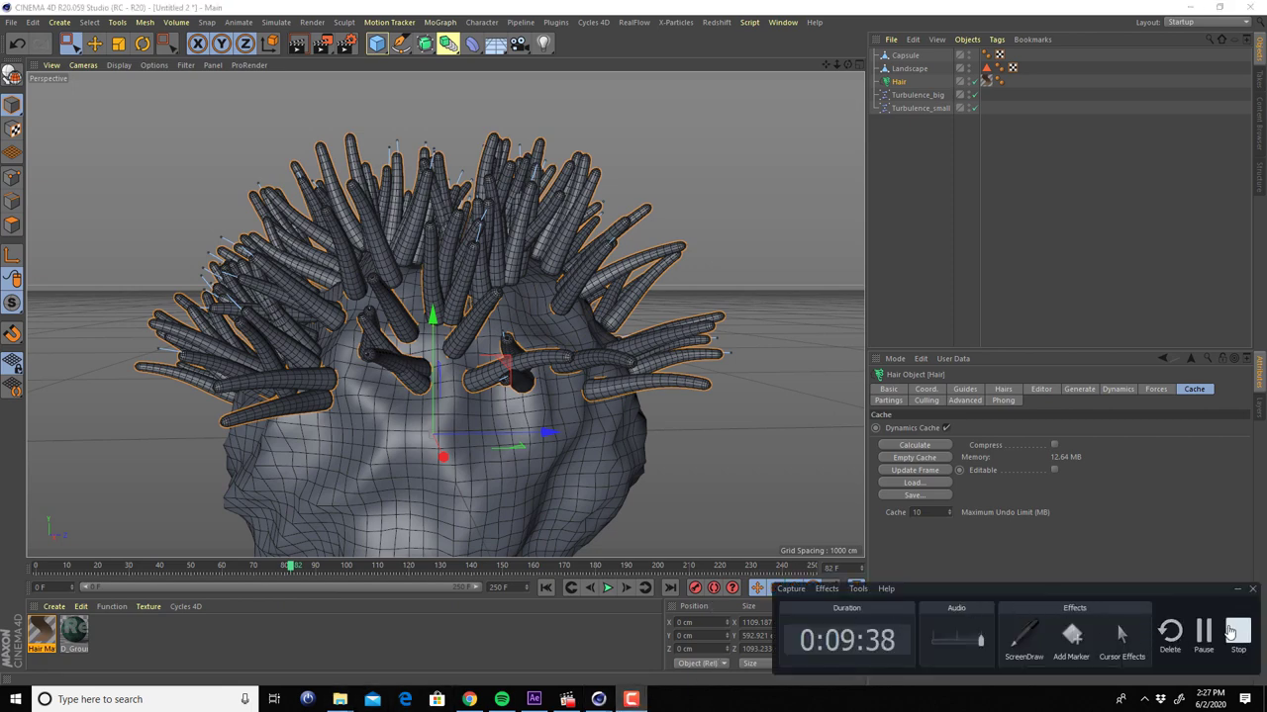
Add a 36 mm camera and view through it, then open the Material Manager's Create options
left_click(1230, 631)
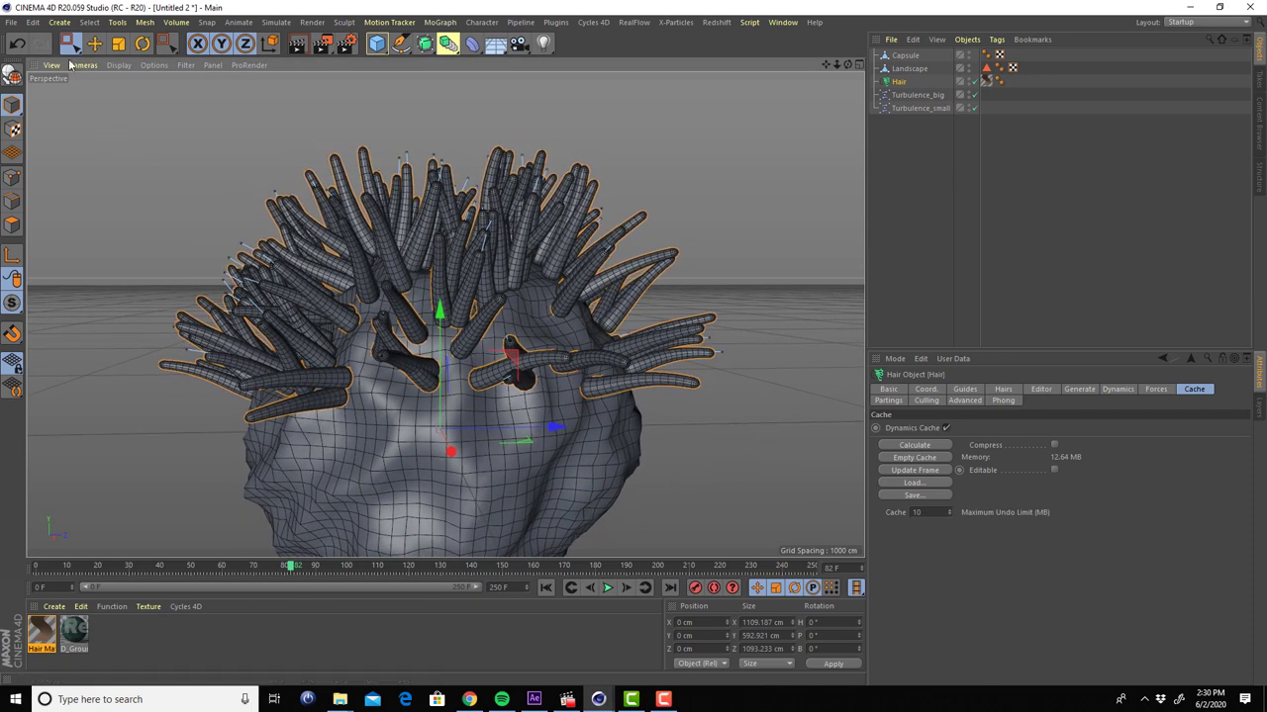
left_click(59, 22)
mouse_move(63, 161)
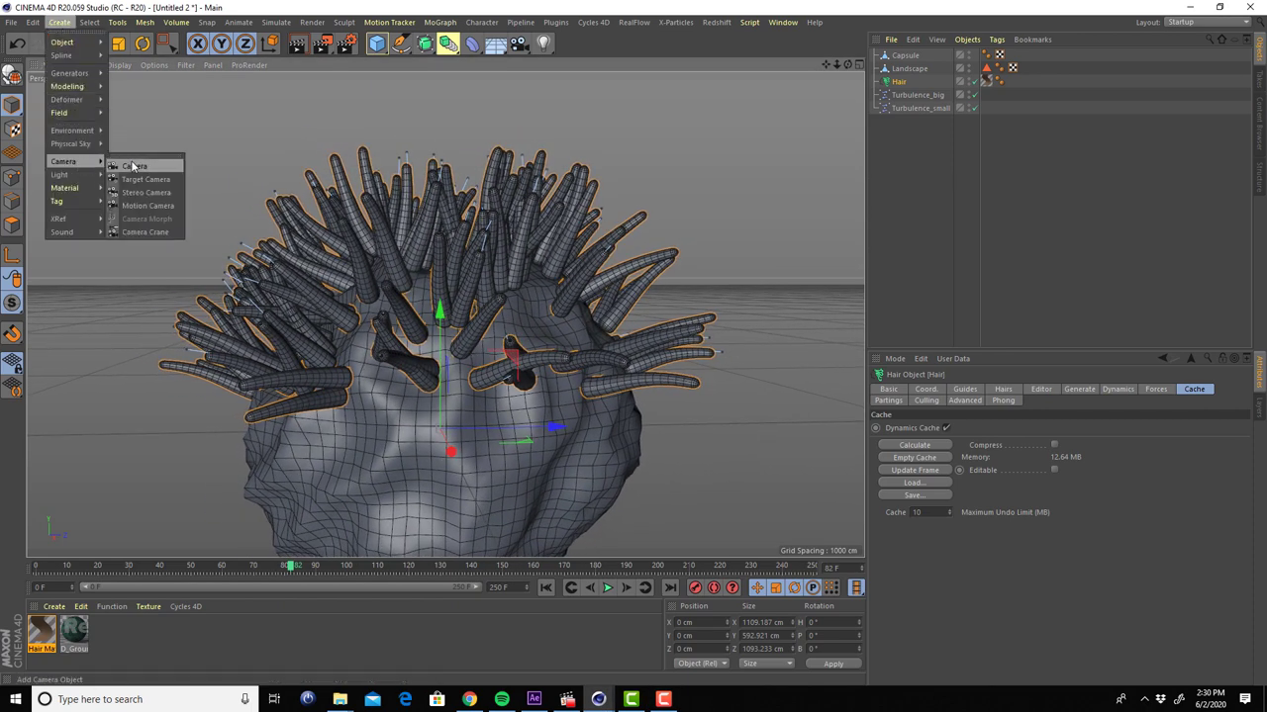
left_click(134, 167)
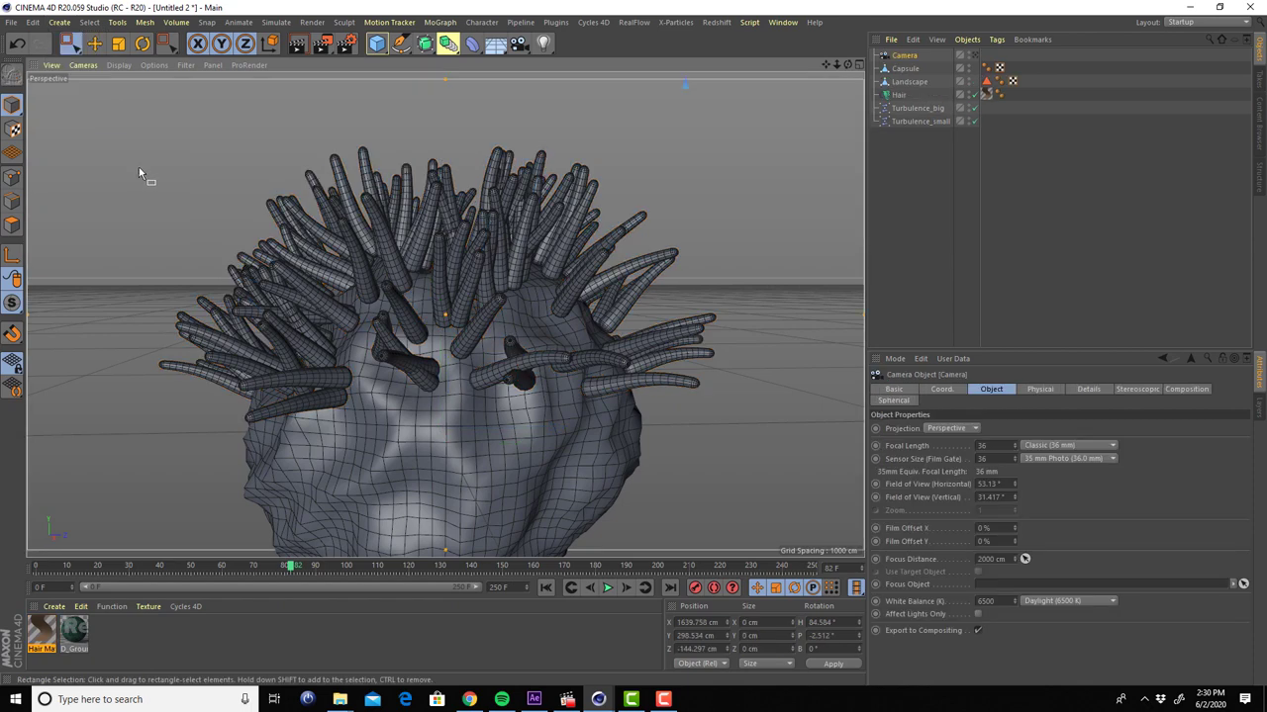
left_click(975, 56)
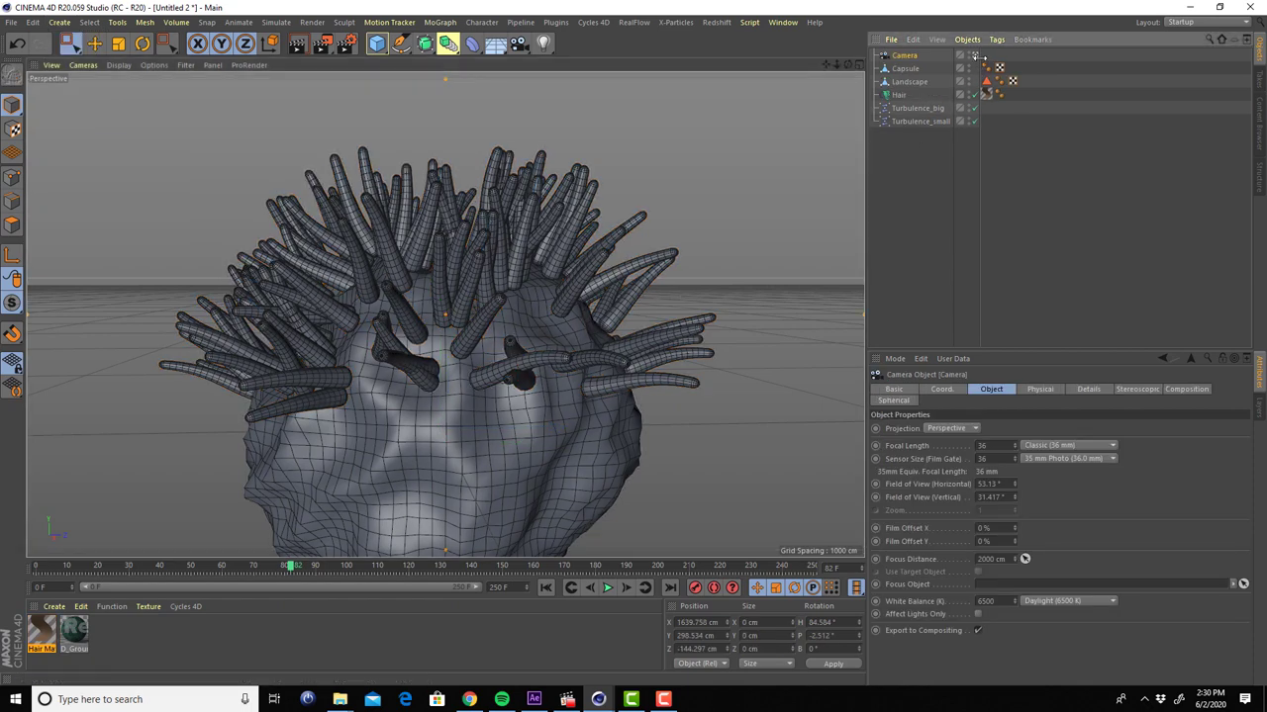
left_click(975, 55)
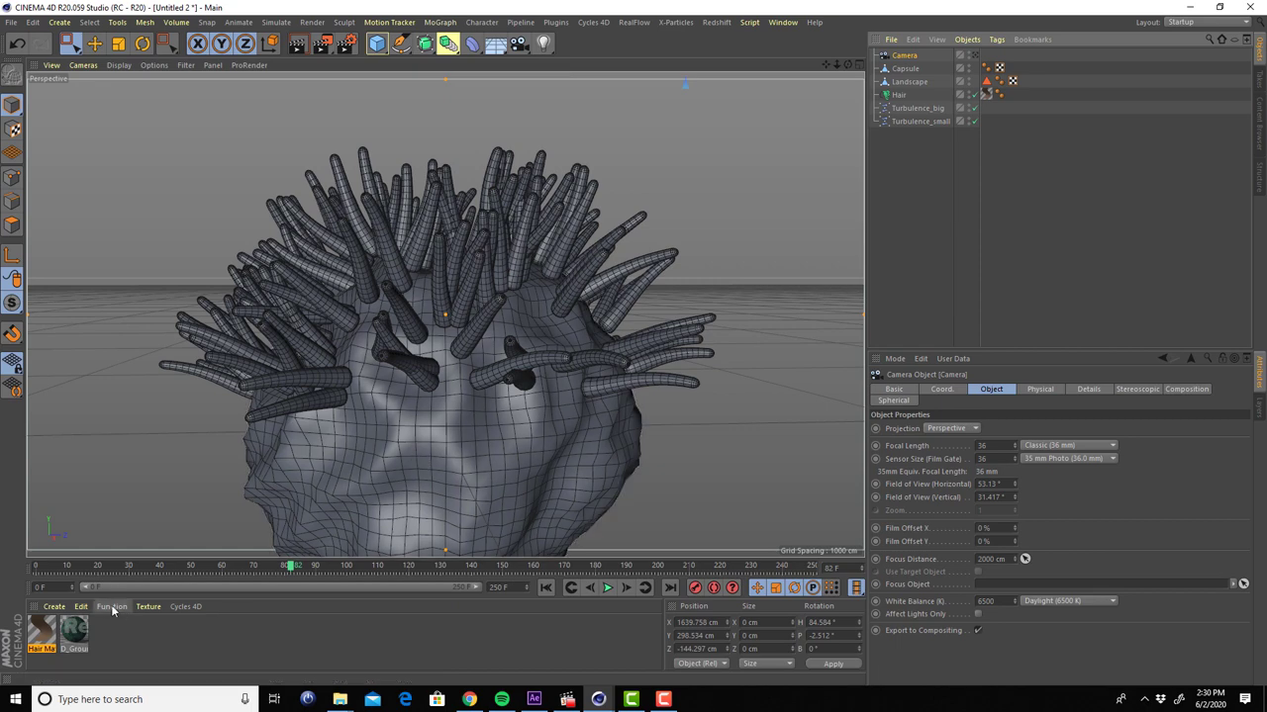
left_click(54, 607)
mouse_move(71, 467)
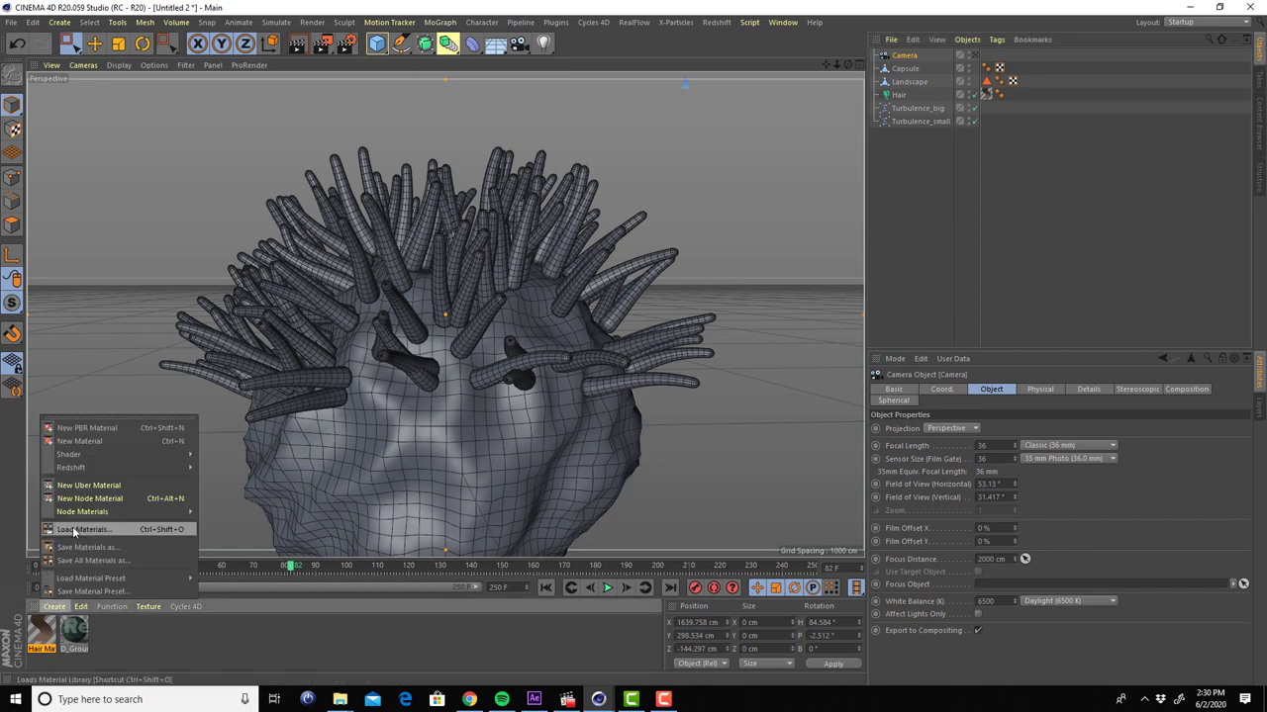
mouse_move(216, 468)
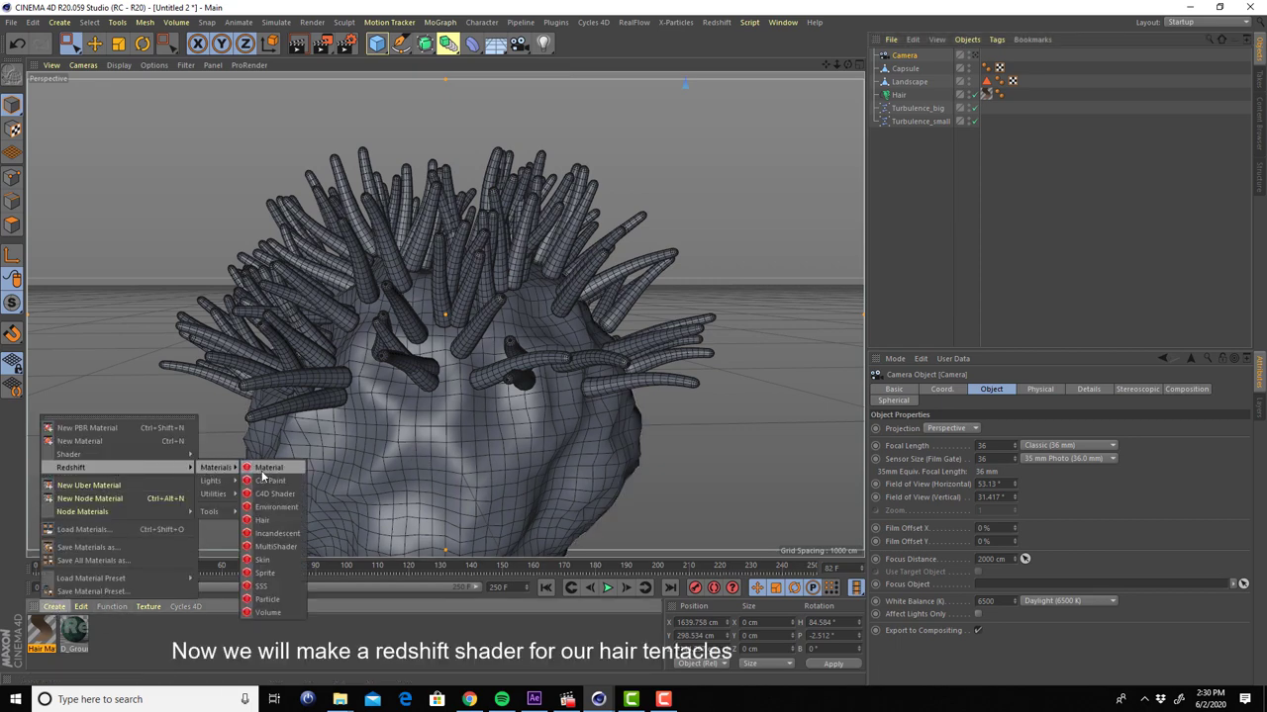
Create a new RS Material and spread out its nodes in the Shader Graph
left_click(268, 477)
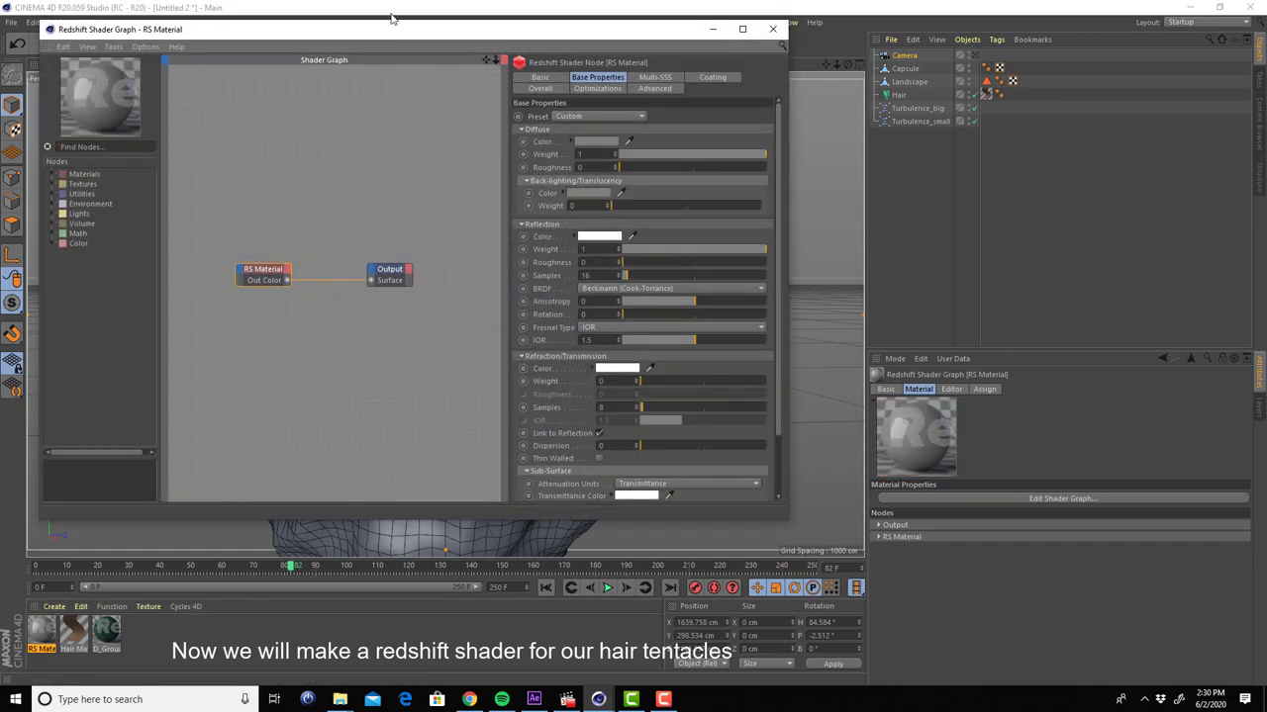
left_click_drag(396, 36, 717, 95)
left_click_drag(581, 319, 654, 280)
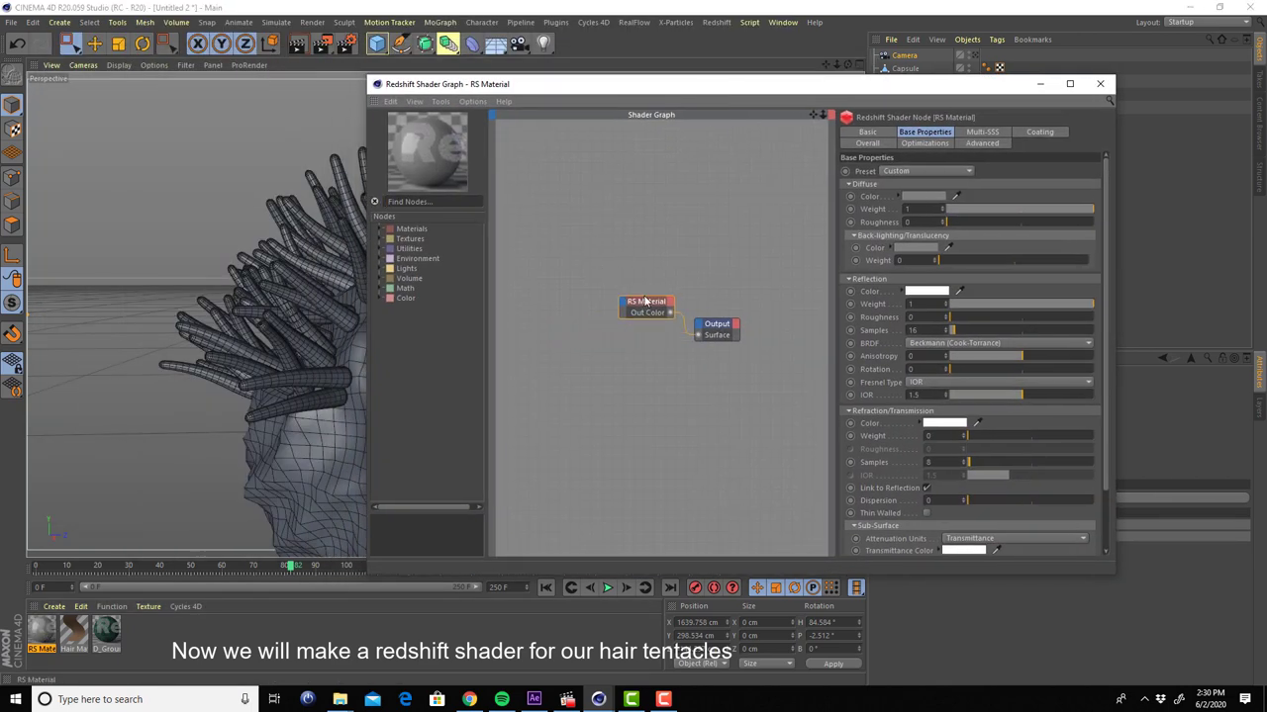
left_click_drag(716, 327, 771, 346)
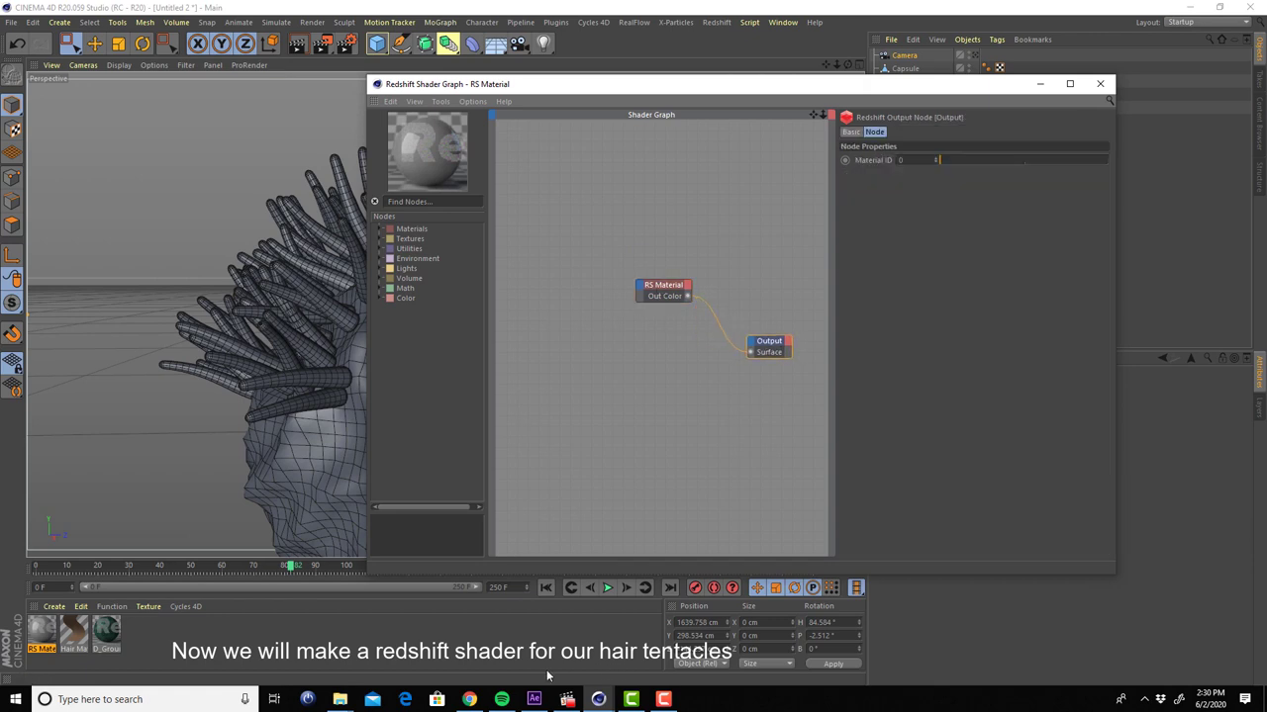
Drag grey-grunge-color.jpg from the tex folder into the Shader Graph
left_click(340, 699)
left_click(327, 621)
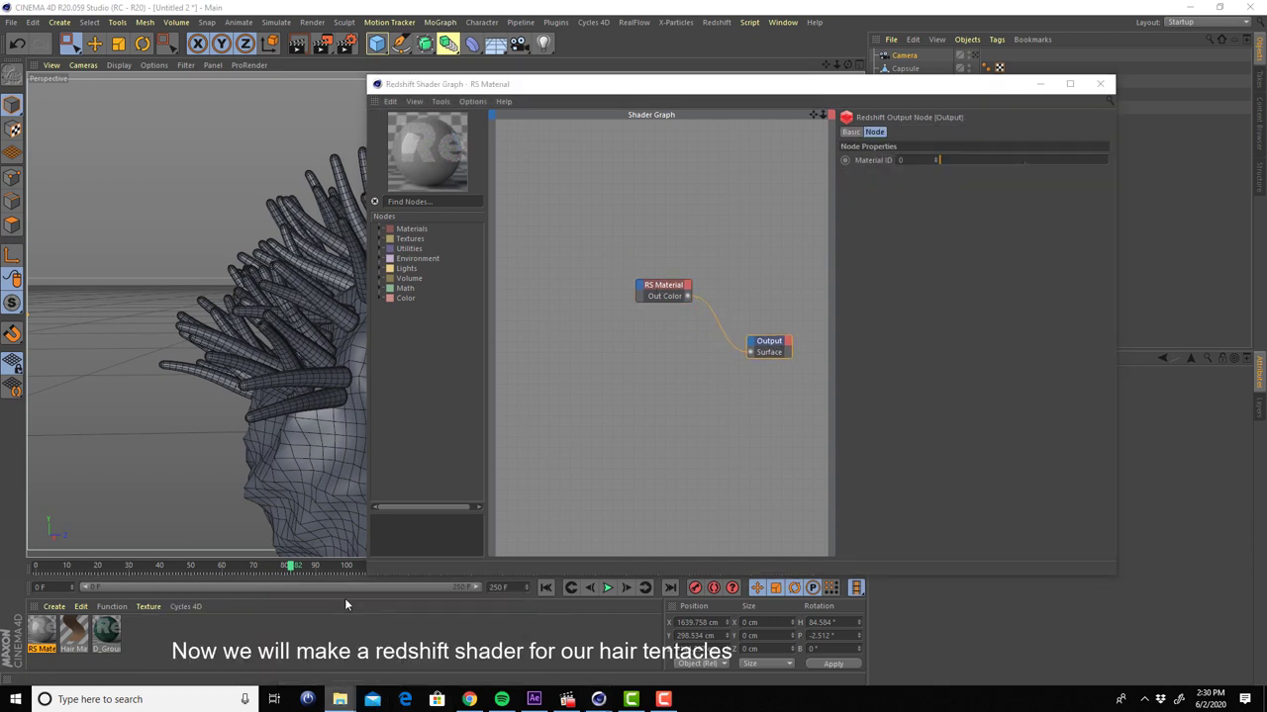
left_click_drag(759, 138, 763, 162)
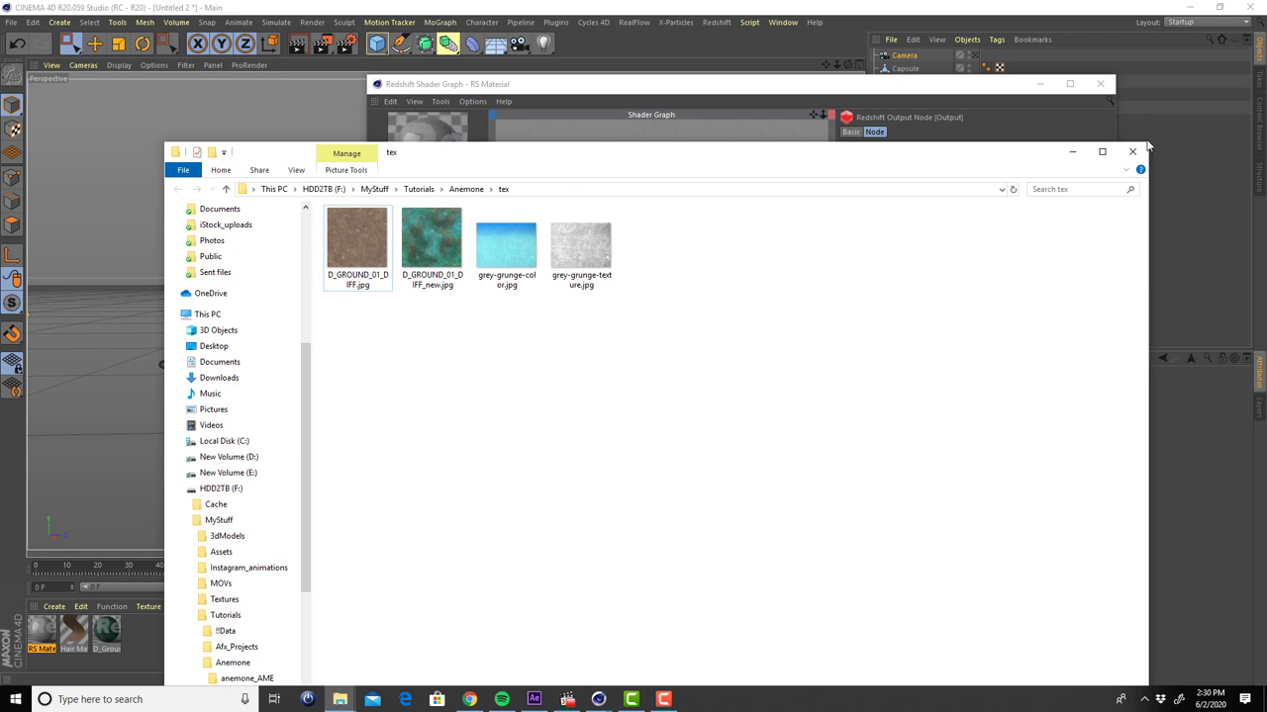
left_click_drag(1148, 144, 806, 299)
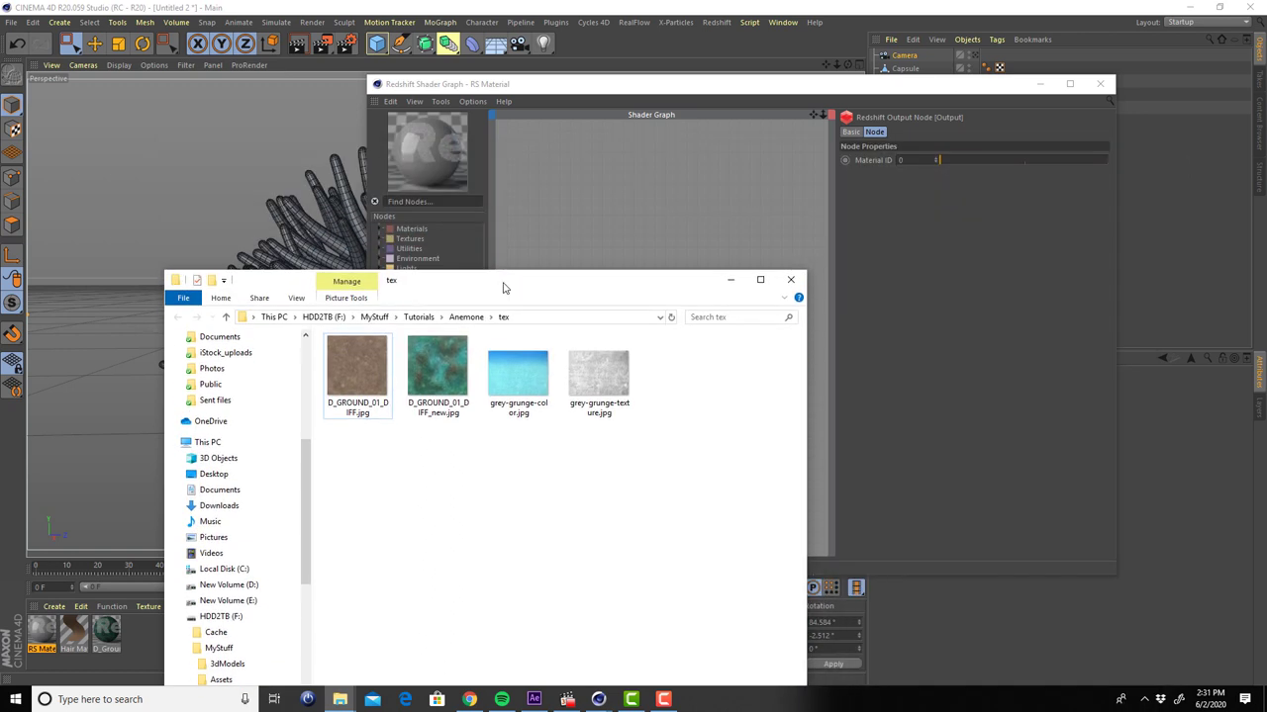
left_click_drag(612, 297, 473, 185)
left_click_drag(537, 89, 686, 108)
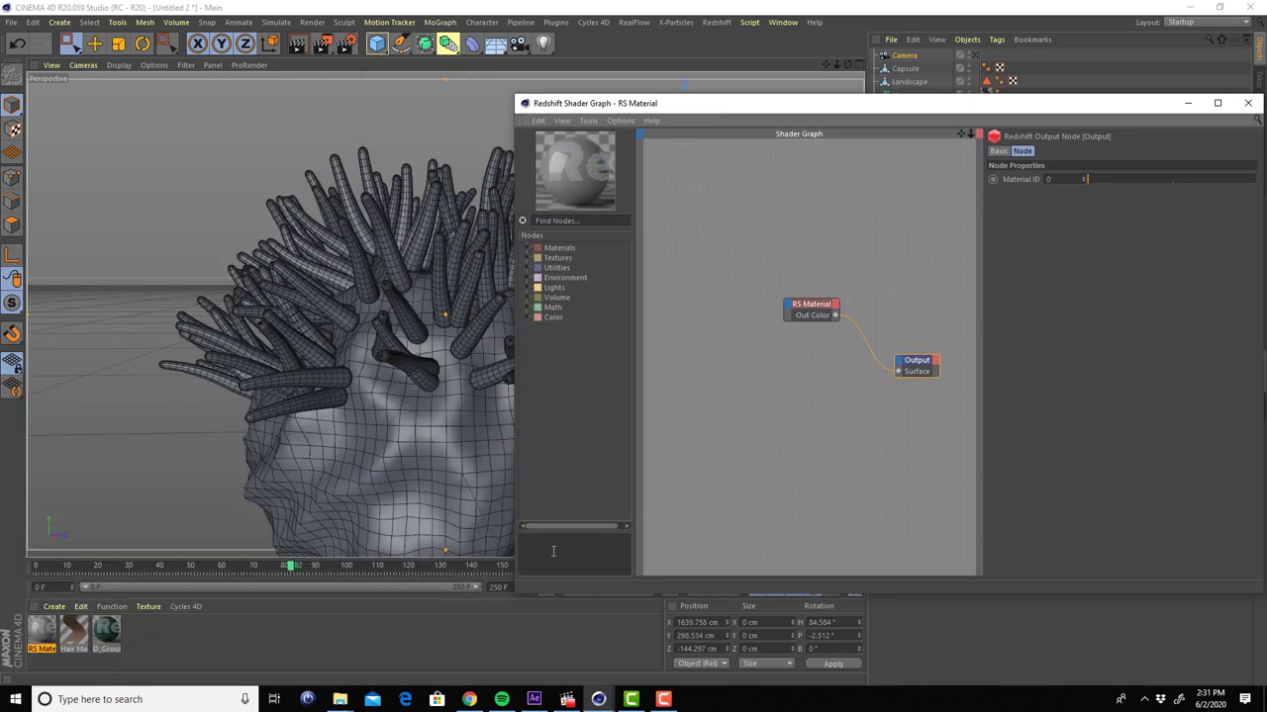
mouse_move(340, 700)
left_click(316, 630)
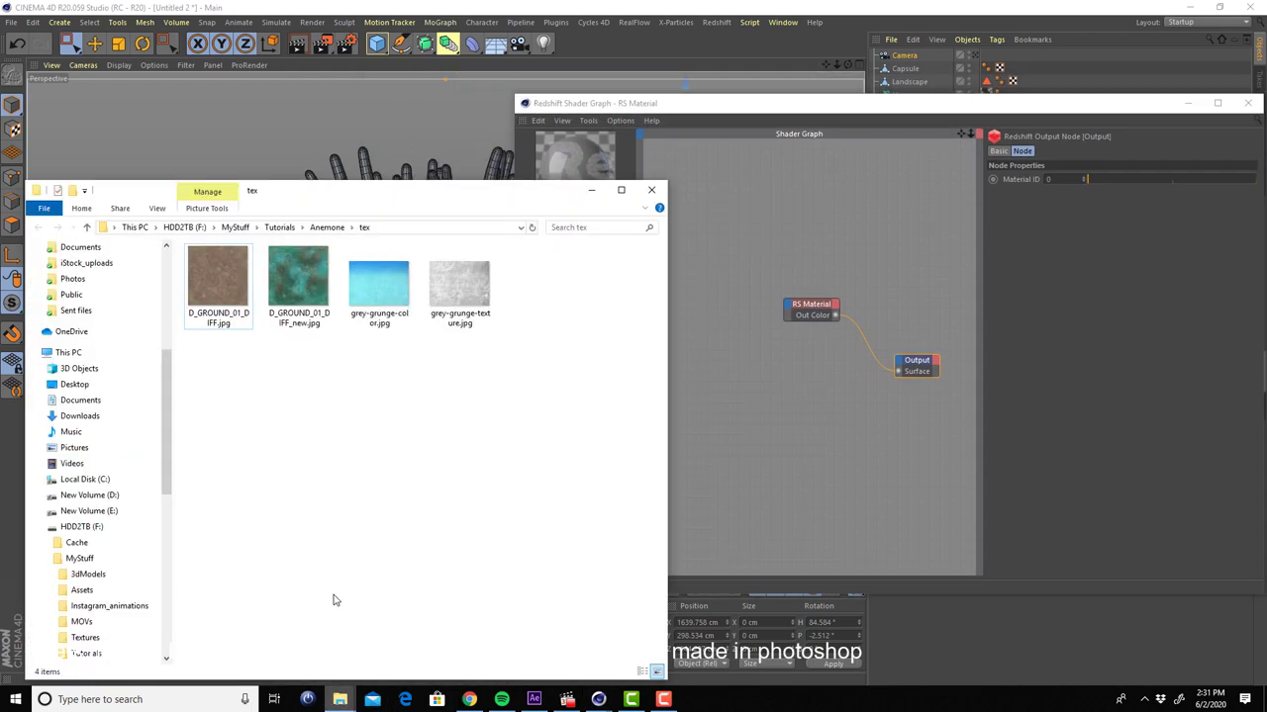
mouse_move(374, 306)
left_mouse_down()
mouse_move(722, 393)
mouse_move(702, 378)
left_mouse_up()
left_click(593, 191)
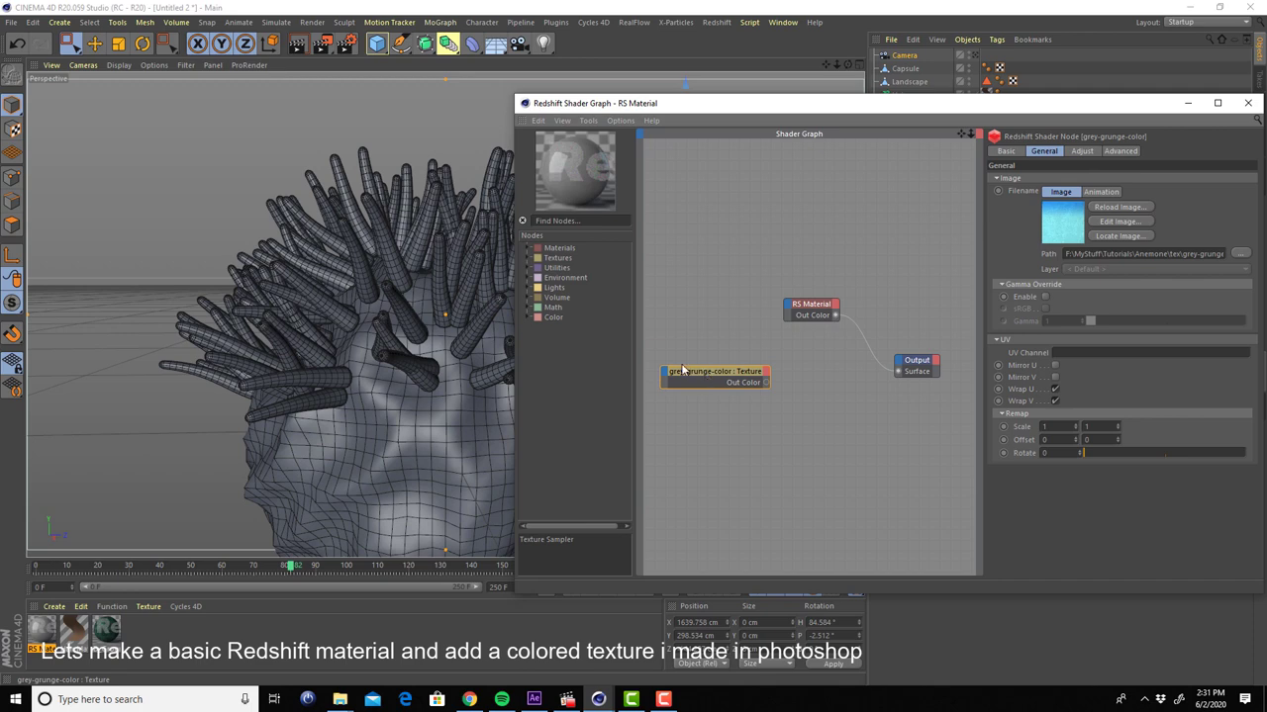
Wire the grunge texture's Out Color into the RS Material's Diffuse Color
left_click_drag(682, 369, 656, 359)
left_click_drag(738, 376, 790, 312)
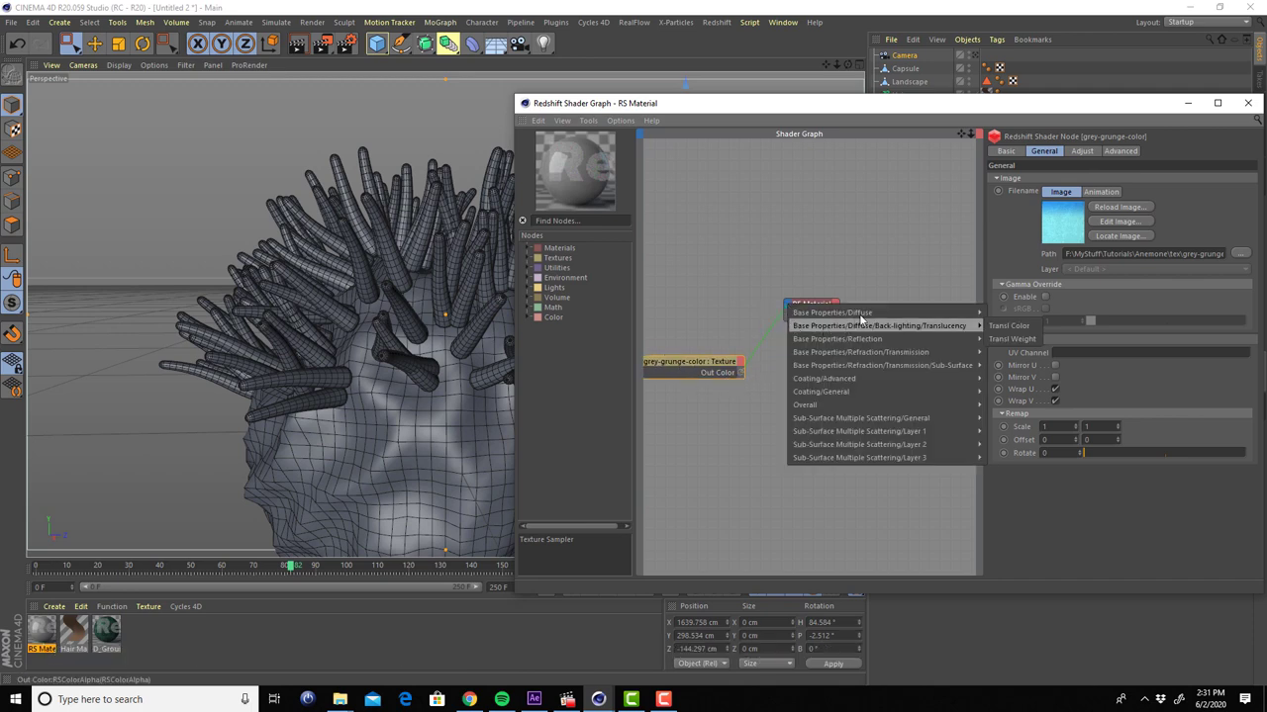
mouse_move(833, 313)
left_click(1020, 315)
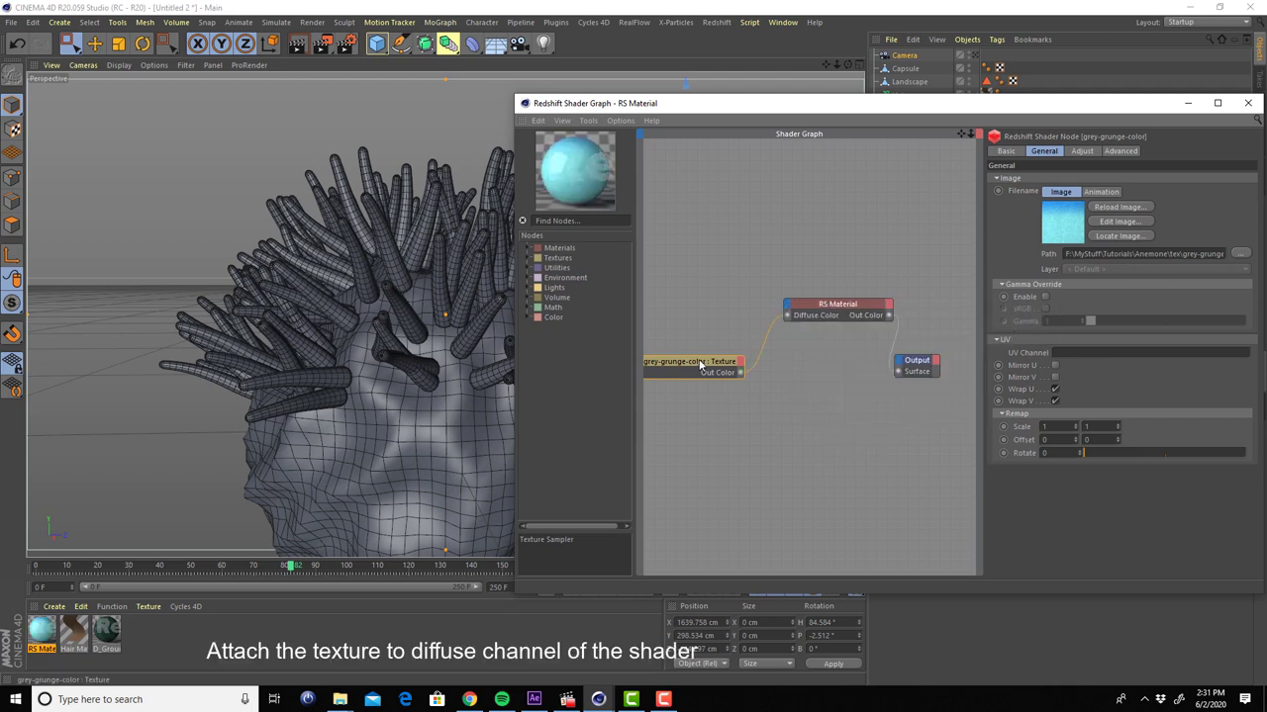
left_click_drag(1059, 111, 817, 104)
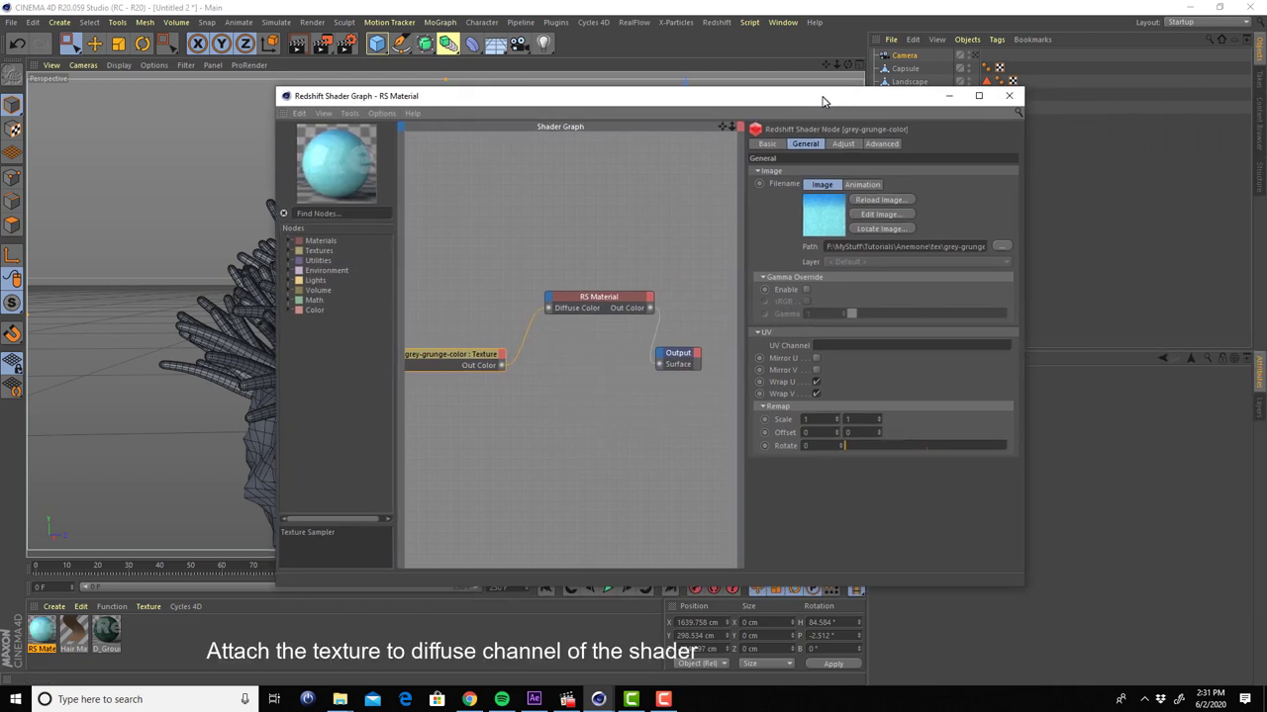
left_click(1193, 22)
In the redshift_c4d layout, start a Main-pass RenderView render and apply RS Material to Hair
left_click(1211, 102)
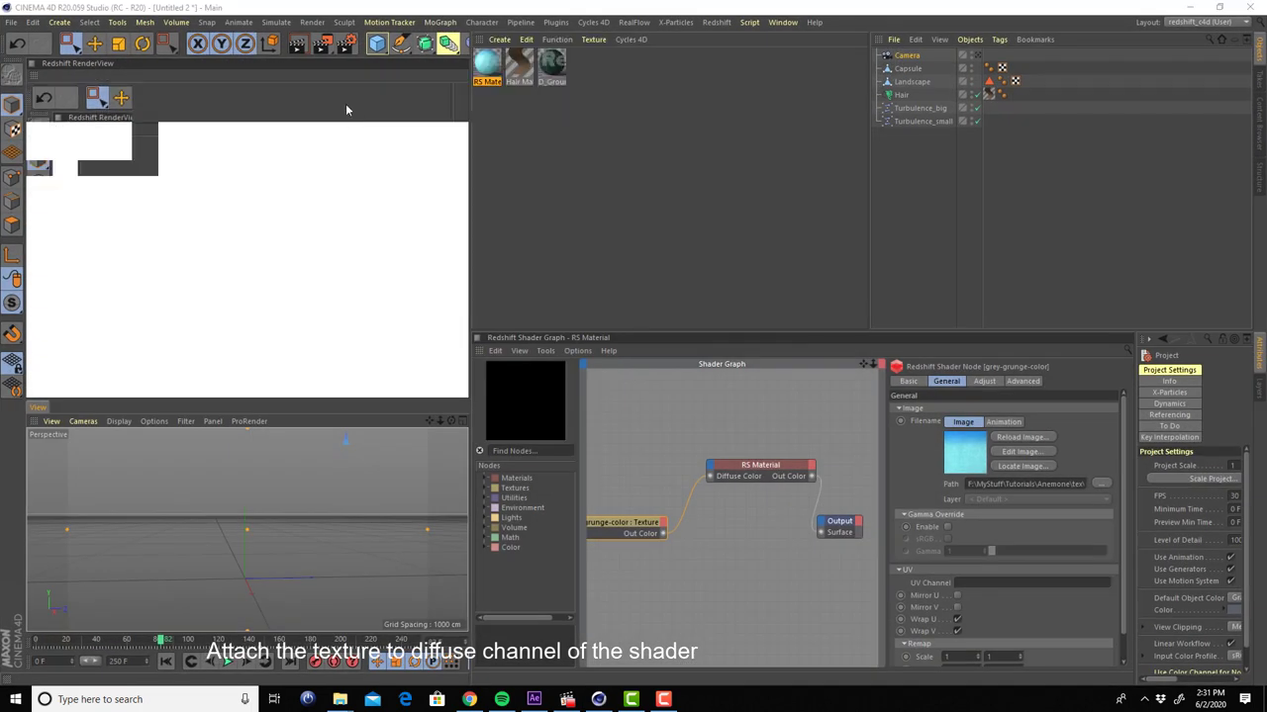
left_click(59, 108)
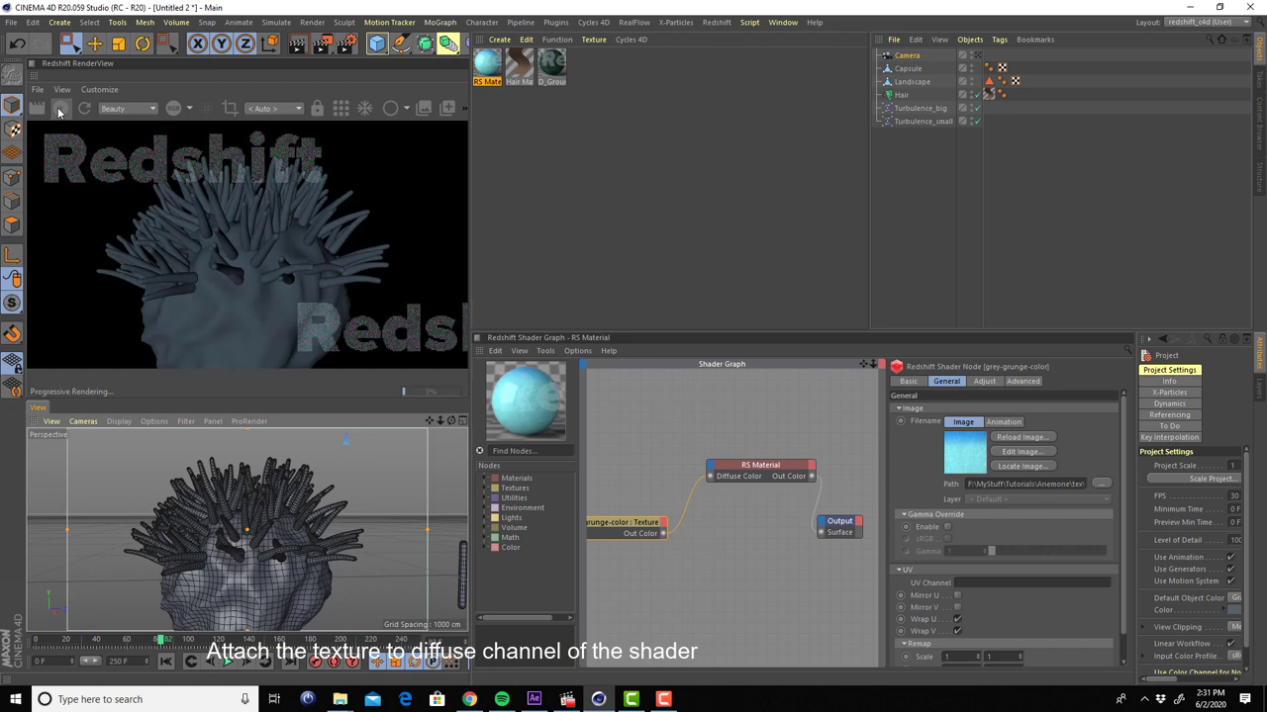
left_click(125, 107)
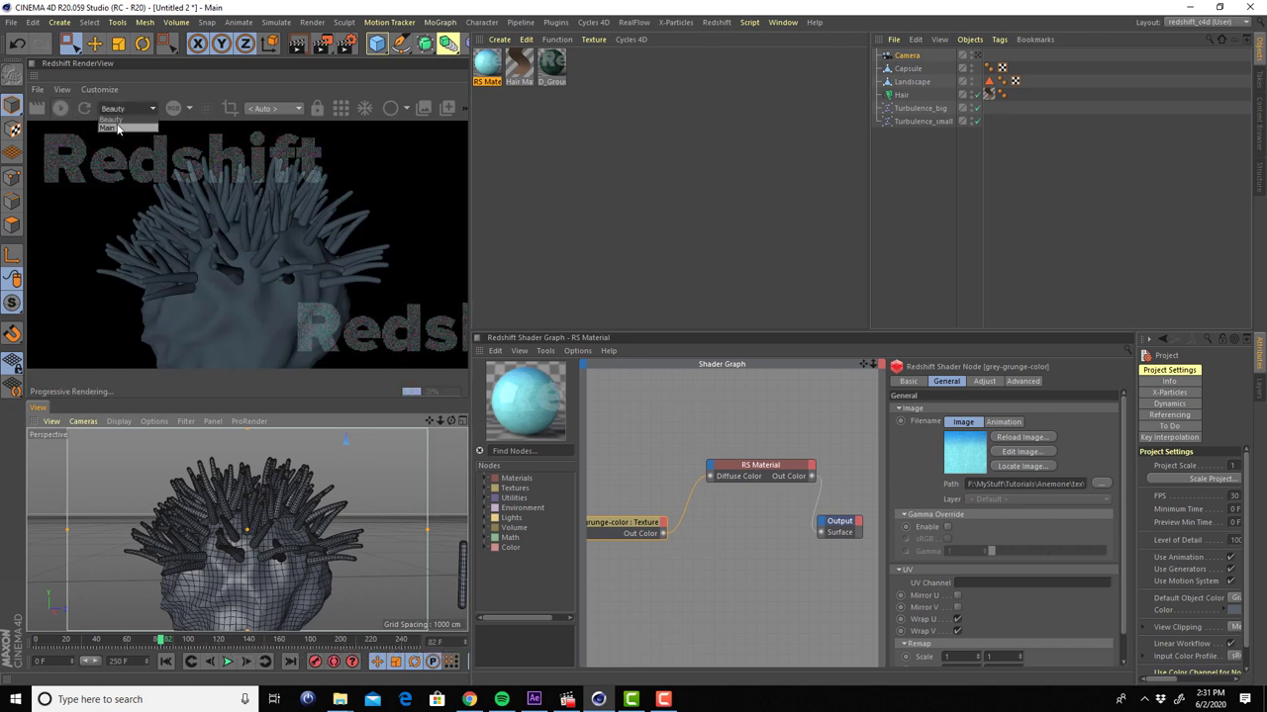
left_click(117, 125)
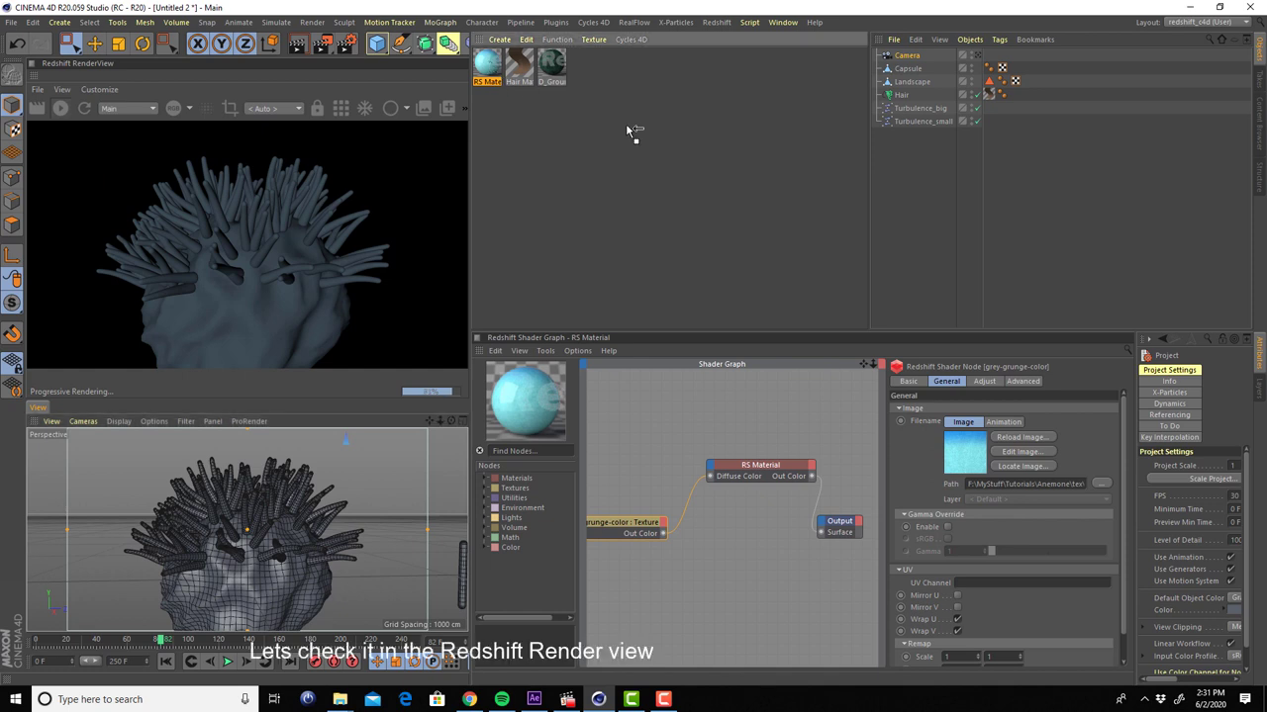
left_click_drag(489, 64, 908, 95)
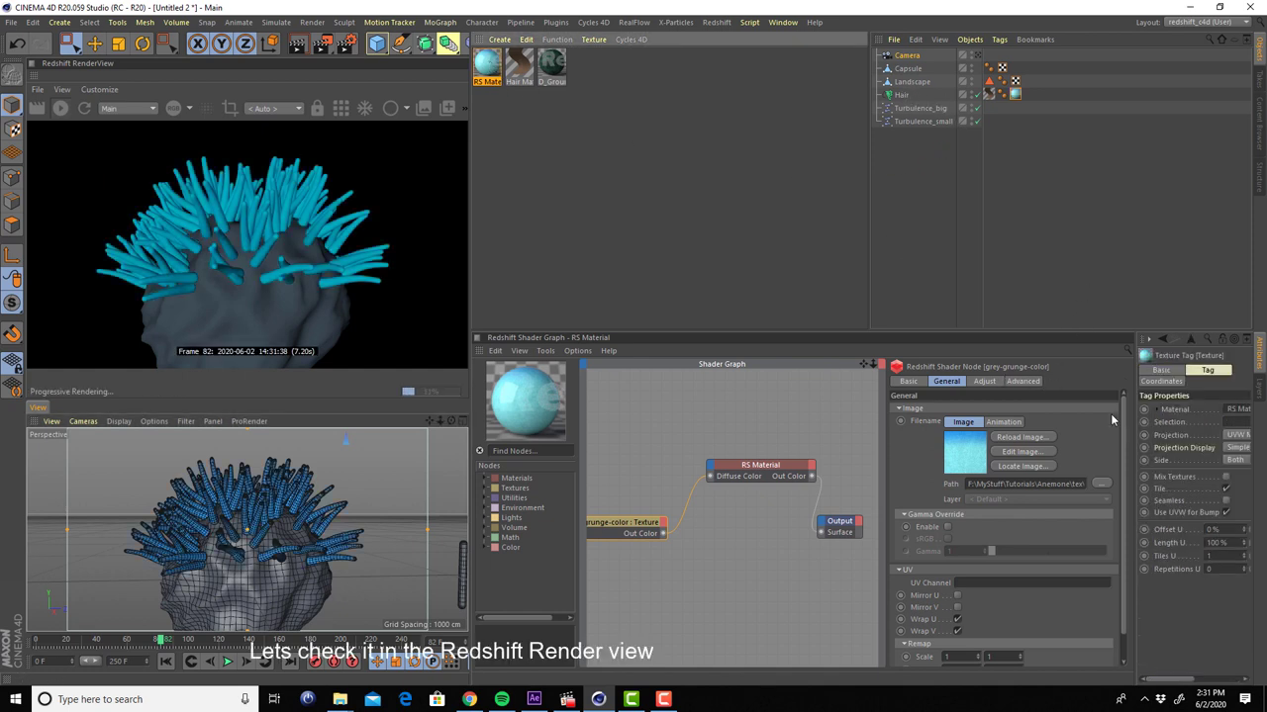
left_click_drag(1133, 438, 1047, 438)
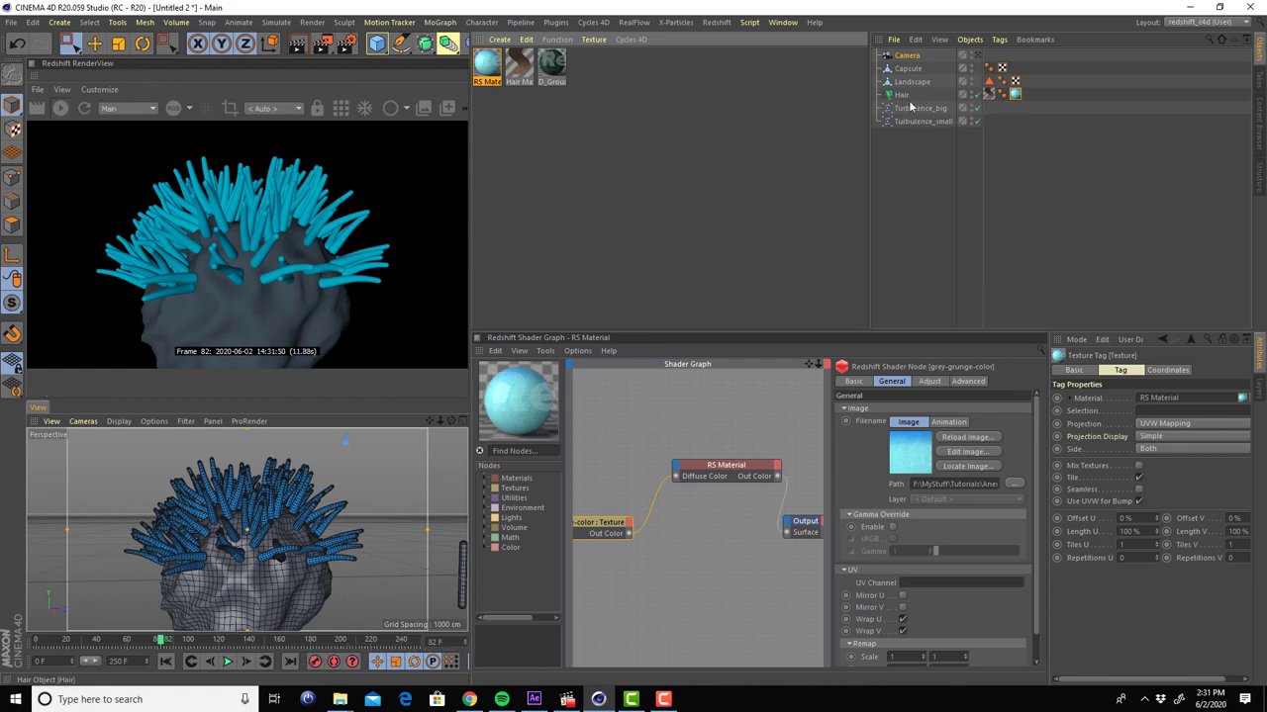
Enable Keep Textures in the Hair object's Generate settings, using the Standard layout
left_click(903, 96)
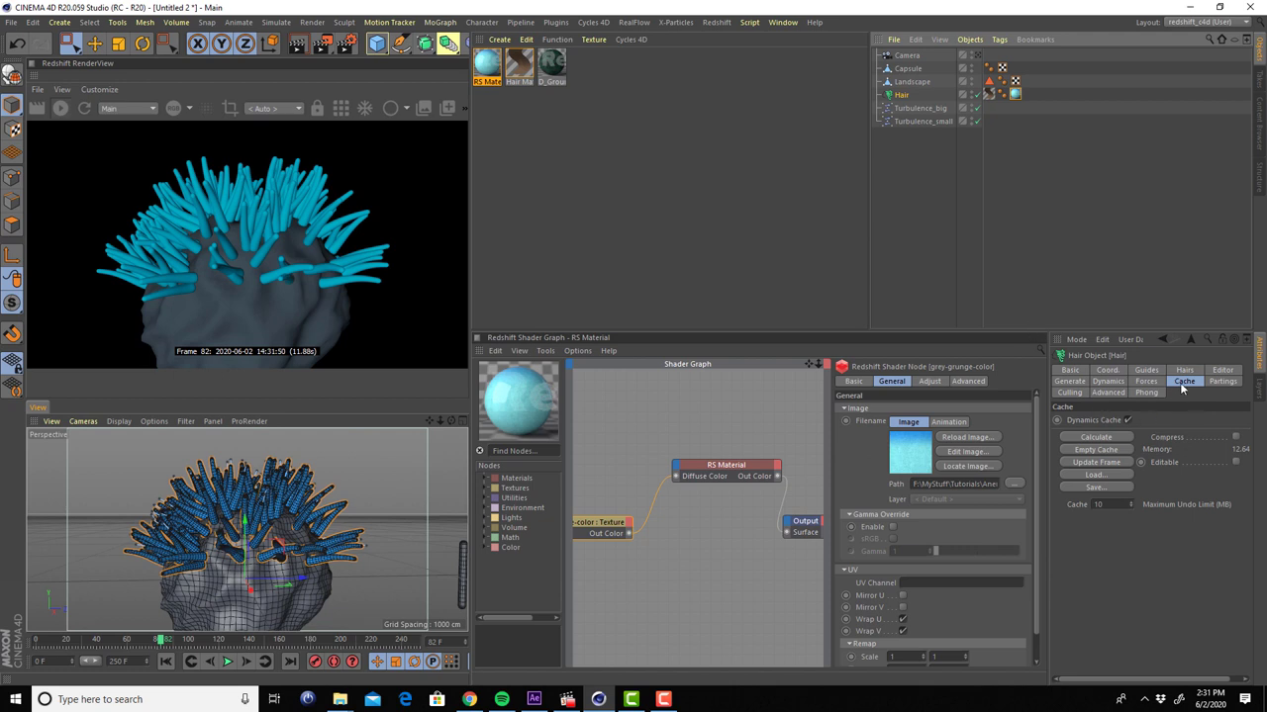
left_click(1186, 370)
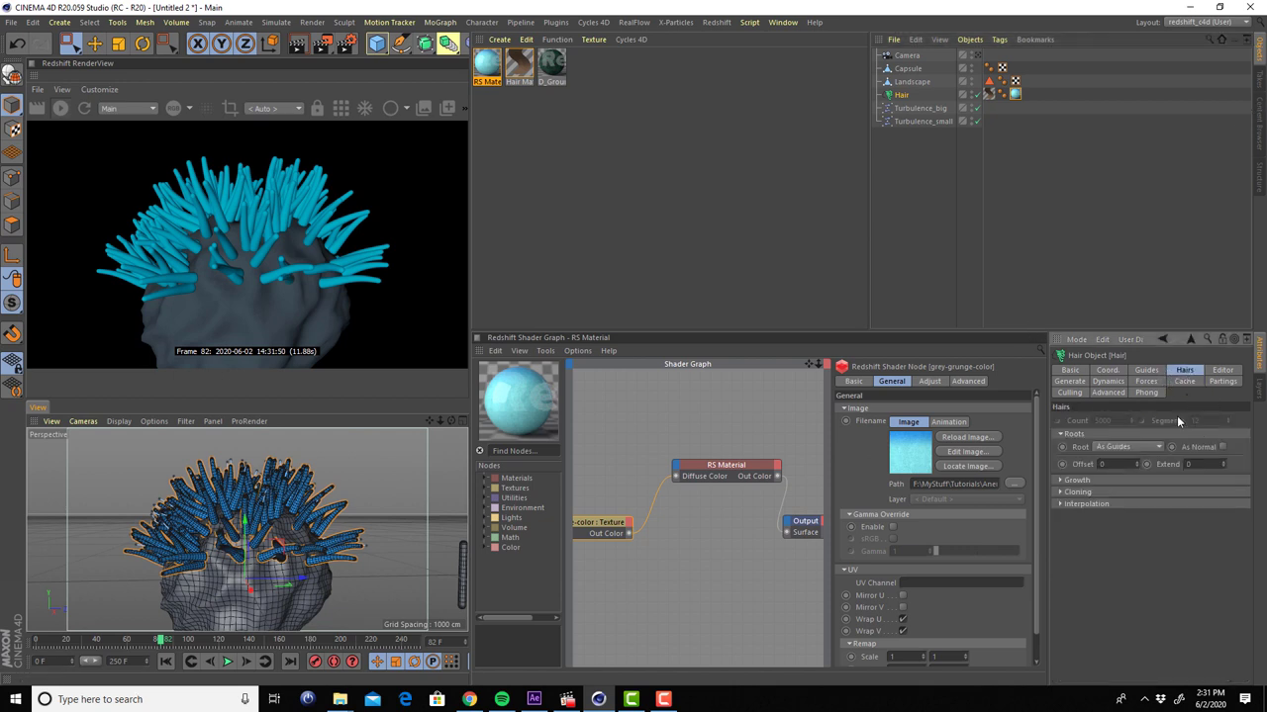
left_click(1222, 370)
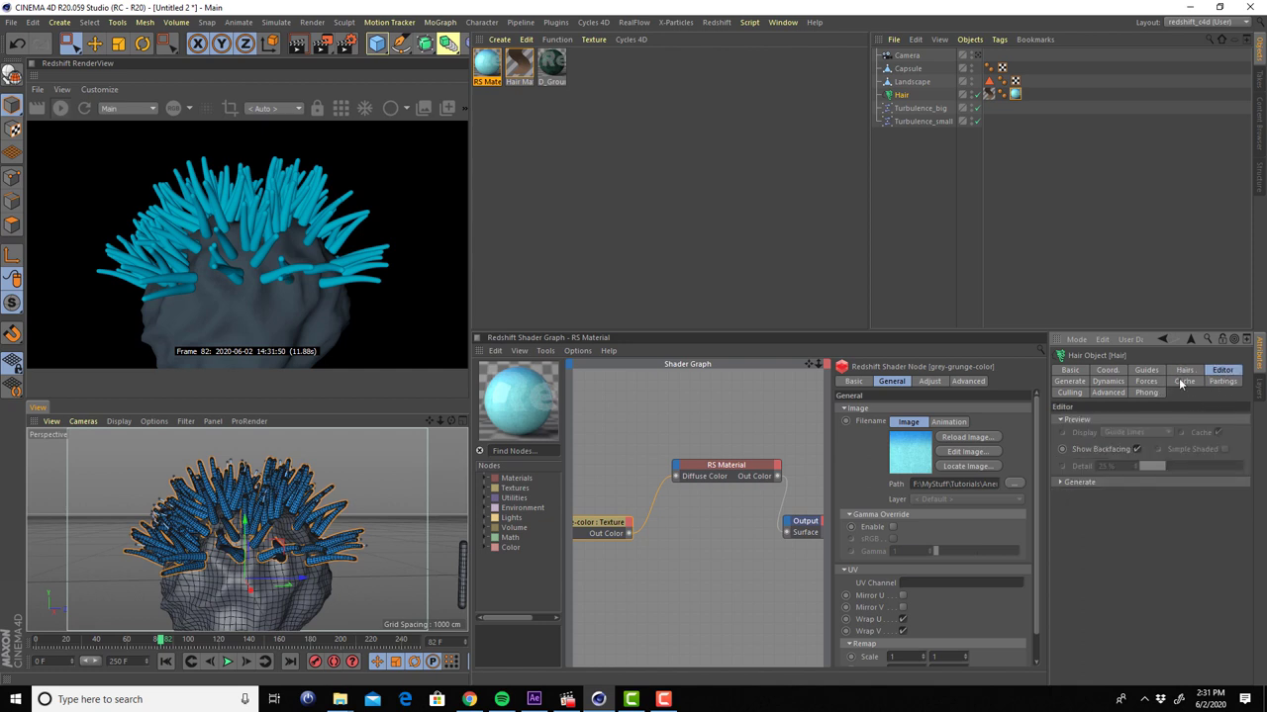
left_click(1067, 382)
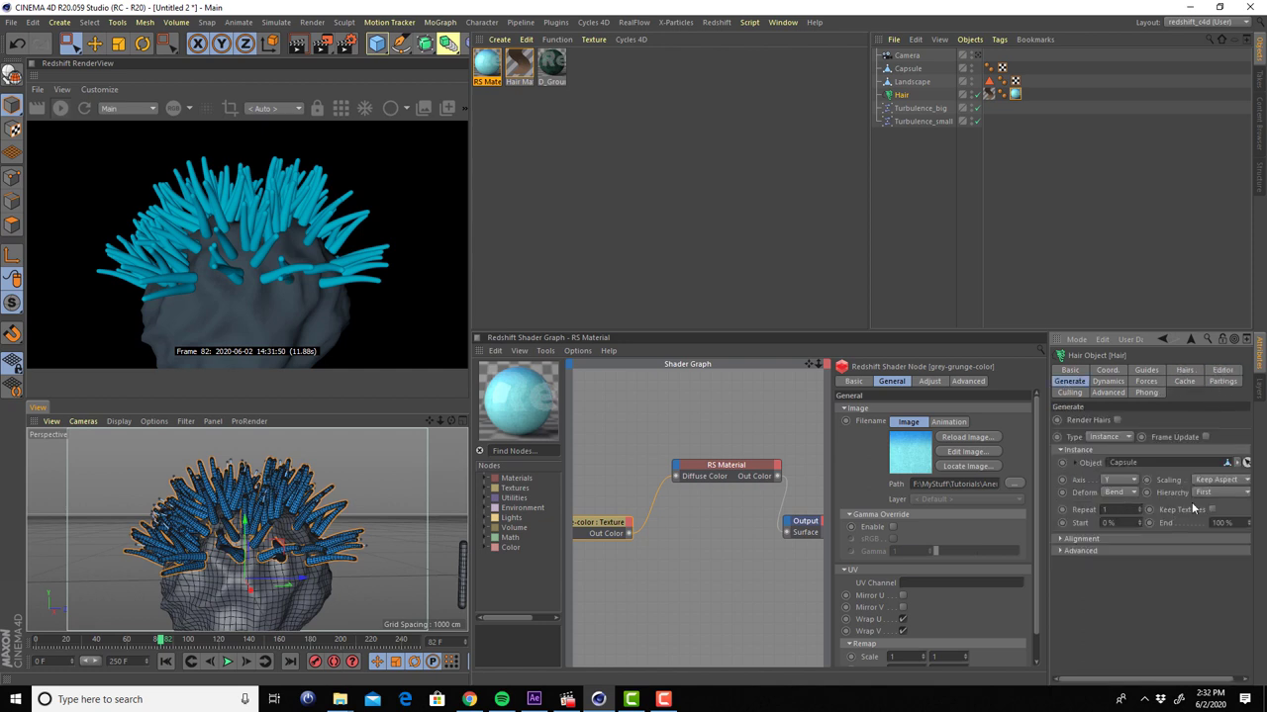
left_click(1203, 22)
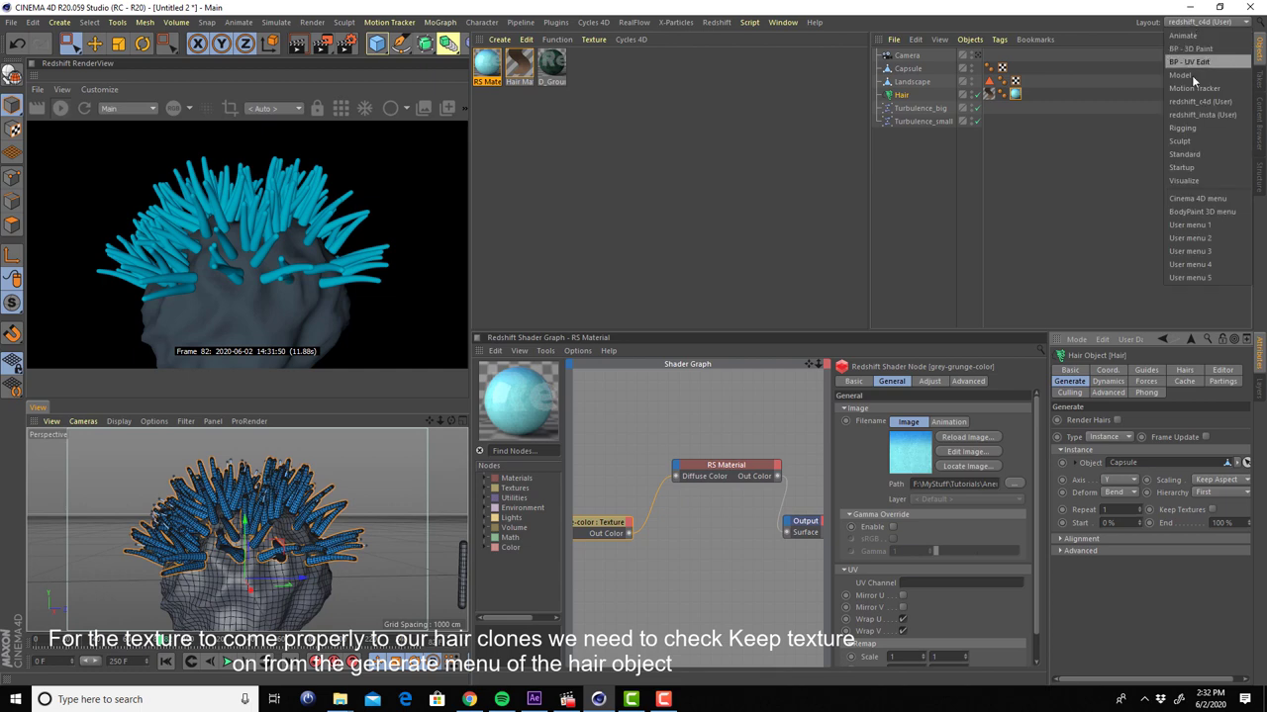
left_click(1199, 154)
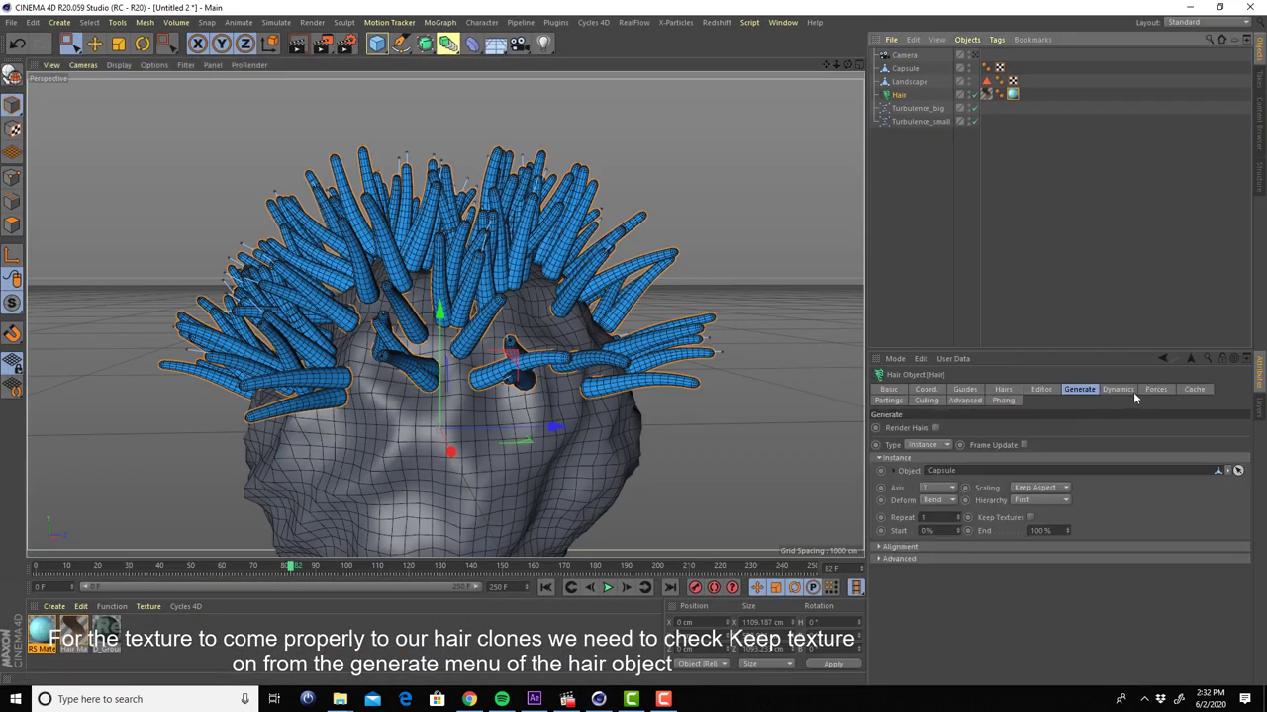
left_click(1030, 517)
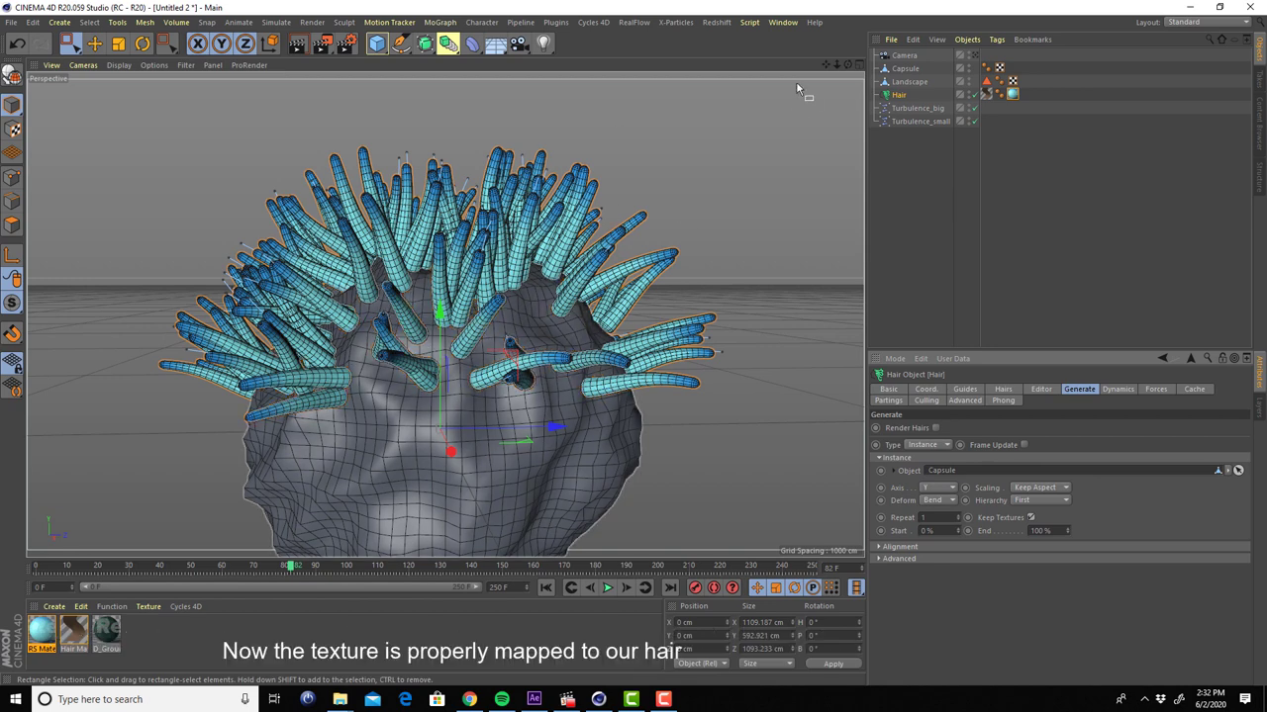
left_click(1193, 21)
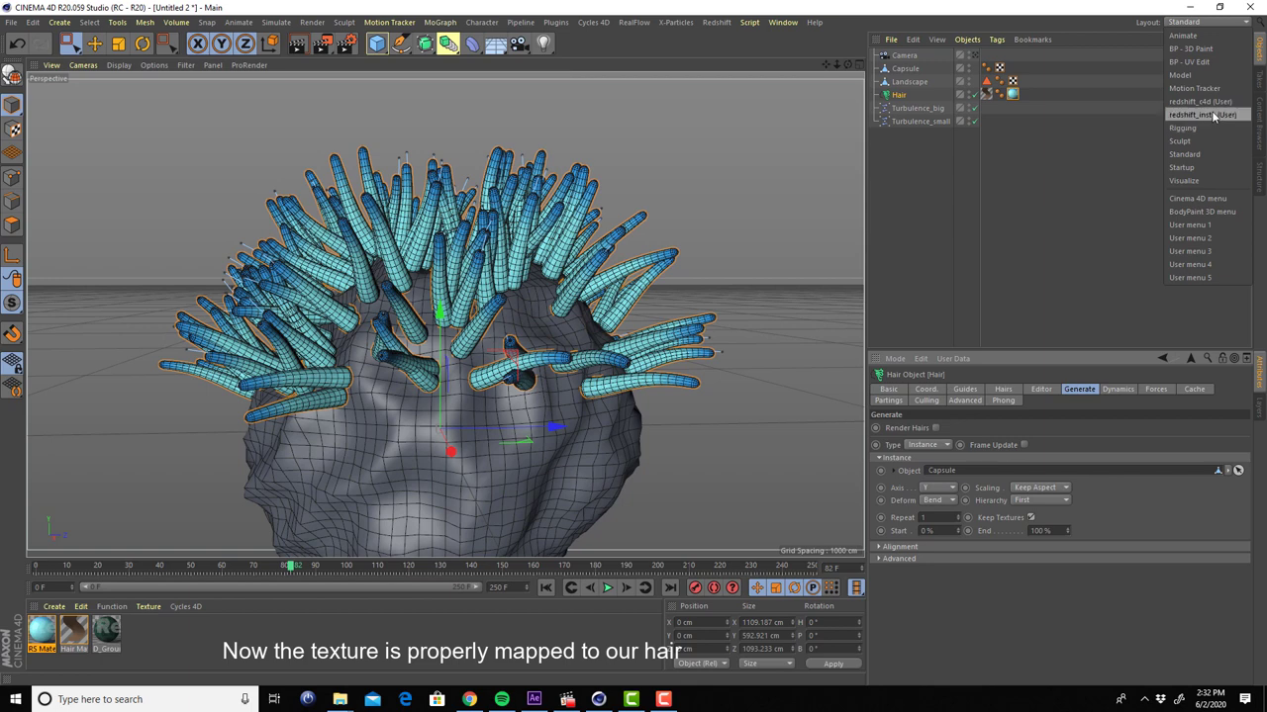
Back in redshift_c4d, re-render and move the grey-grunge-color node left of the RS Material
left_click(1213, 101)
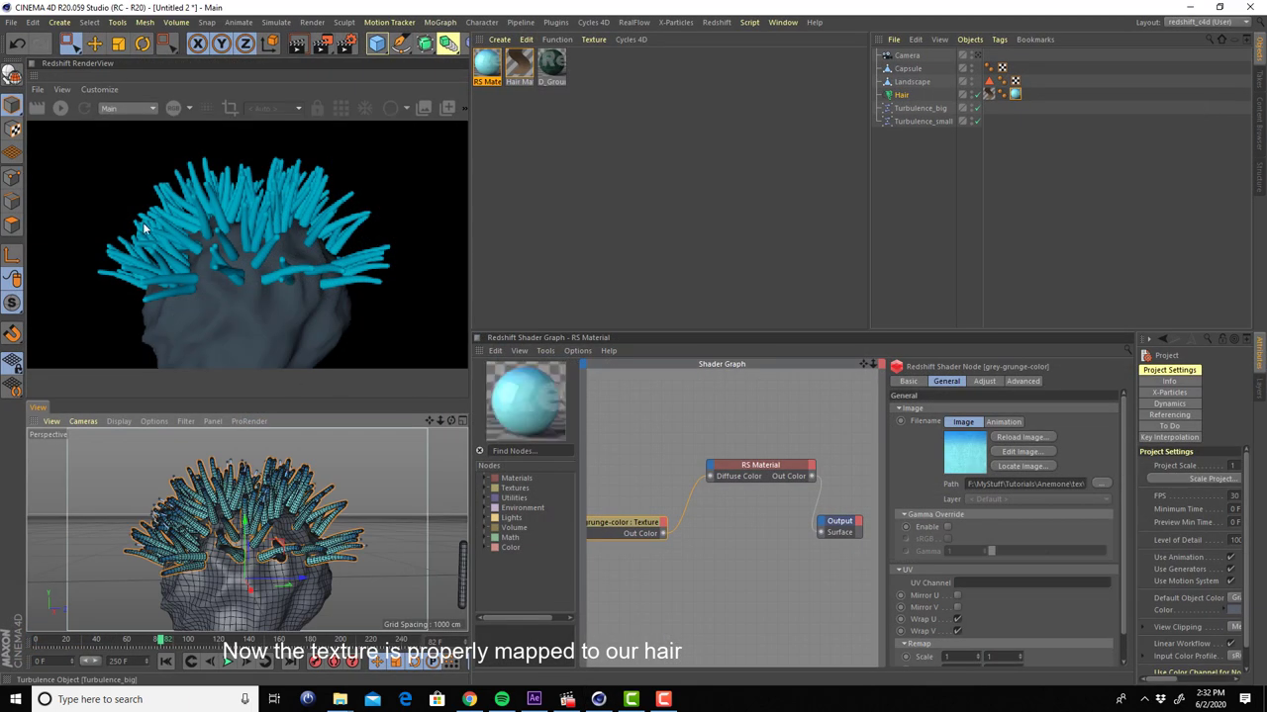
left_click(62, 115)
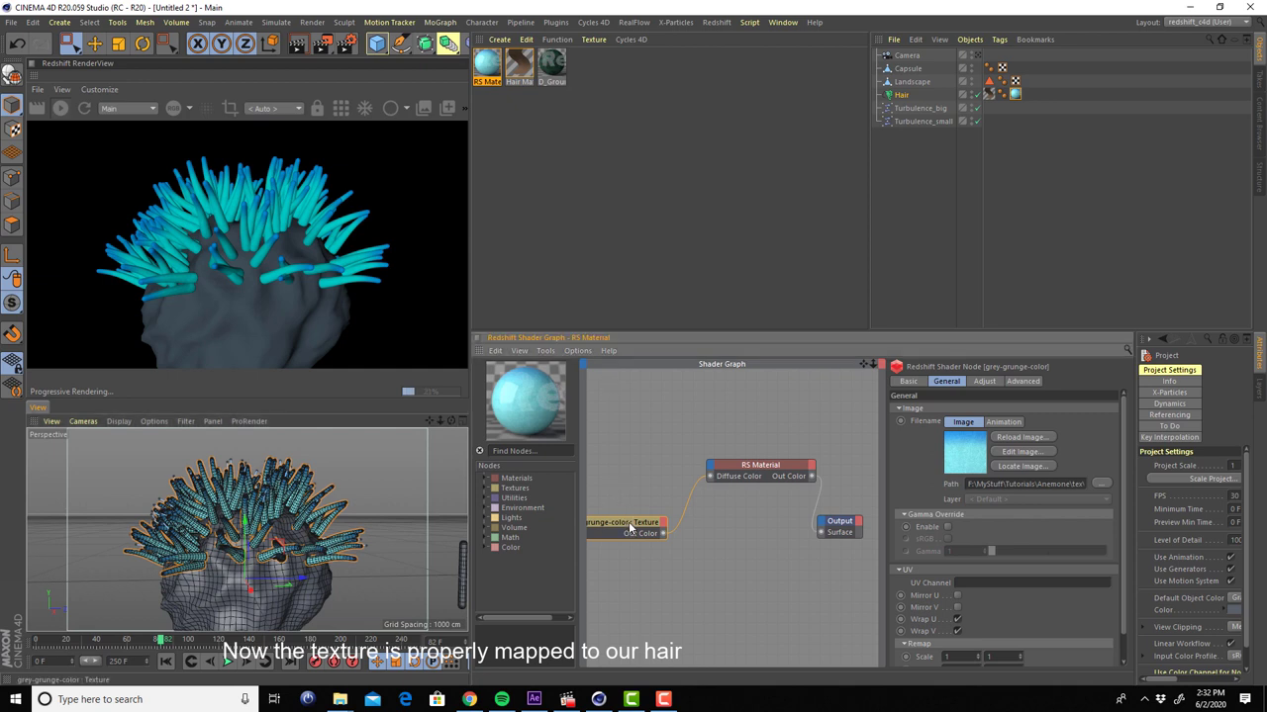
left_click_drag(625, 516, 600, 477)
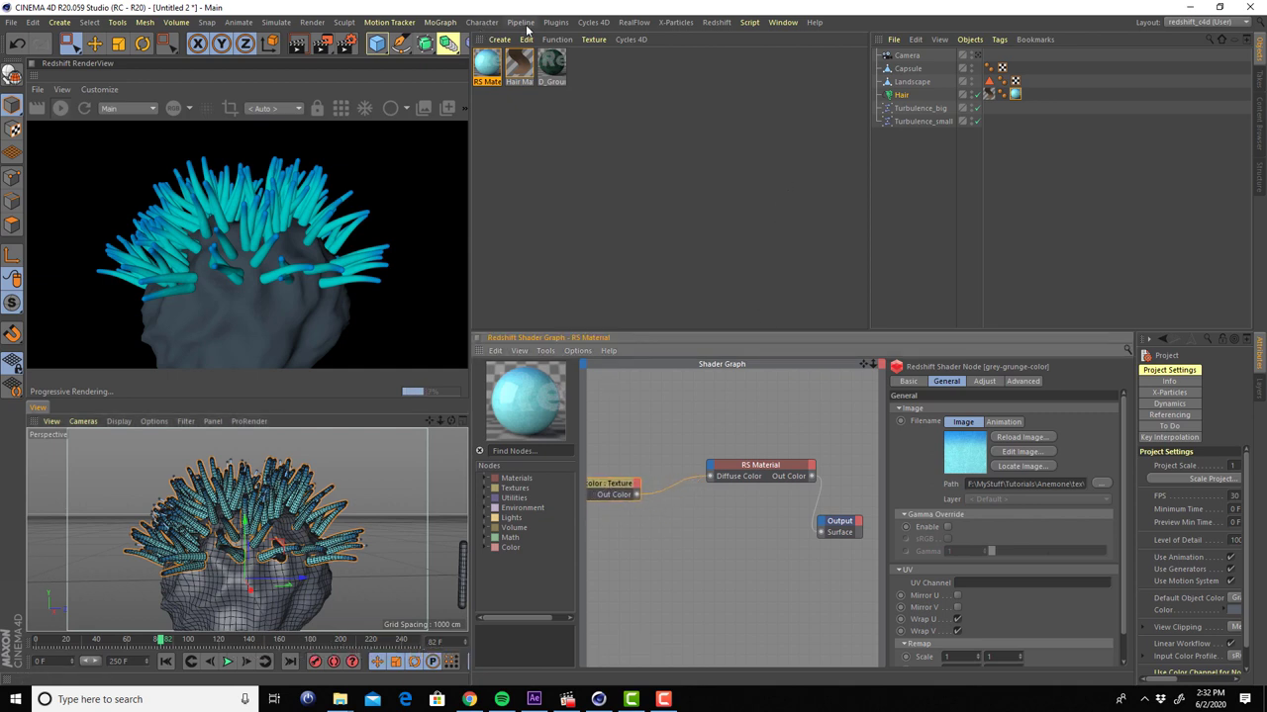
Add a Redshift Dome Light to the scene
left_click(716, 22)
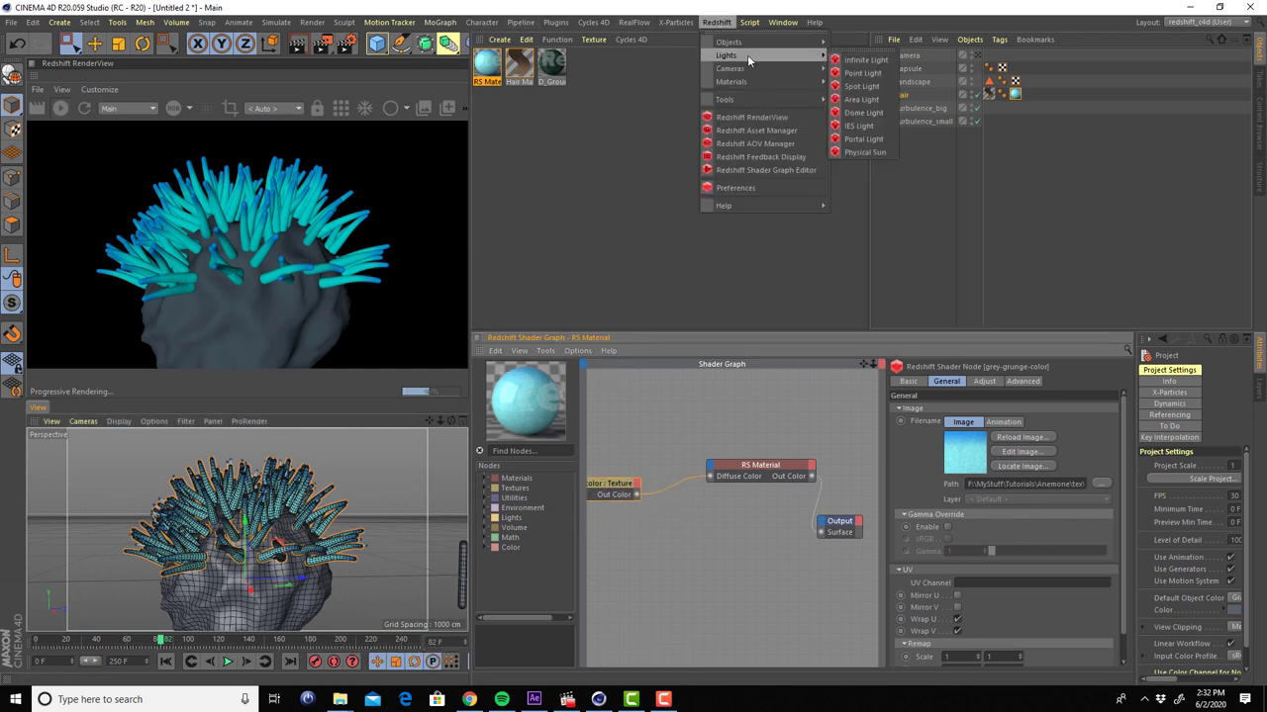
left_click(866, 112)
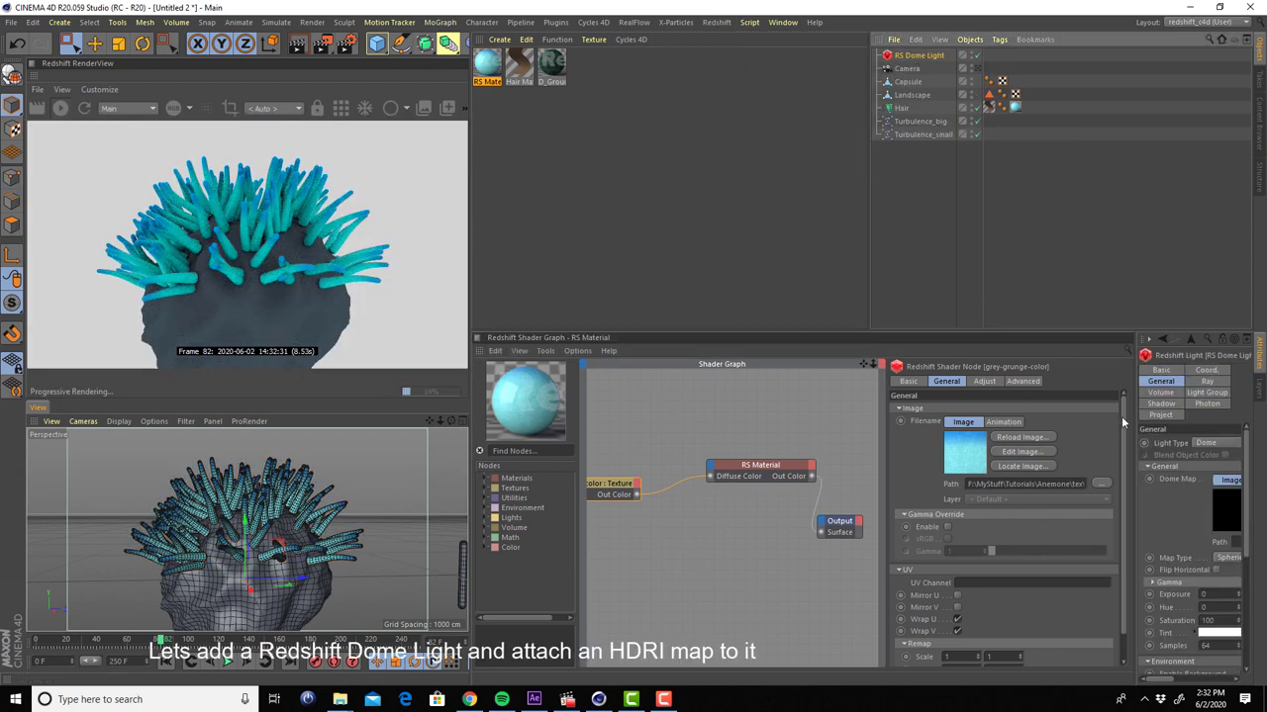
left_click_drag(1139, 444, 1000, 444)
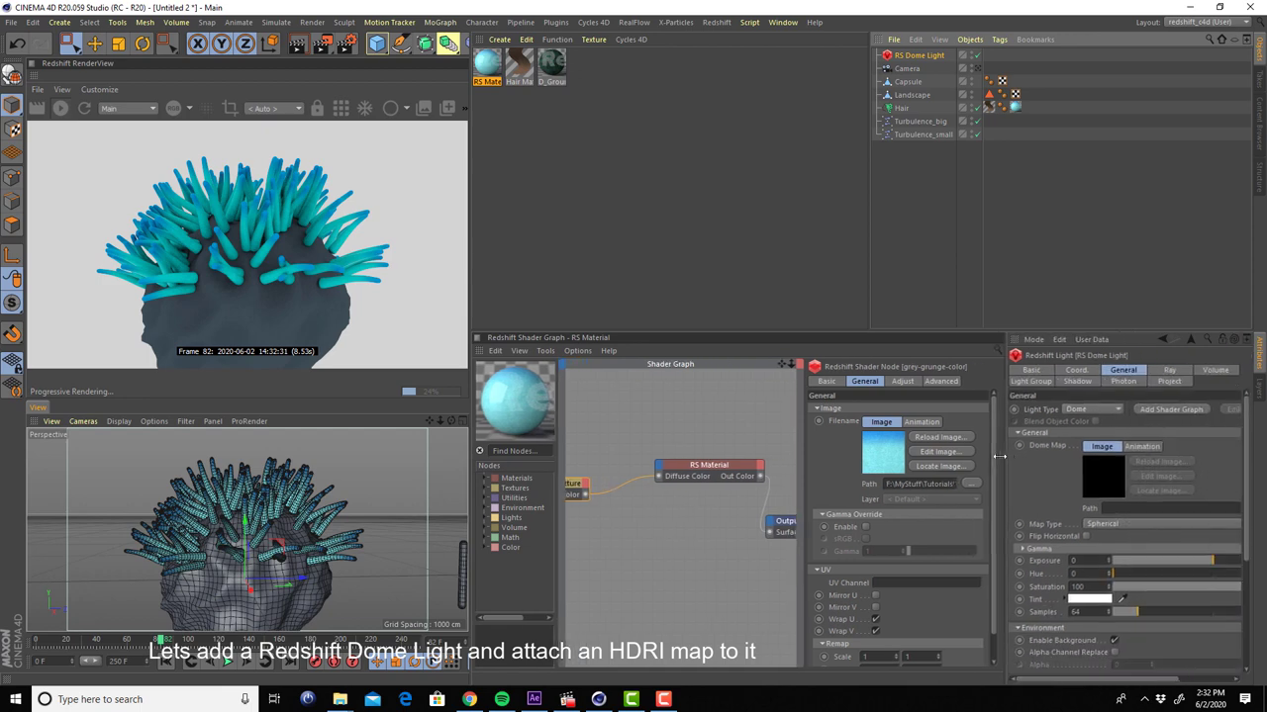
Add an HDRI Link tag to the dome light and use it as the Dome Map
right_click(922, 56)
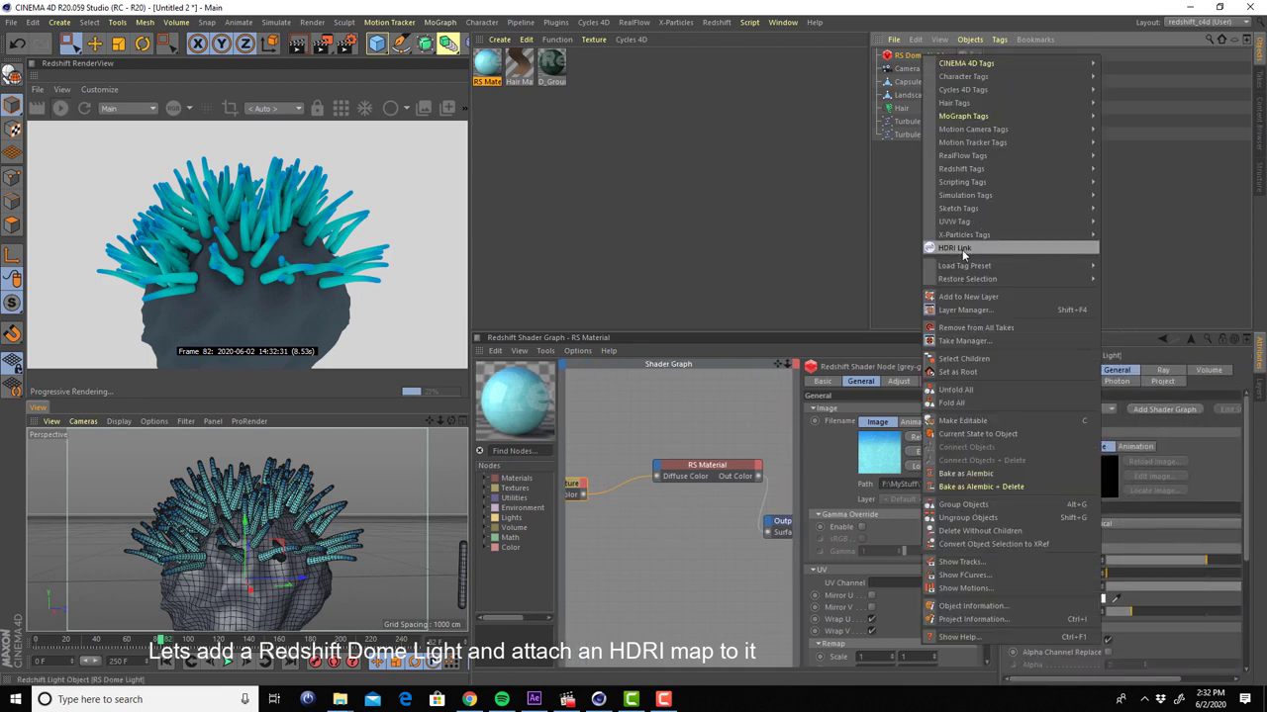
left_click(961, 249)
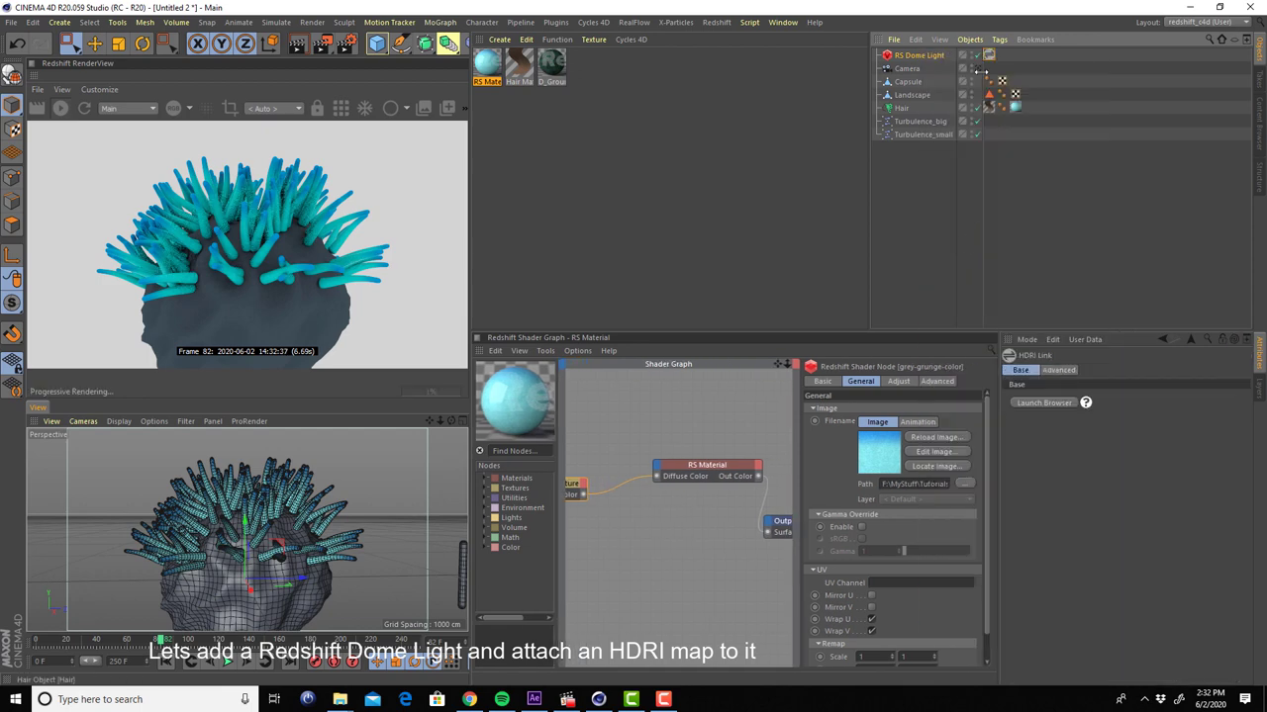
left_click(918, 56)
left_click_drag(1035, 445, 1041, 234)
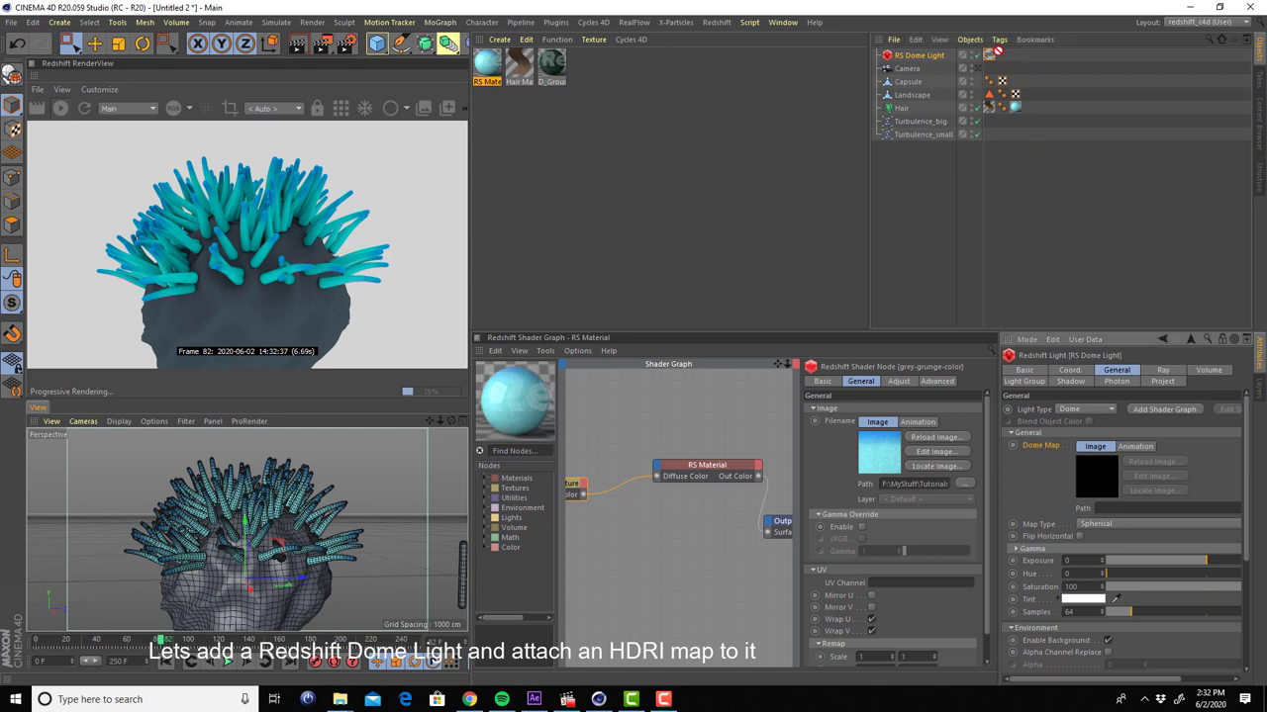
left_click_drag(993, 52, 990, 56)
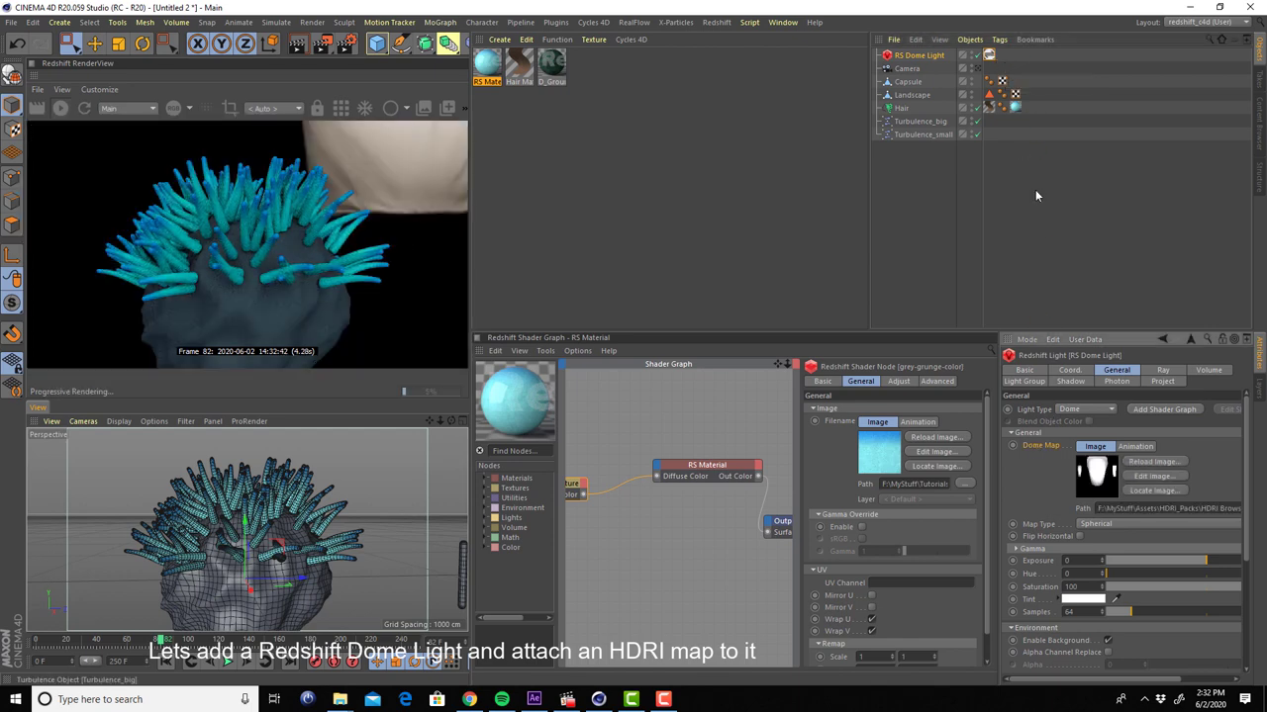
left_click(989, 55)
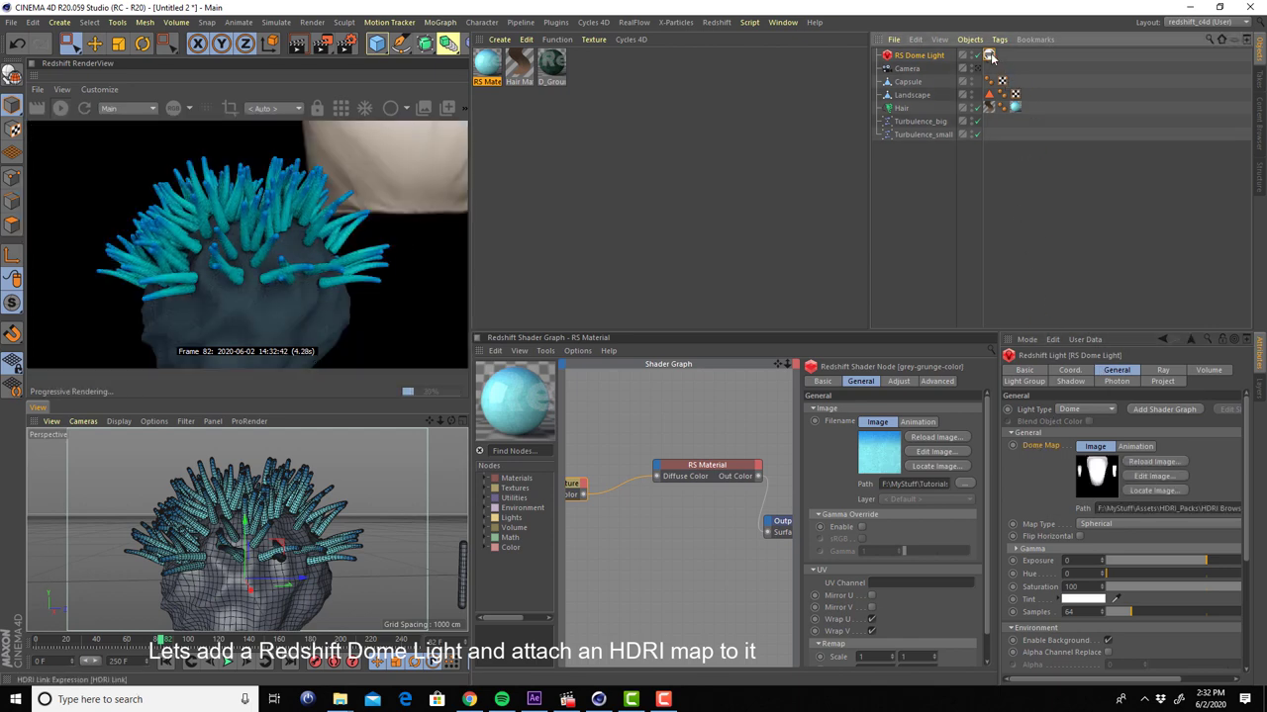
Choose the Beach Panama HDRI from the HDRI Link Sampler Pack
left_click(1044, 403)
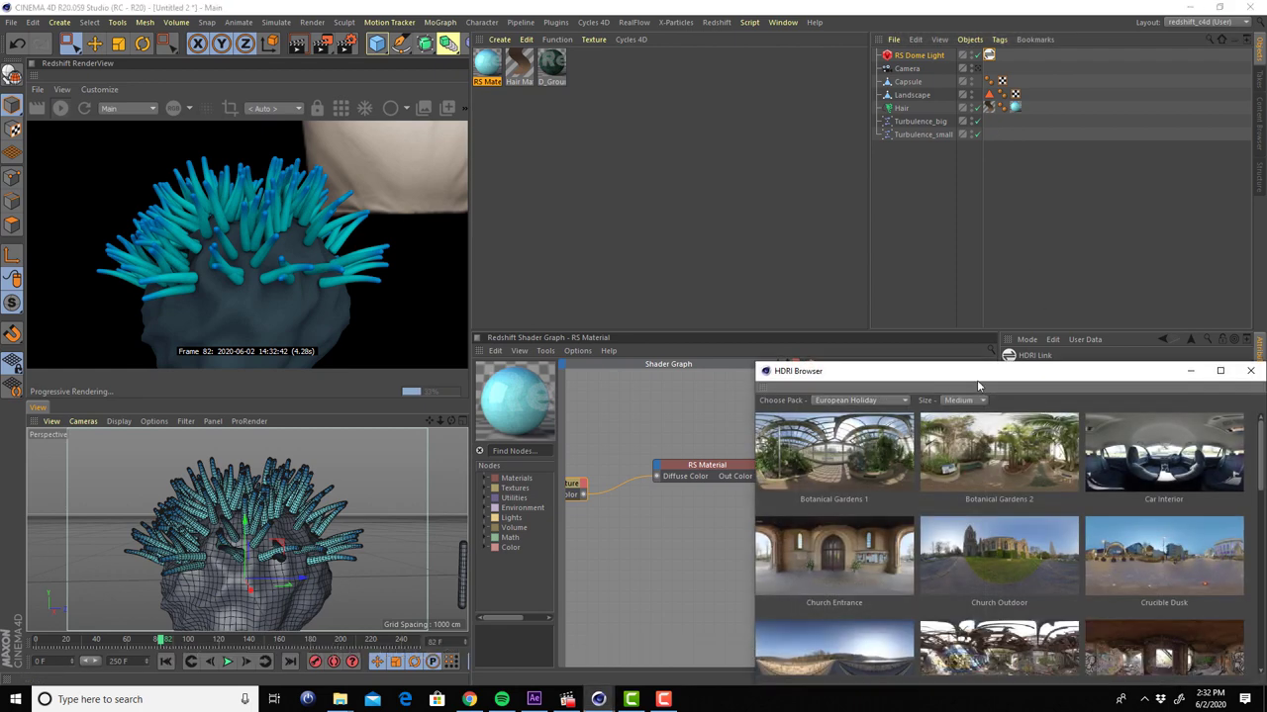
left_click_drag(978, 380, 759, 157)
left_click(662, 173)
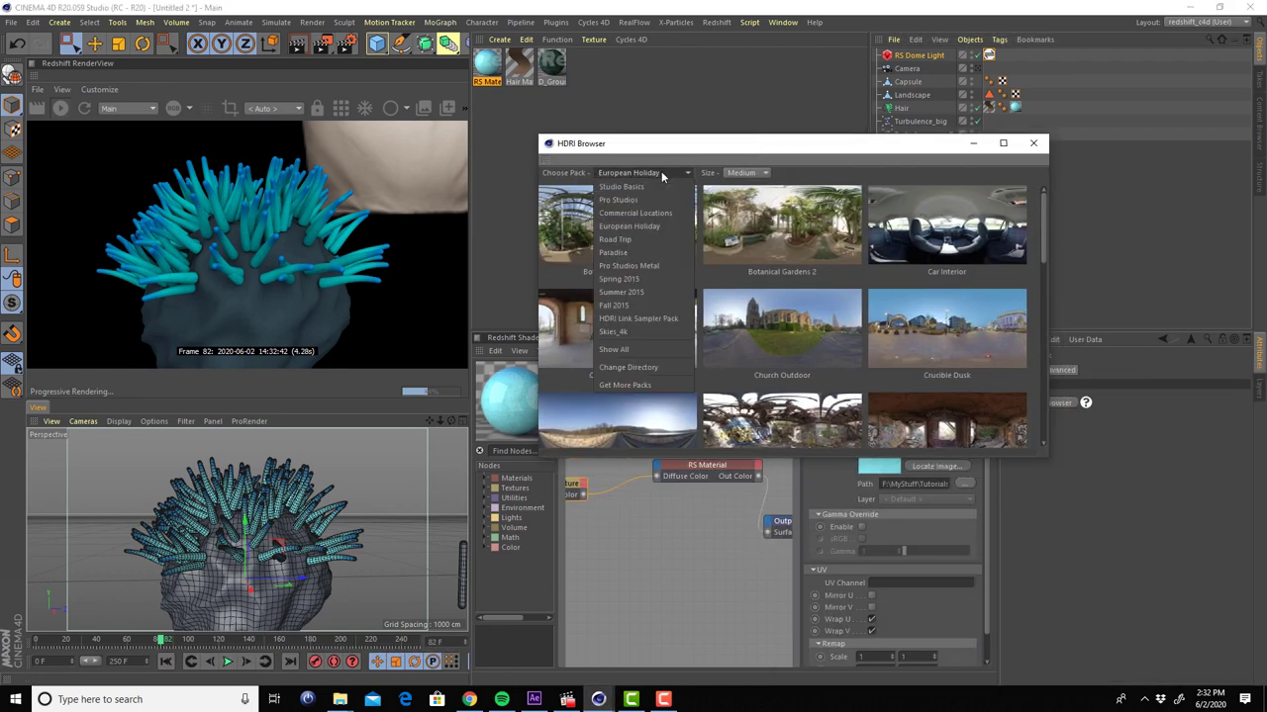
left_click(653, 297)
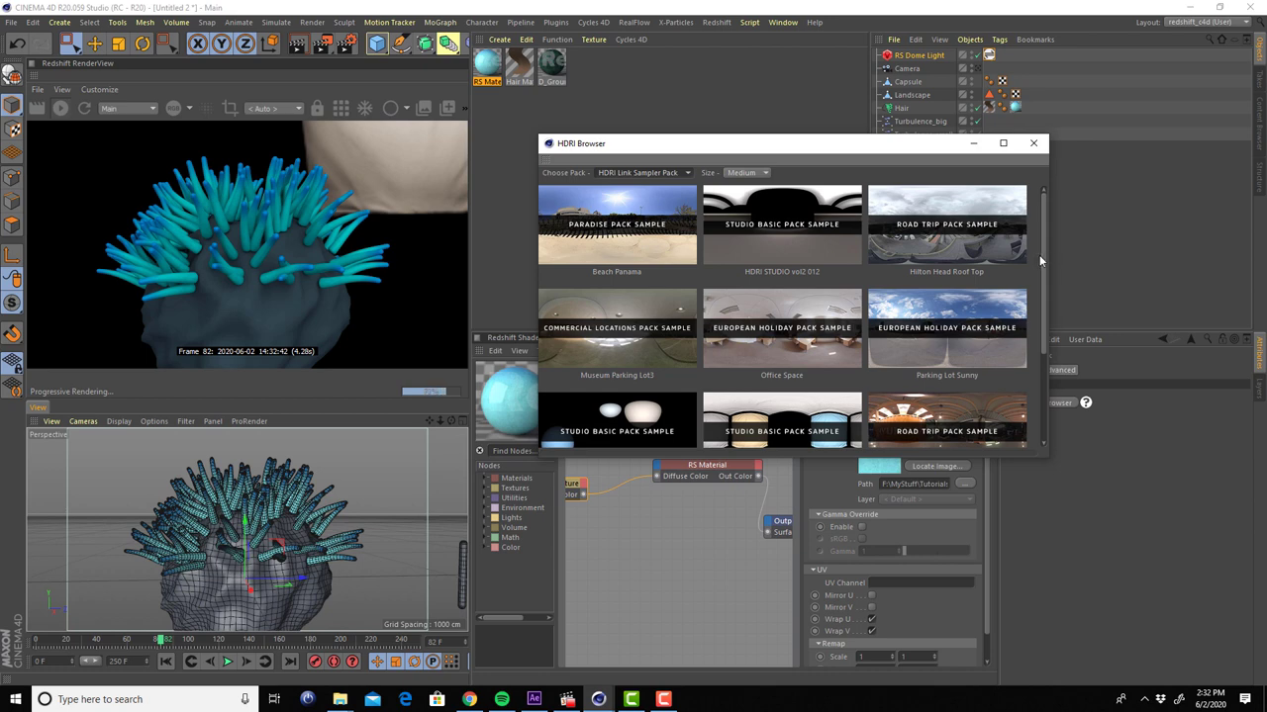
left_click(614, 244)
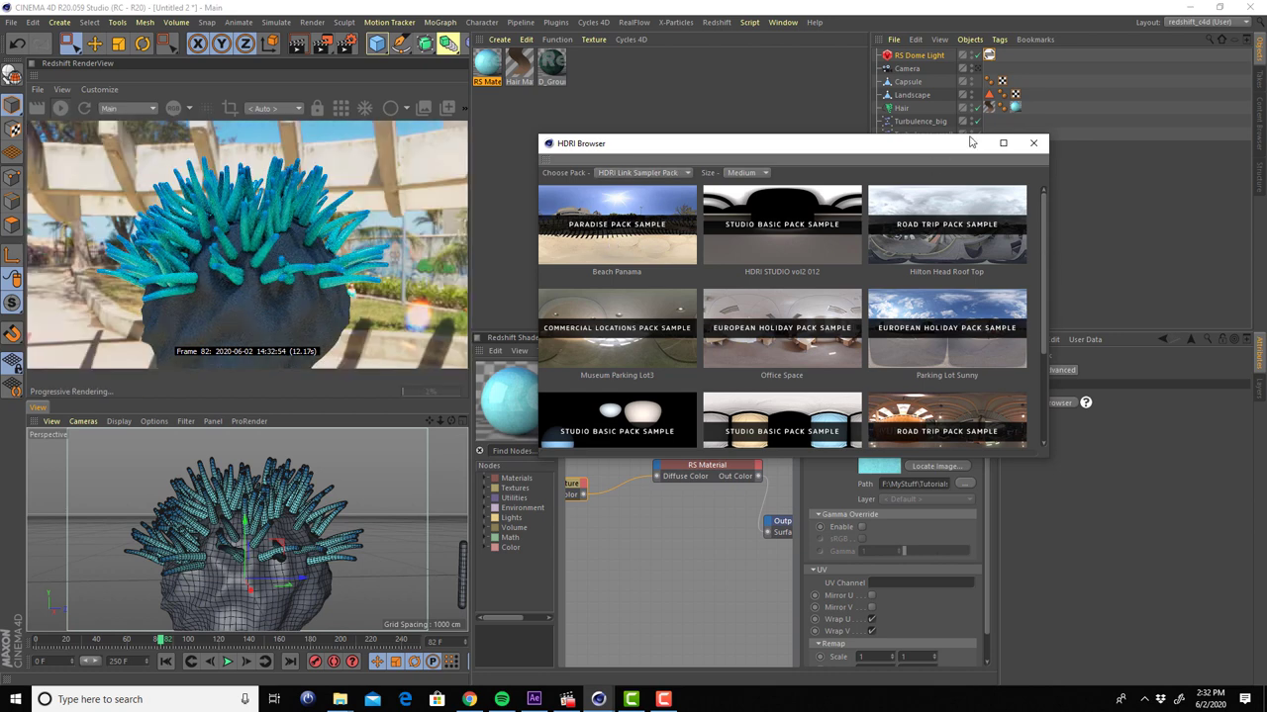
left_click(972, 143)
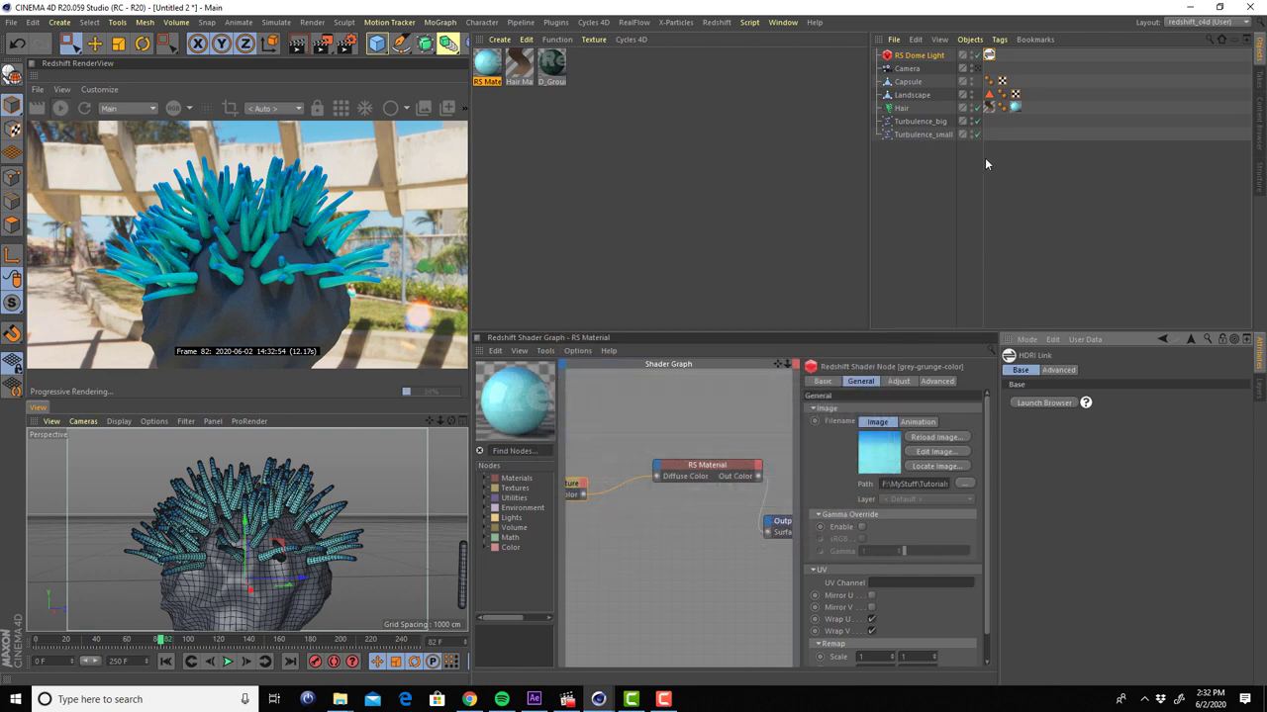
Uncheck Enable Background on the dome light
left_click(919, 56)
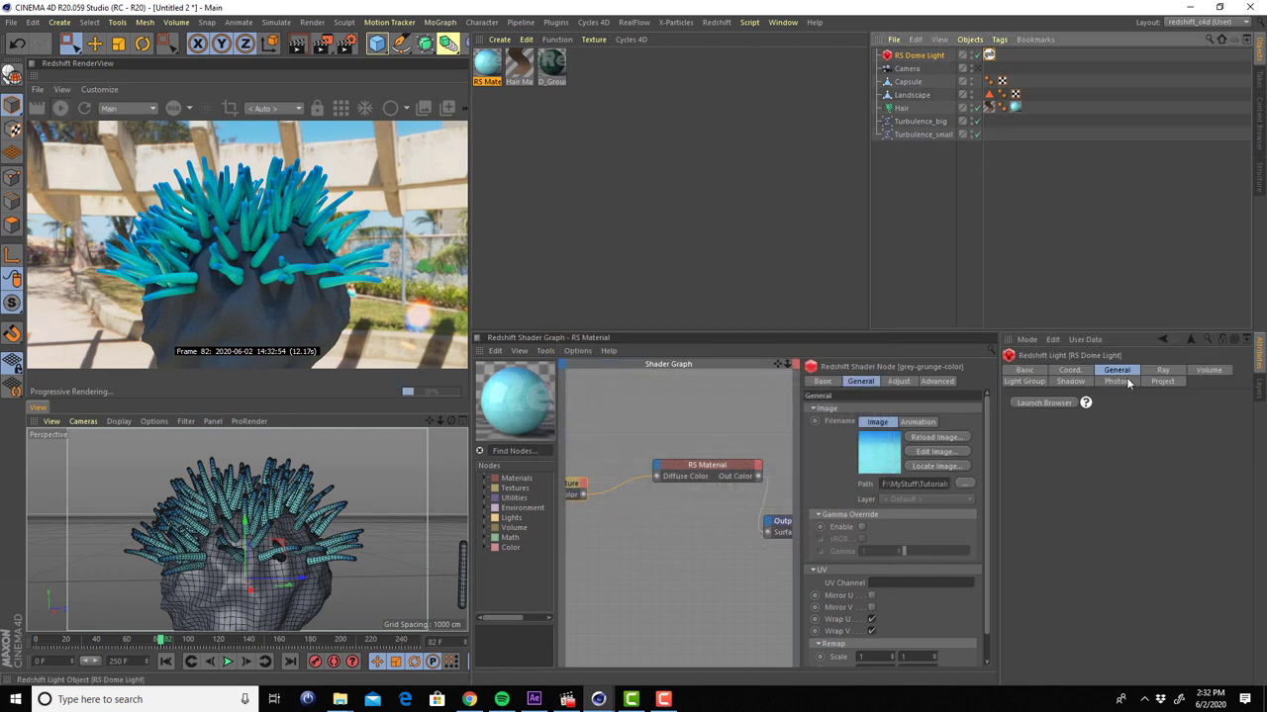
scroll(1180, 541, "down", 2)
scroll(1181, 541, "down", 1)
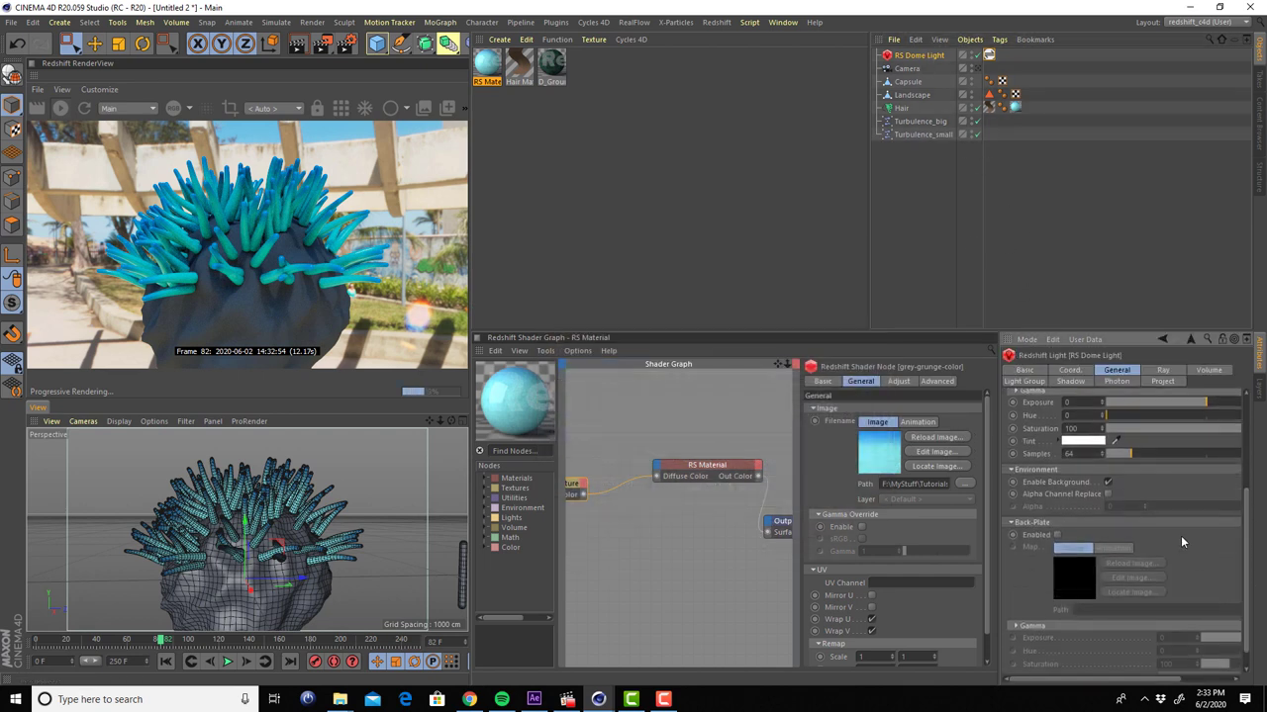
left_click(1109, 482)
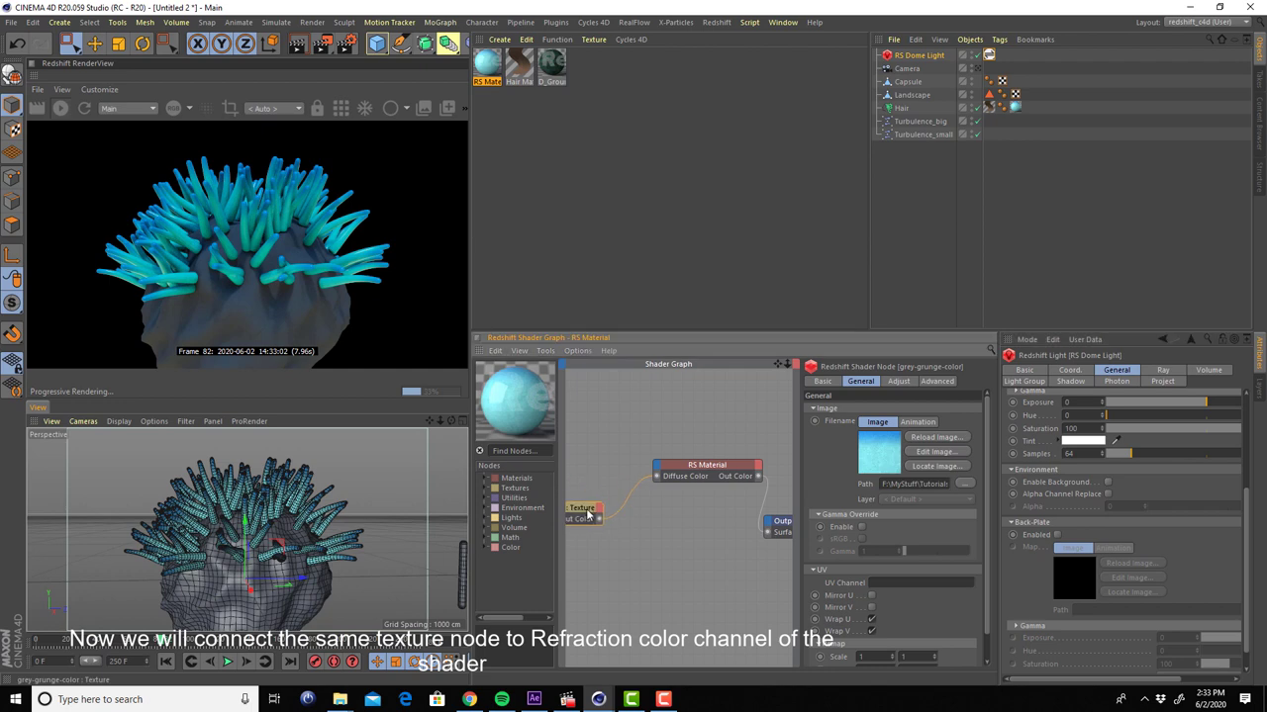
Wire the grunge texture's Out Color into the RS Material's Refraction Color
mouse_move(567, 492)
left_mouse_down()
mouse_move(606, 533)
mouse_move(658, 469)
left_mouse_up()
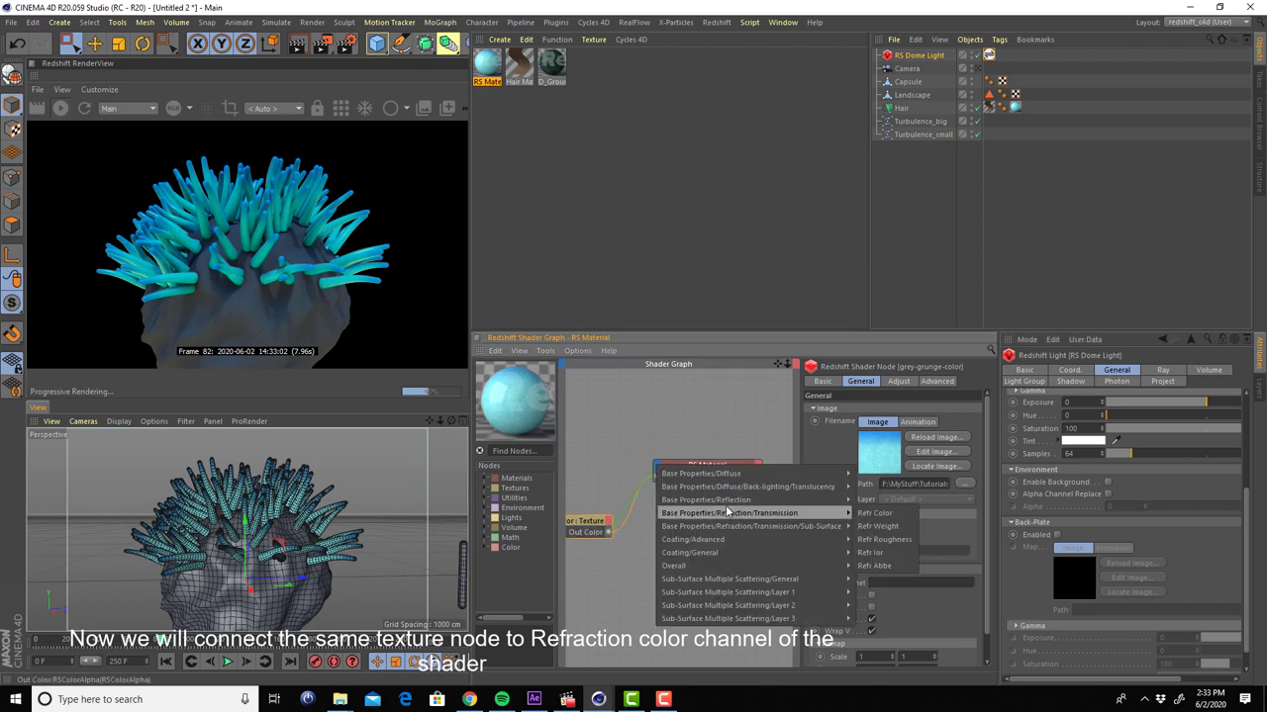
left_click(876, 513)
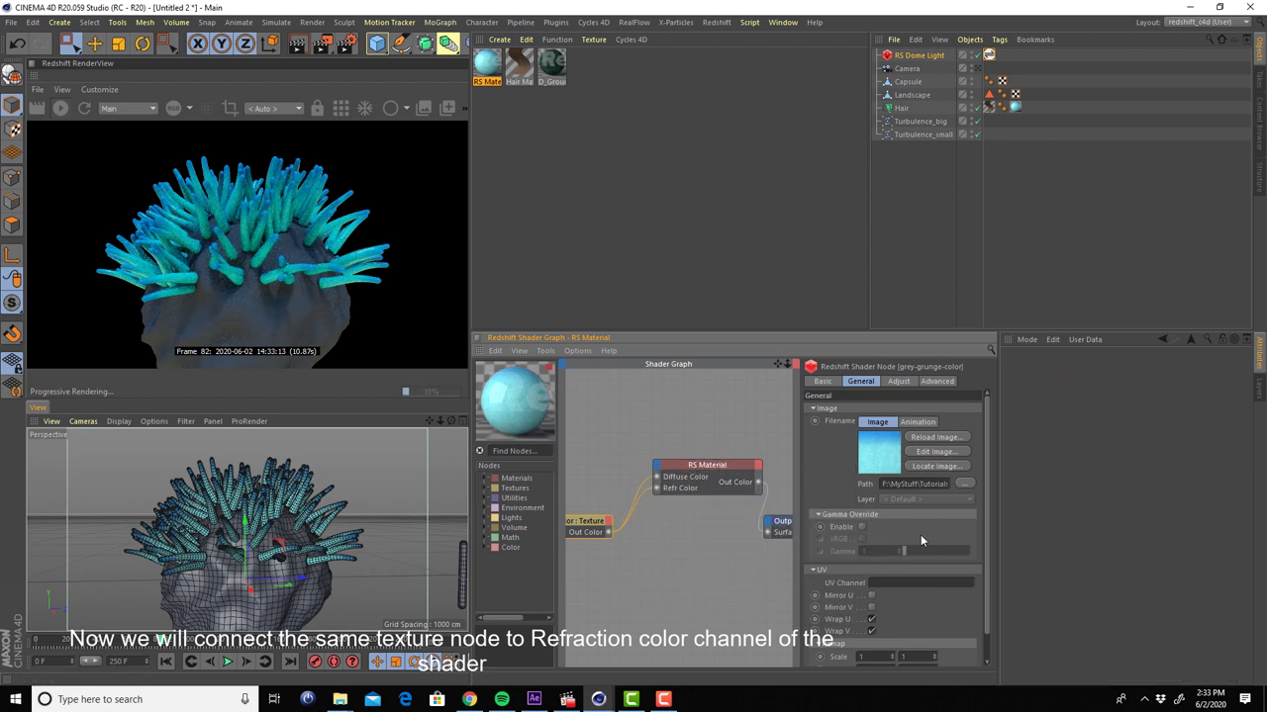
left_click(700, 471)
left_click_drag(984, 536, 1003, 634)
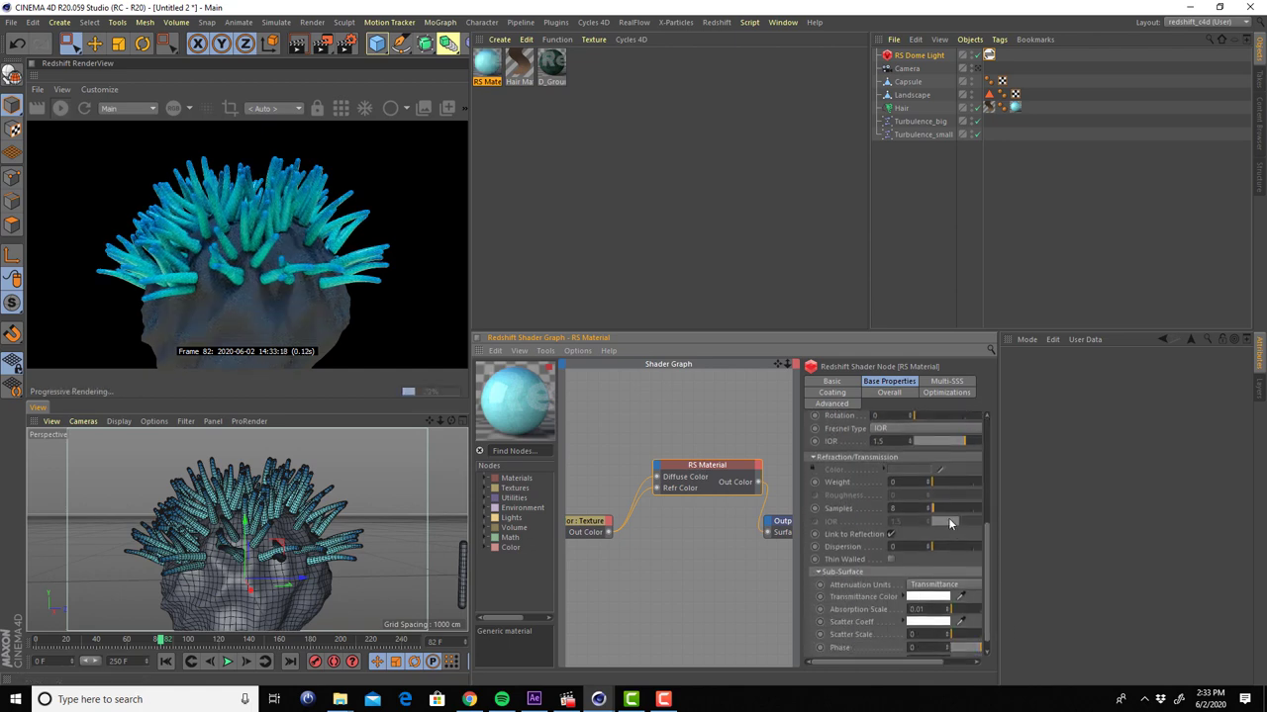
left_click_drag(802, 534, 727, 533)
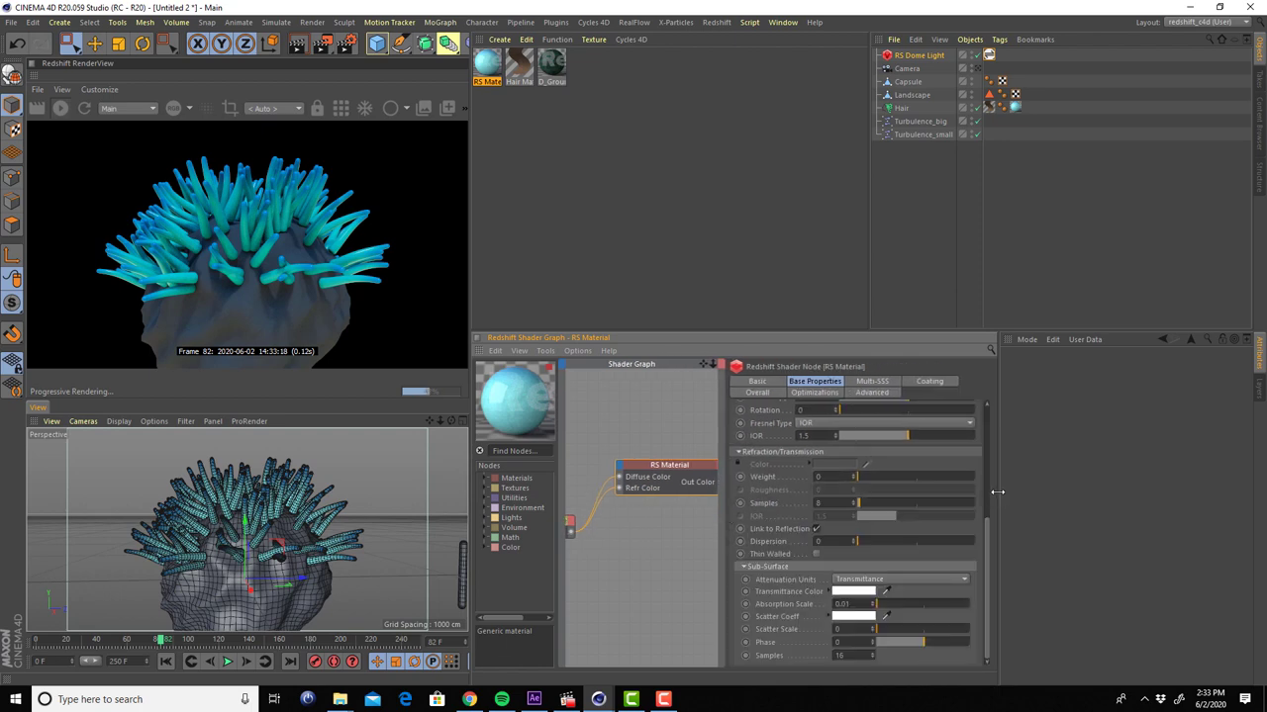
left_click_drag(999, 489, 1108, 489)
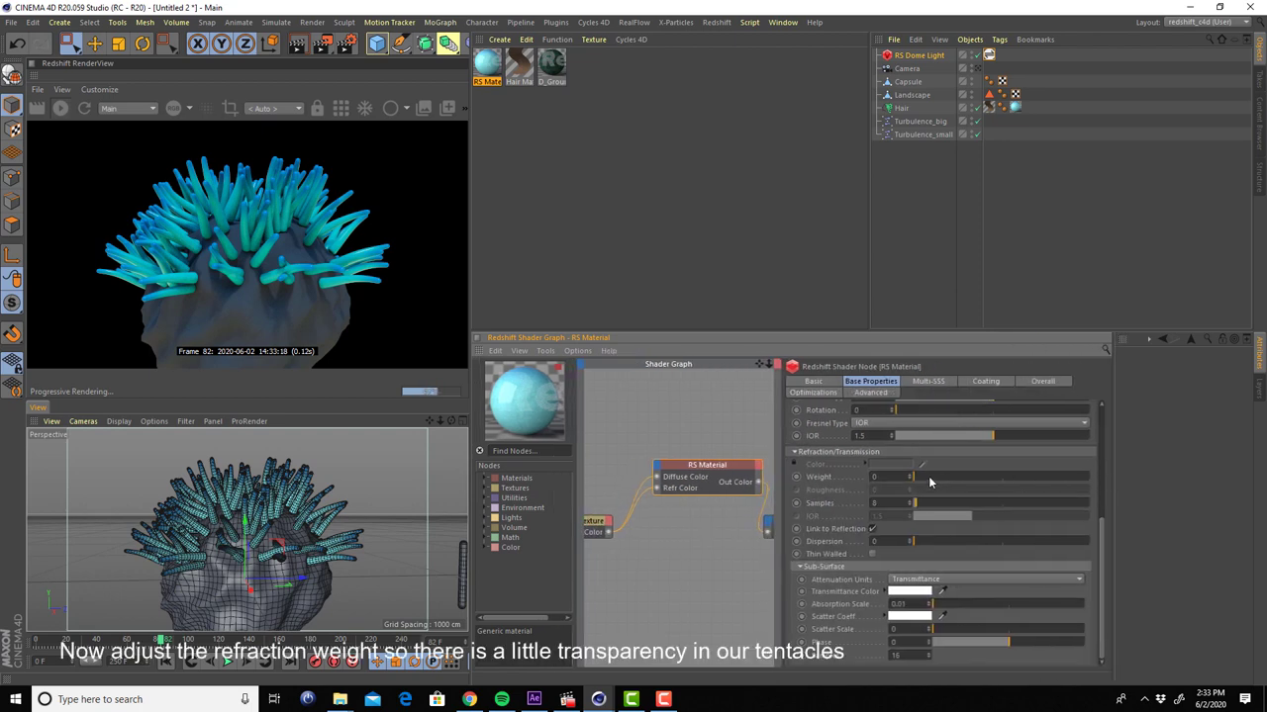
Set refraction weight to 1, unlink it from reflection, and roughness to 0.485
left_click_drag(968, 476, 1096, 482)
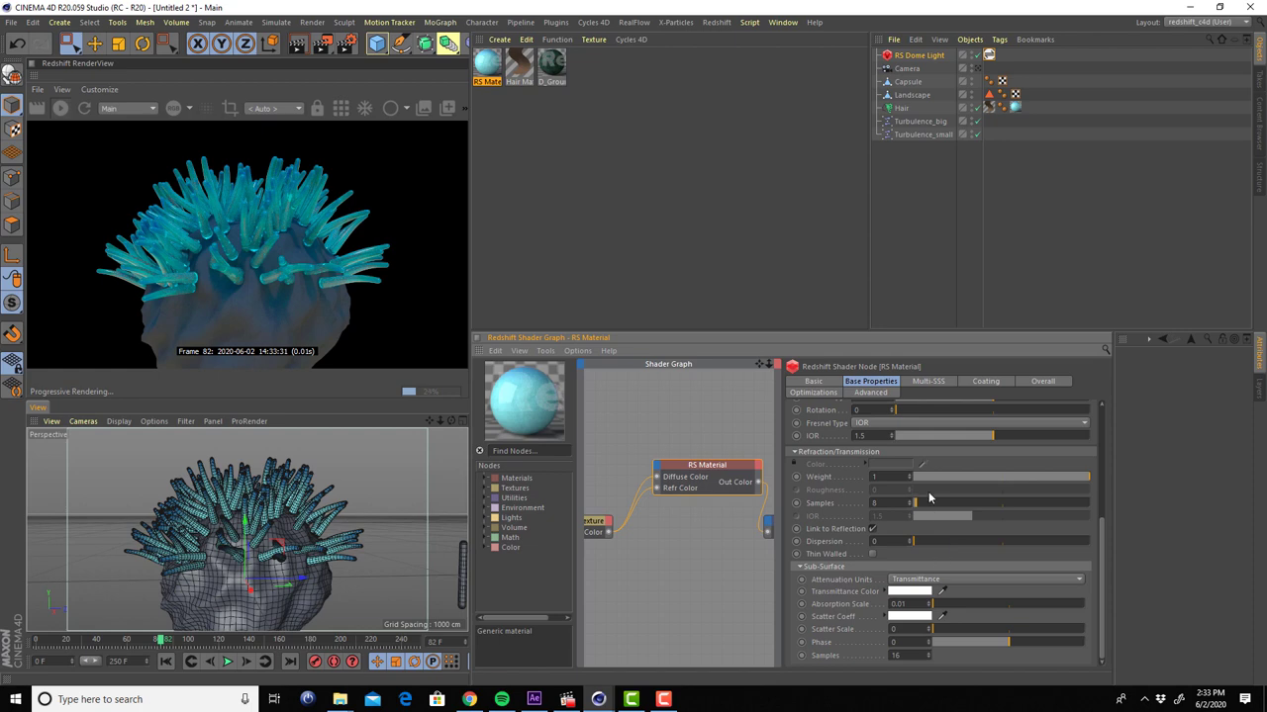
left_click(873, 530)
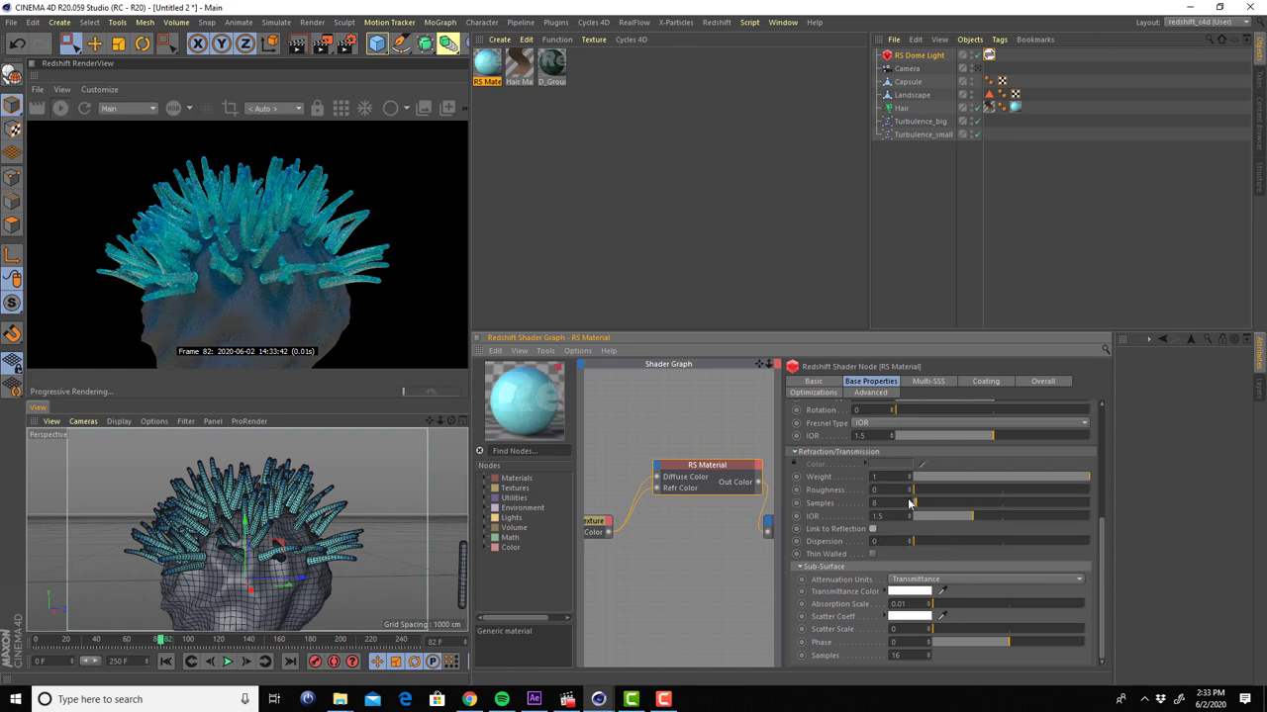
left_click(1000, 489)
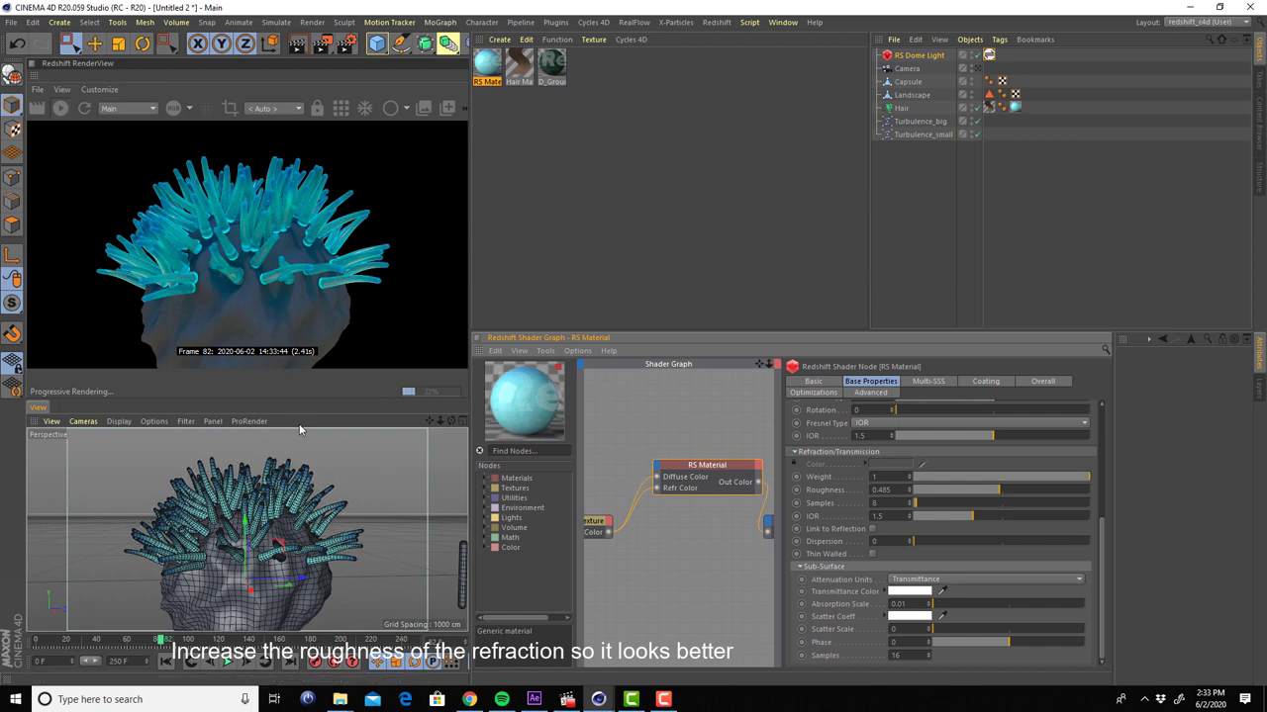
Switch to the Standard layout and add a Redshift Area Light
left_click(1194, 22)
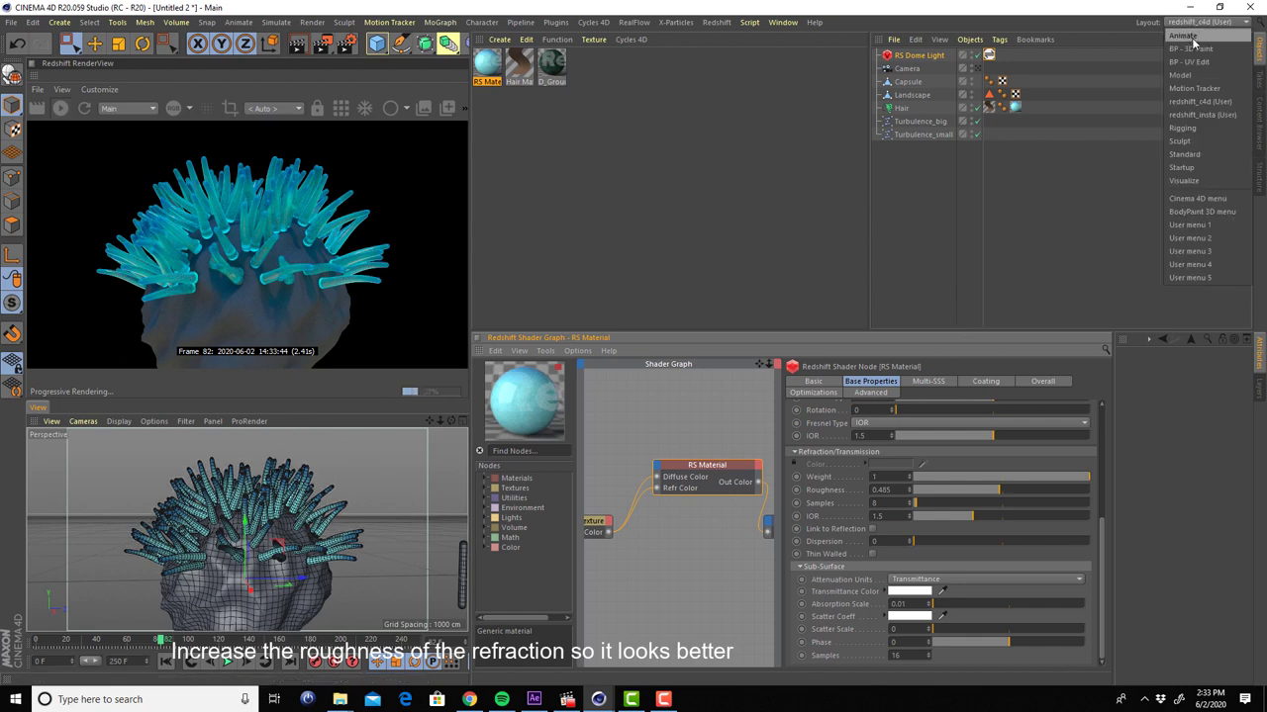
left_click(1191, 156)
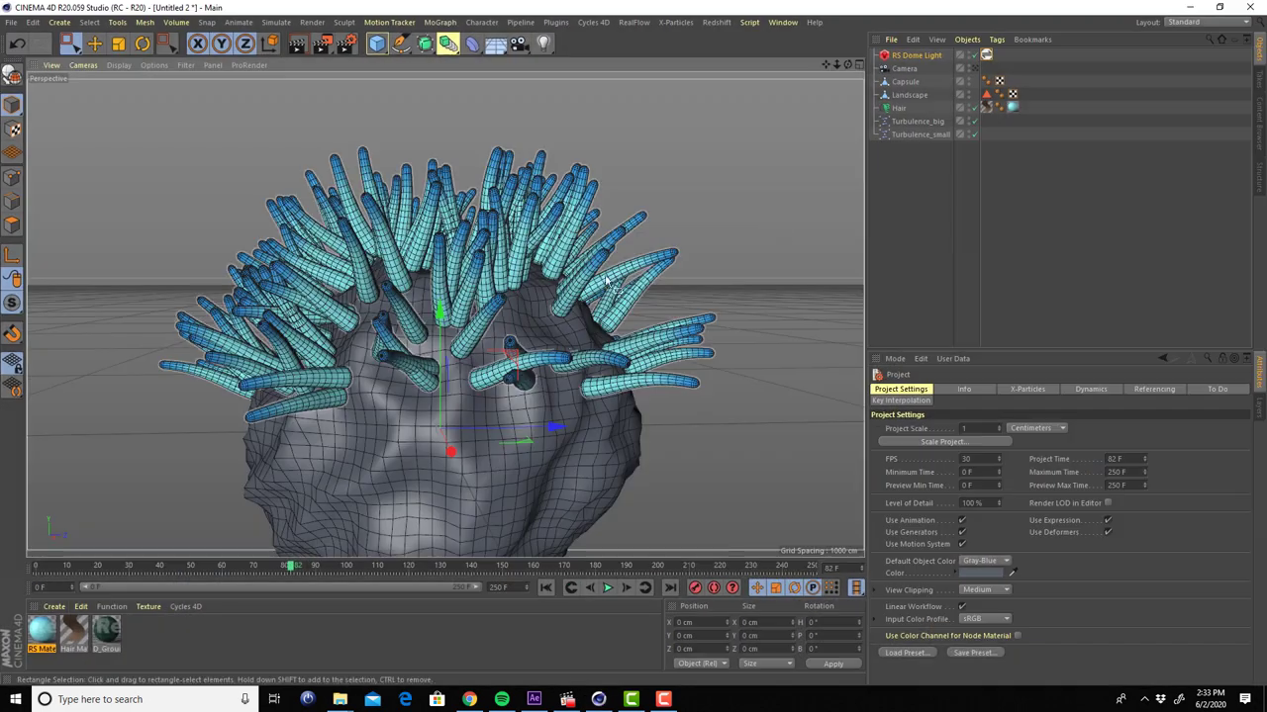
scroll(651, 369, "down", 5)
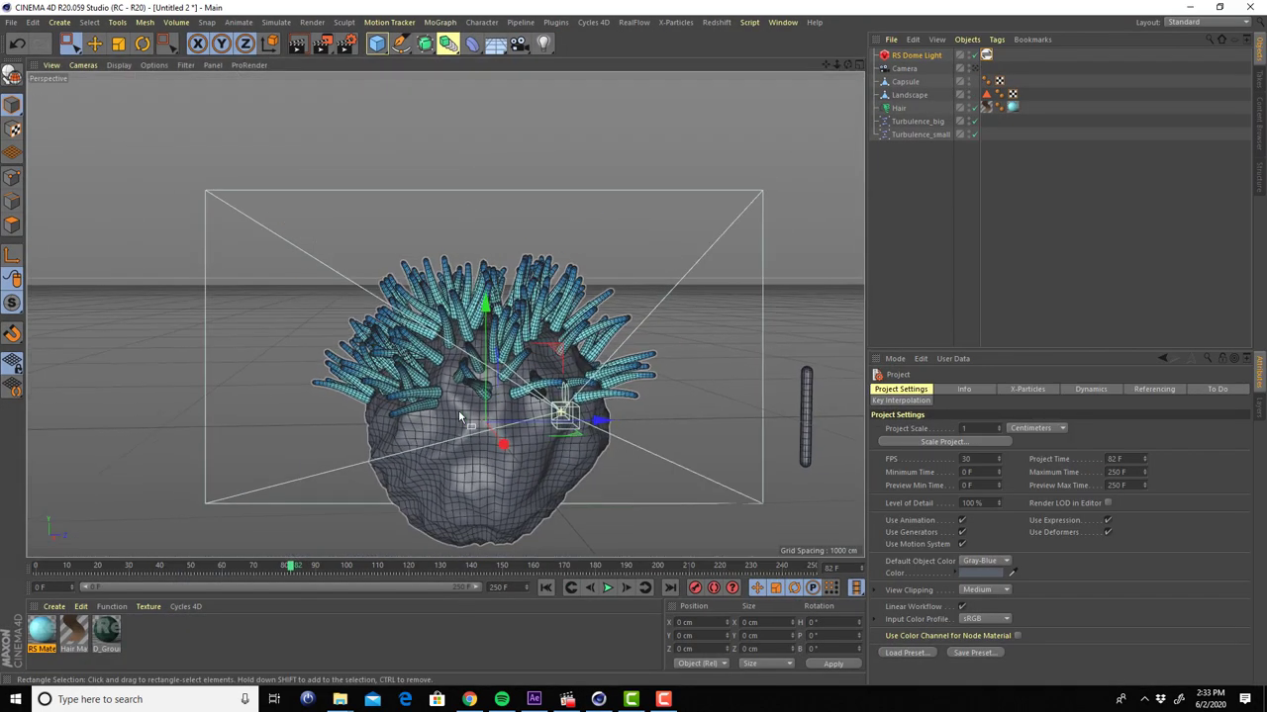
left_click_drag(651, 369, 603, 396, "alt")
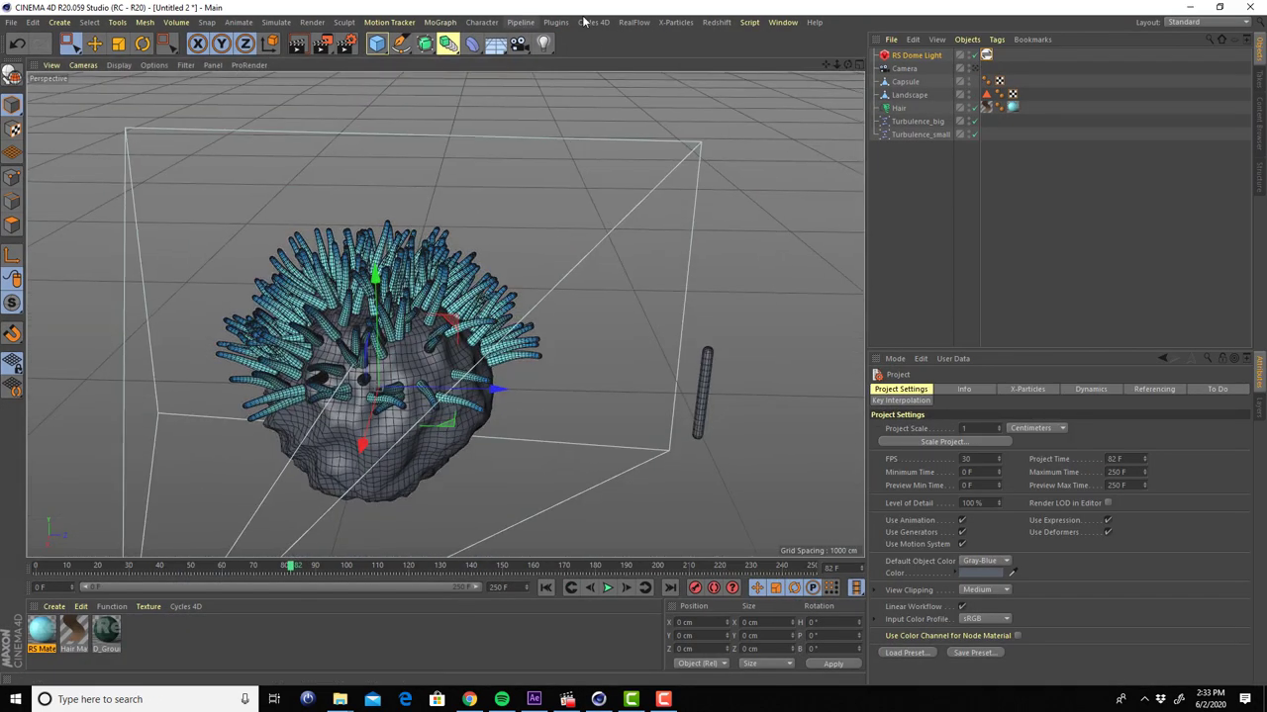
left_click(717, 22)
mouse_move(733, 56)
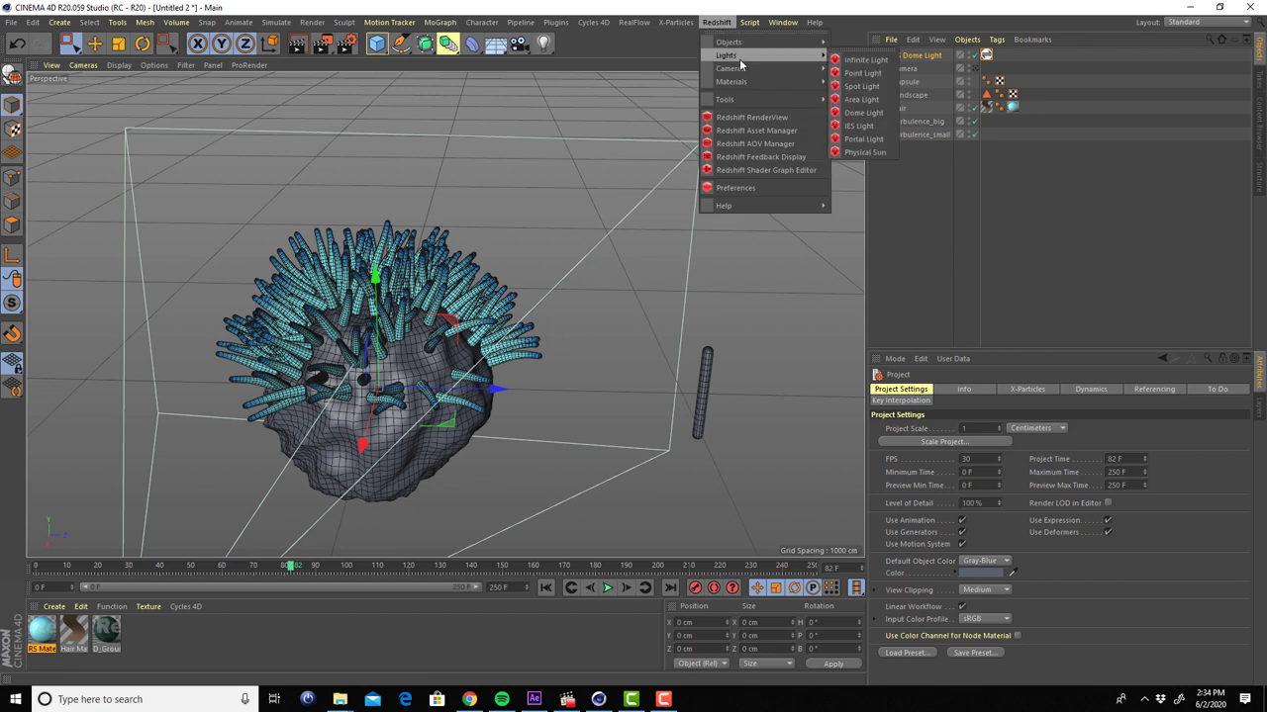
left_click(863, 100)
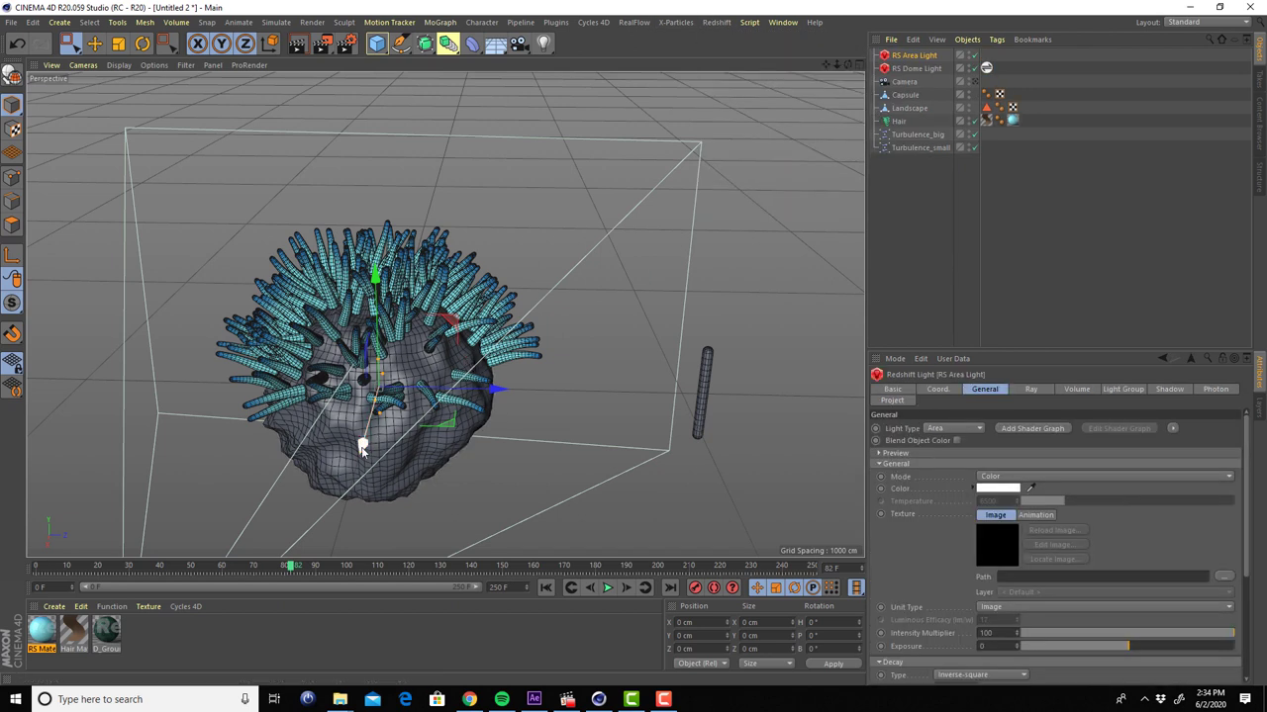
Place the area light up-right of the anemone, rotated to face it, then view through the camera
left_click_drag(362, 447, 631, 220)
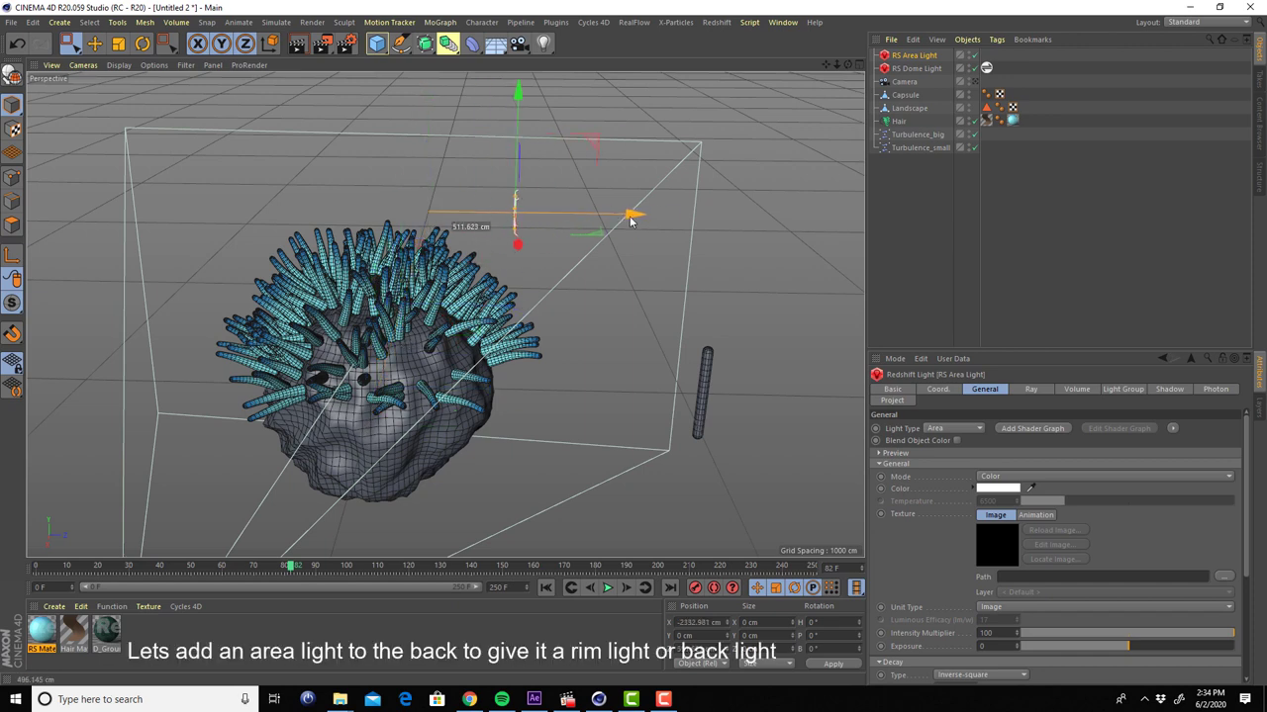
key("r")
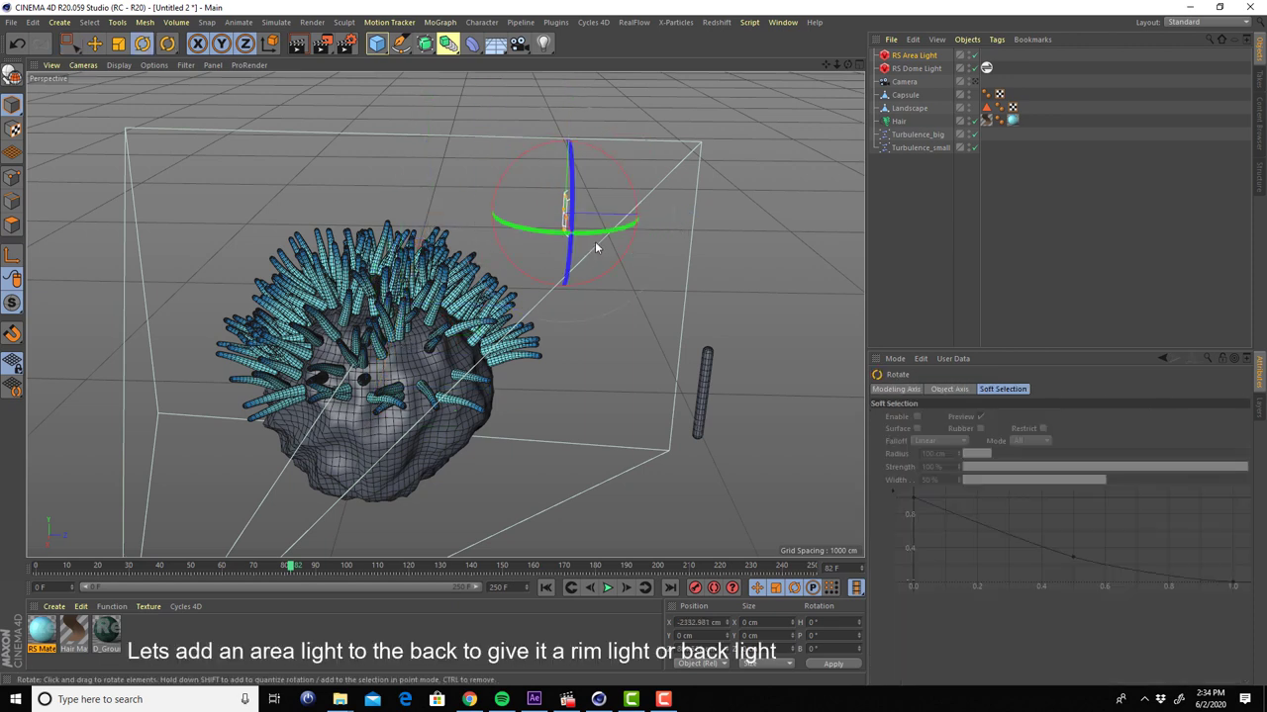
left_click_drag(597, 248, 543, 232)
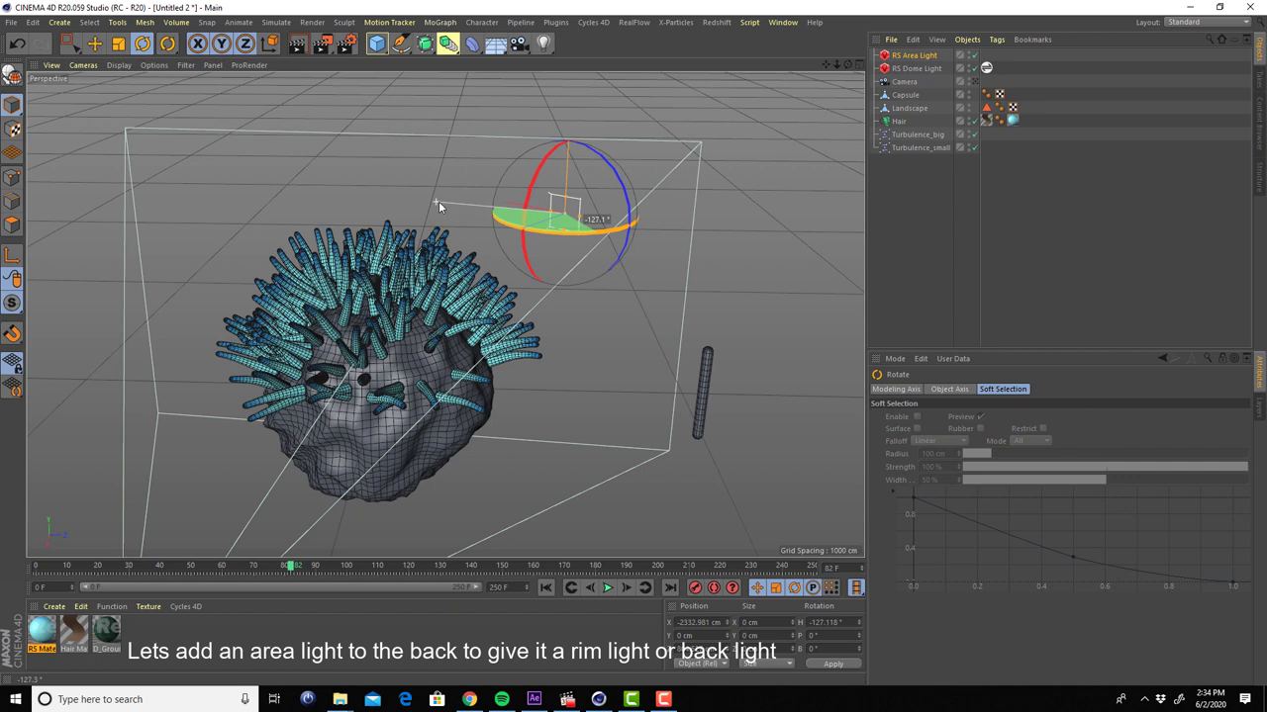
left_click_drag(443, 205, 438, 201)
left_click(718, 224)
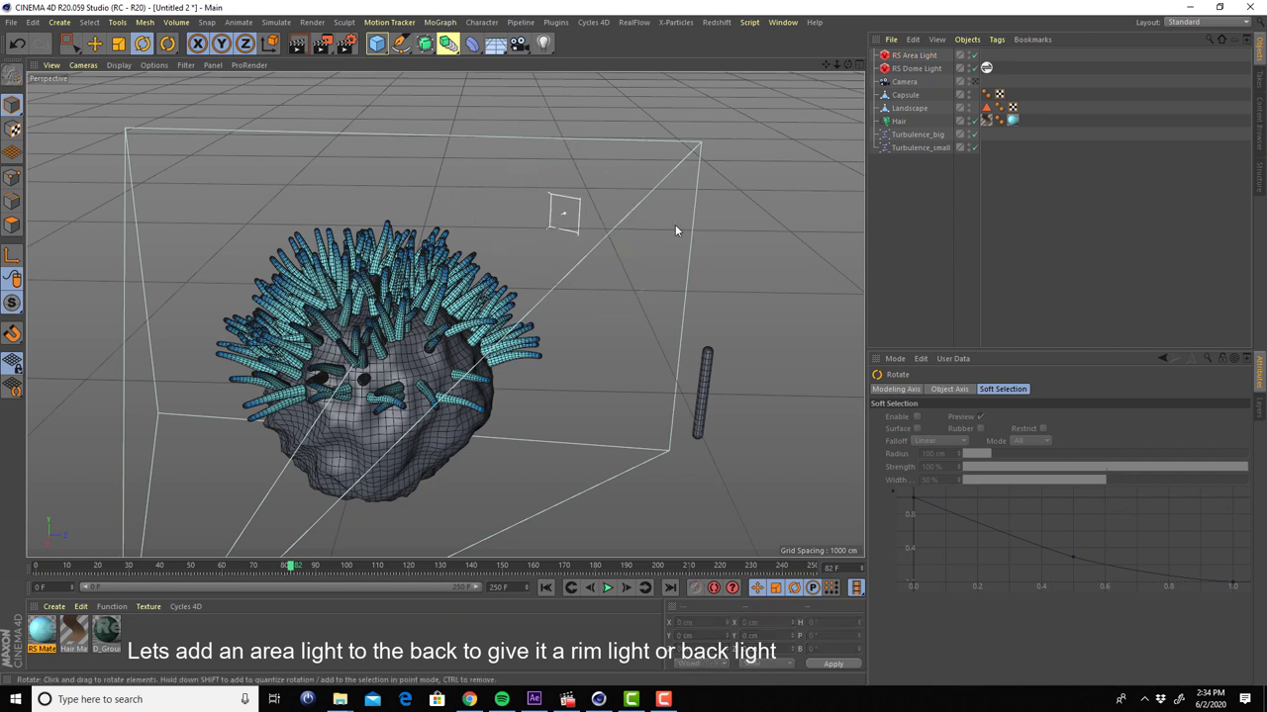
left_click(582, 221)
mouse_move(582, 222)
left_mouse_down()
mouse_move(565, 204)
mouse_move(642, 234)
mouse_move(566, 171)
mouse_move(572, 161)
left_mouse_up()
left_click(974, 82)
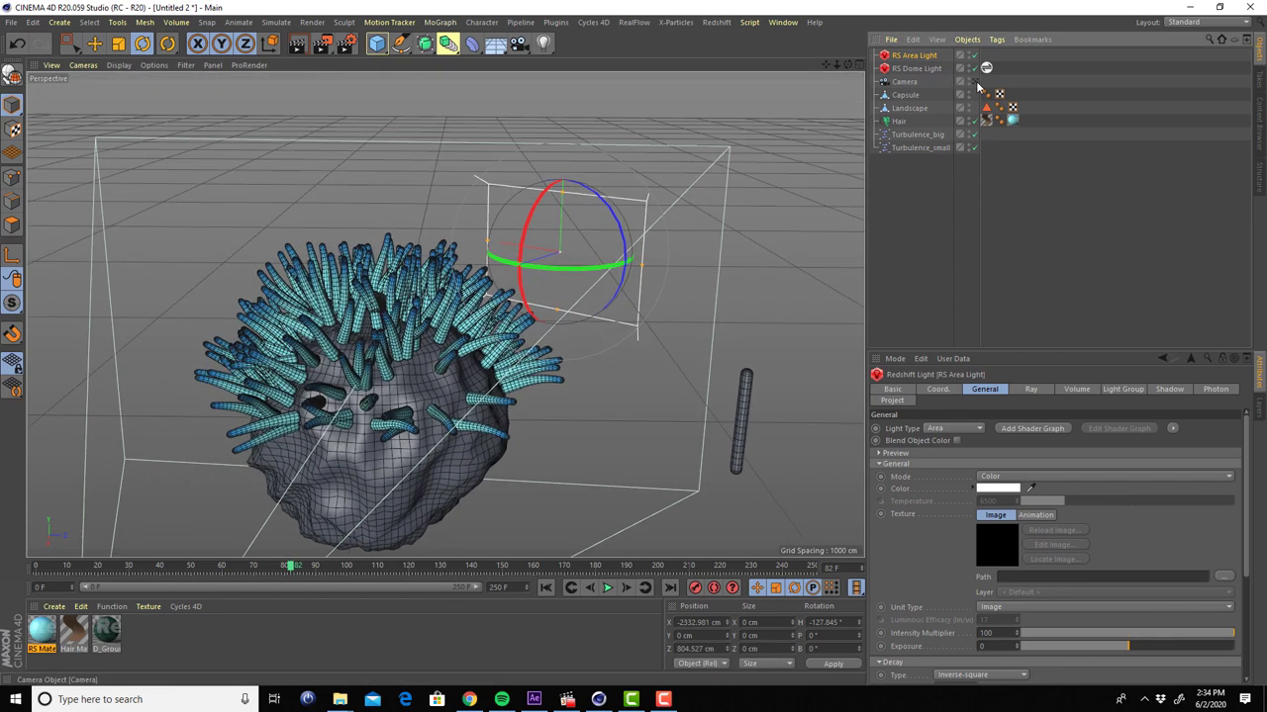
Open the Redshift RenderView and start a progressive render
left_click(729, 22)
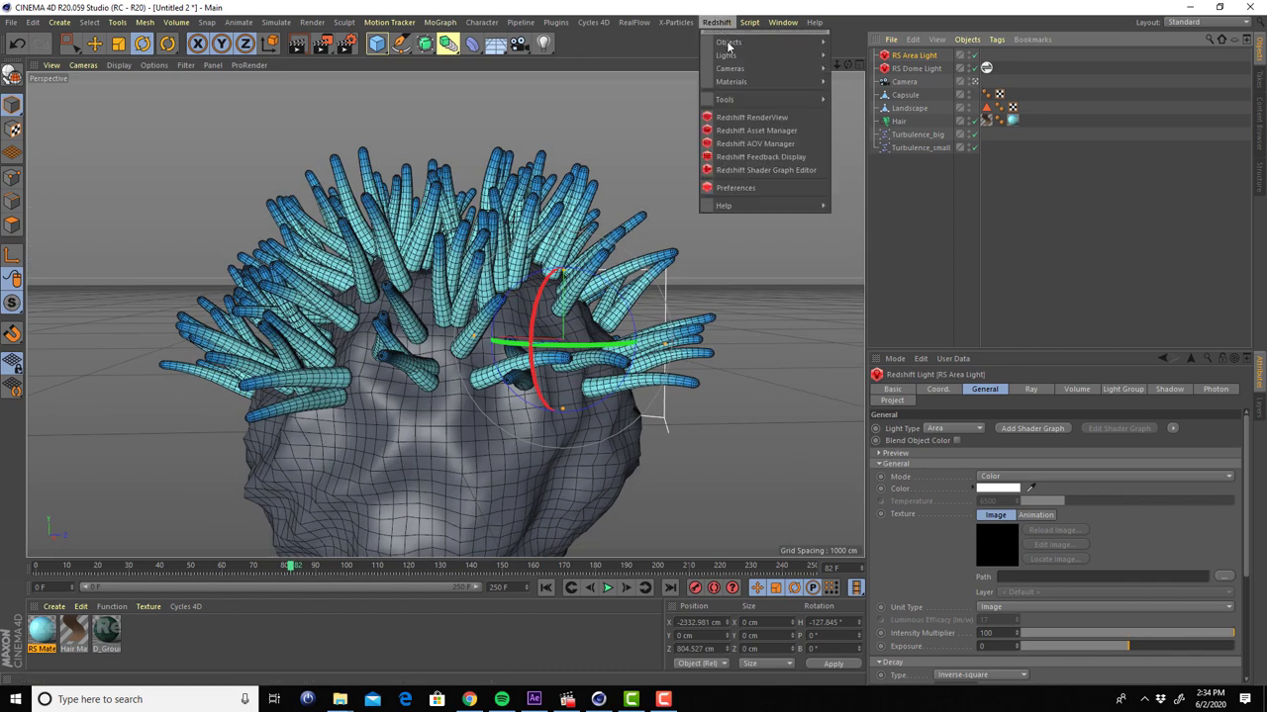
left_click(742, 116)
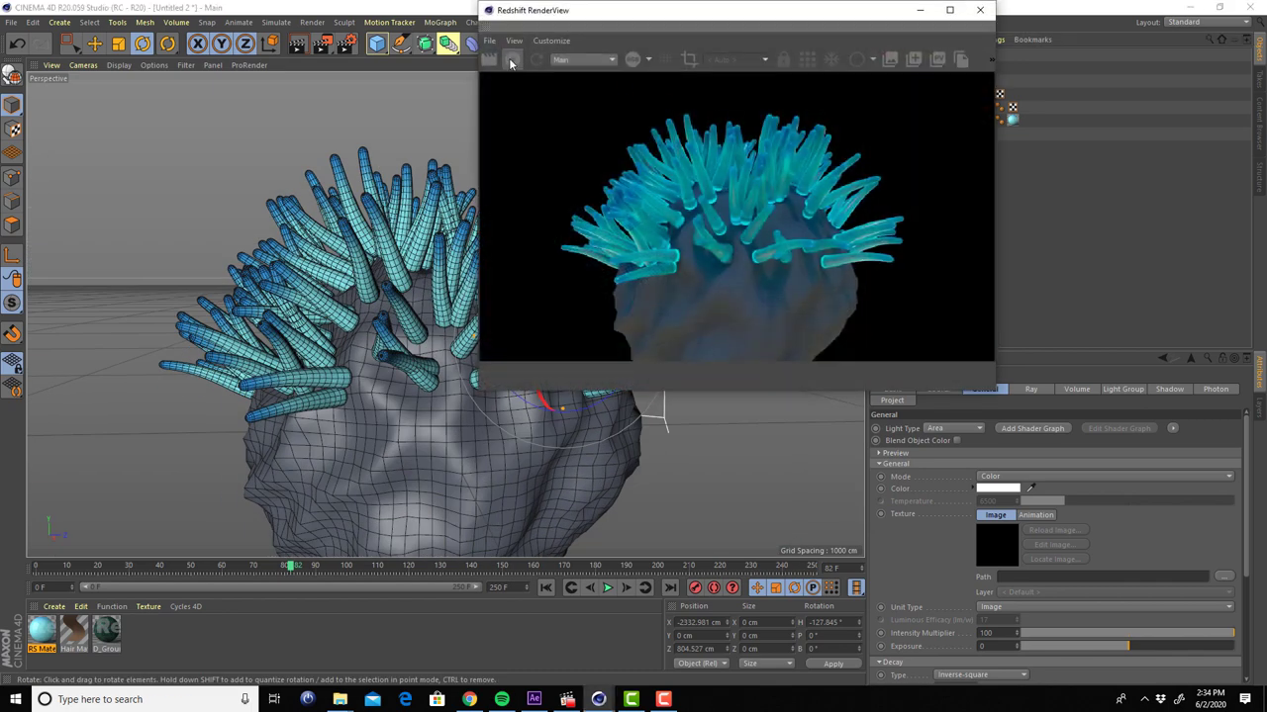
left_click(510, 61)
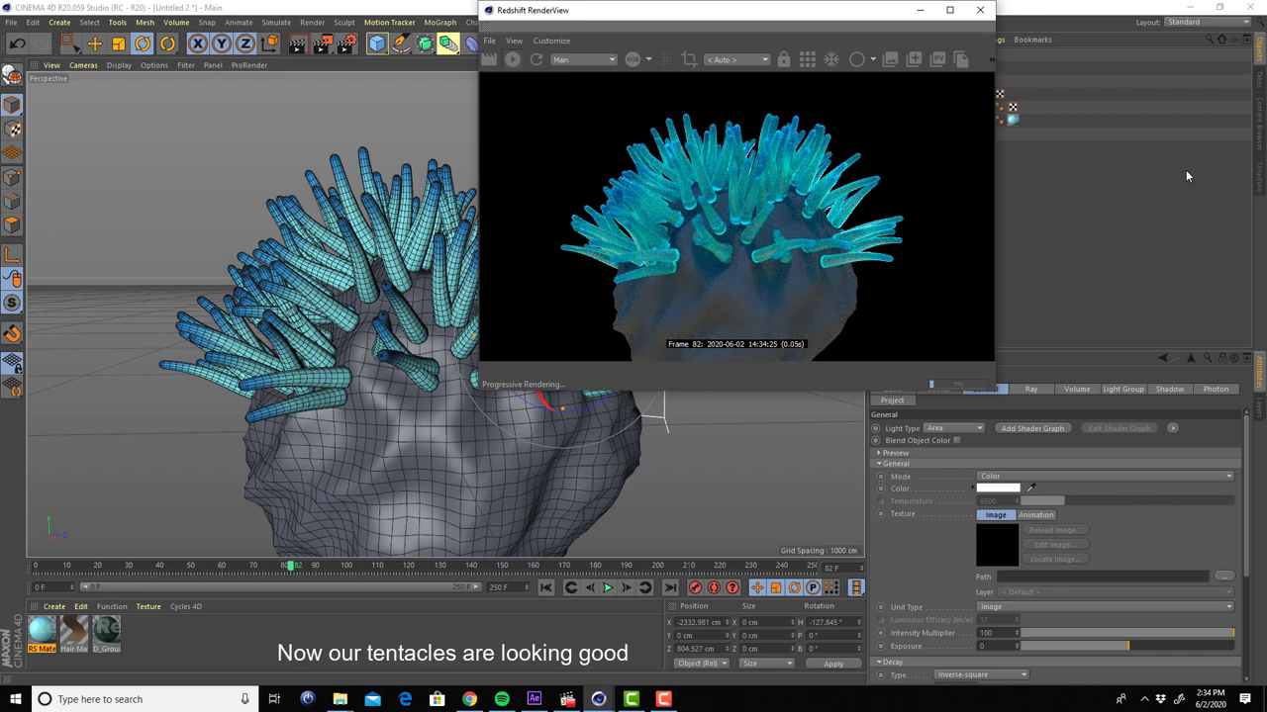
Apply the D_Ground material to the Landscape rock
left_click_drag(812, 5, 451, 23)
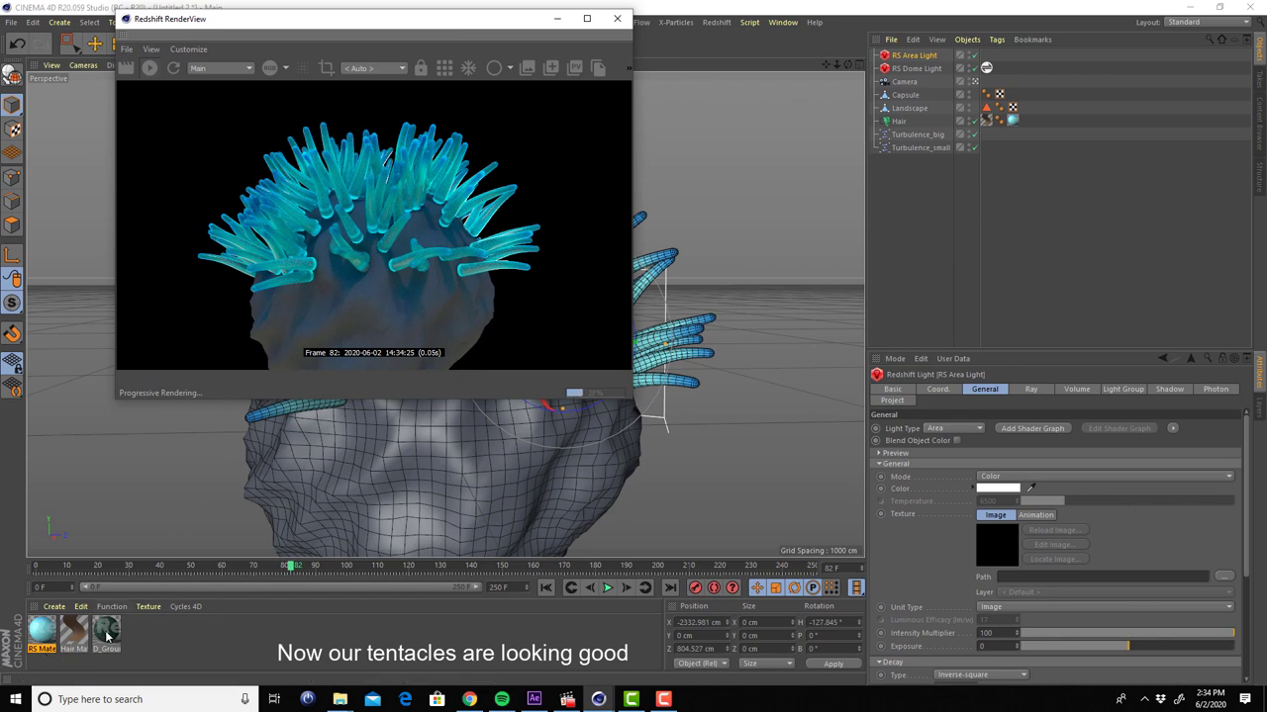
left_click_drag(107, 637, 819, 248)
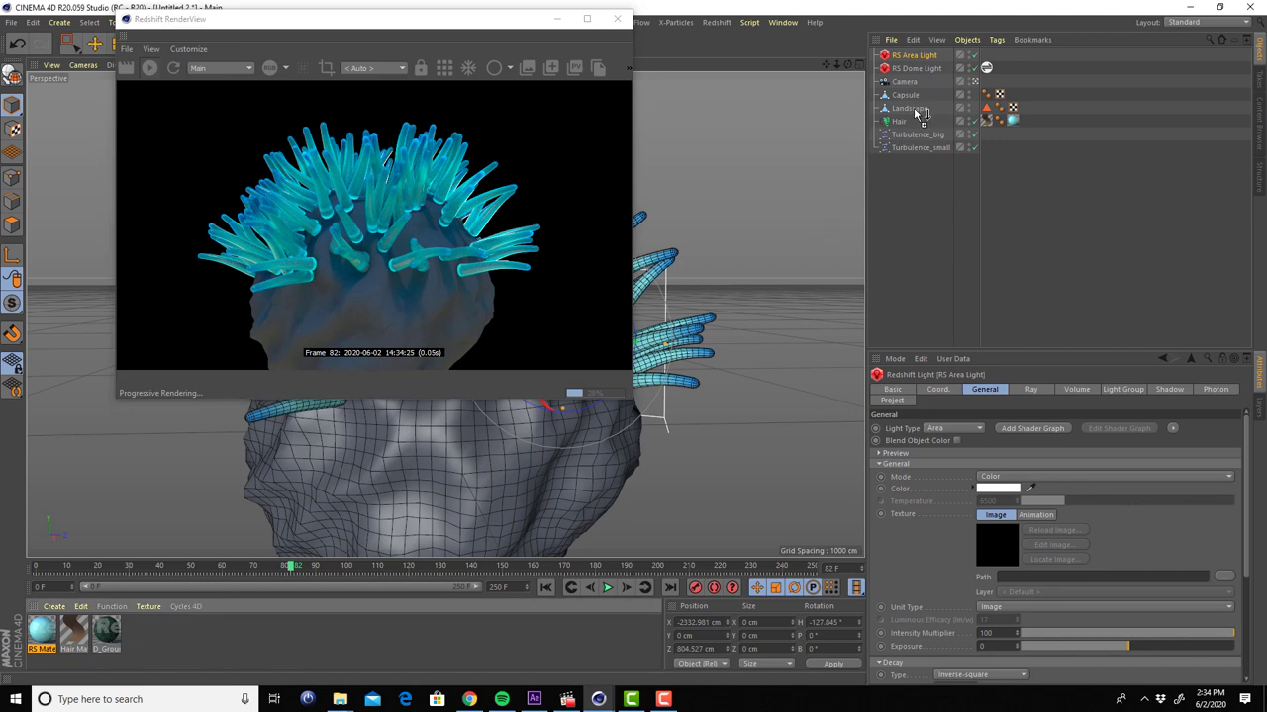
left_click_drag(918, 109, 920, 109)
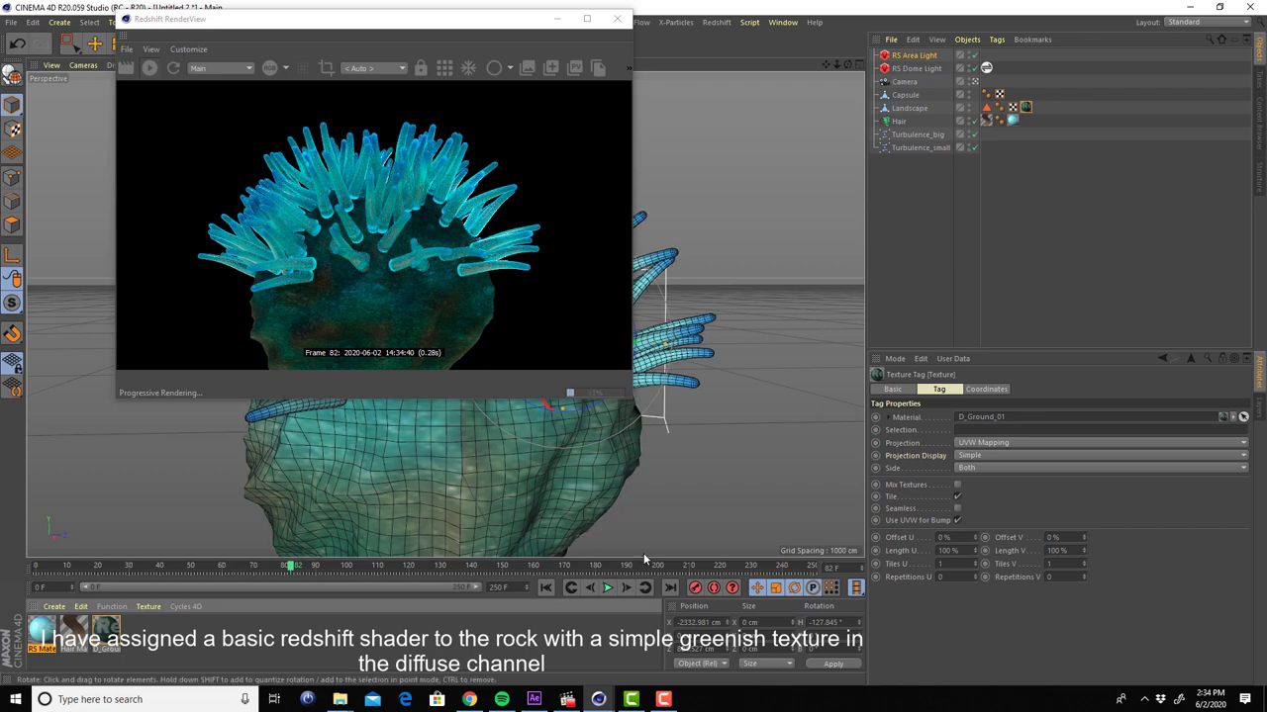
Lower the RS Dome Light exposure to 0.384 and scrub the timeline to frame 152
left_click(921, 69)
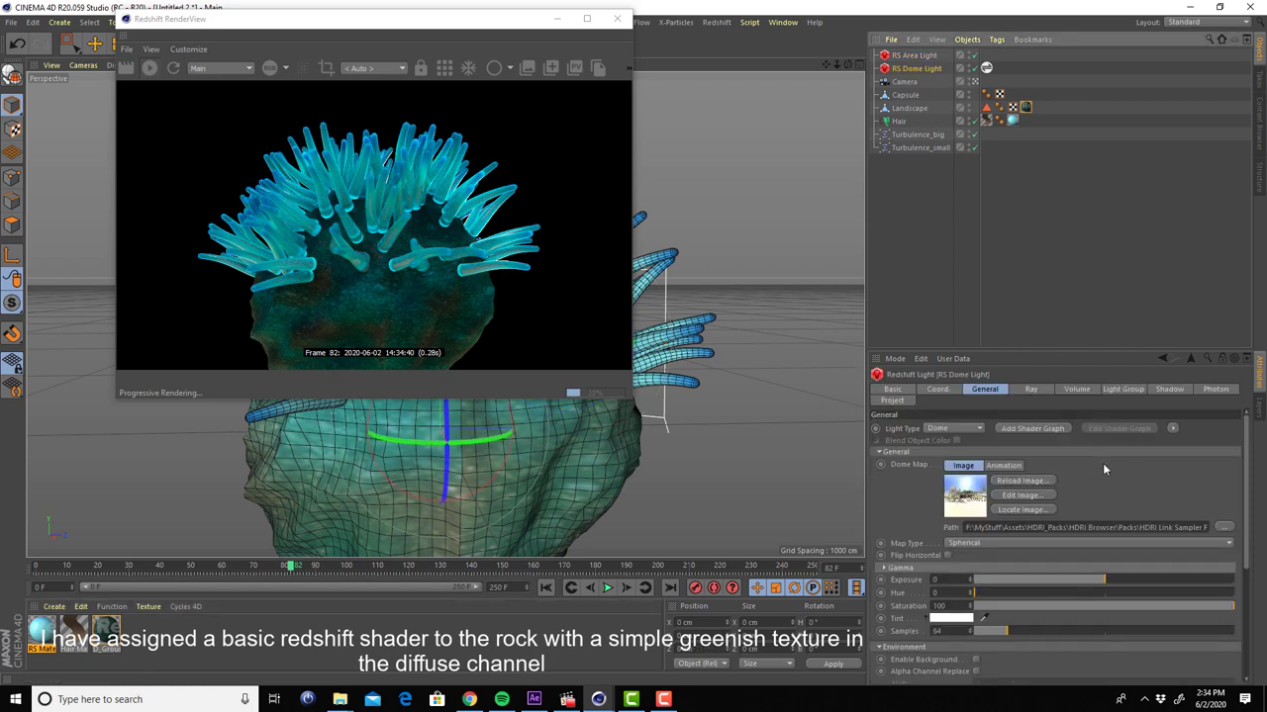
left_click_drag(1104, 581, 1114, 579)
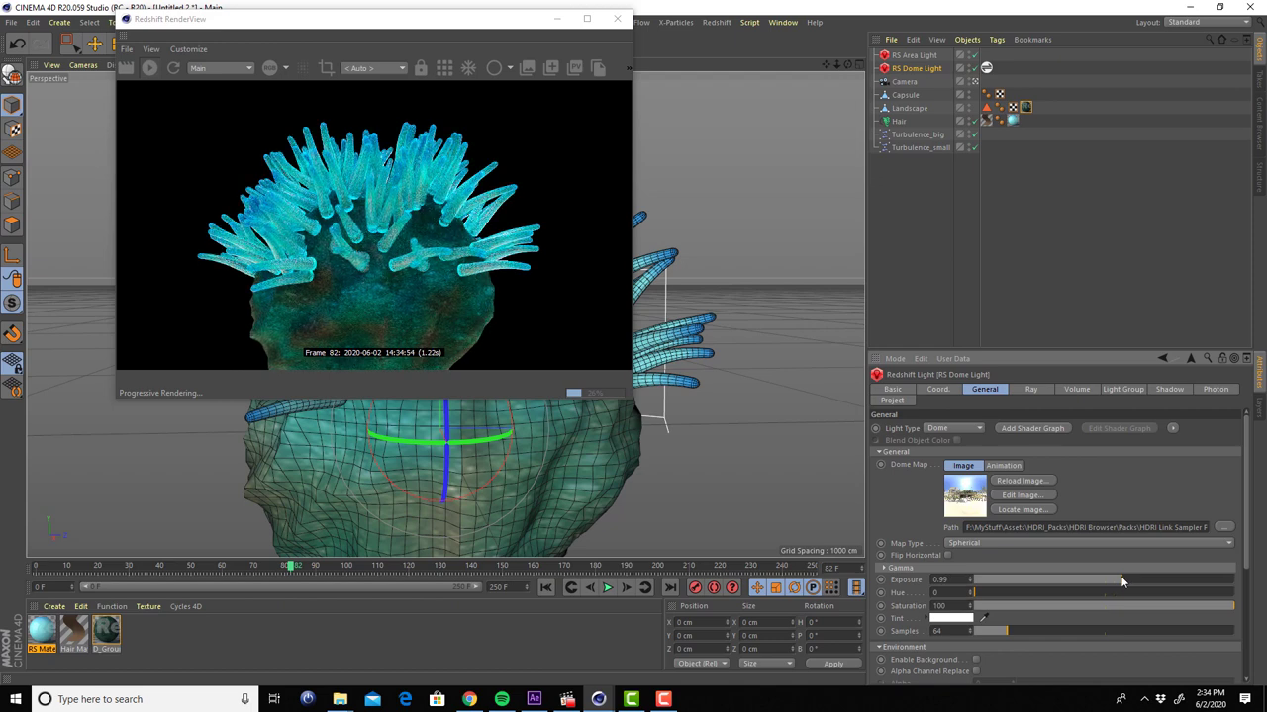
left_click_drag(1120, 581, 1116, 580)
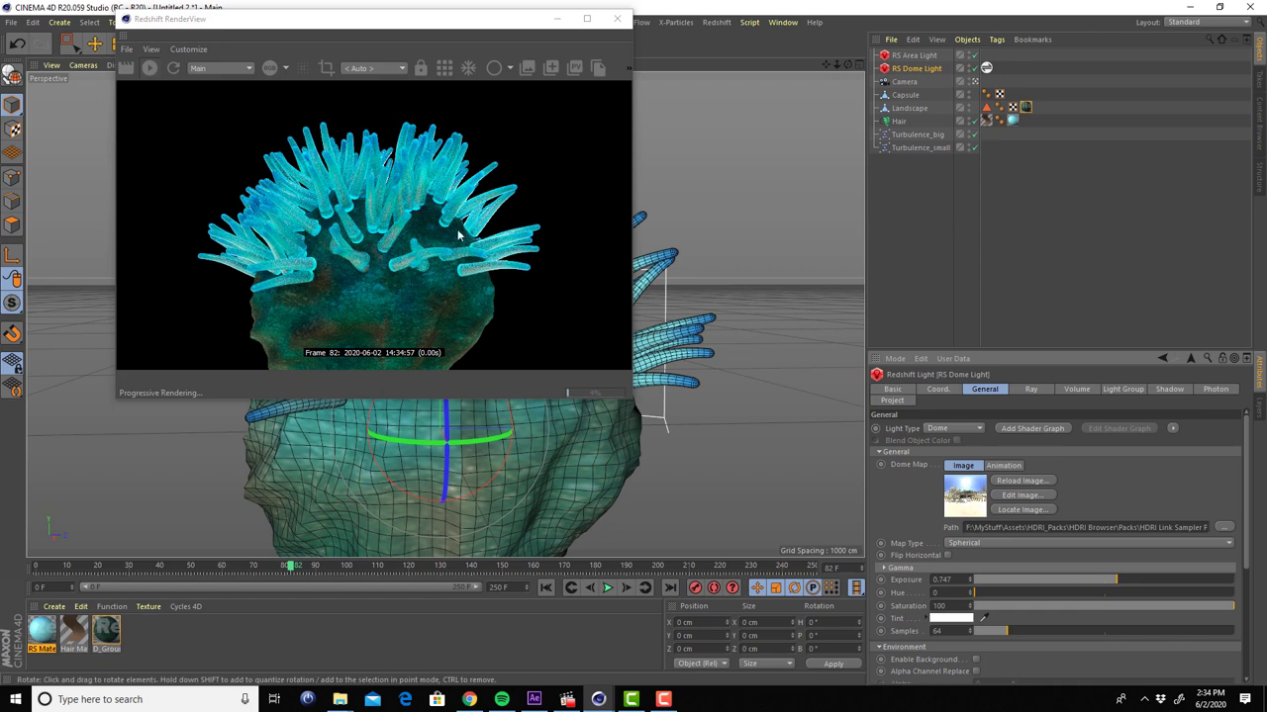
left_click_drag(292, 571, 509, 571)
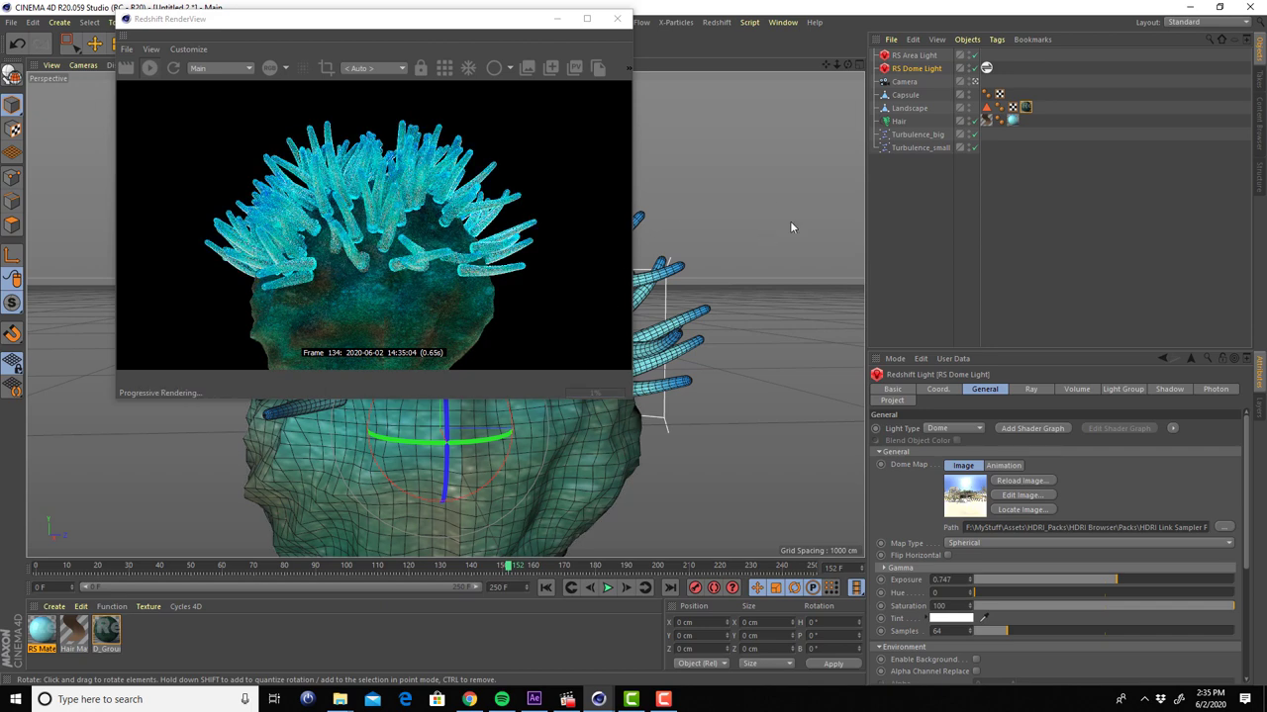
left_click_drag(1113, 582, 1110, 580)
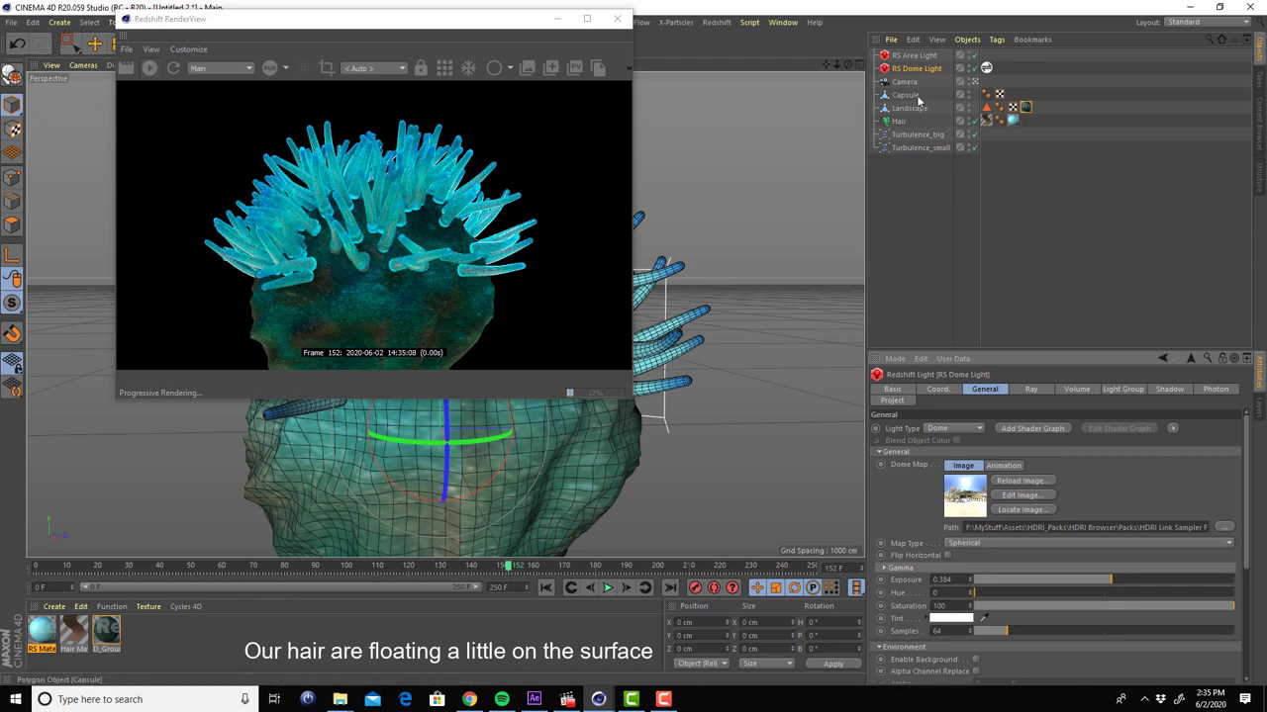
Set the Hair object's root Offset to -5 and move the RenderView window aside
left_click(900, 122)
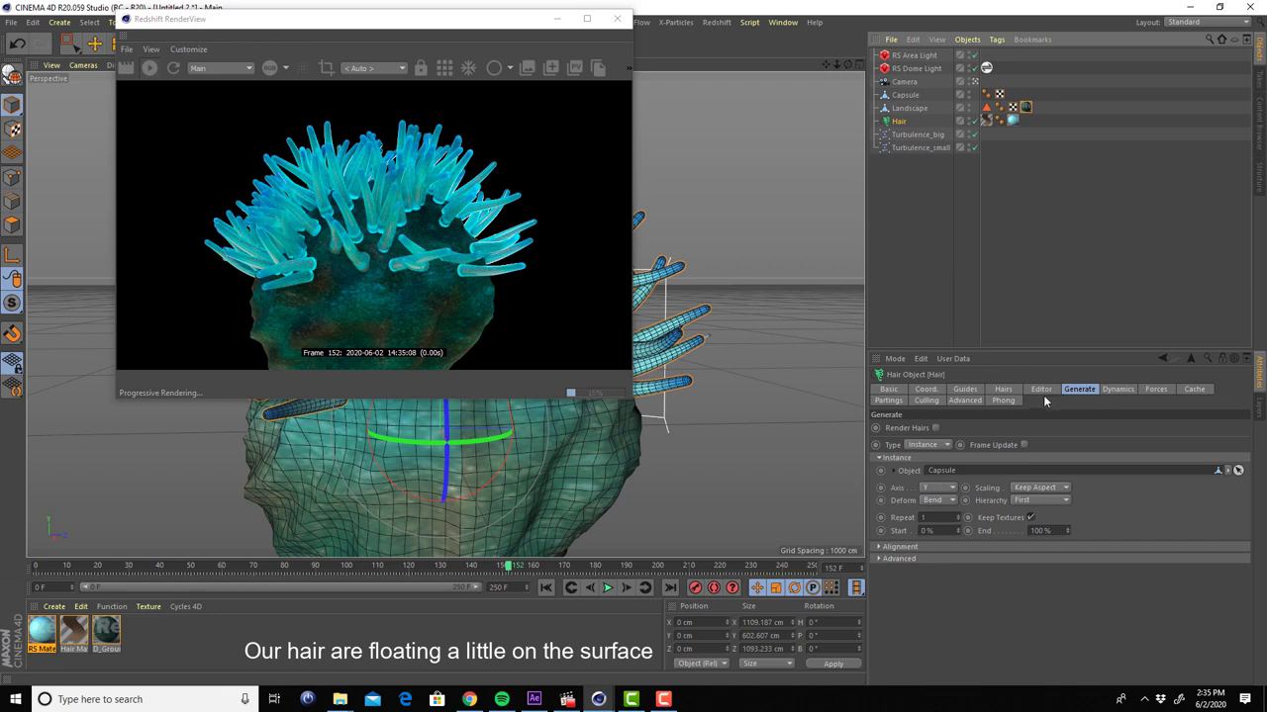
left_click(1008, 388)
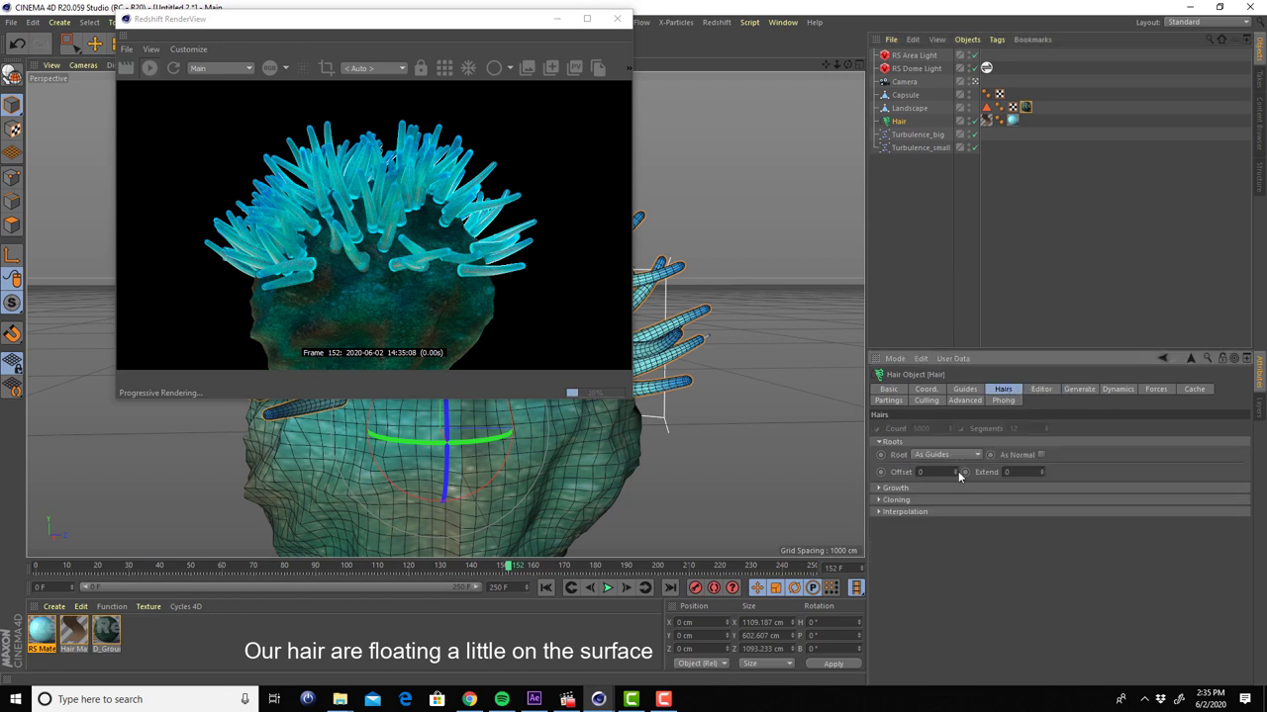
type("0")
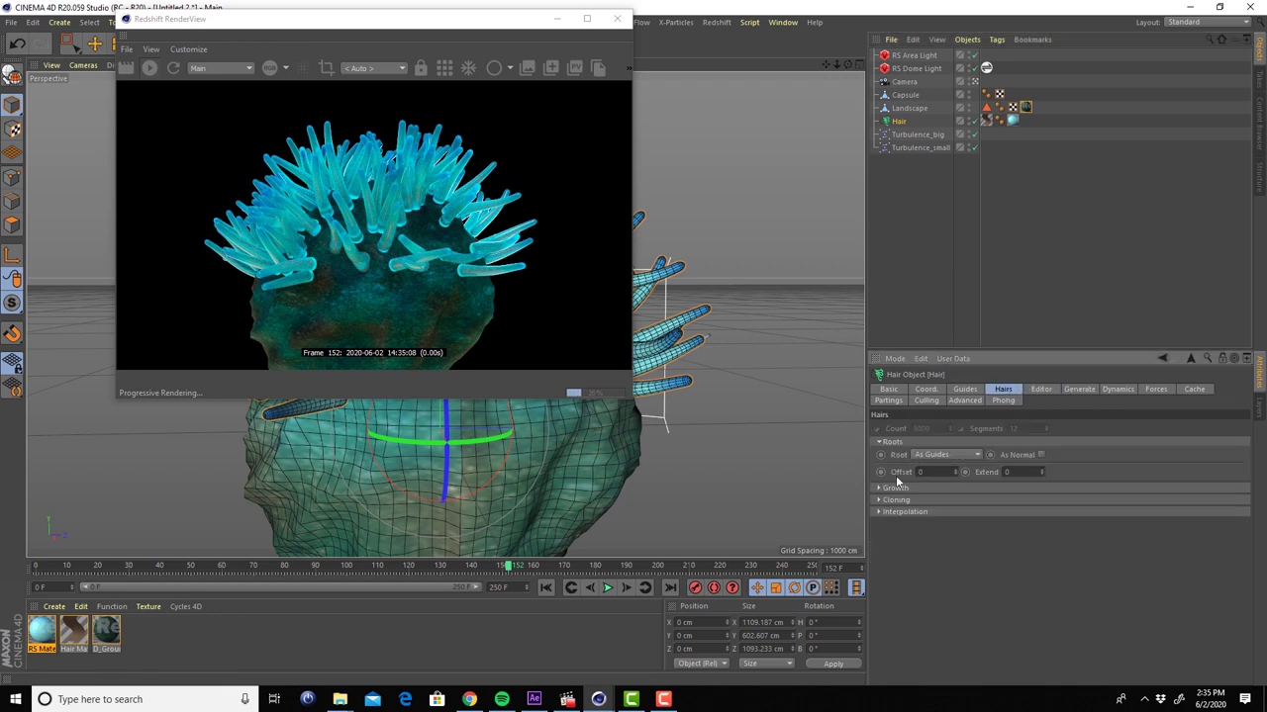
key("Return")
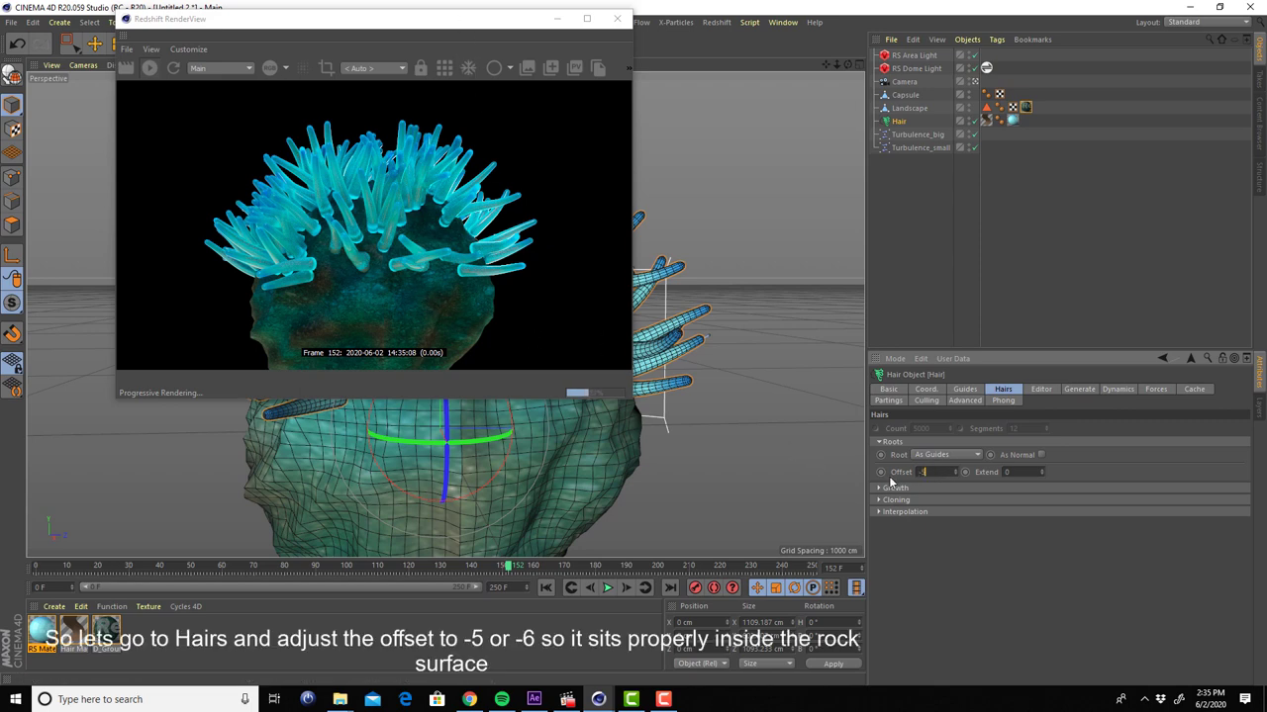
type("5")
key("Return")
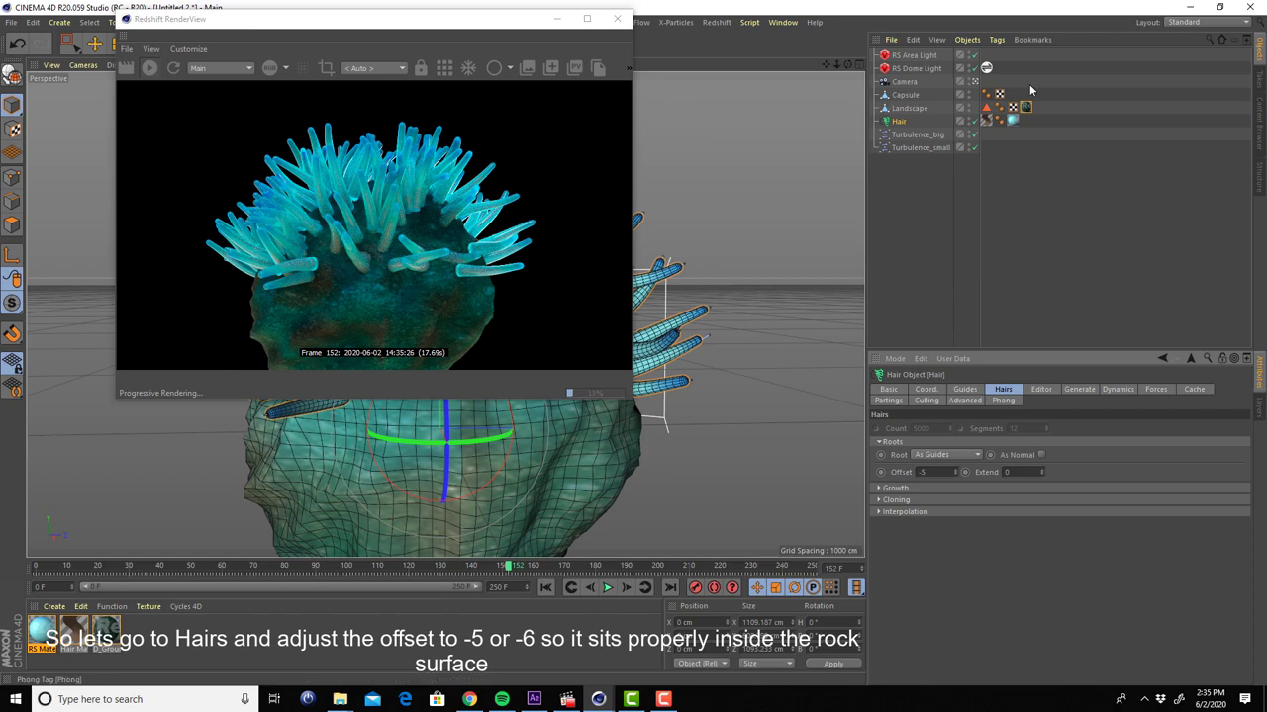
left_click_drag(453, 24, 253, 22)
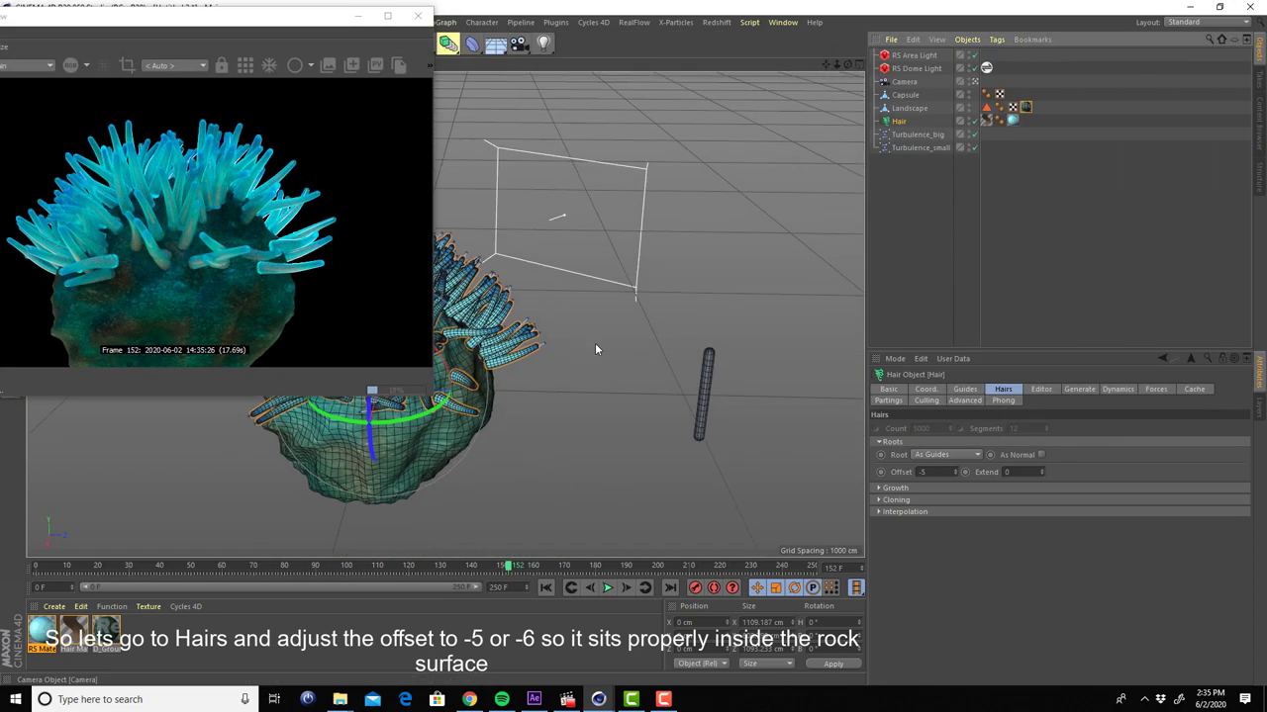
mouse_move(595, 342)
left_mouse_down("alt")
mouse_move(502, 348)
mouse_move(453, 402)
left_mouse_up("alt")
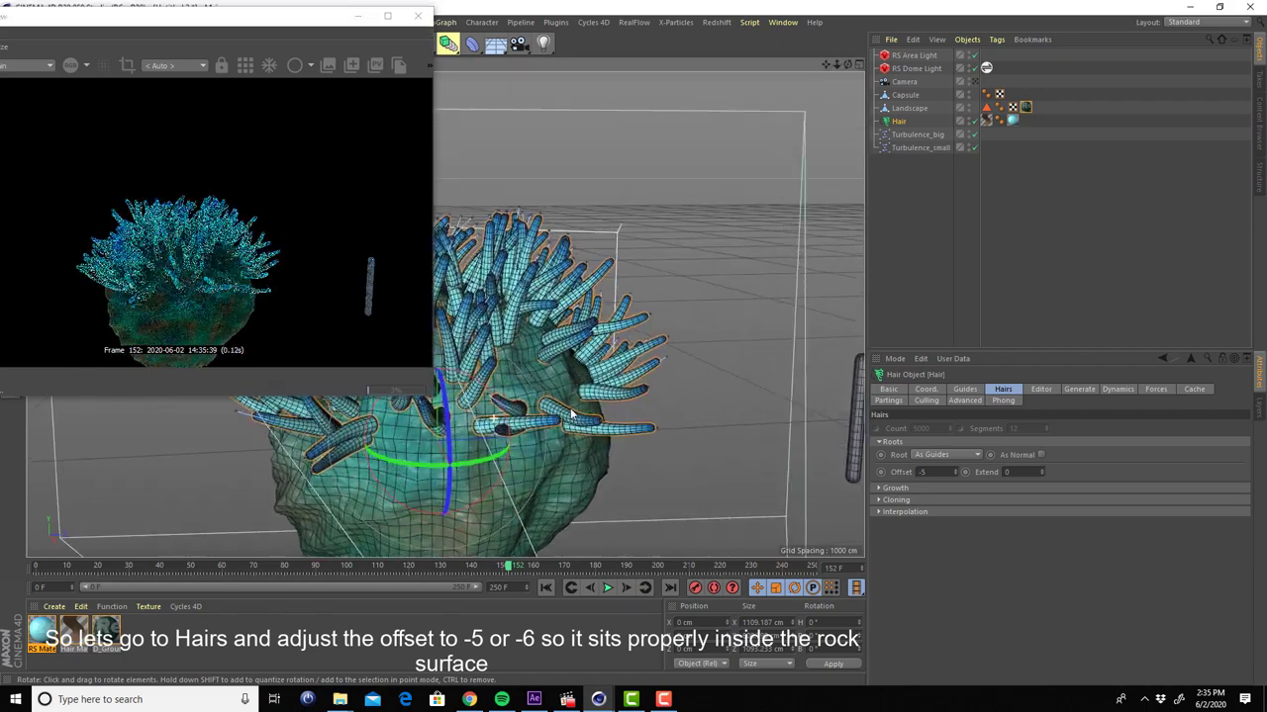
scroll(527, 414, "up", 3)
scroll(527, 418, "up", 3)
mouse_move(527, 415)
left_mouse_down("alt")
mouse_move(631, 427)
mouse_move(591, 436)
mouse_move(600, 444)
left_mouse_up("alt")
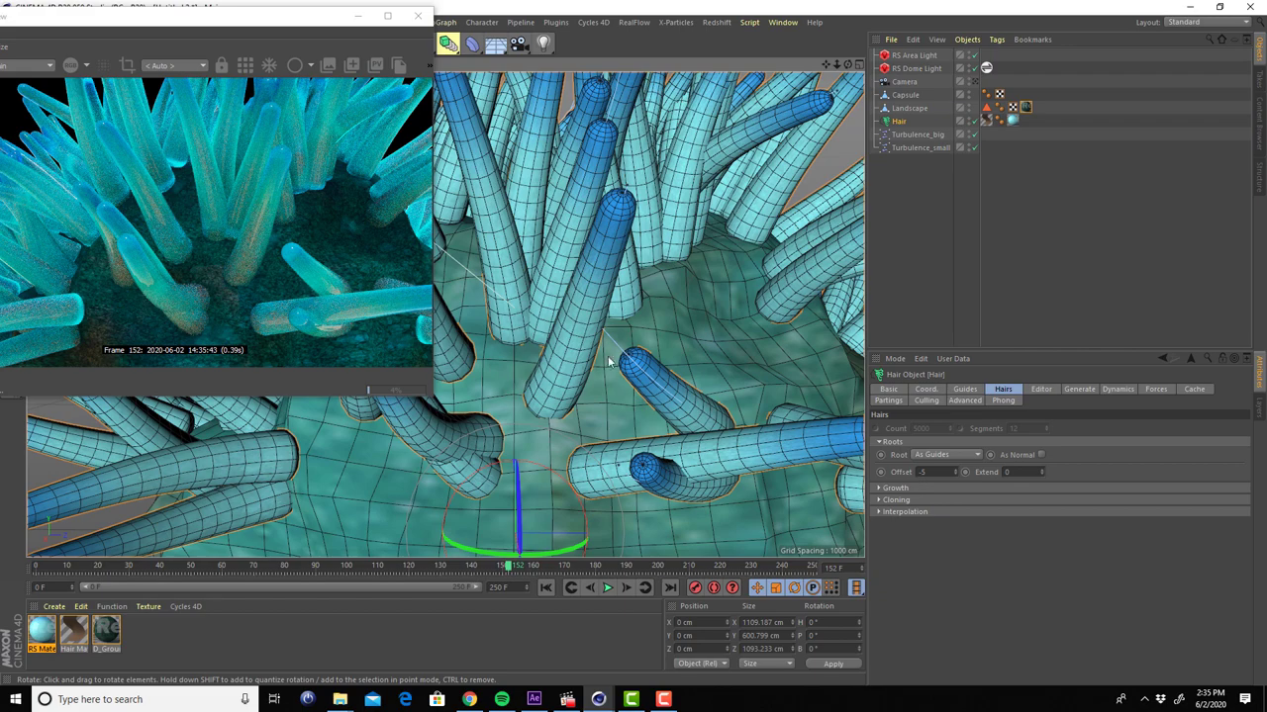
scroll(628, 362, "down", 5)
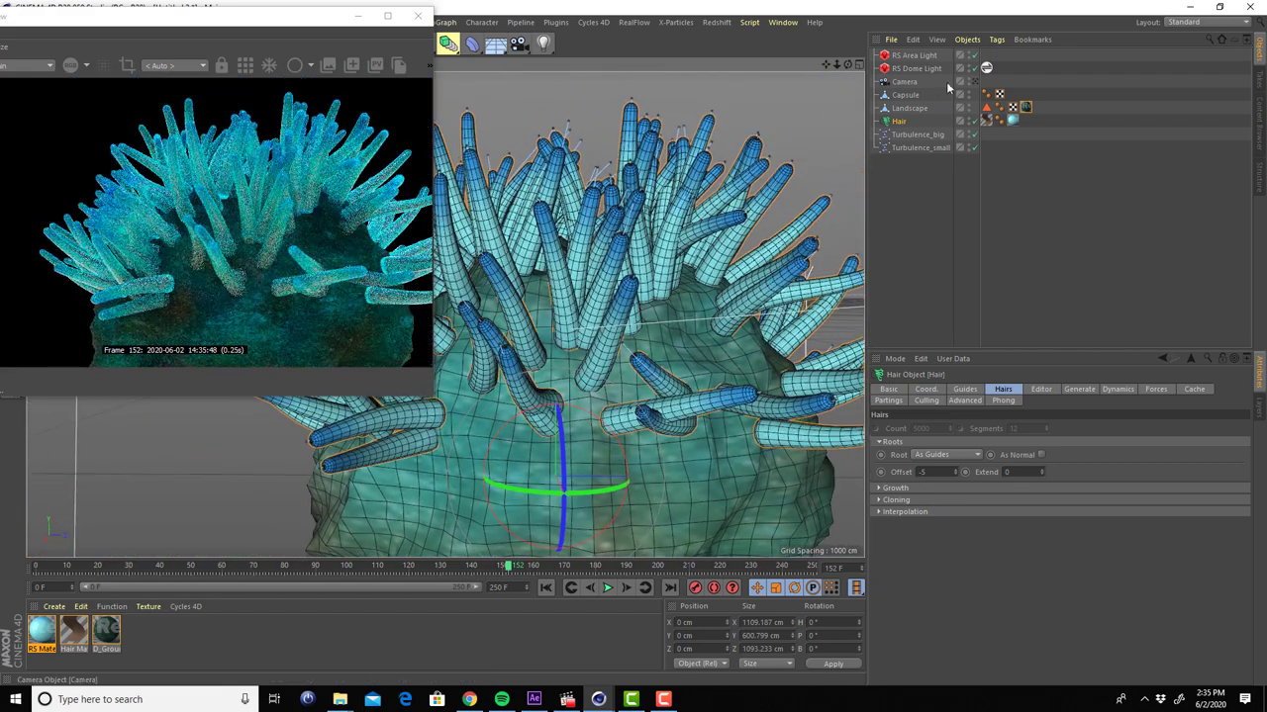
left_click(973, 81)
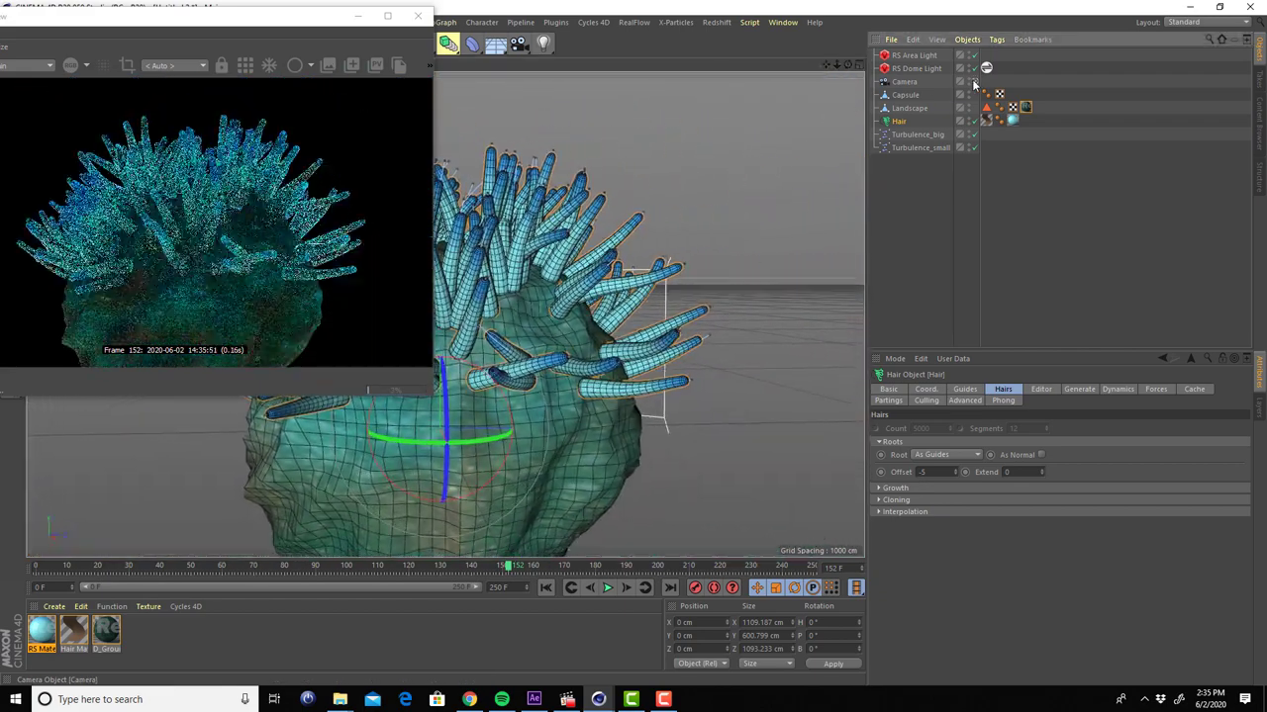
left_click_drag(183, 19, 394, 51)
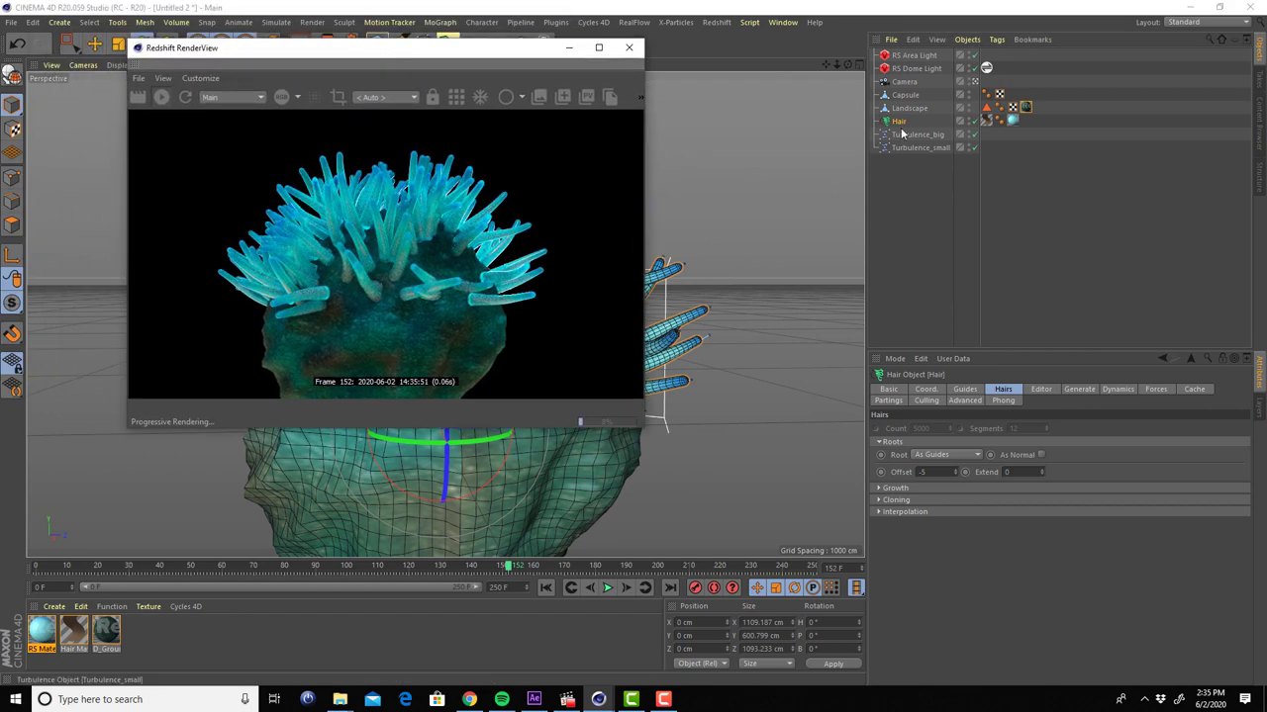
Review the Hair object's display, generation and root settings, then set guide Segments to 10
left_click(1067, 415)
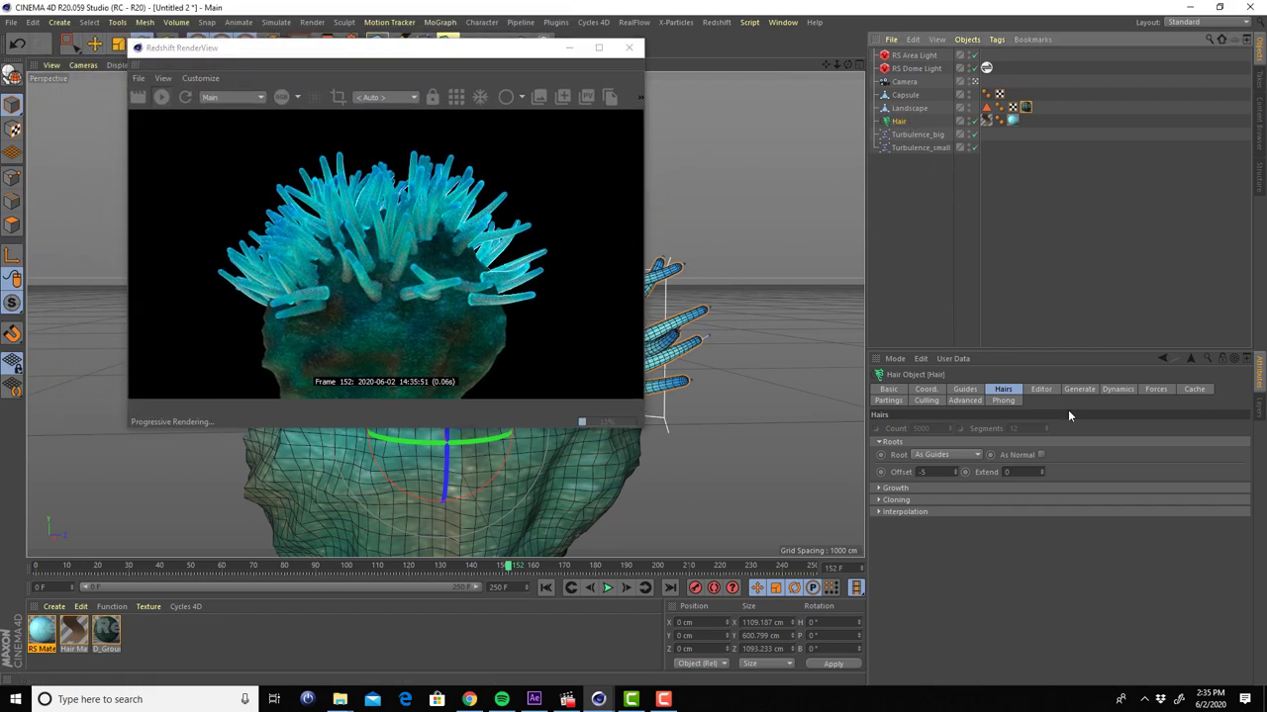
left_click(1048, 392)
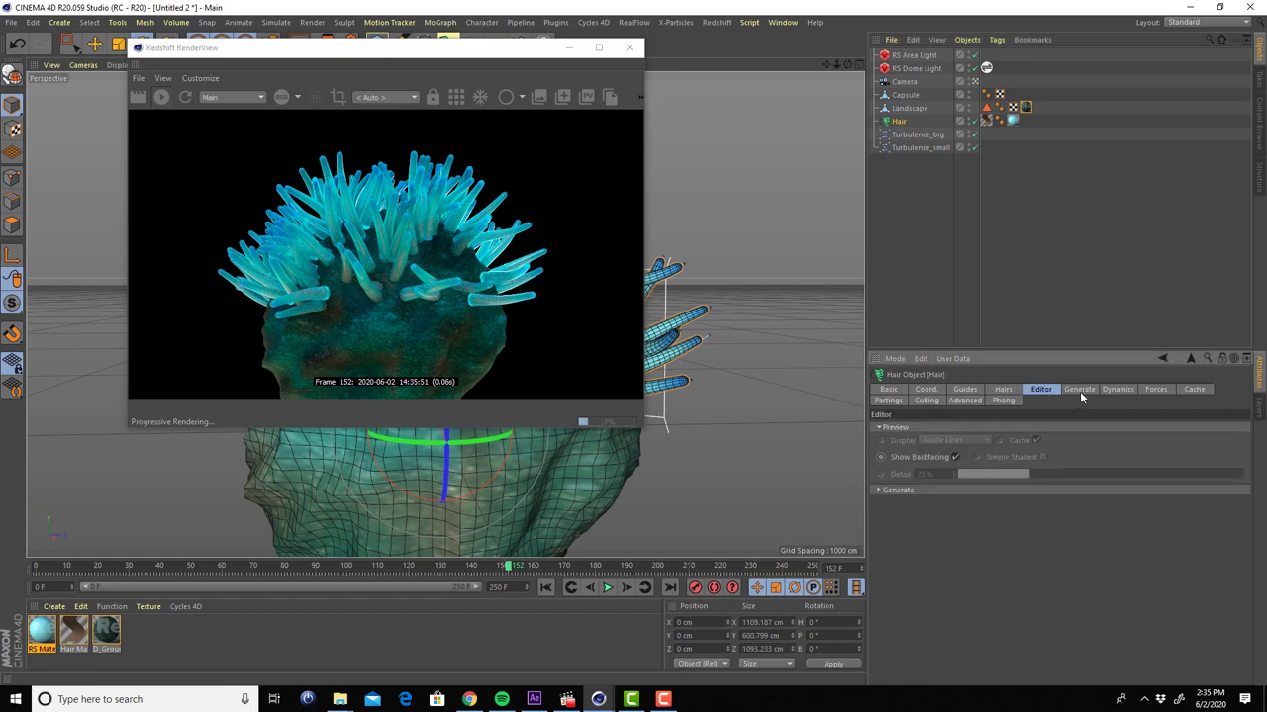
left_click(1079, 392)
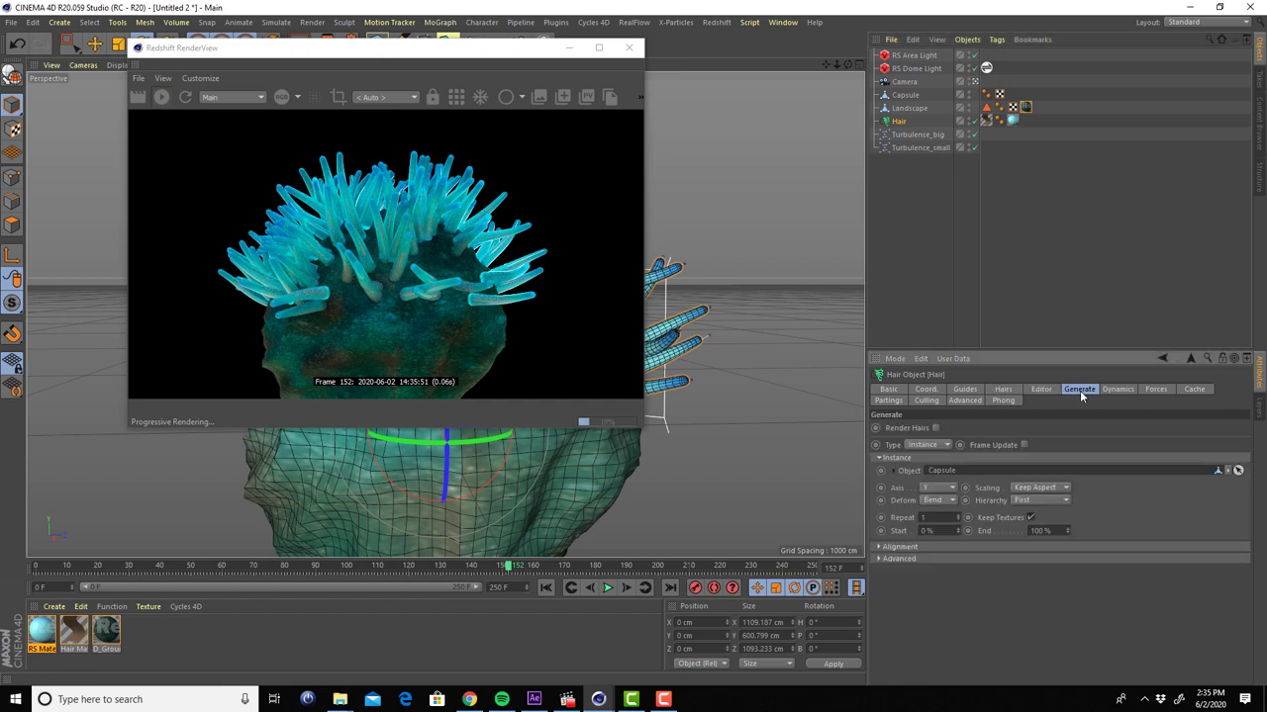
left_click(1010, 392)
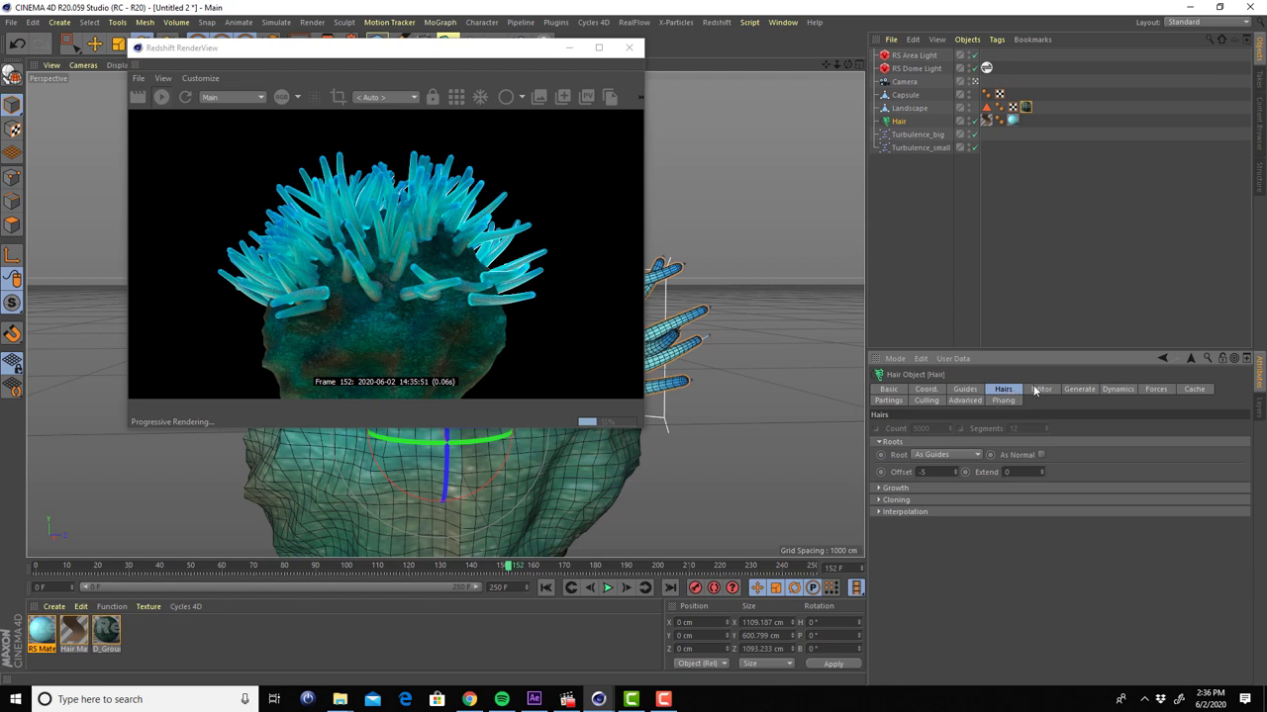
left_click(1079, 391)
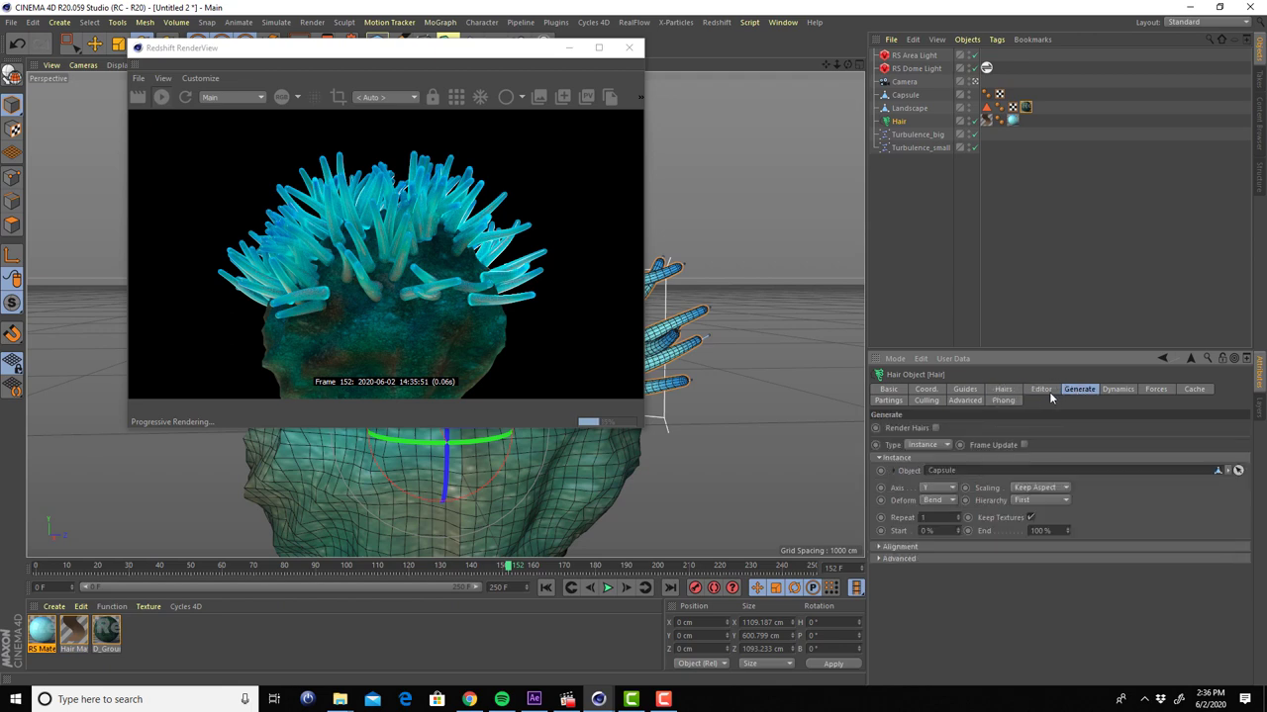
left_click(1040, 391)
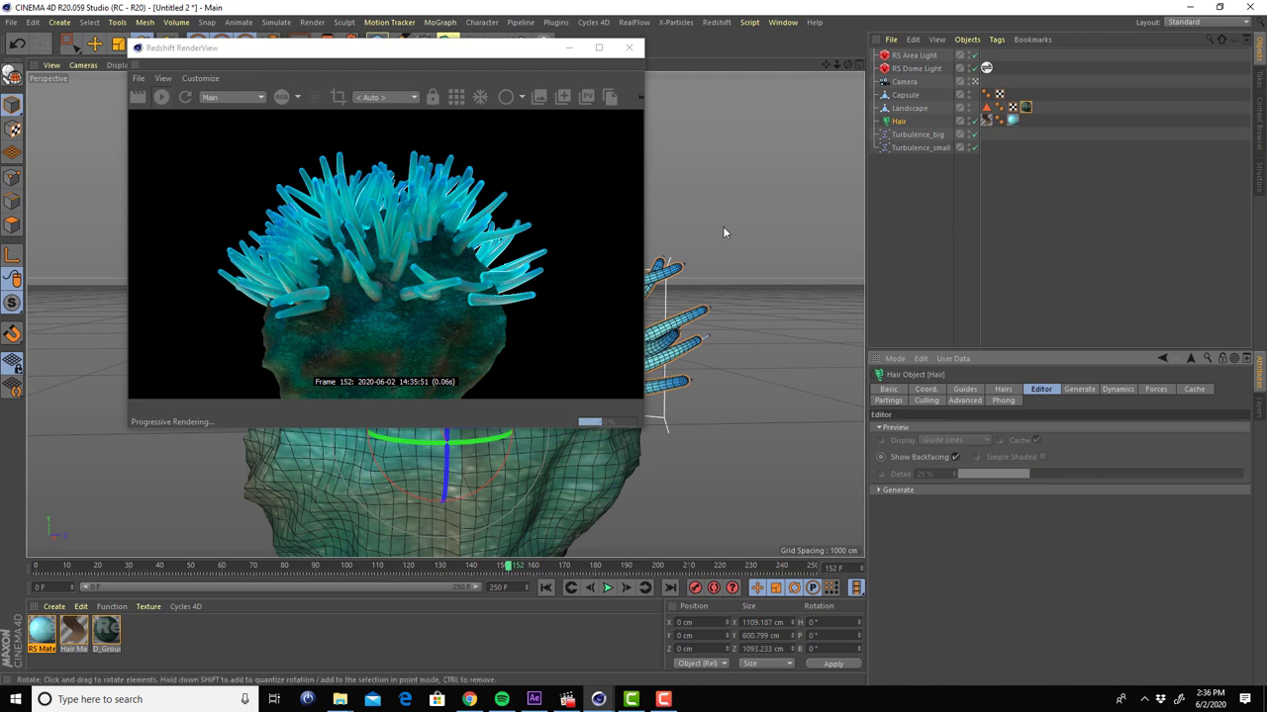
left_click(964, 389)
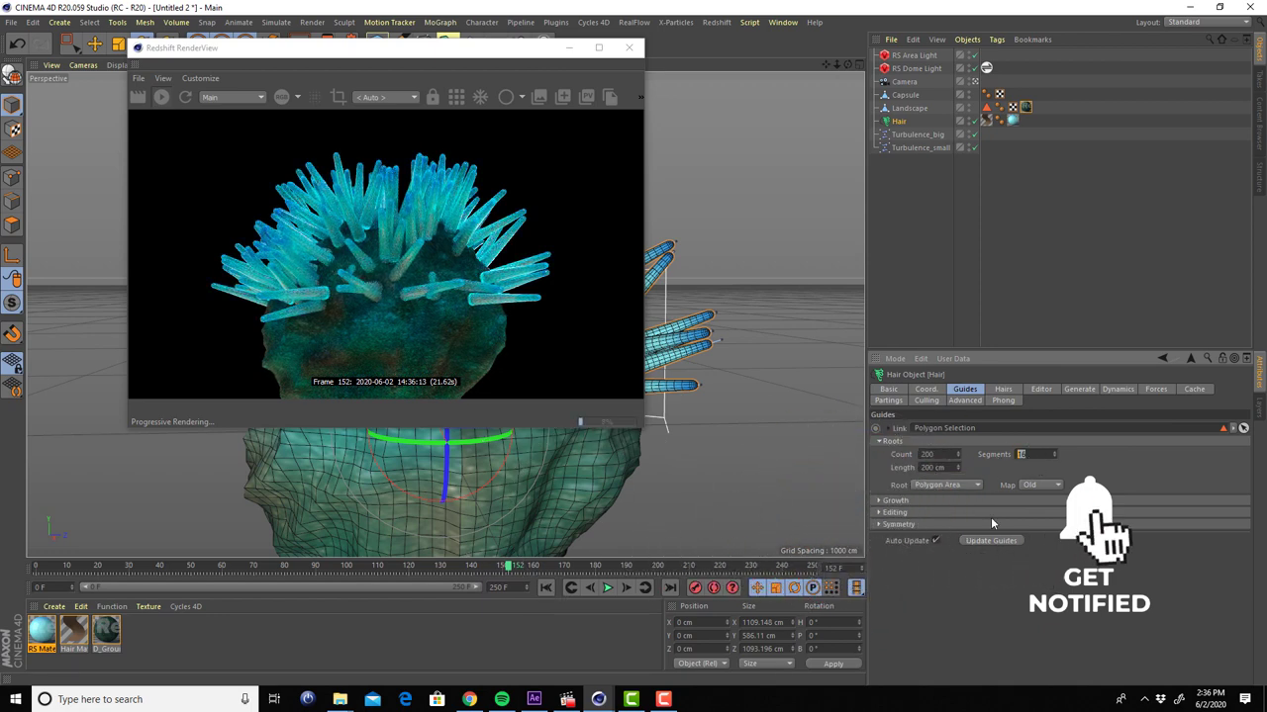
Confirm 10 guide segments, advance the timeline to about frame 230, and close the Redshift RenderView
key("Return")
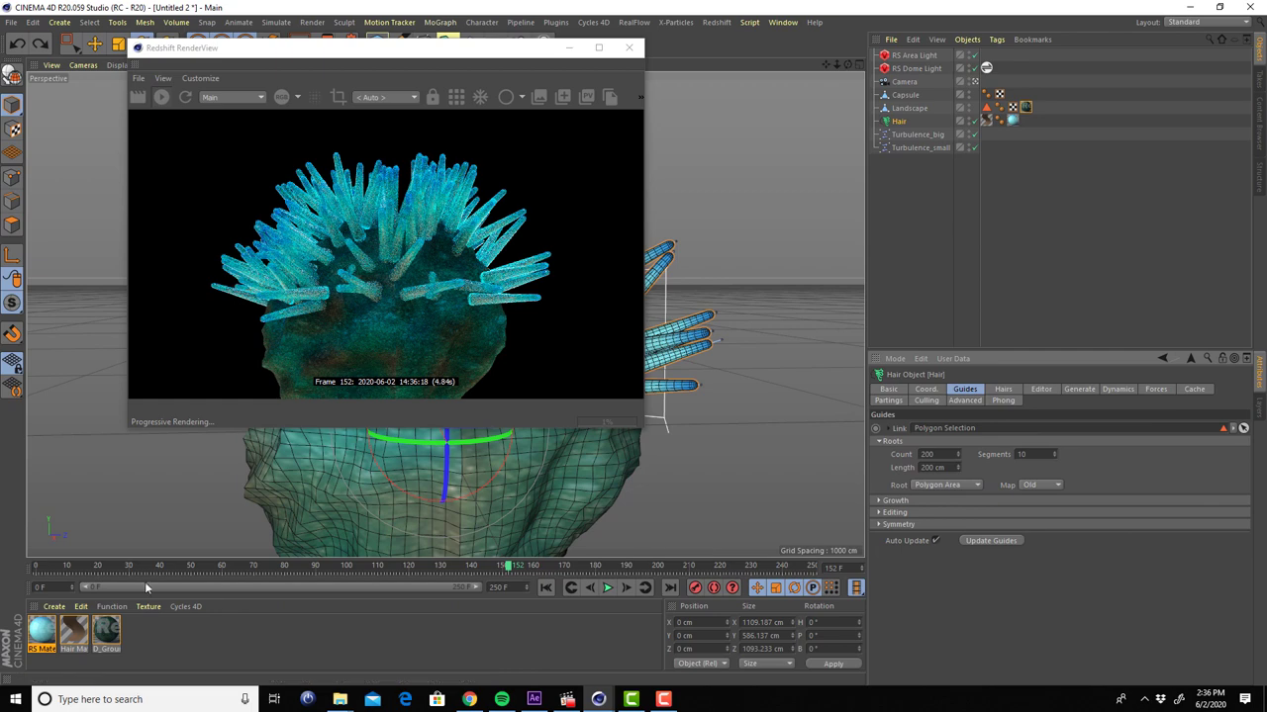
left_click_drag(507, 571, 750, 572)
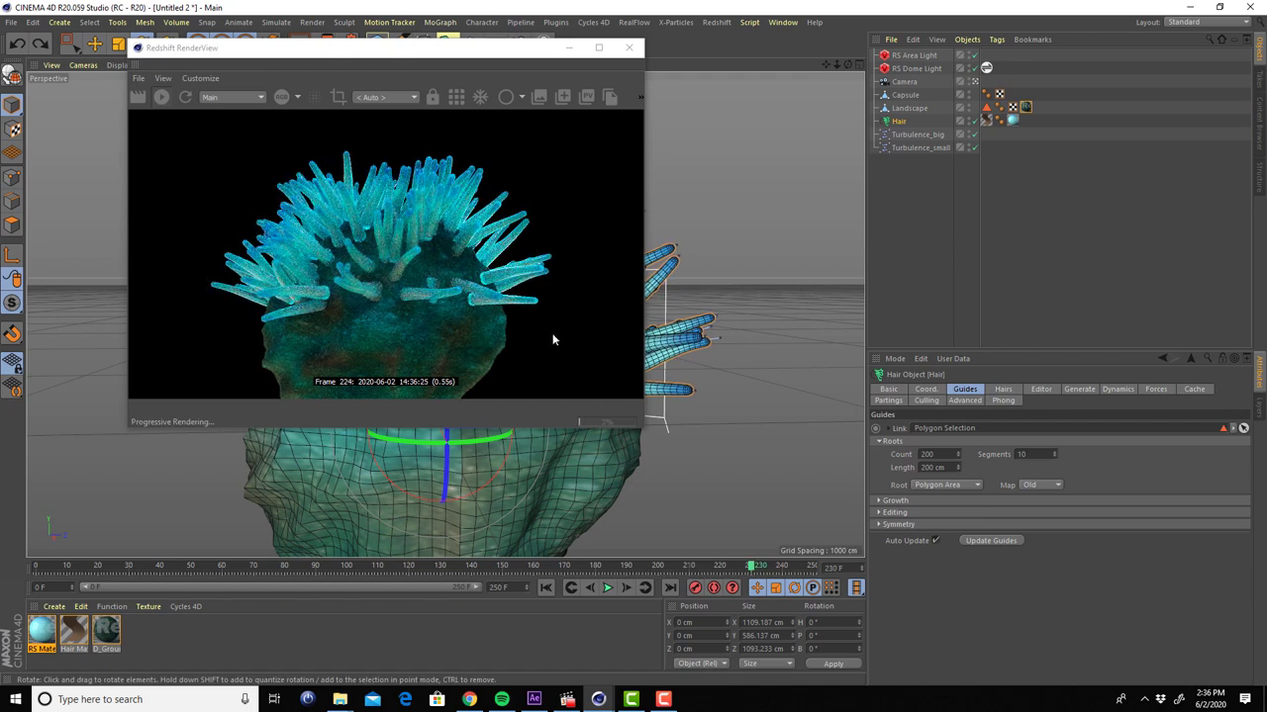
left_click(629, 48)
scroll(492, 259, "down", 2)
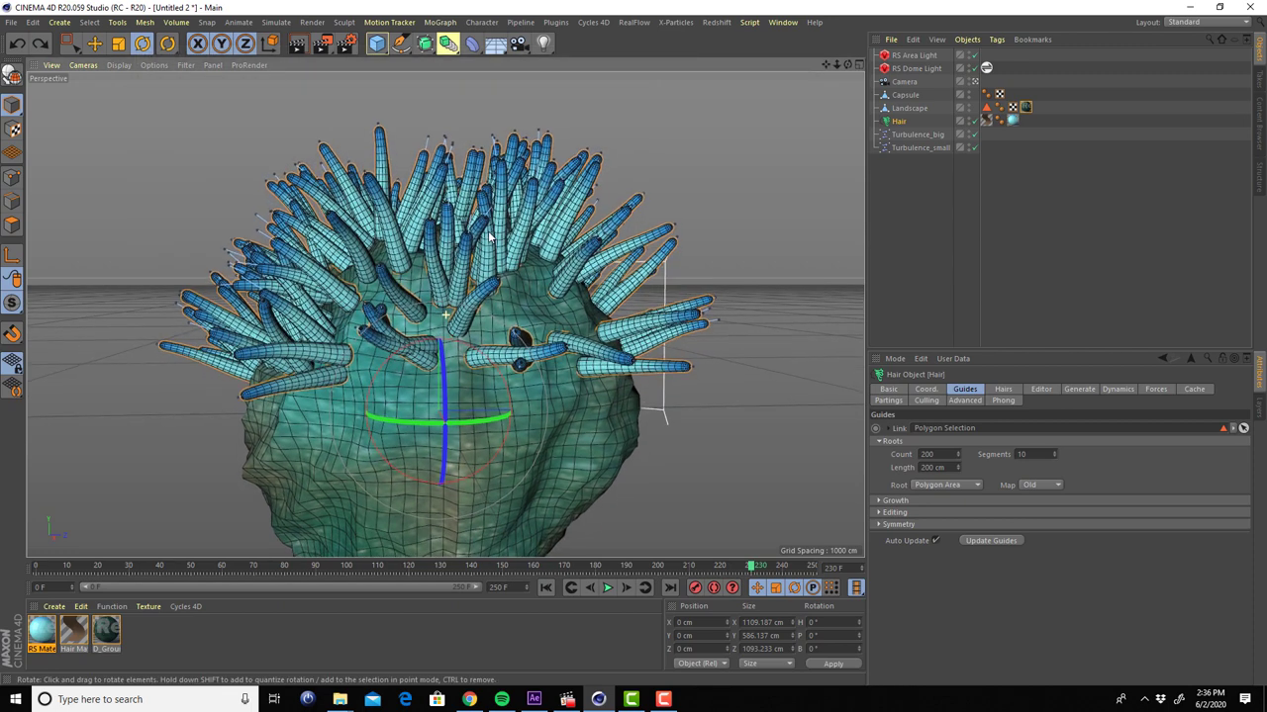
Recentre the anemone, go to frame 250, verify 1280×720 output, and render to the Picture Viewer
middle_click_drag(470, 317, 459, 348, "alt")
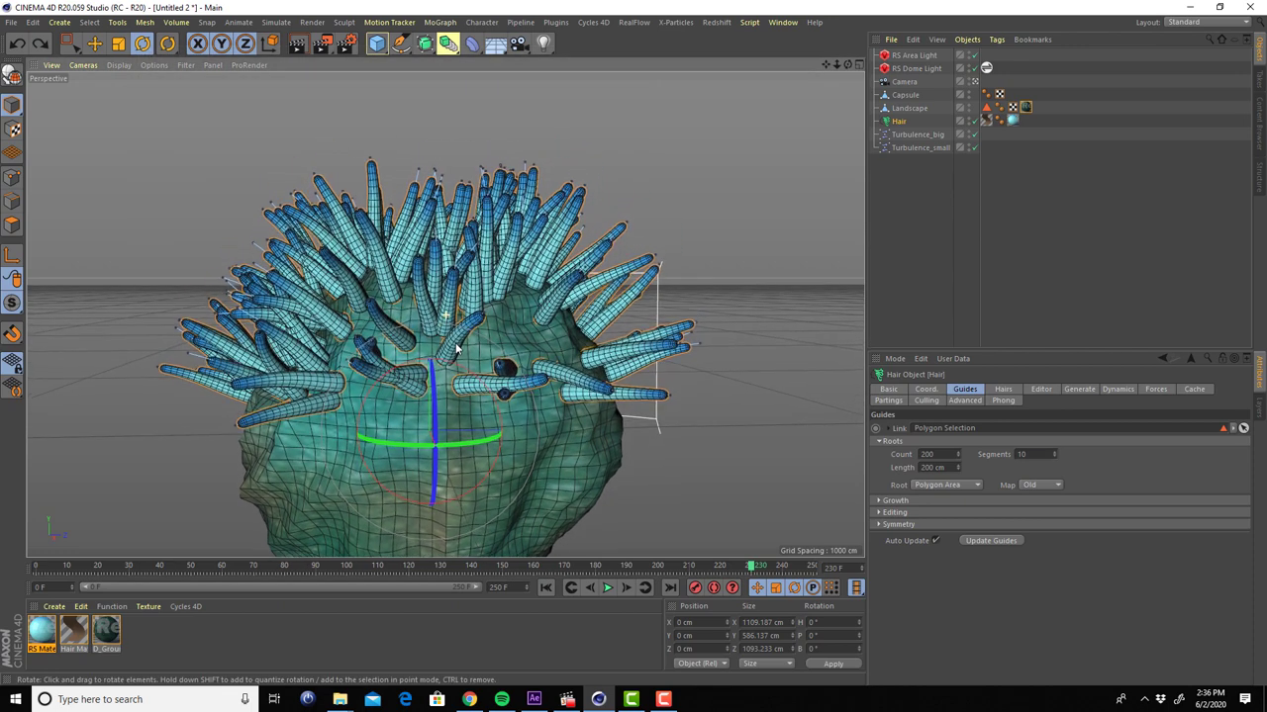
left_click_drag(750, 570, 812, 567)
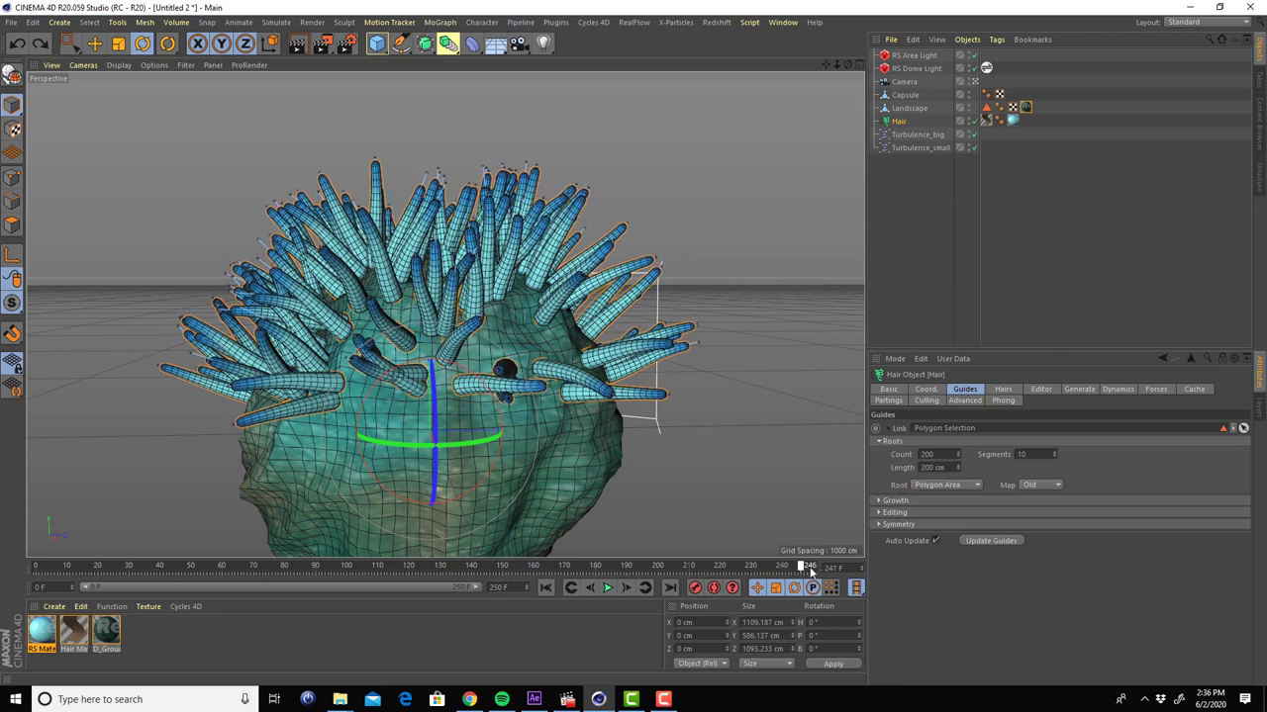
left_click(322, 43)
left_click(385, 83)
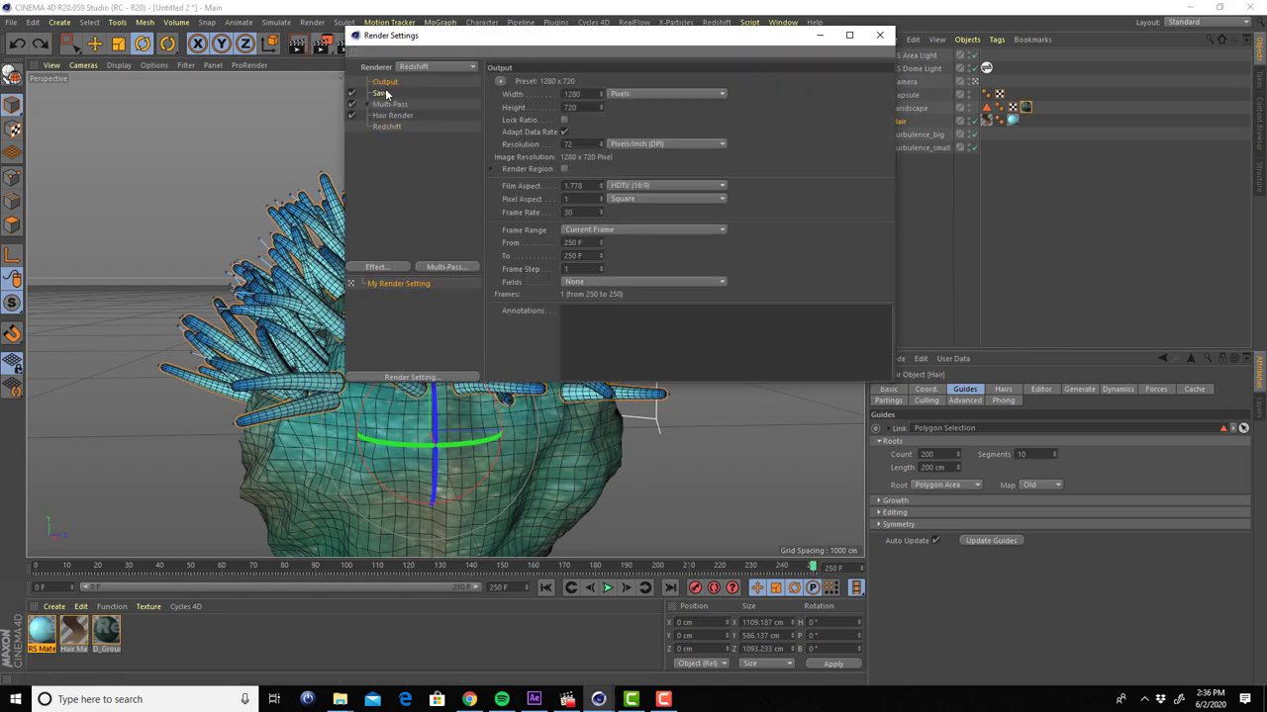
left_click(879, 36)
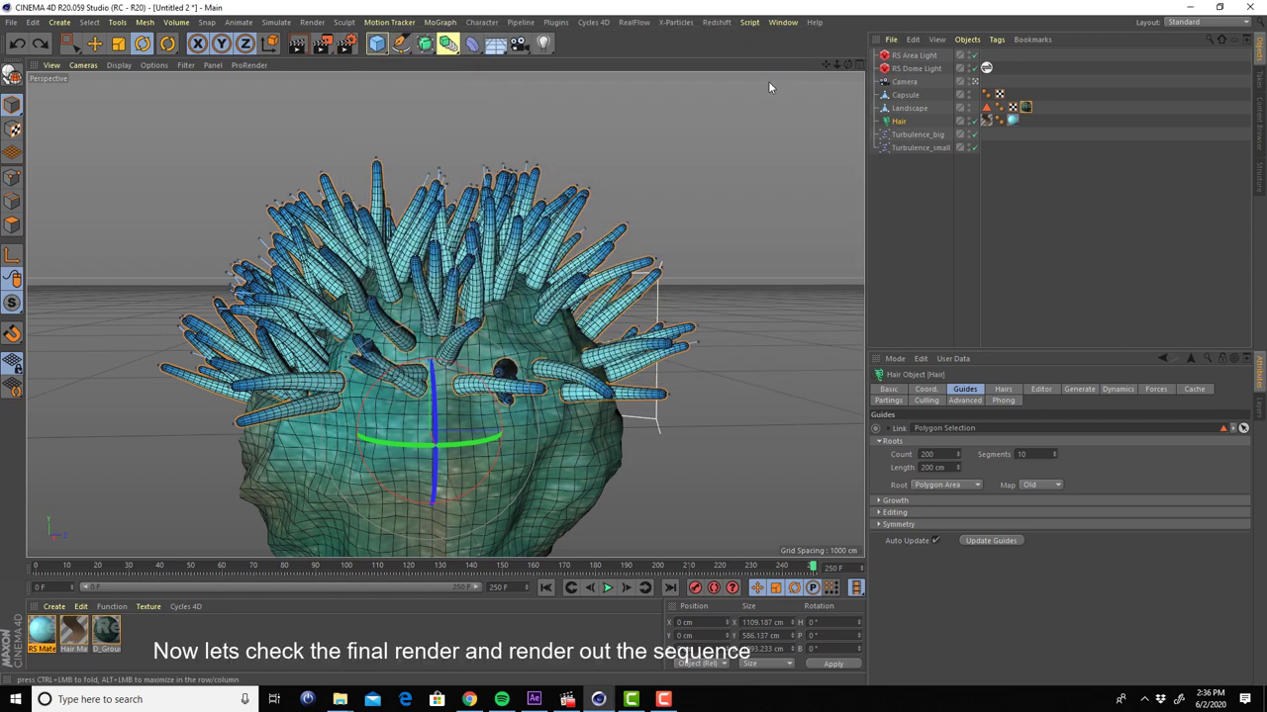
left_click(323, 43)
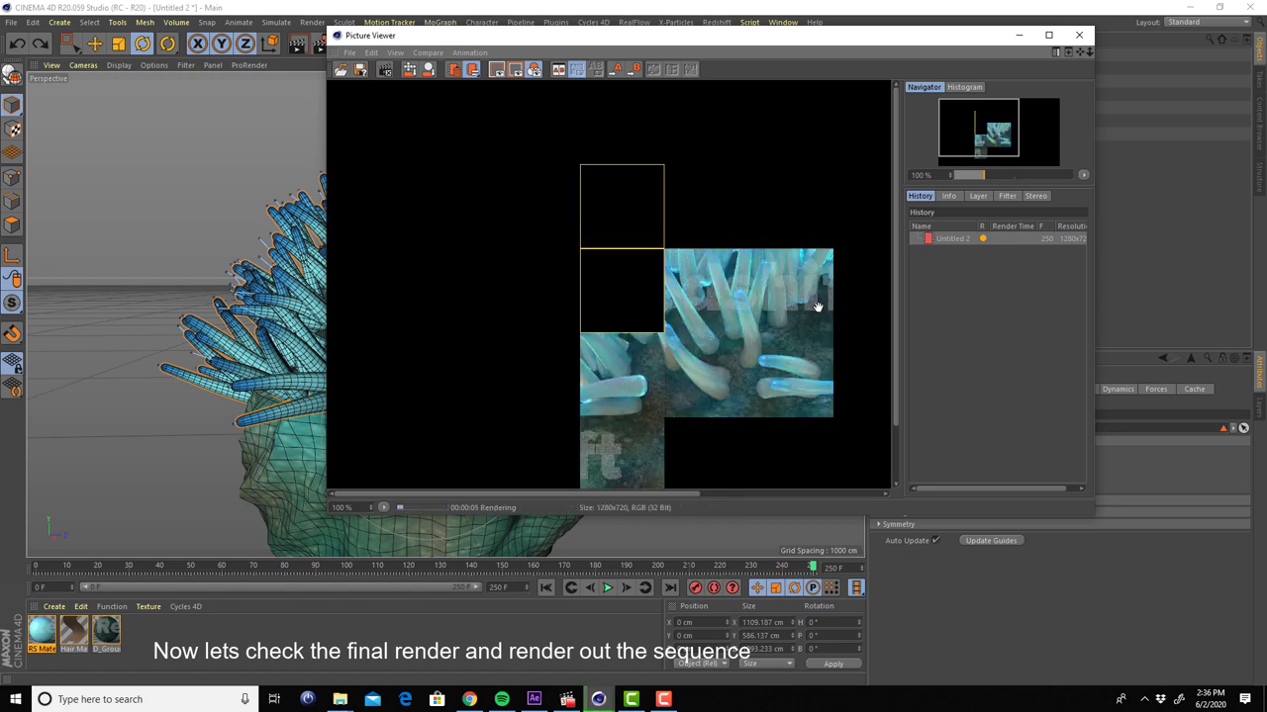
Inspect the finished frame-250 render on its Main layer, then close the Picture Viewer
left_click(980, 197)
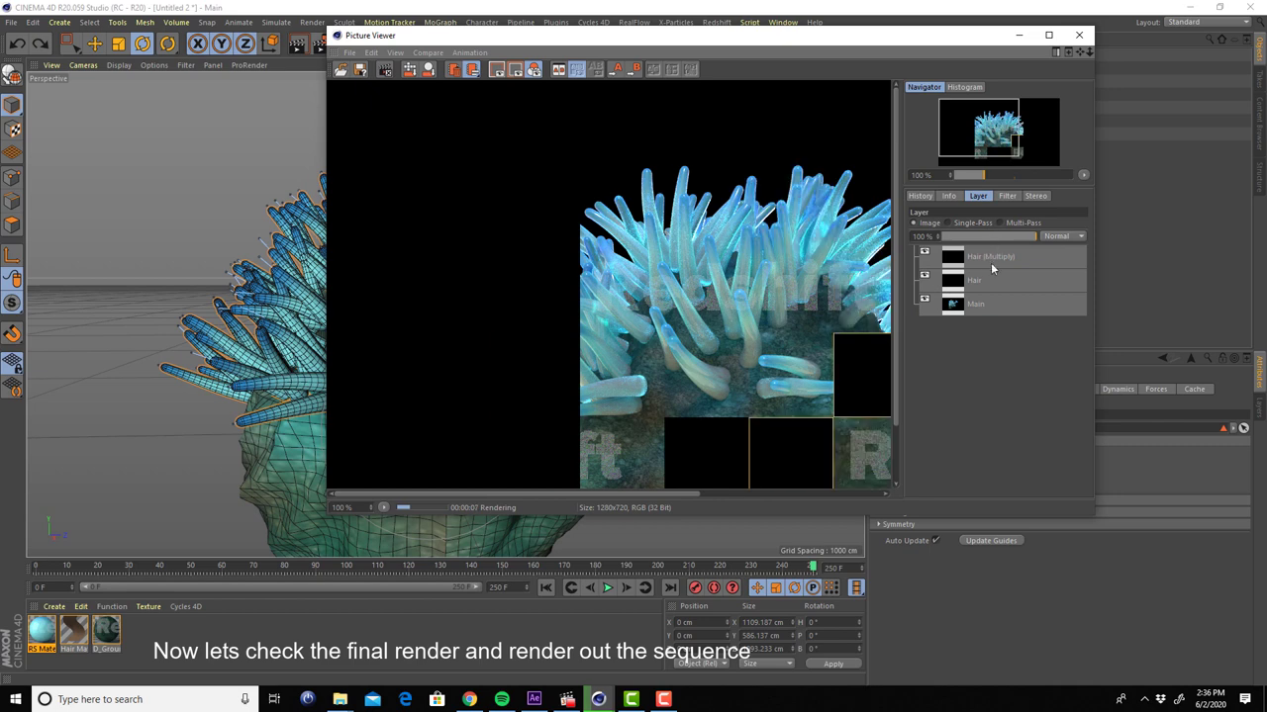
left_click(982, 307)
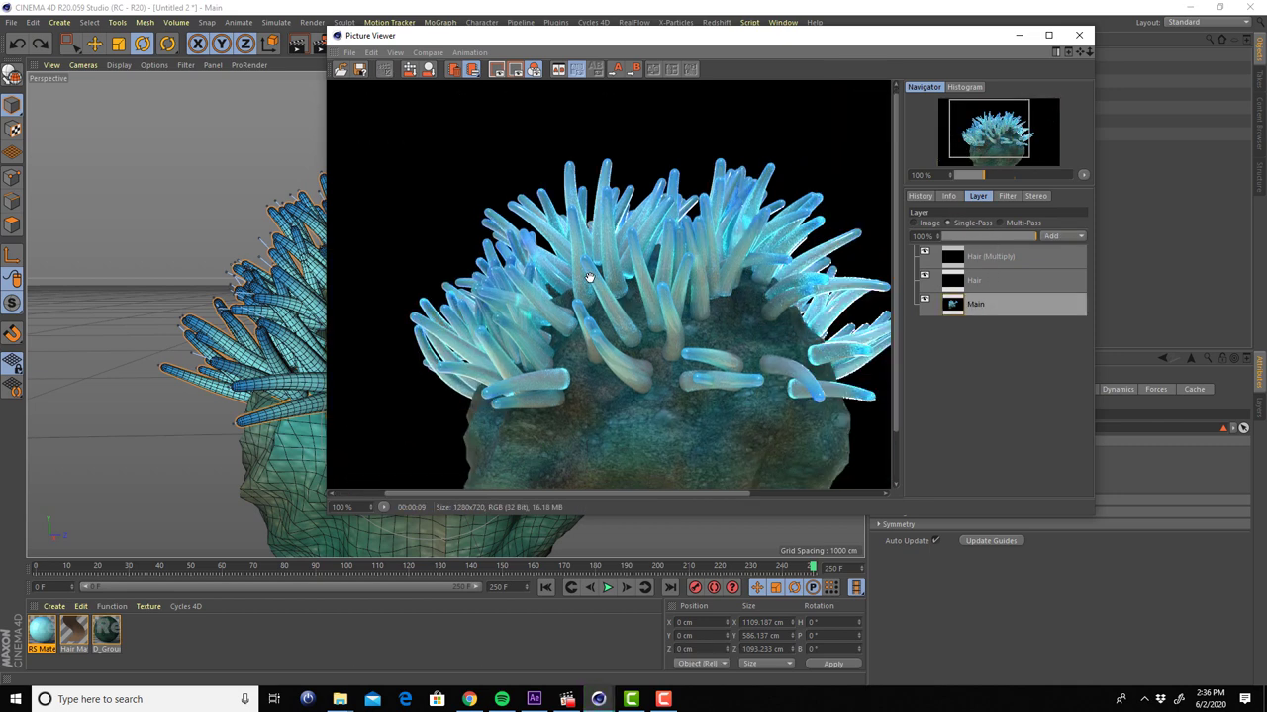
left_click_drag(750, 302, 639, 257)
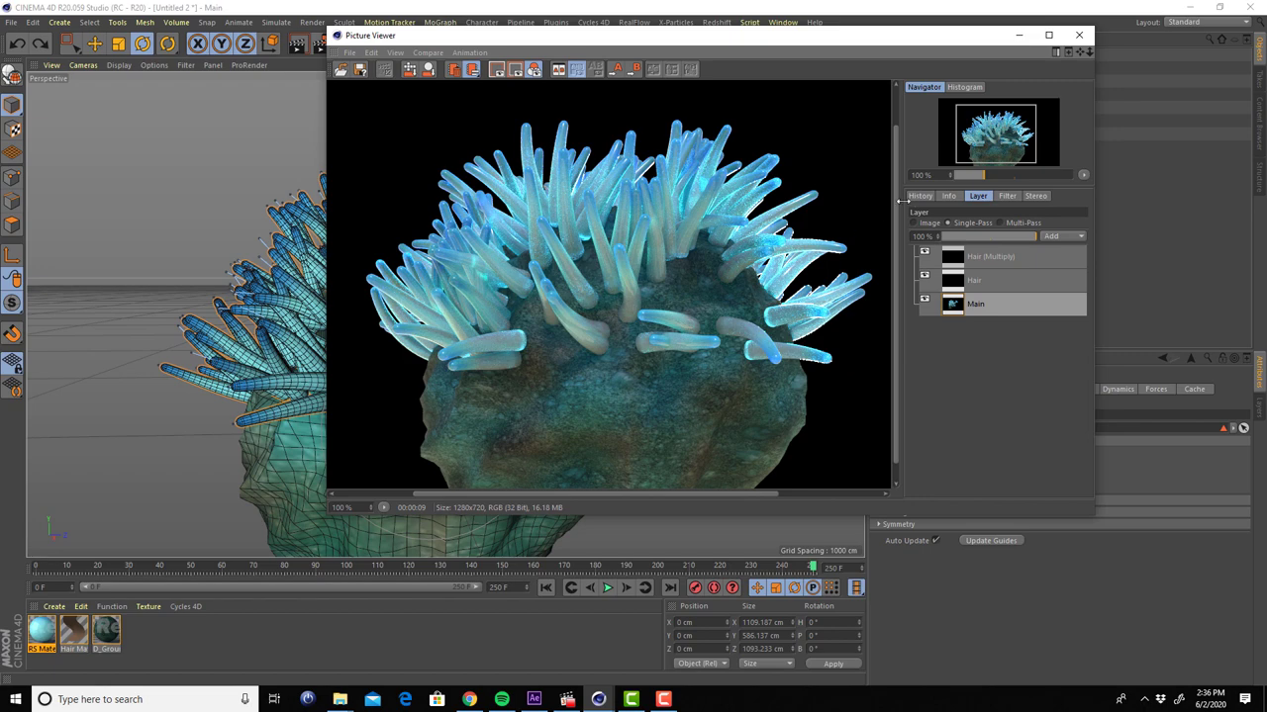
scroll(668, 301, "up", 2)
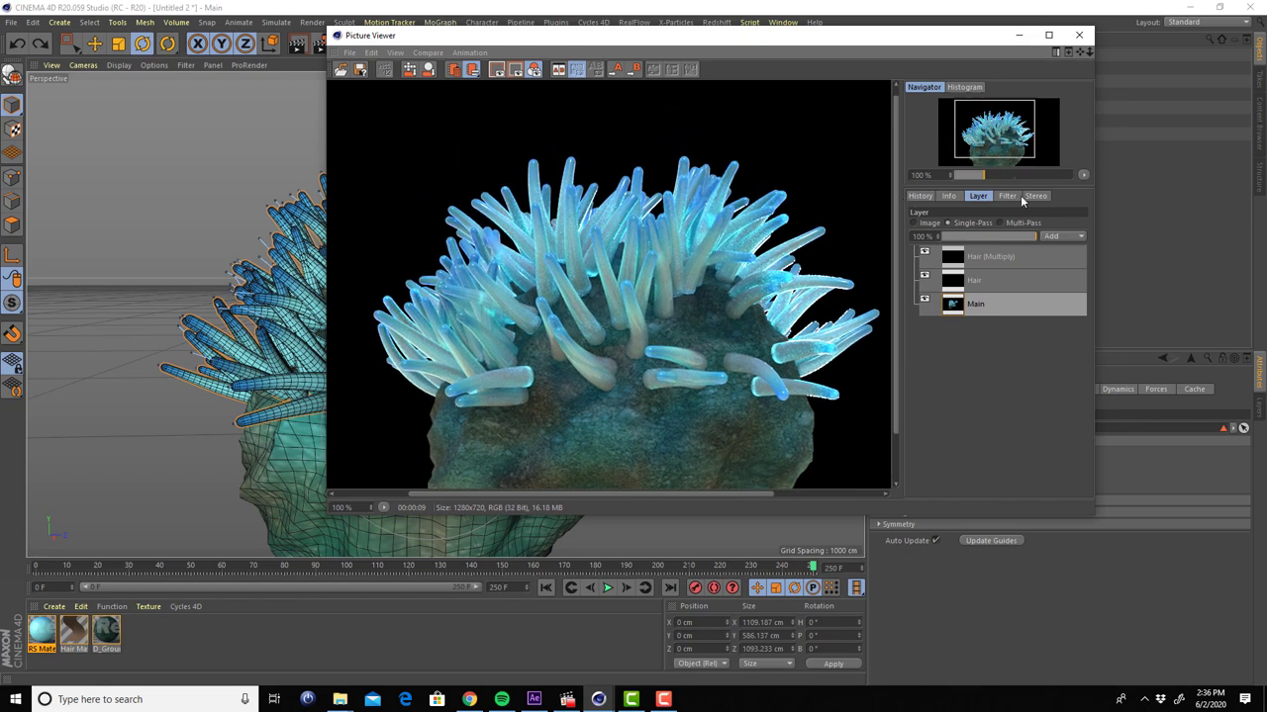
left_click(1079, 36)
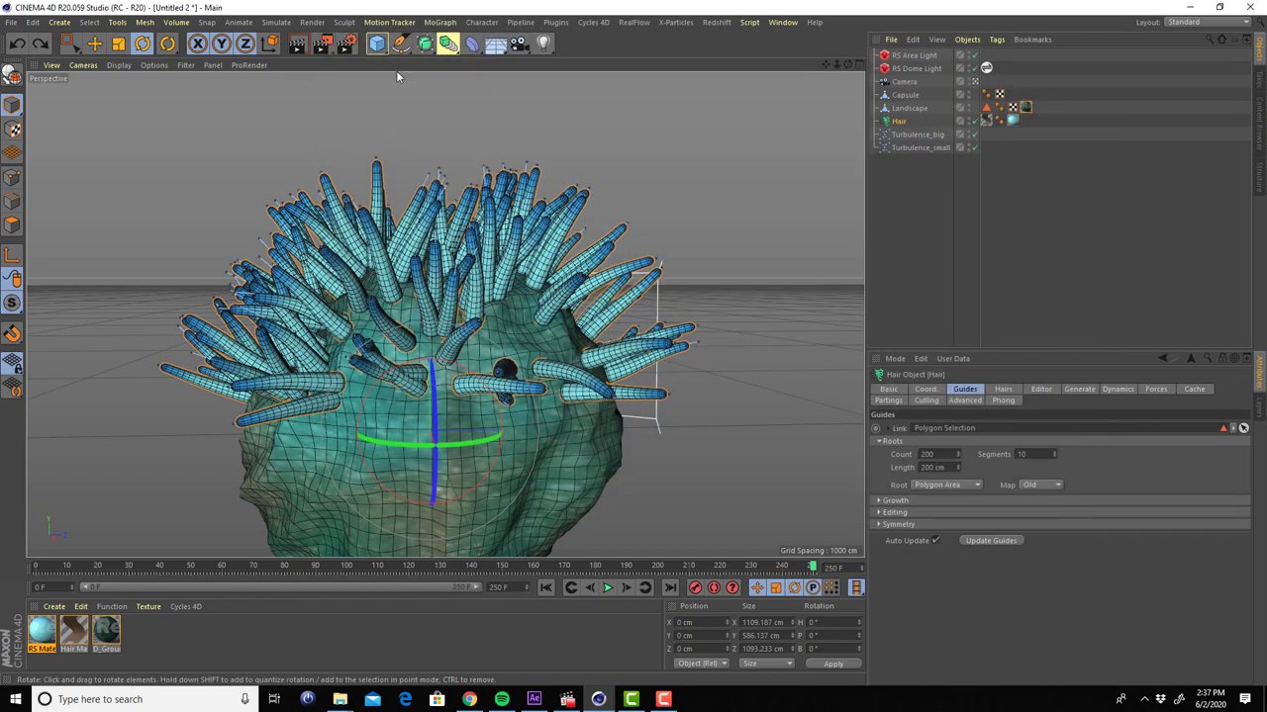
Check Render Settings once more, then bring the ane_new.mov player window to the front
left_click(346, 44)
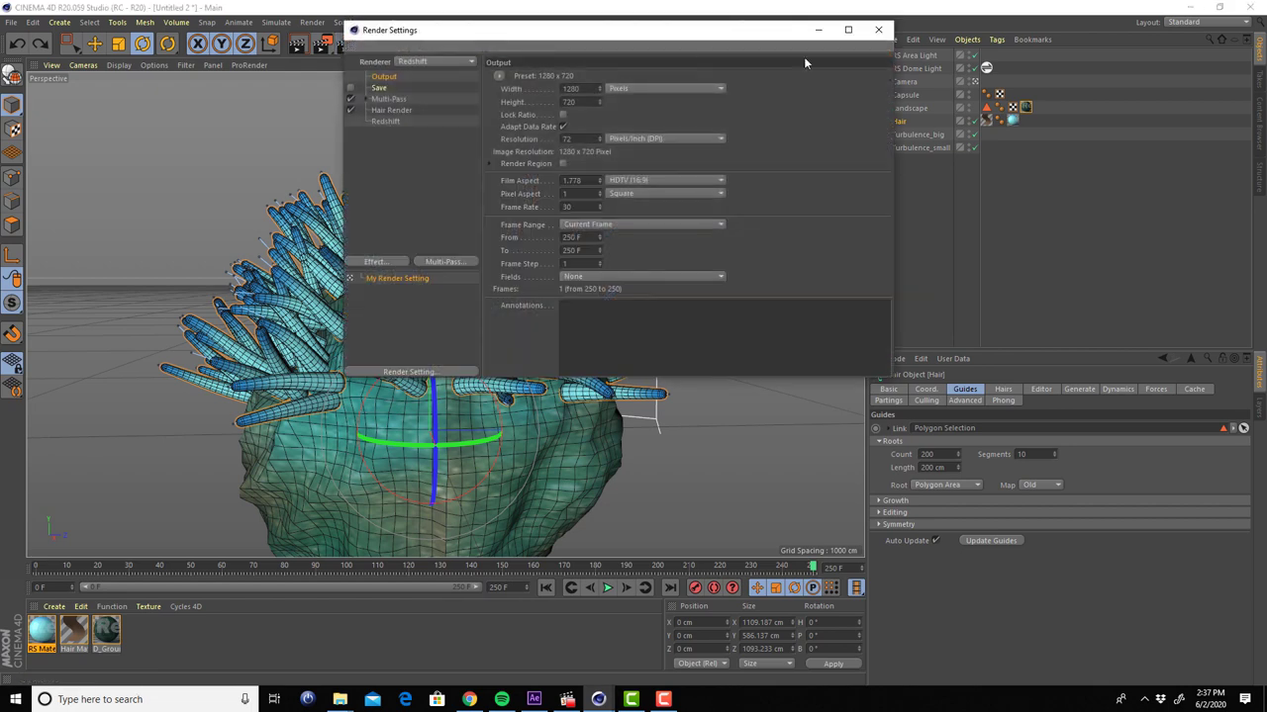
left_click(878, 33)
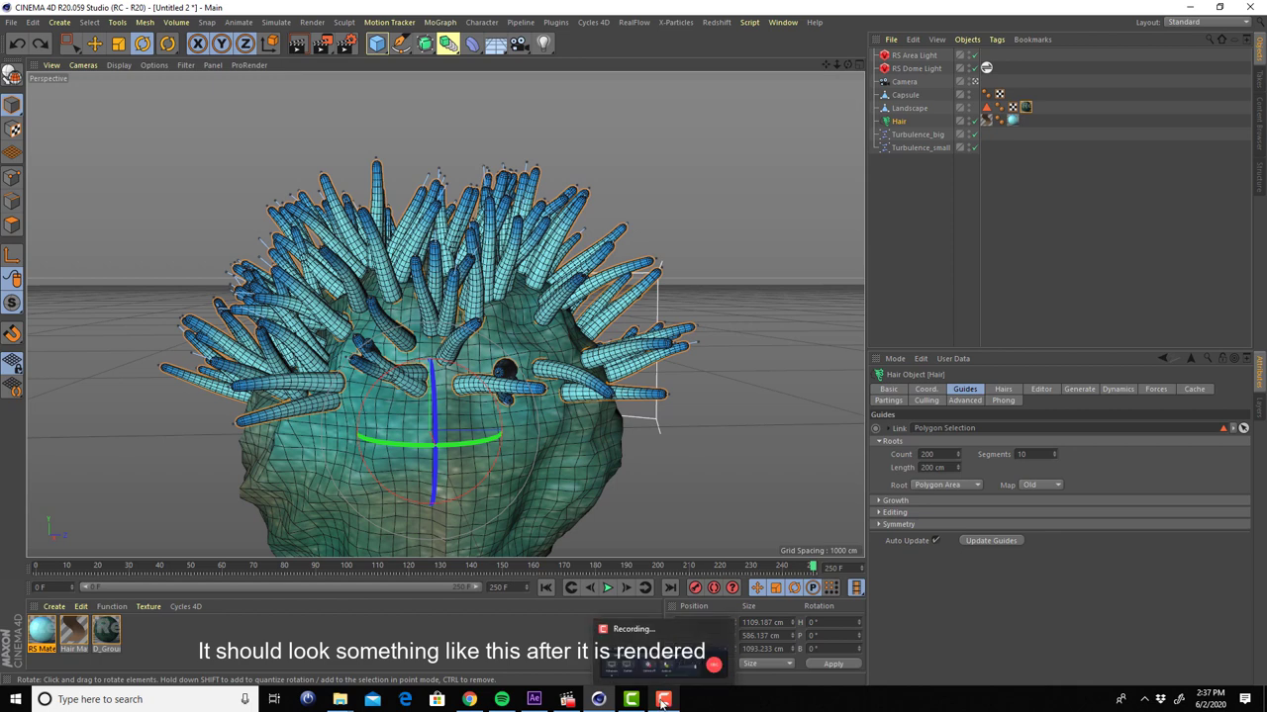
left_click(566, 700)
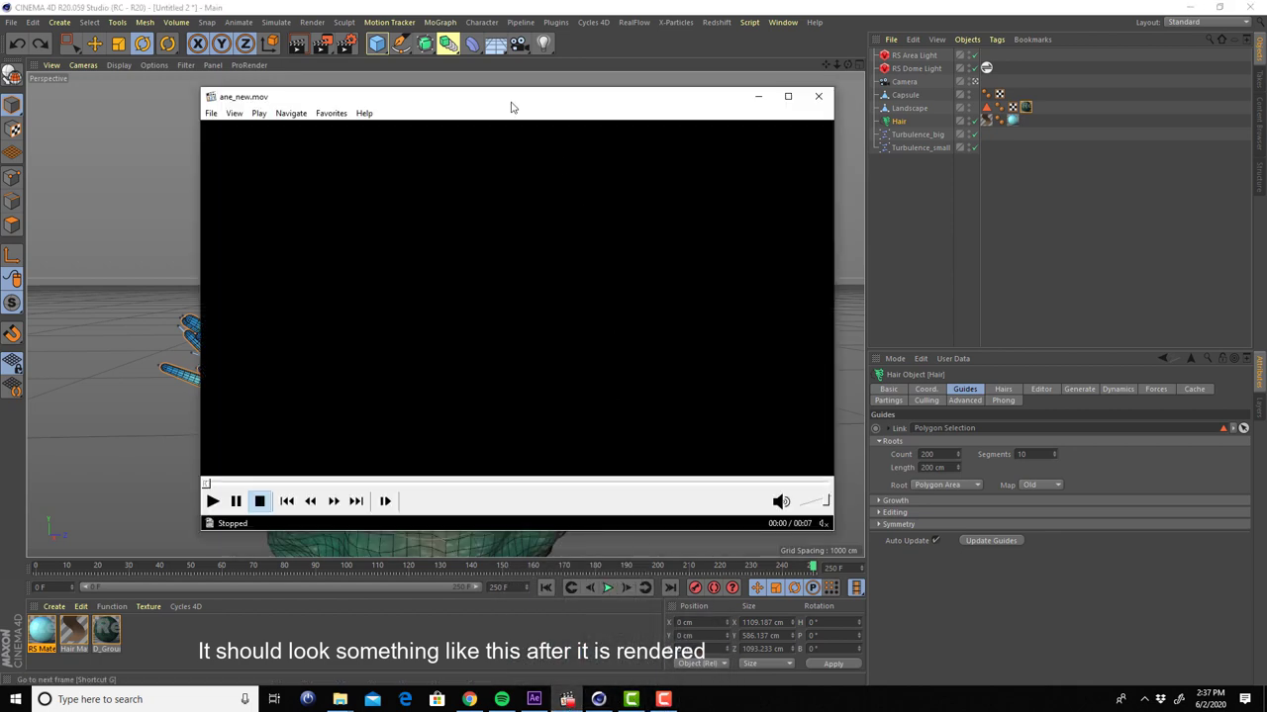
Reposition the player and play ane_new.mov through, stopping it back at 00:00
left_click_drag(505, 103, 616, 128)
left_click(324, 526)
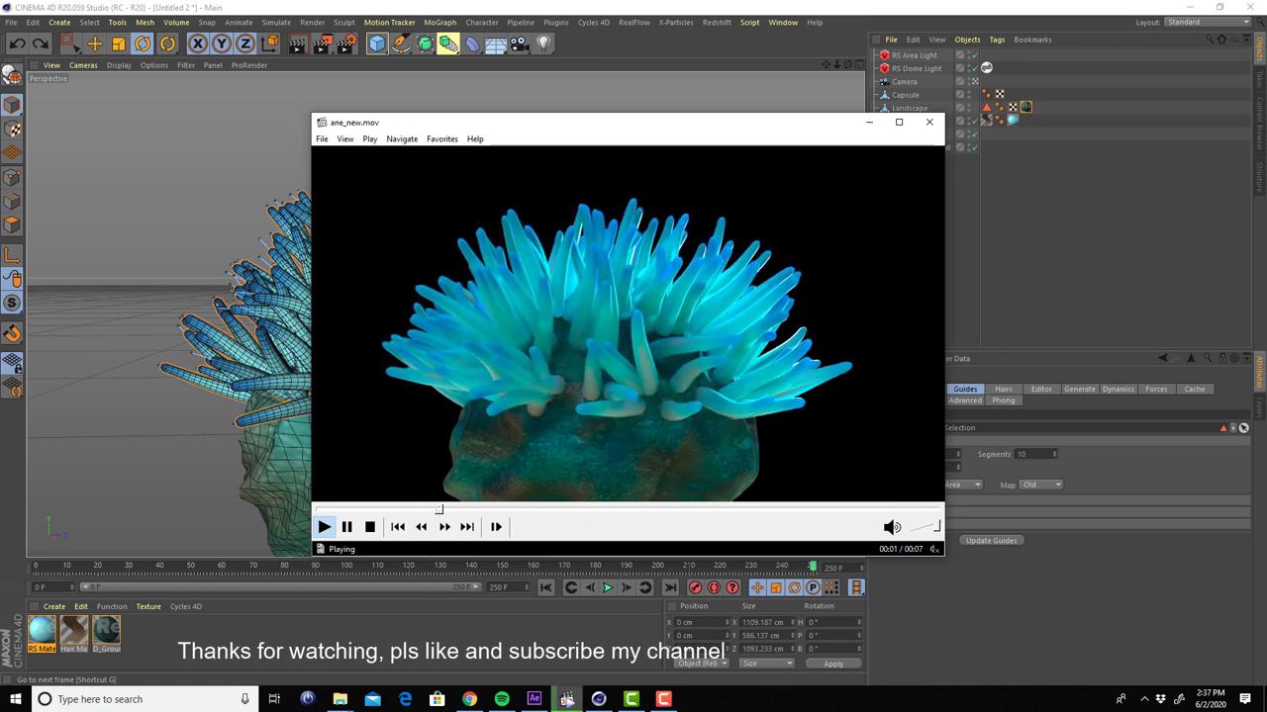
left_click(373, 530)
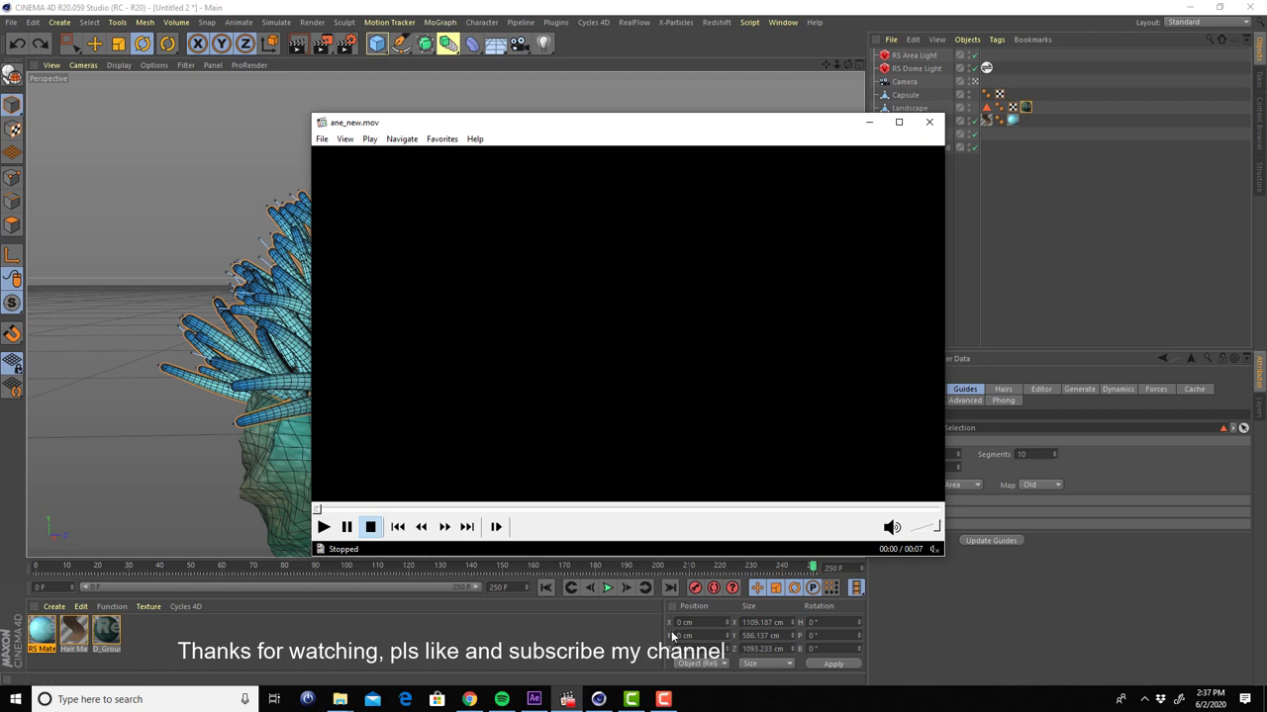